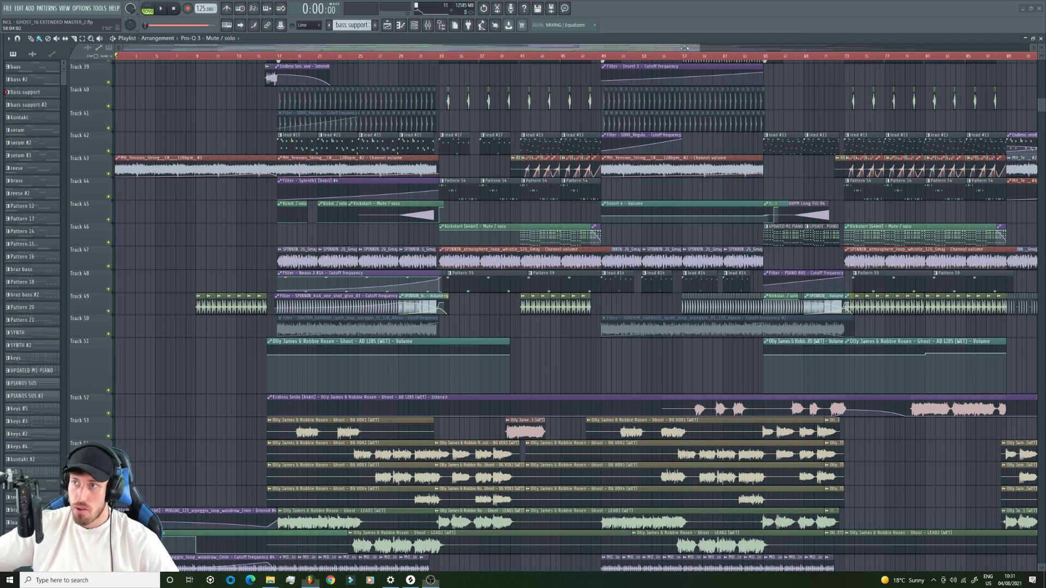
- Survey the full song arrangement in the playlist, from the opening bars to the final section
left_click_drag(700, 48, 644, 48)
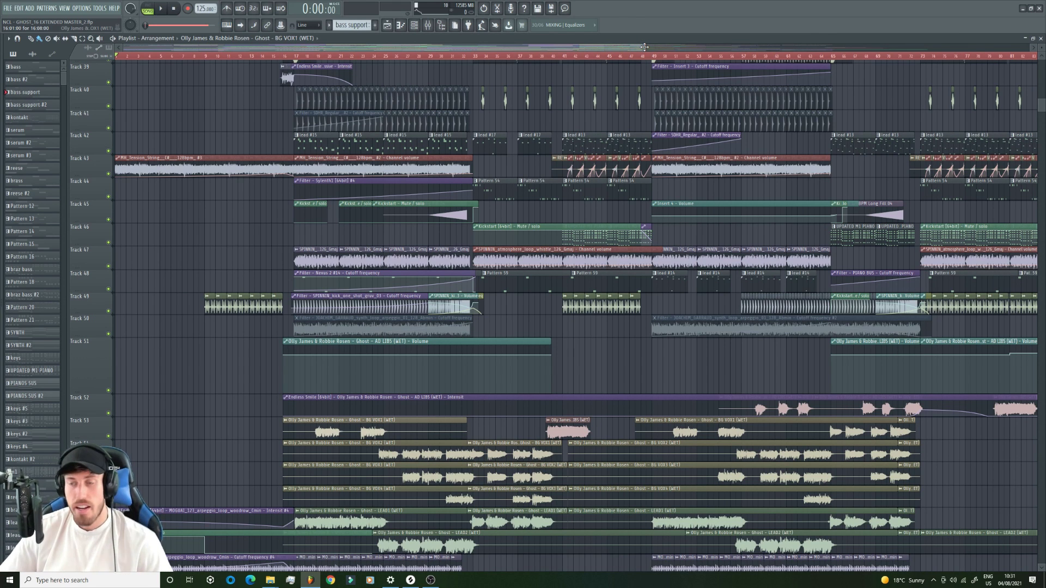
key("Tab")
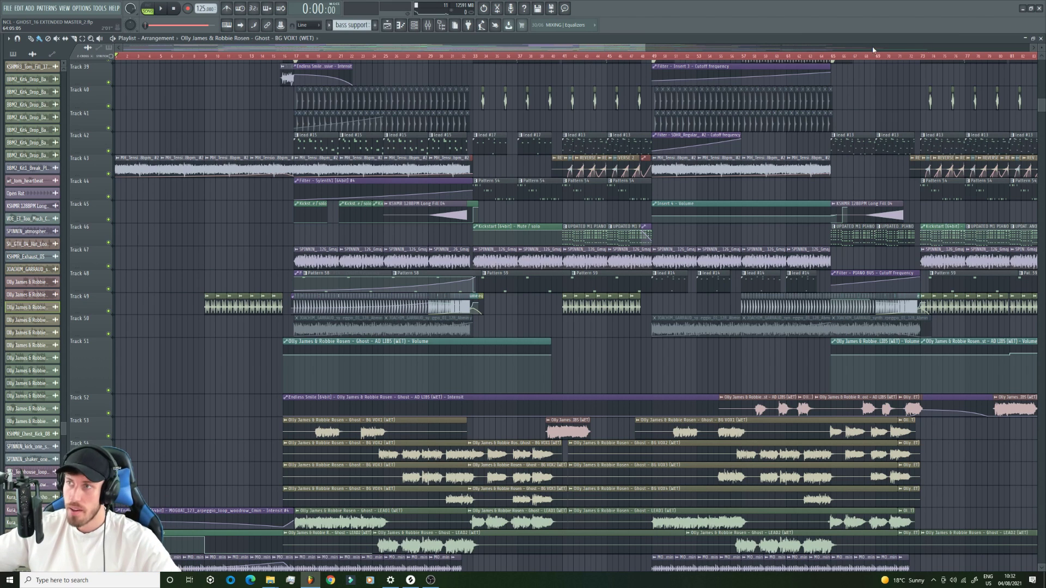
left_click_drag(648, 53, 752, 56)
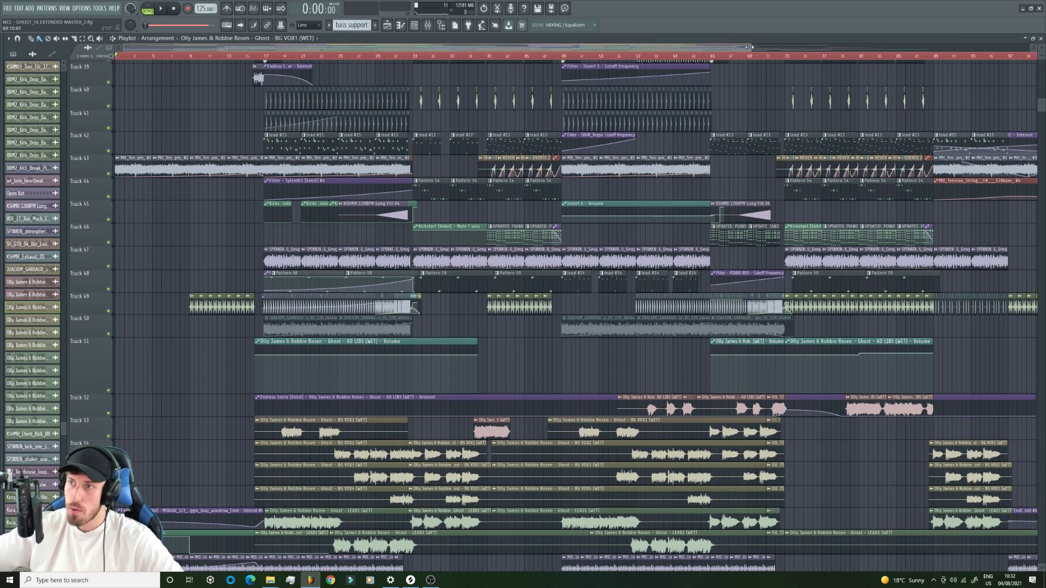
mouse_move(751, 49)
left_mouse_down()
mouse_move(692, 50)
mouse_move(757, 54)
mouse_move(740, 50)
left_mouse_up()
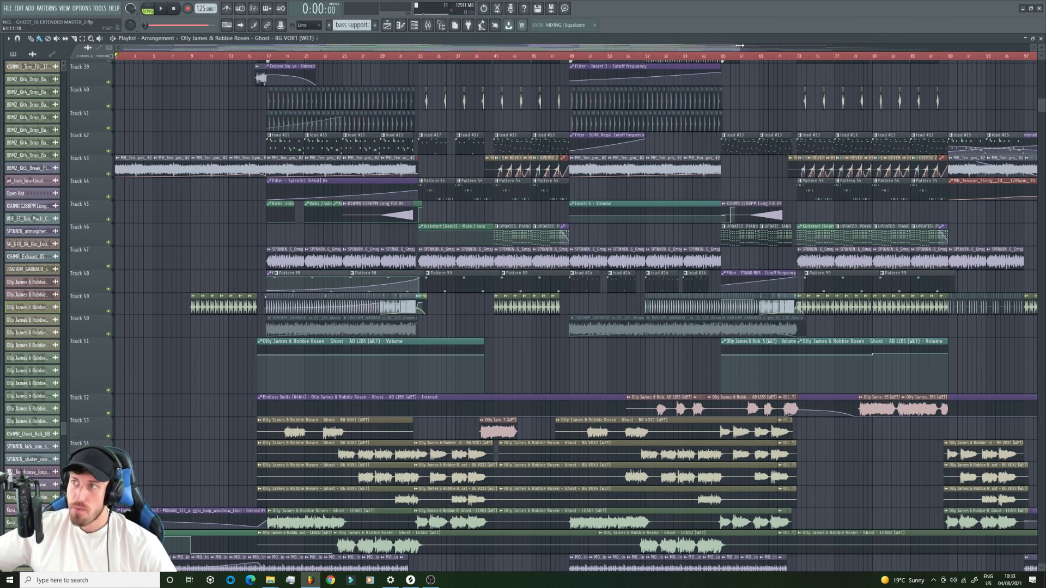
left_click_drag(740, 47, 726, 46)
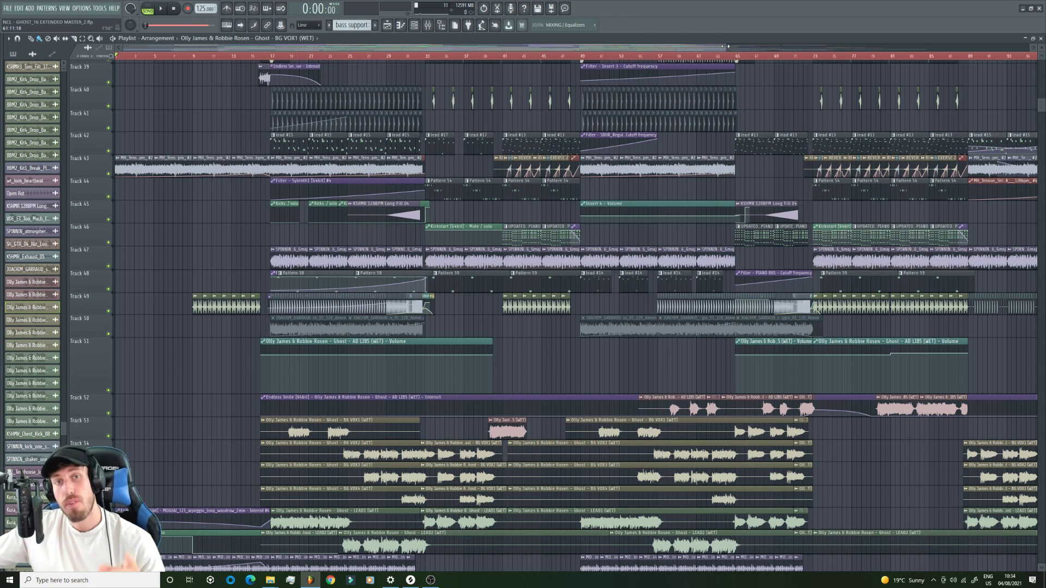
left_click_drag(725, 46, 1030, 34)
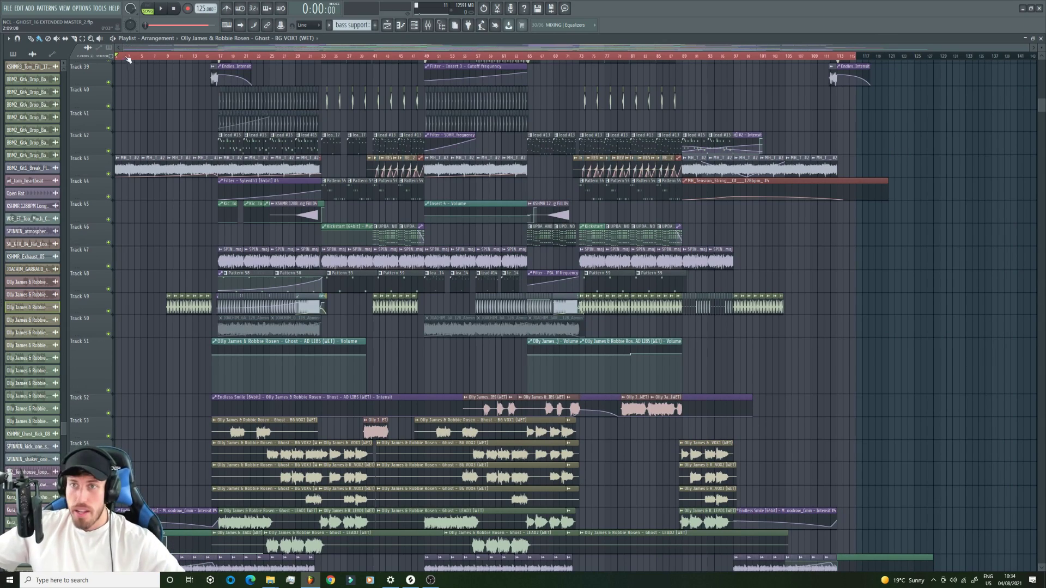
scroll(1031, 88, "up", 1)
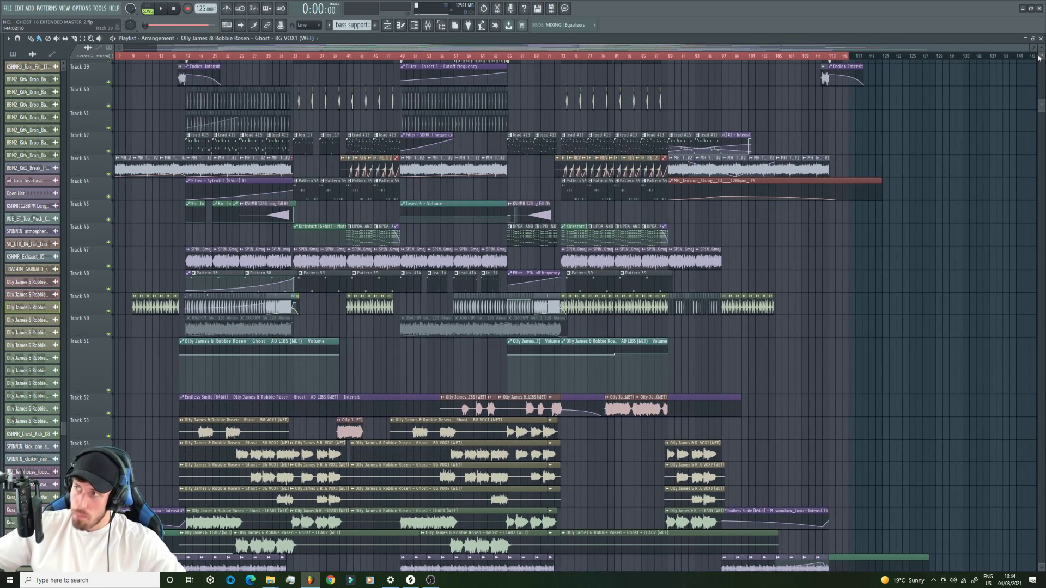
- Play the song from around bar 31, just before the first drop, and bring up the mixer
left_click_drag(1028, 50, 654, 48)
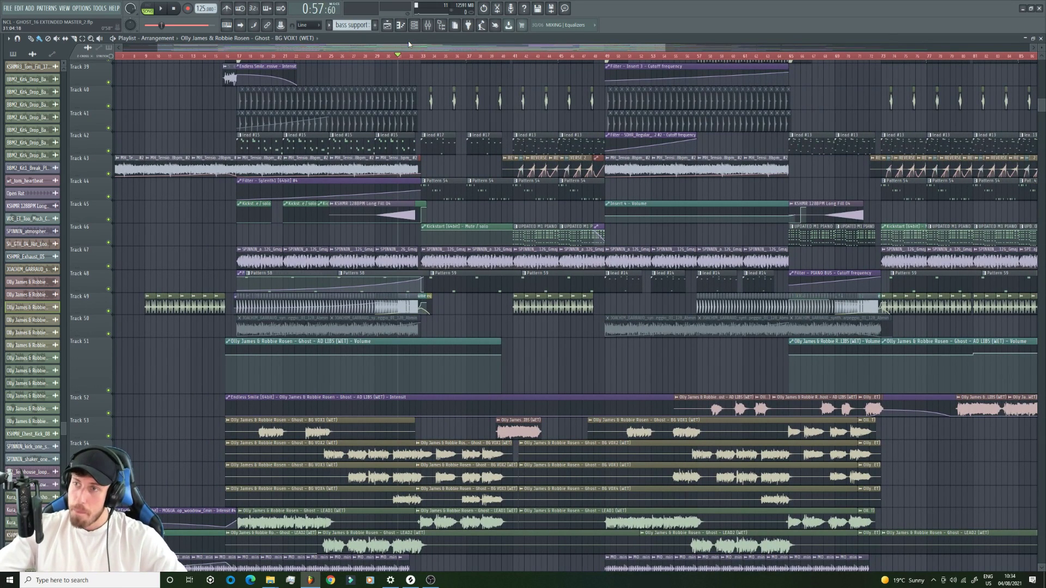
key("space")
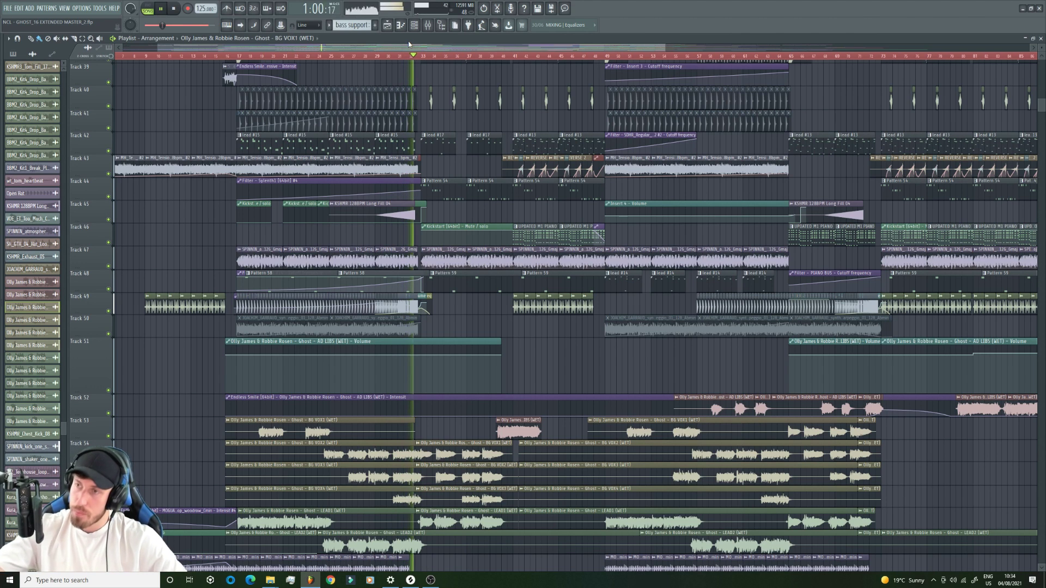
left_click(427, 25)
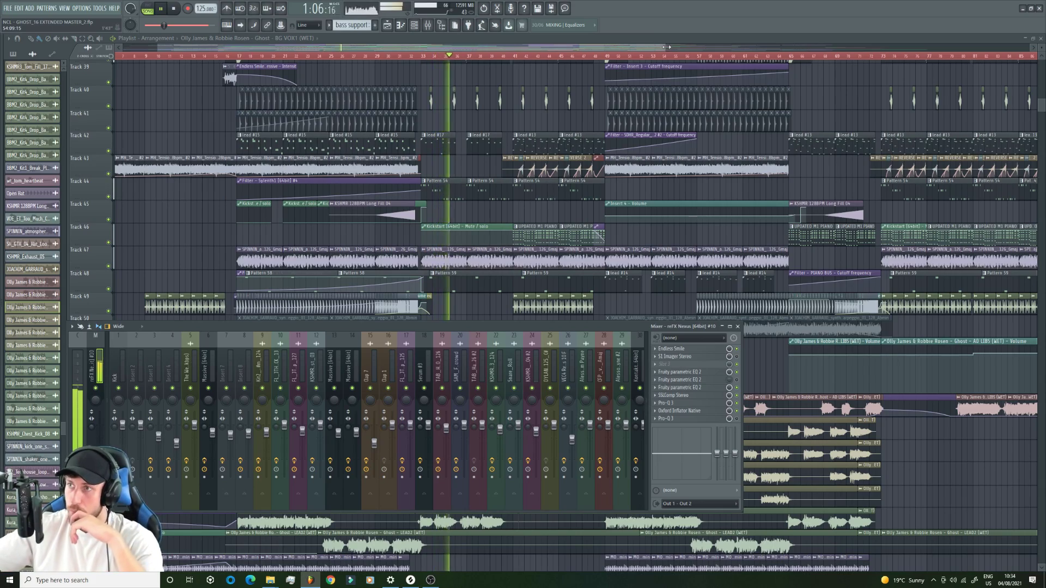
- Look over all playlist tracks across the arrangement while the first drop plays, and stop playback
left_click_drag(666, 48, 897, 48)
scroll(771, 133, "down", 5)
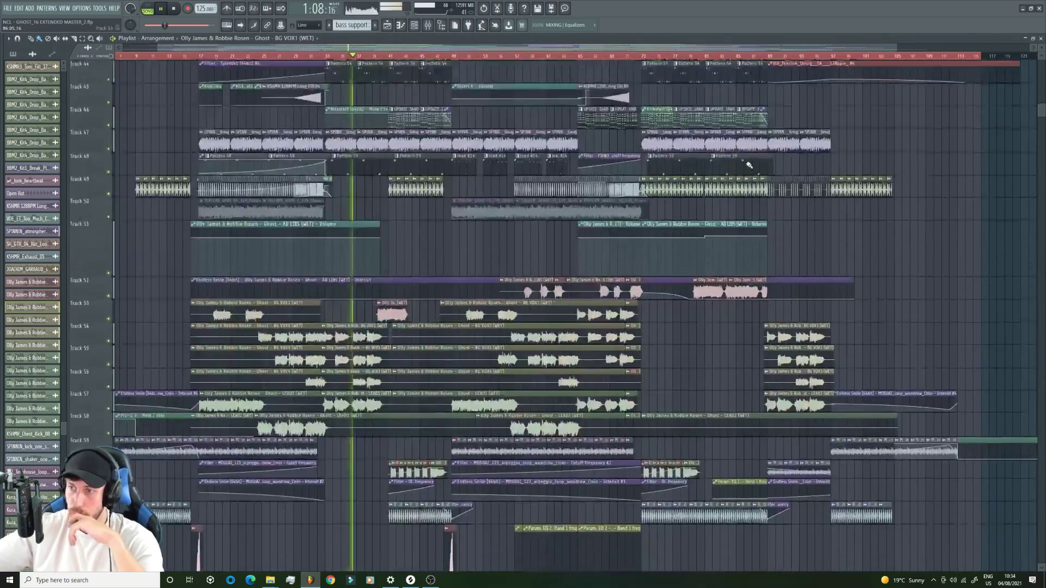
scroll(771, 180, "down", 20)
scroll(771, 201, "up", 11)
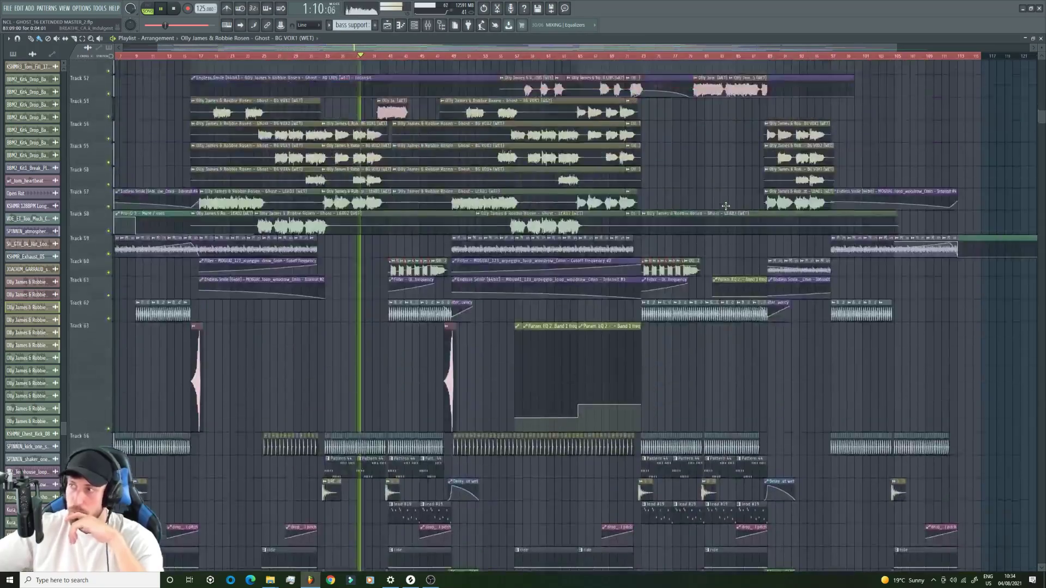
scroll(725, 206, "up", 20)
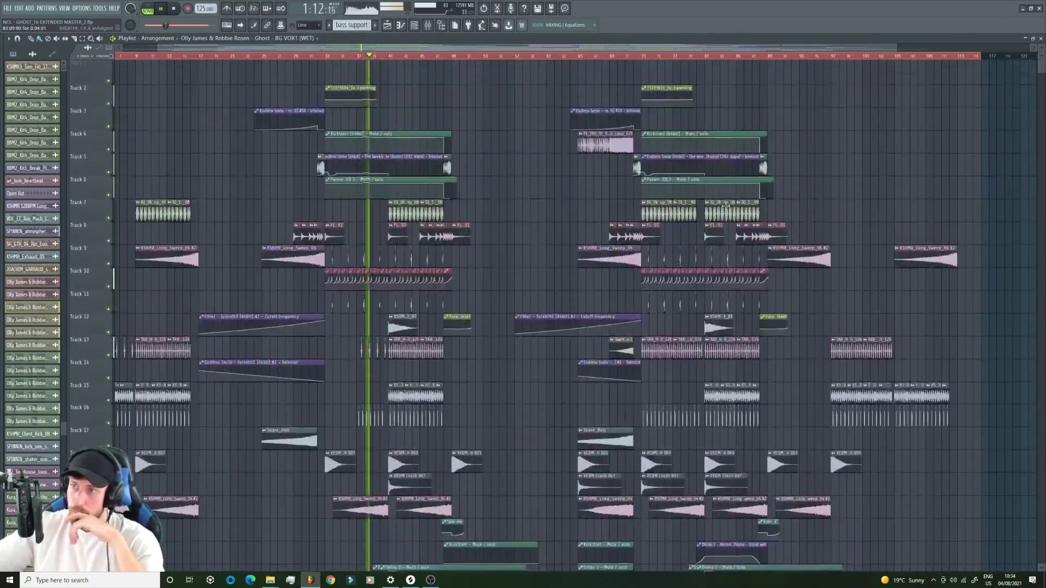
scroll(727, 204, "down", 20)
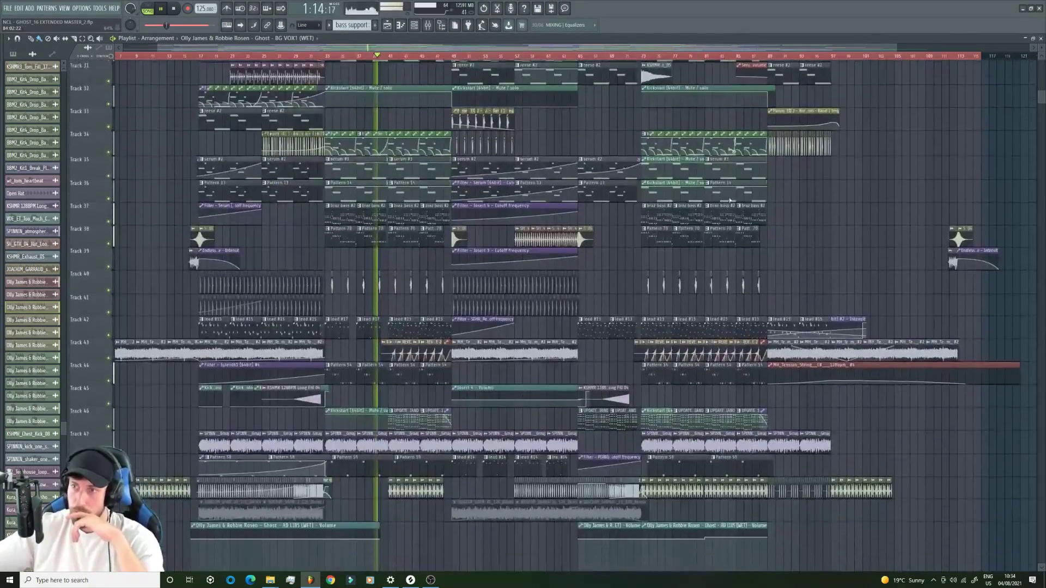
scroll(730, 201, "down", 13)
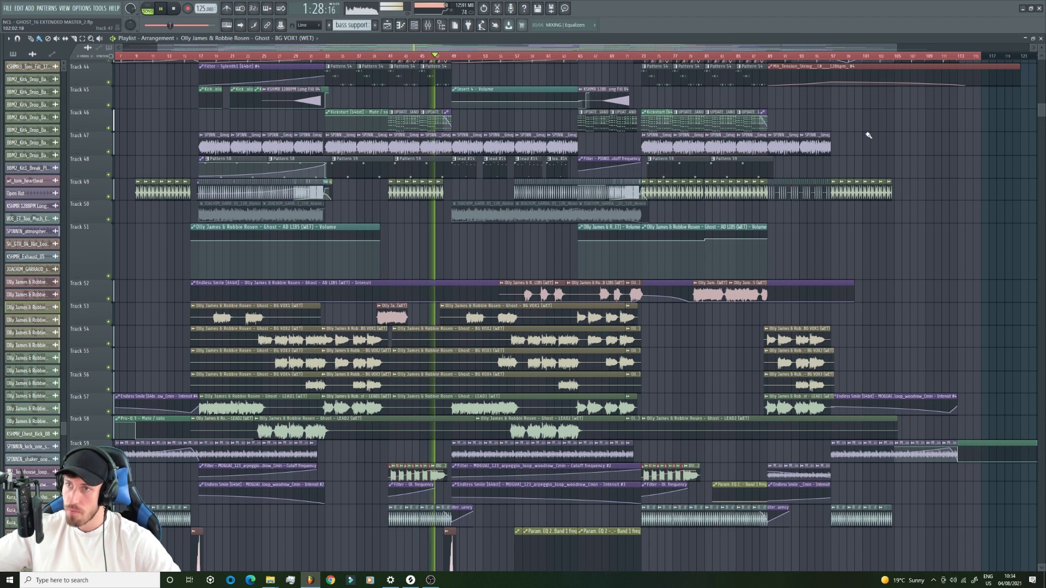
key("space")
- Examine the section starting at bar 17 and its transition into the first drop, including the vocal and automation tracks
scroll(303, 51, "right", 2)
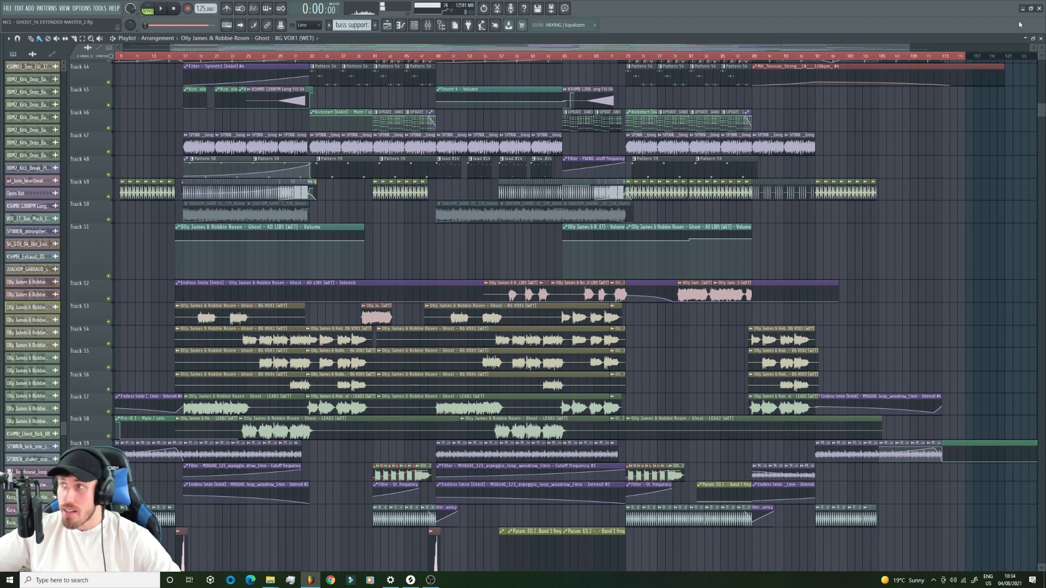
left_click_drag(929, 47, 218, 49)
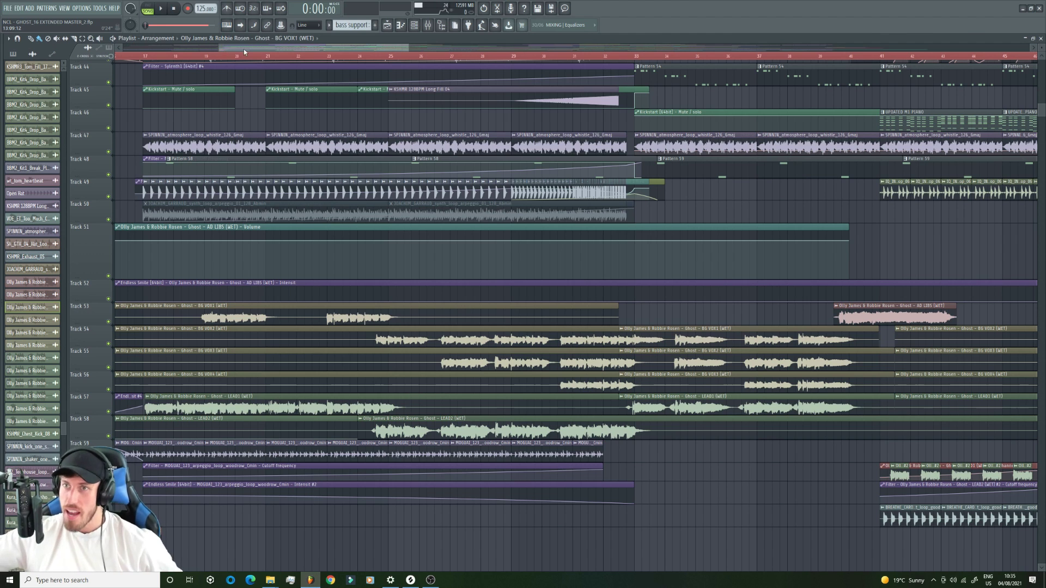
left_click_drag(223, 53, 228, 51)
scroll(603, 195, "up", 5)
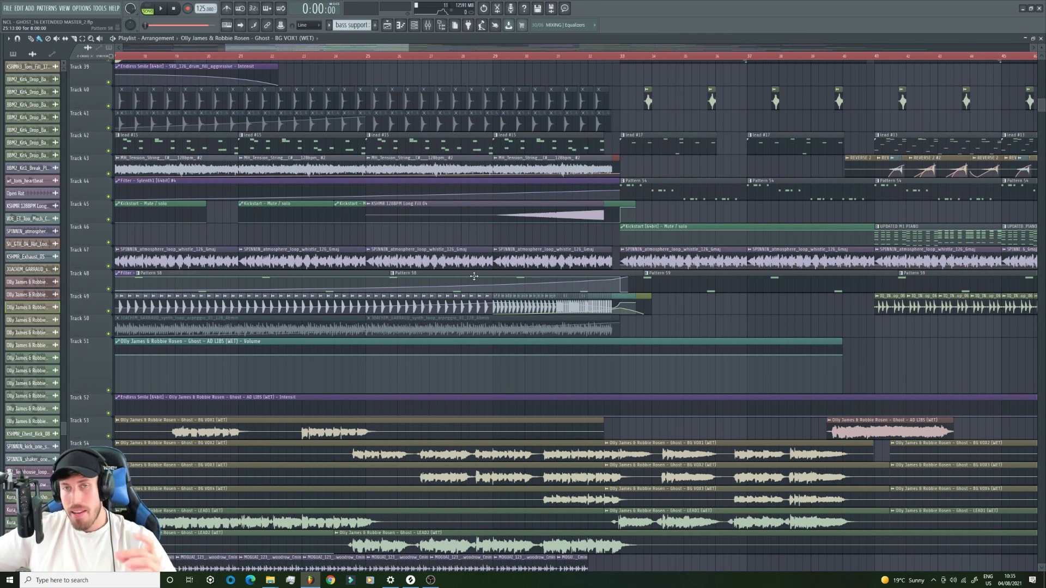
left_click_drag(412, 50, 582, 51)
left_click_drag(417, 51, 397, 47)
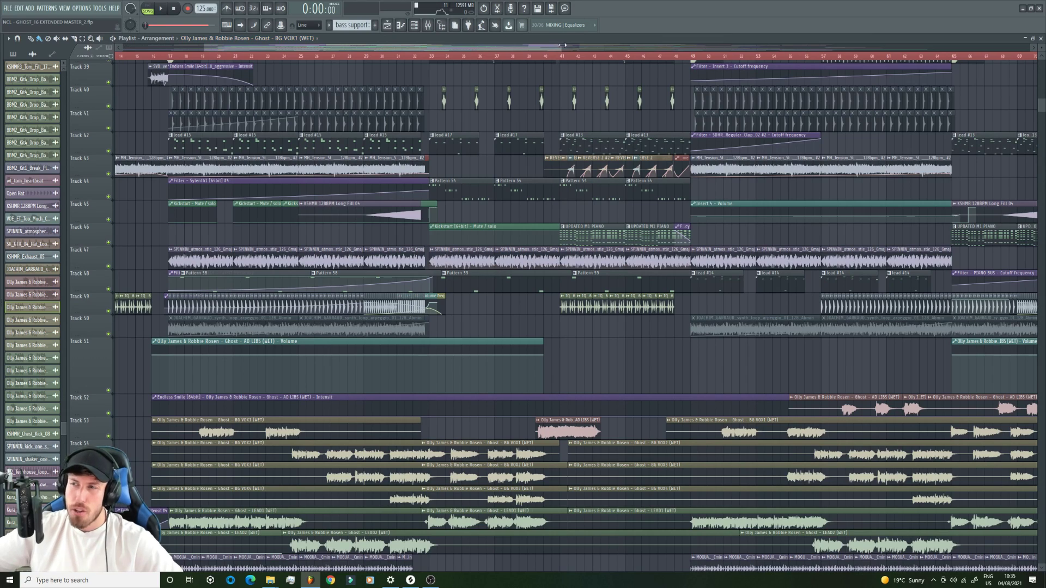
left_click_drag(564, 45, 523, 44)
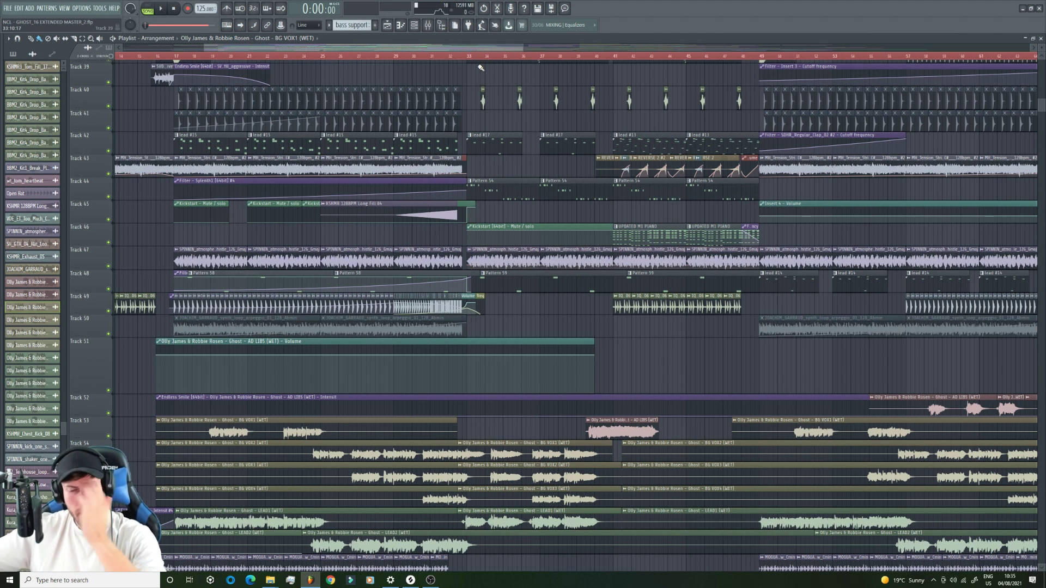
- Review the layers around bar 17 through the lowest playlist tracks and back up to the sweeps and crashes
left_click_drag(522, 47, 438, 46)
scroll(374, 304, "down", 5)
scroll(375, 304, "down", 2)
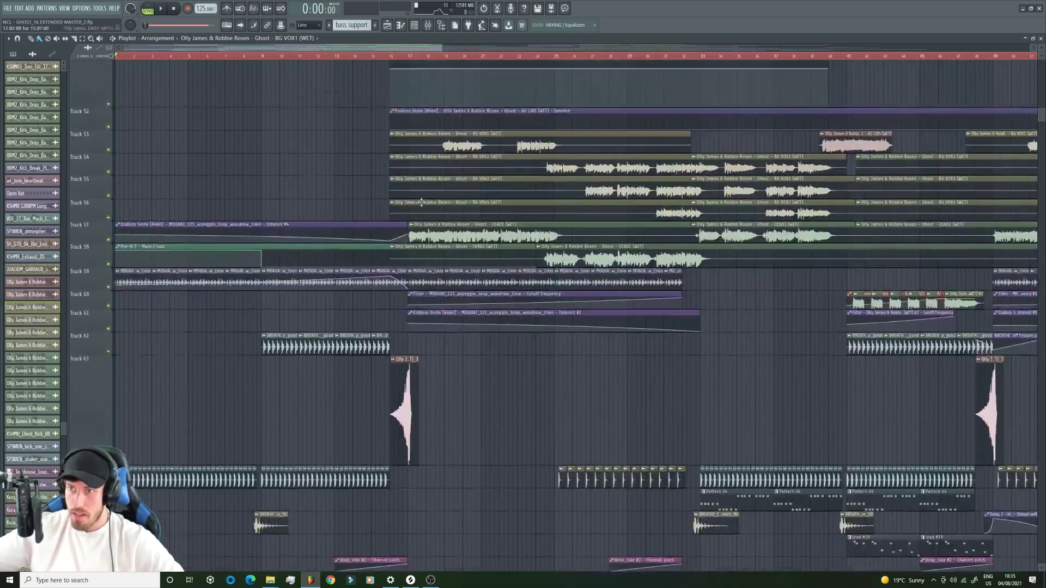
scroll(103, 183, "down", 3)
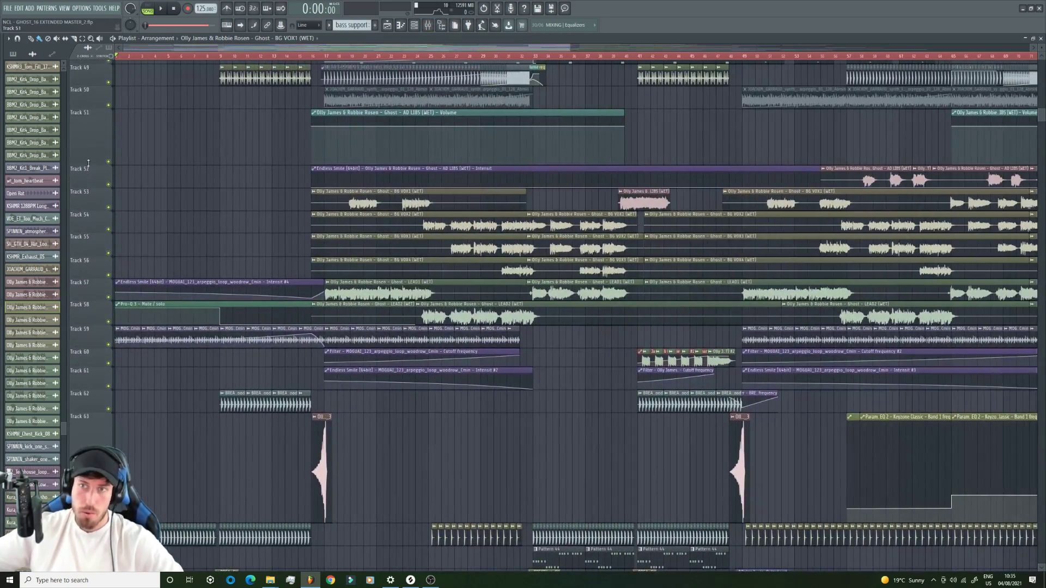
scroll(88, 162, "down", 5)
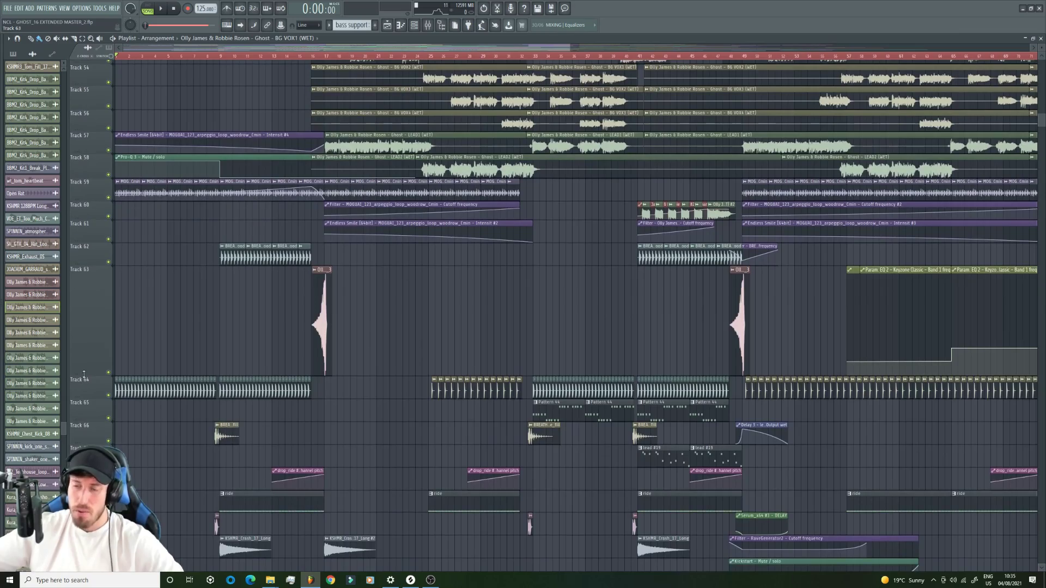
scroll(335, 333, "down", 12)
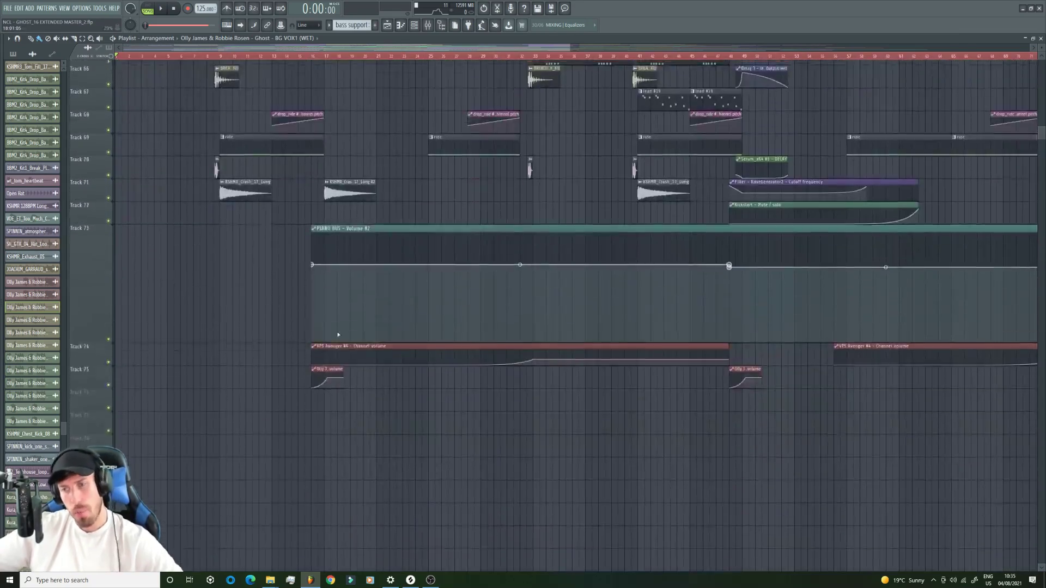
scroll(338, 334, "up", 20)
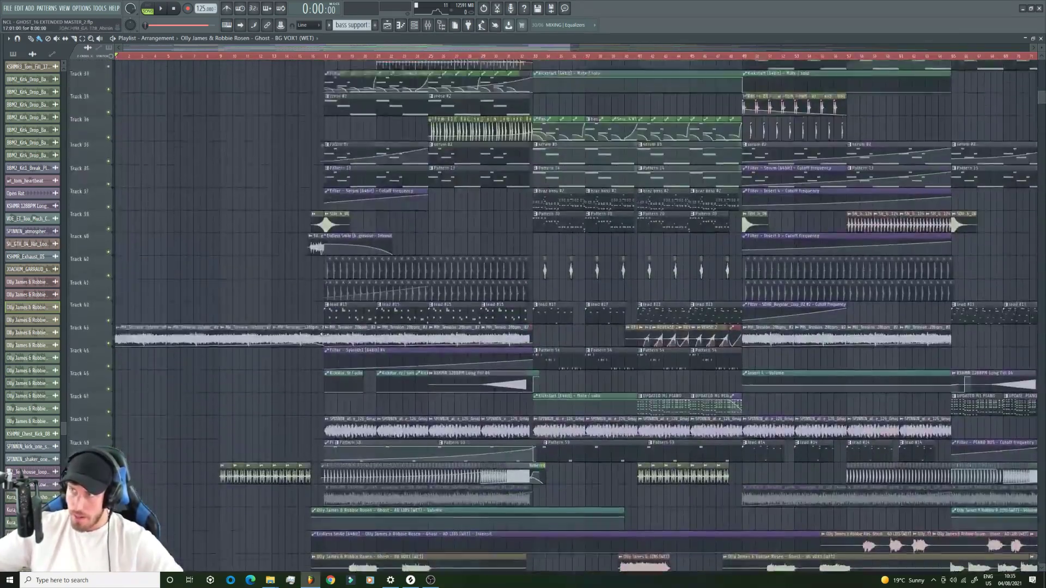
scroll(327, 335, "up", 20)
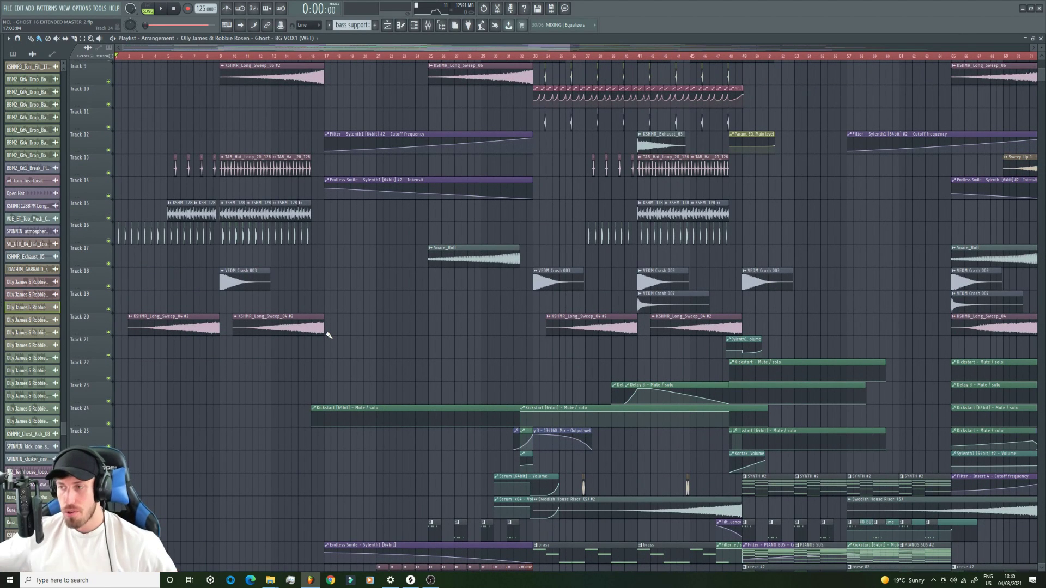
- Pick the KSHMR_Long_Sweep_04 #2 clip leading into bar 17 on Track 20 and inspect the intro's percussion and effects tracks
left_click(298, 328)
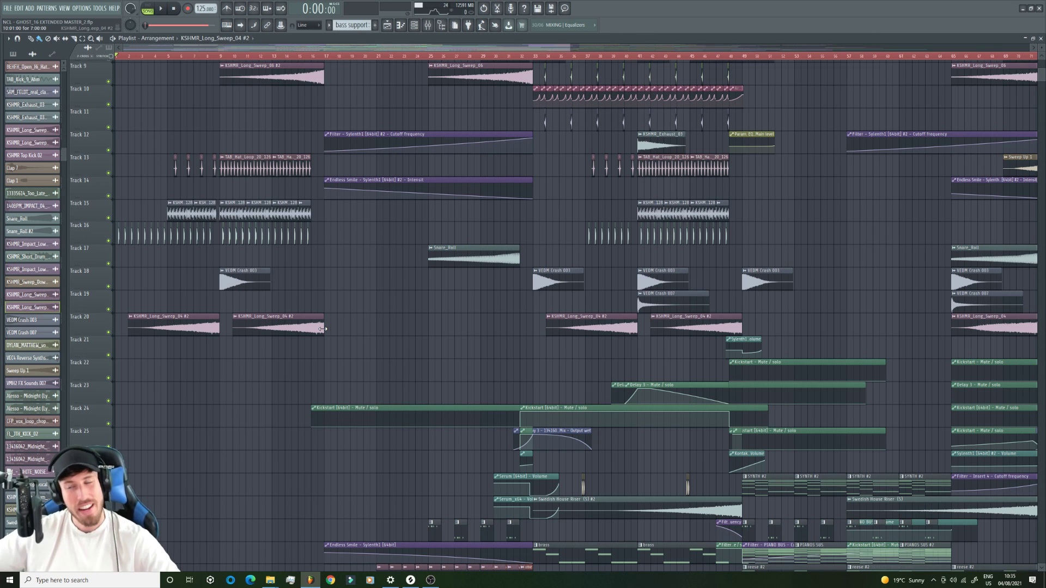
scroll(327, 94, "up", 5)
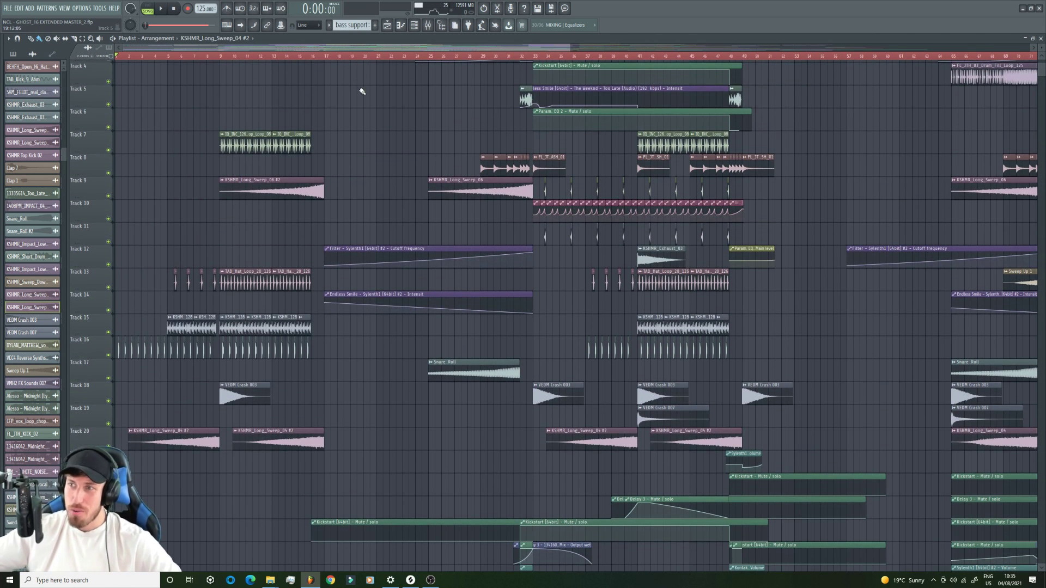
scroll(256, 144, "up", 3)
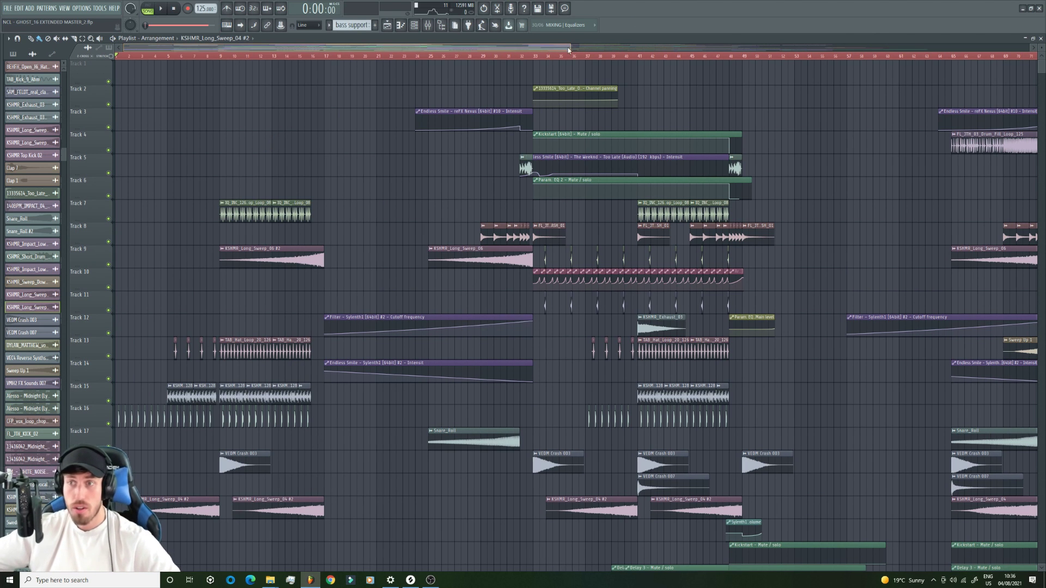
left_click_drag(570, 47, 458, 57)
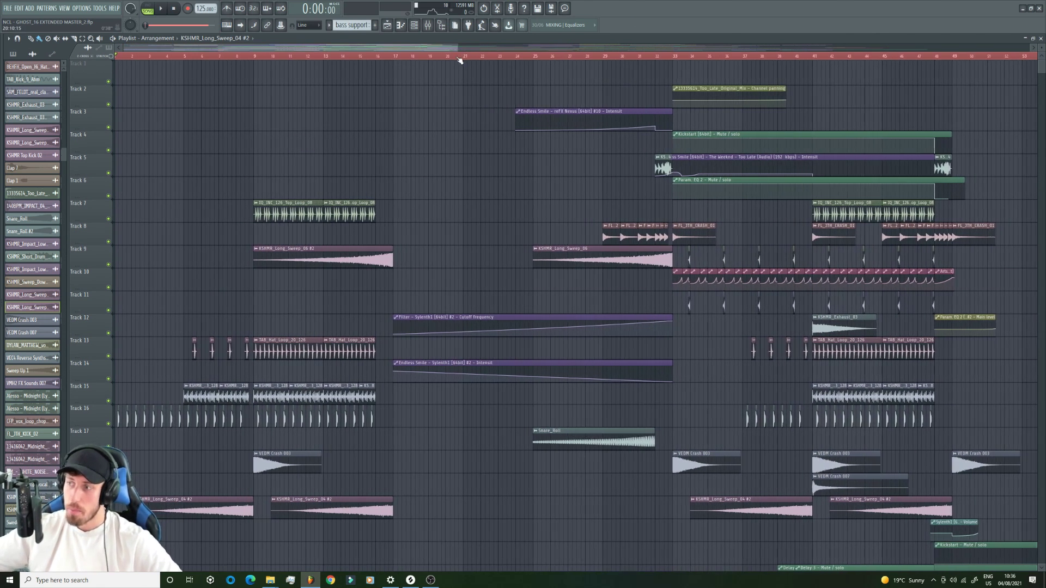
scroll(354, 164, "down", 6)
scroll(356, 168, "up", 6)
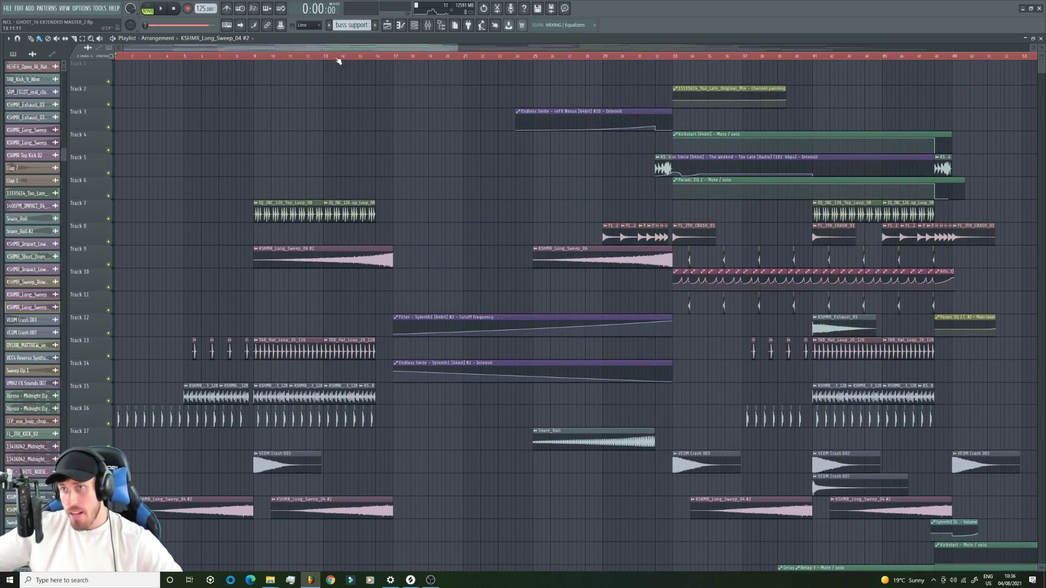
- Set the song position to bar 17 and play the section from there
right_click(395, 56)
left_click_drag(404, 48, 450, 47)
scroll(299, 102, "down", 1)
scroll(300, 102, "down", 10)
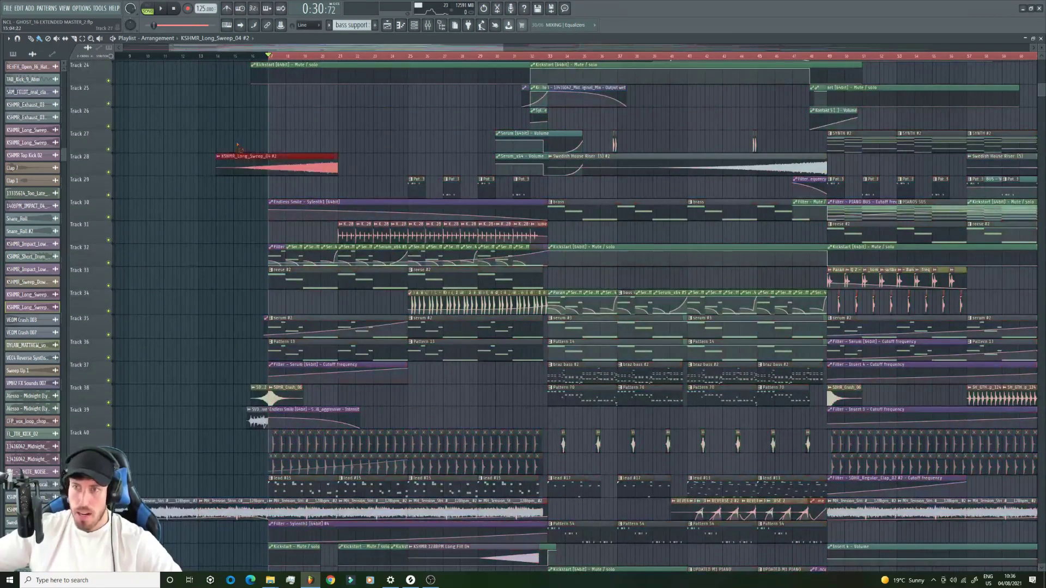
scroll(242, 160, "up", 2)
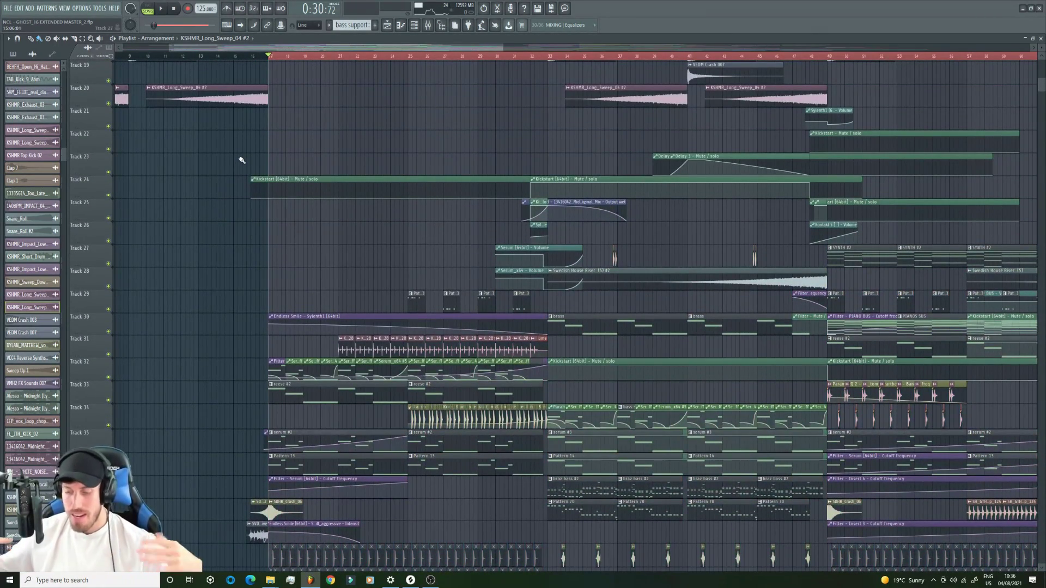
key("space")
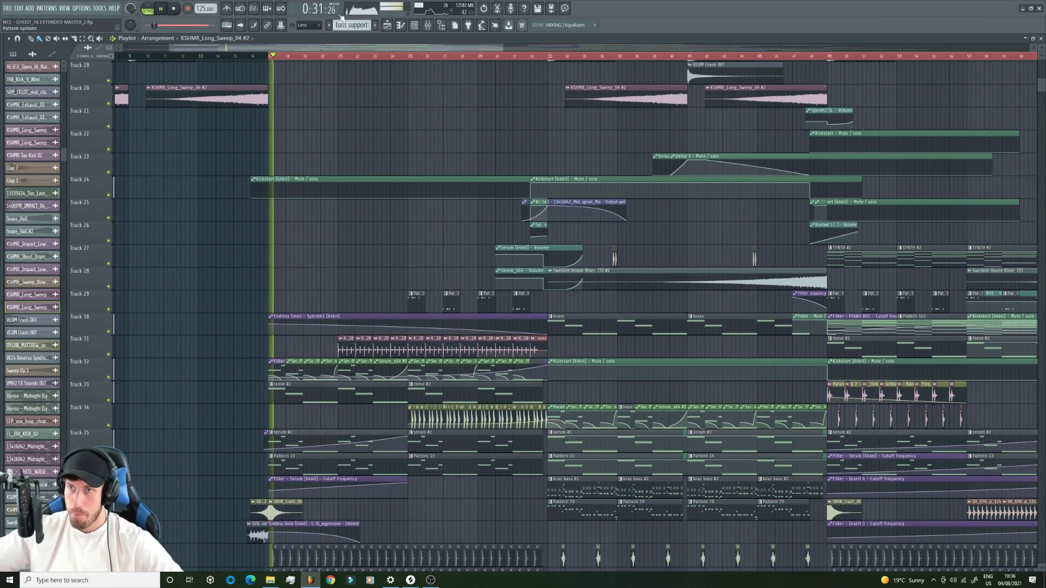
left_click_drag(170, 47, 236, 48)
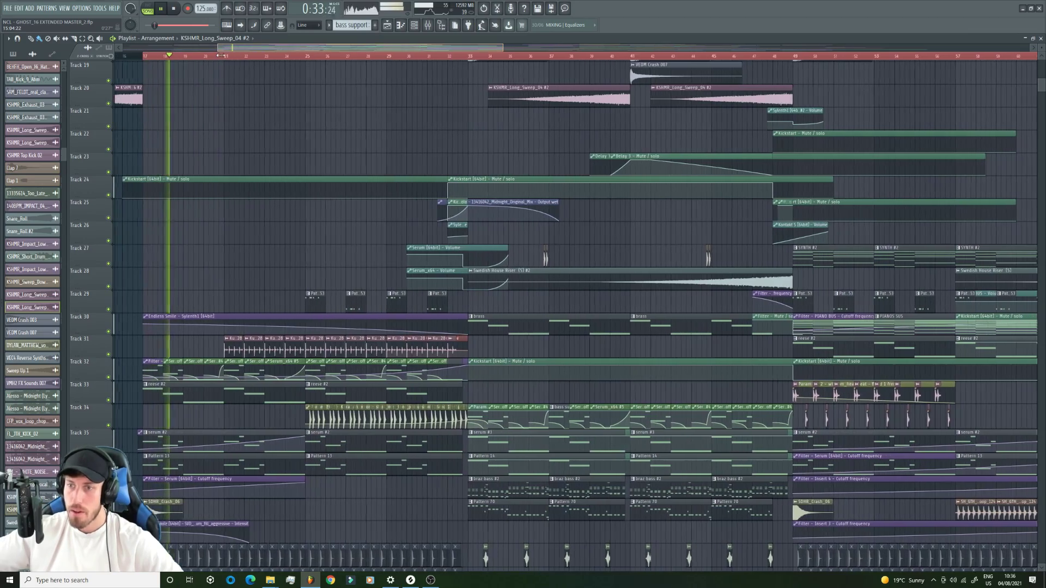
- Examine the vocal tracks during playback, jump to bar 25, and stop playback after listening
scroll(281, 131, "down", 3)
scroll(281, 131, "down", 10)
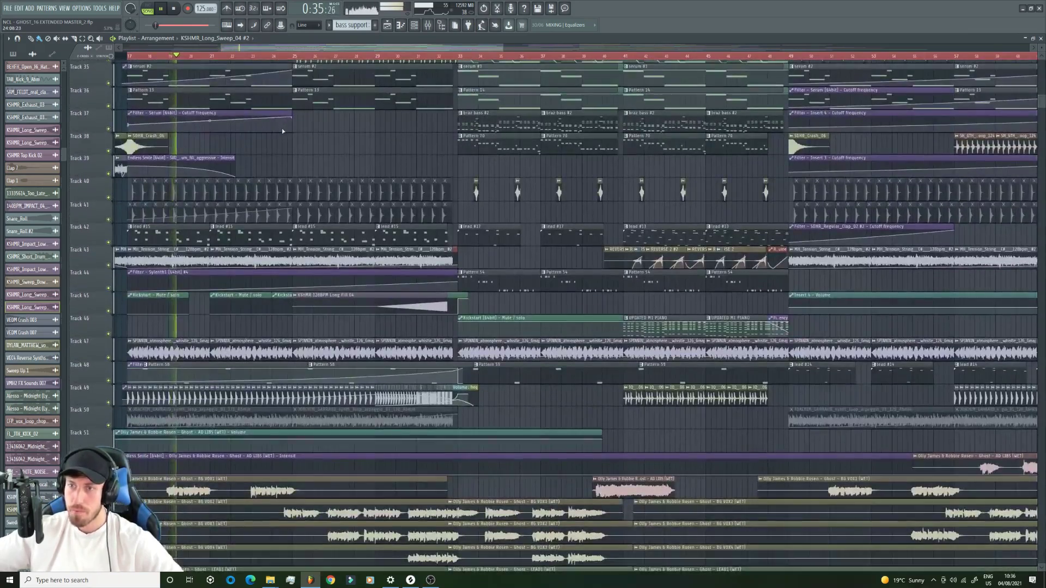
scroll(282, 134, "down", 1)
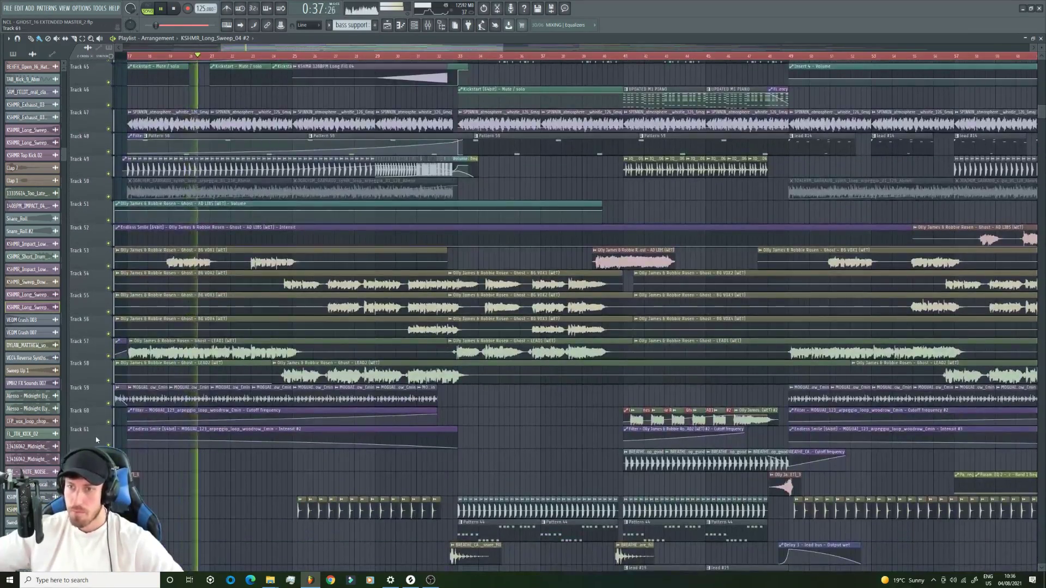
left_click(296, 57)
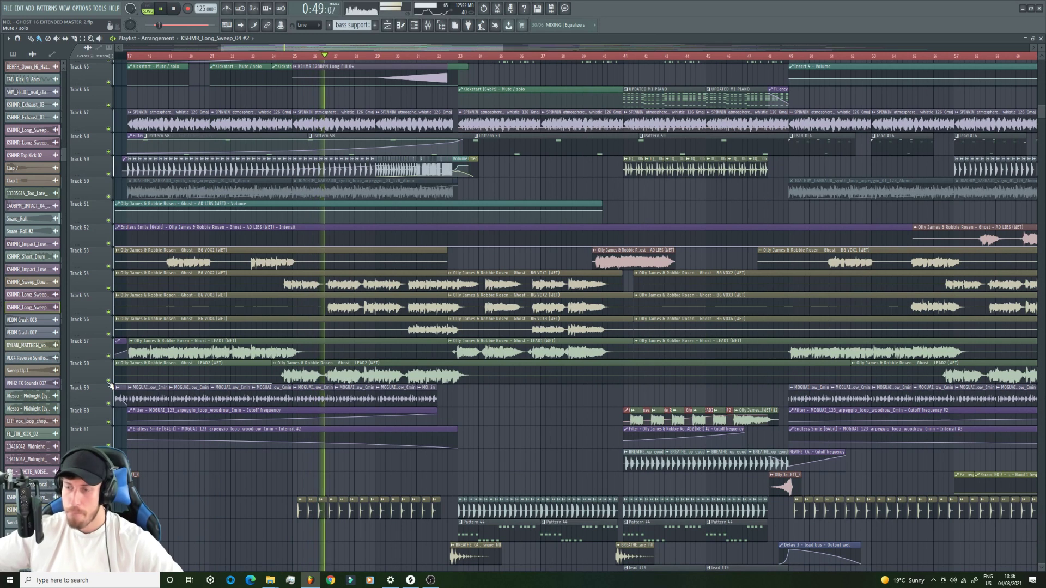
key("space")
- Mute the six vocal tracks, Track 53 through Track 58
left_click(108, 266)
left_click(108, 288)
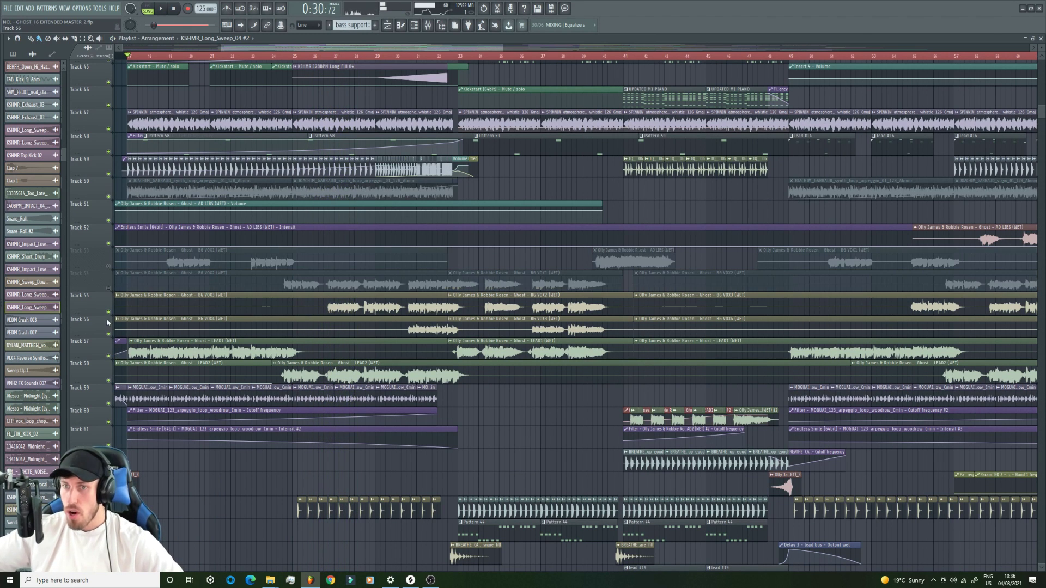
left_click(109, 311)
left_click(109, 335)
left_click(109, 357)
left_click(109, 379)
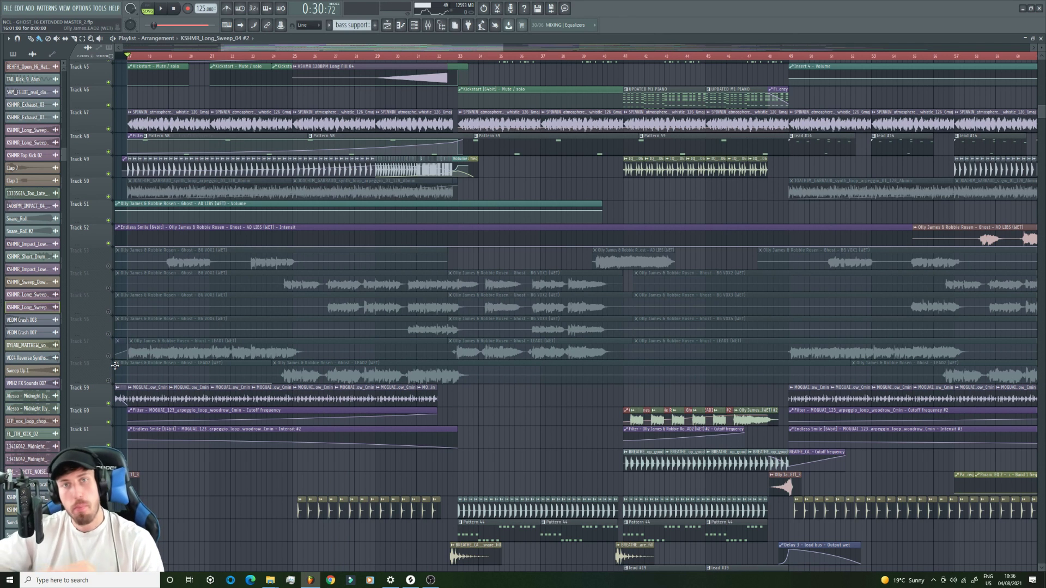
- Solo Track 33 and listen to its reese #2 pattern from bar 17
scroll(115, 365, "up", 3)
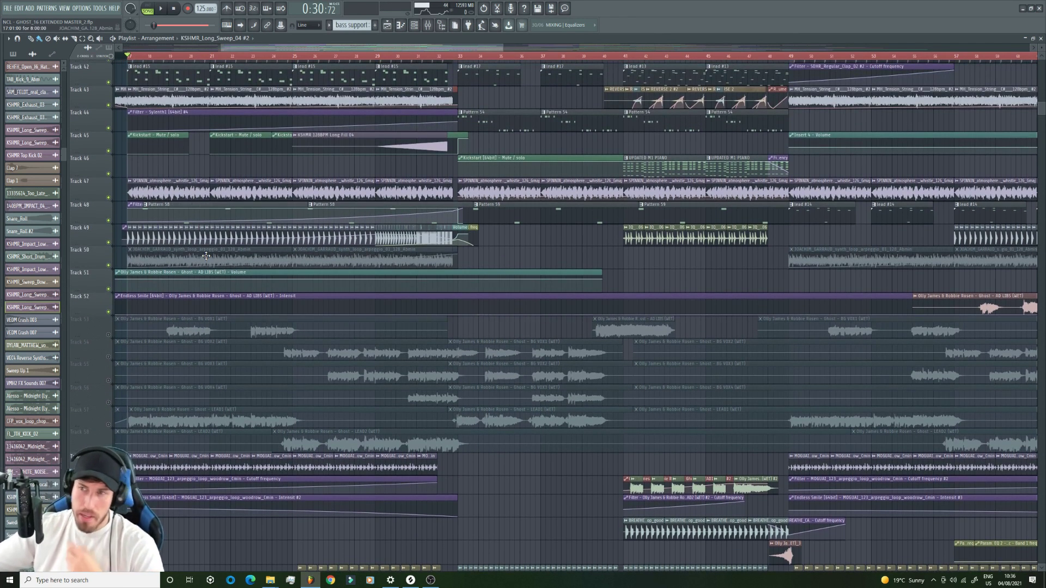
left_click_drag(500, 48, 414, 47)
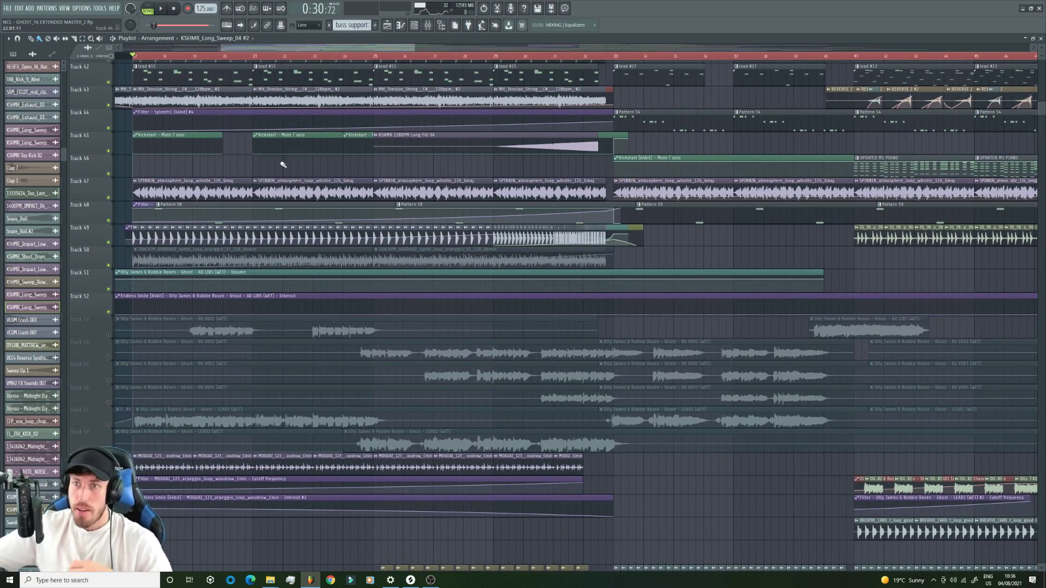
scroll(275, 167, "up", 13)
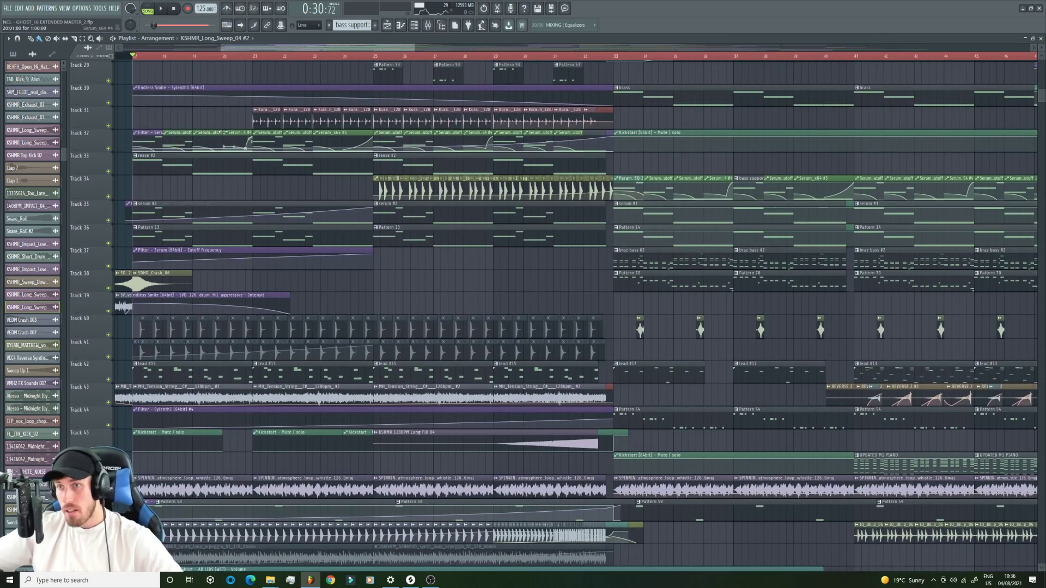
scroll(222, 129, "up", 7)
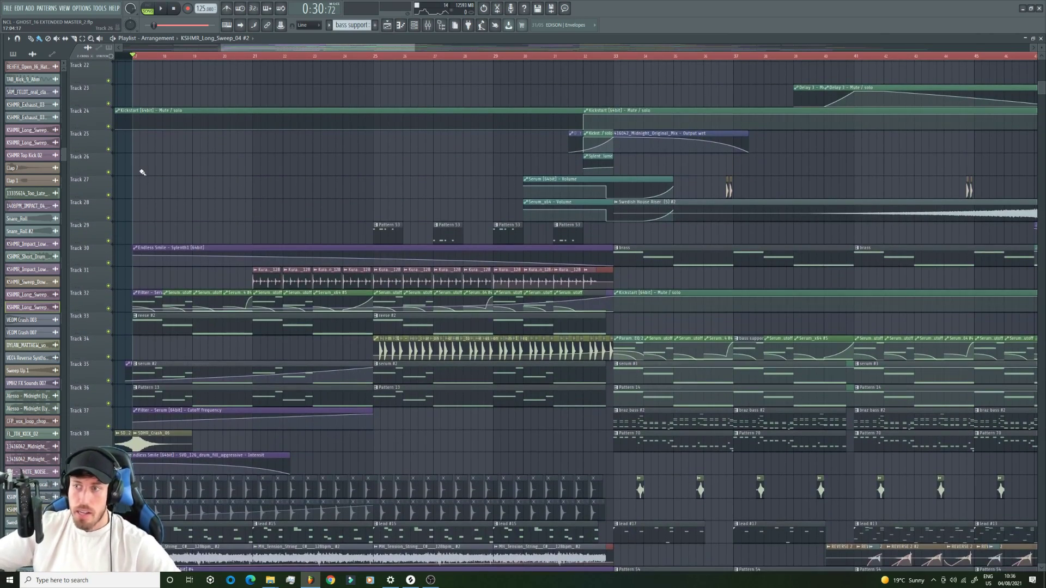
right_click(109, 331)
key("space")
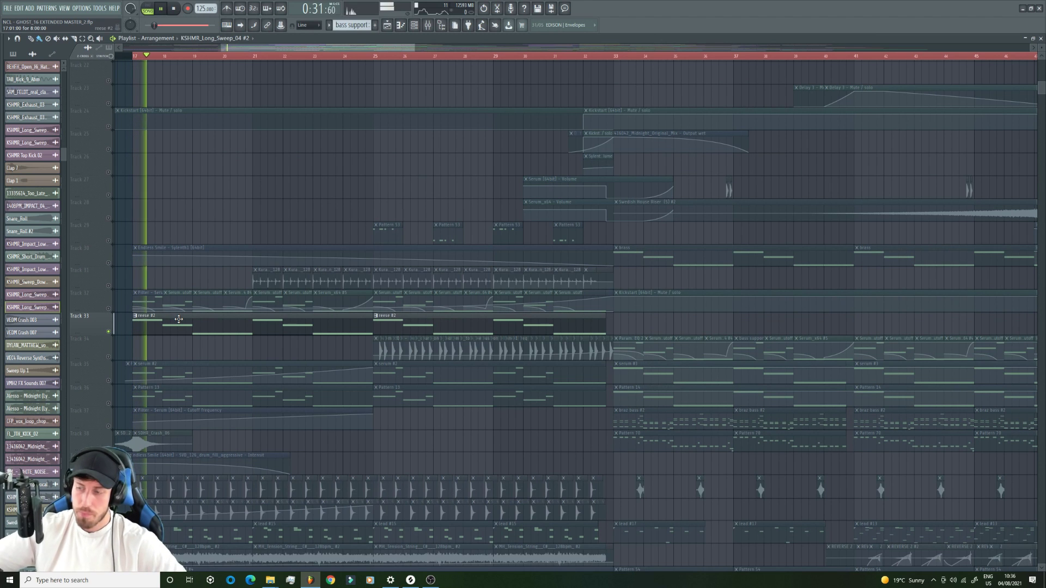
left_click(209, 319)
key("space")
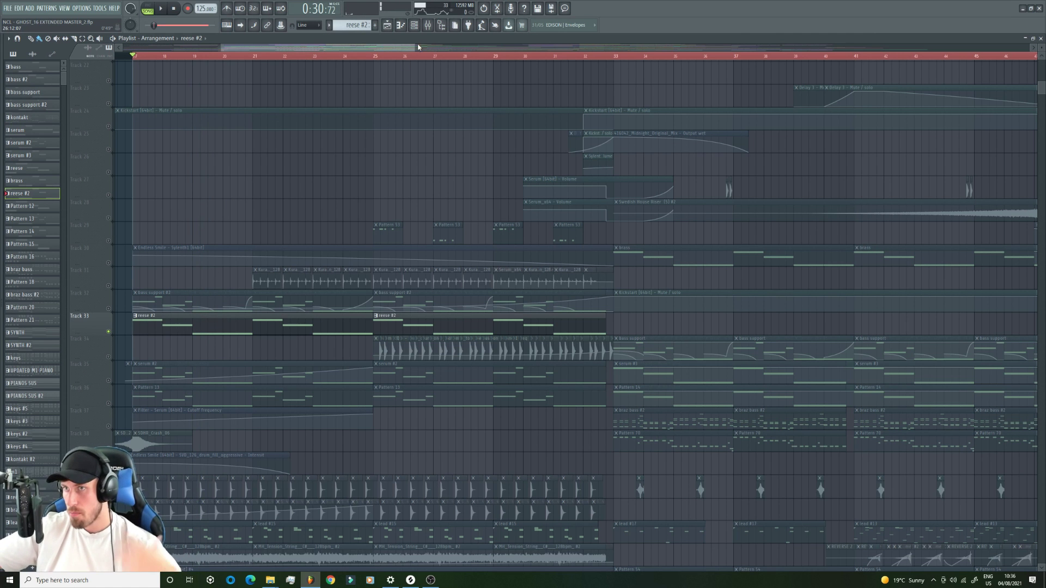
- Solo Track 35 and play its serum #2 pattern from bar 17
left_click_drag(418, 47, 382, 47)
scroll(132, 292, "down", 3)
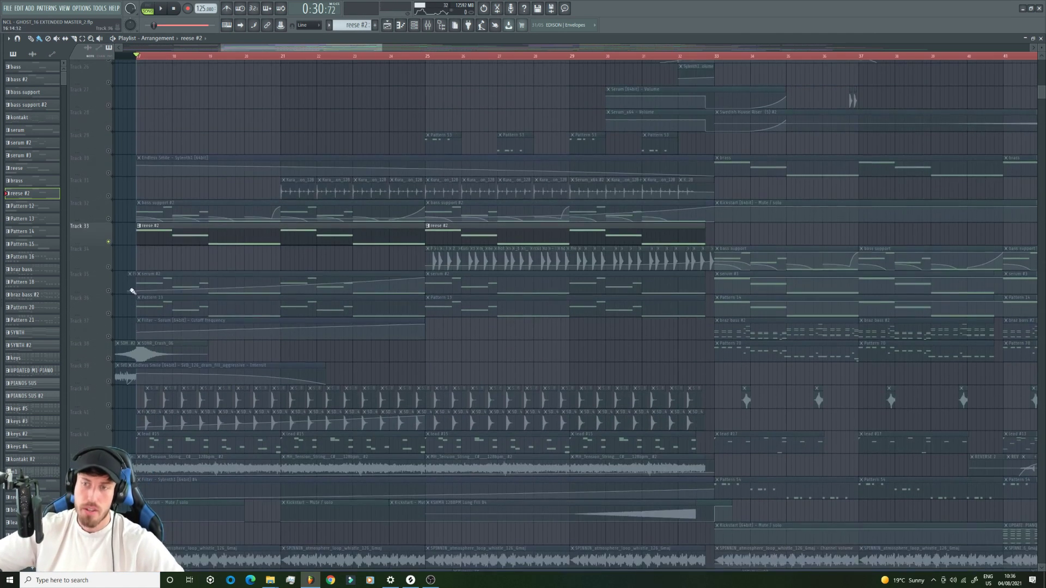
left_click(133, 291)
key("space")
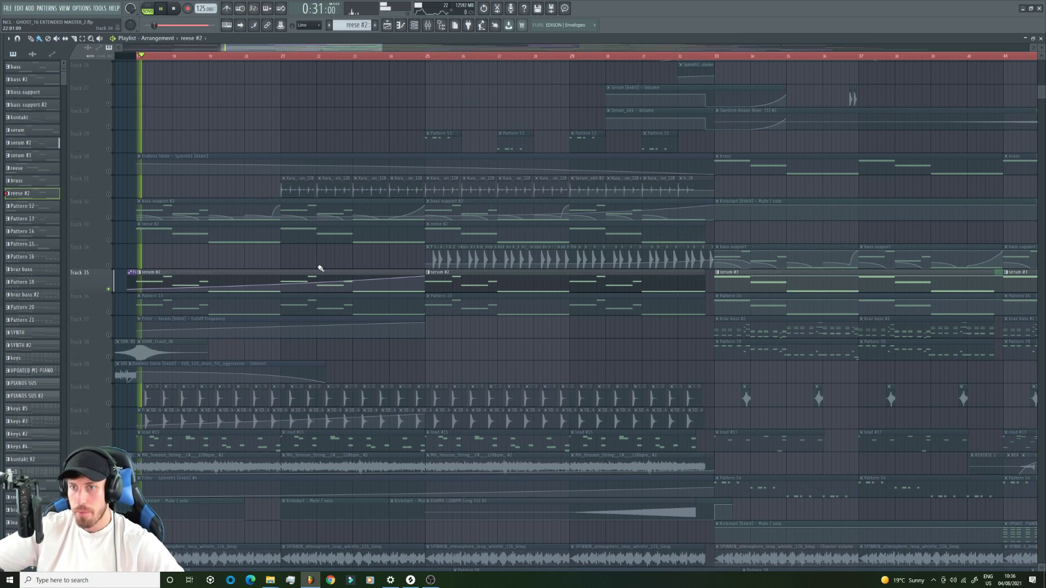
- Inspect the serum #2 pattern's notes and its channel, return to the playlist and stop playback
double_click(267, 283)
key("F6")
key("F6")
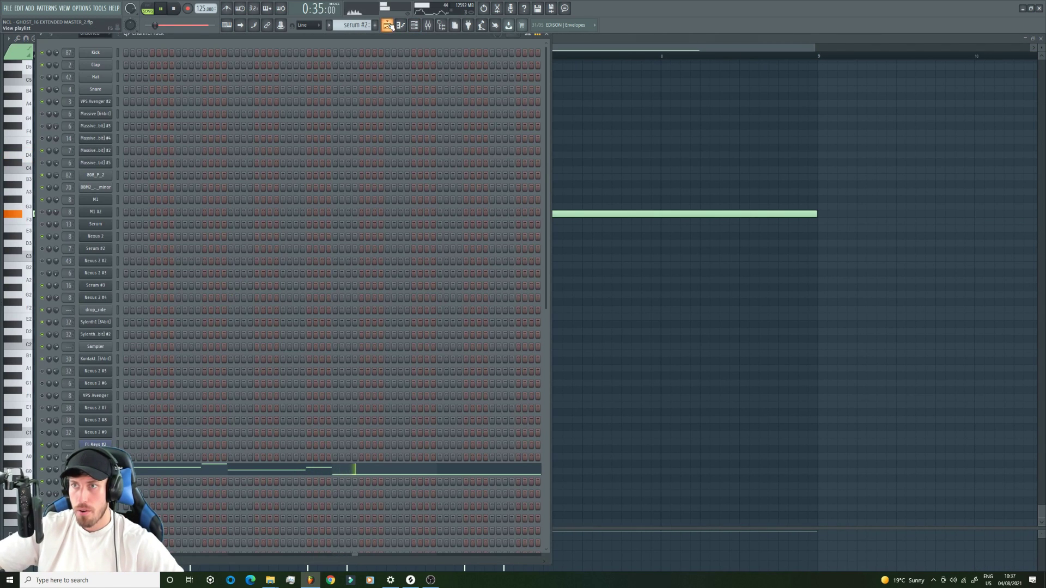
key("F7")
key("space")
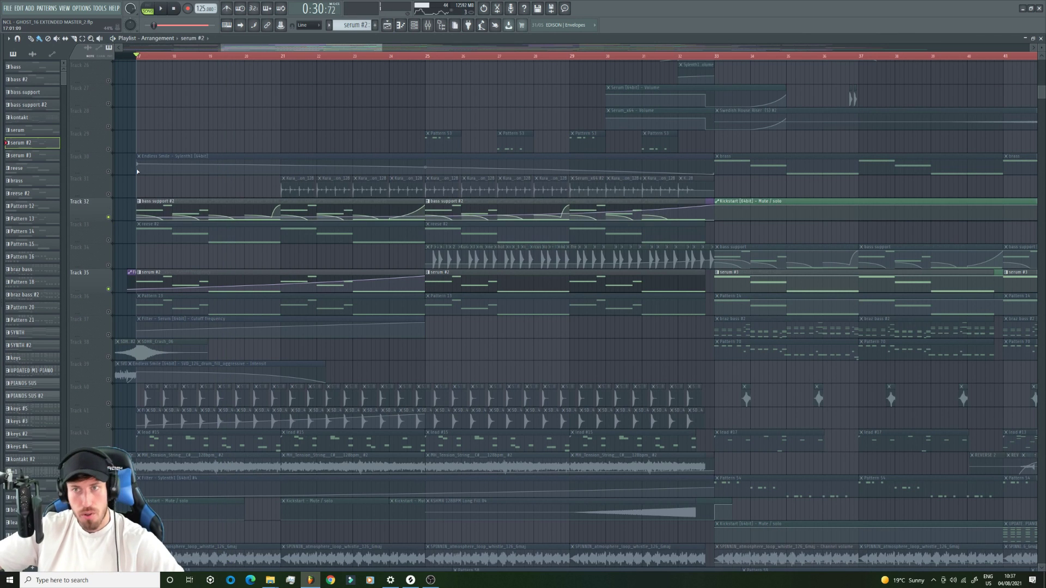
- Mute Track 32, unmute Track 33 alongside Track 35, and play the reese and serum layers together from bar 17
left_click(108, 218)
left_click(109, 240)
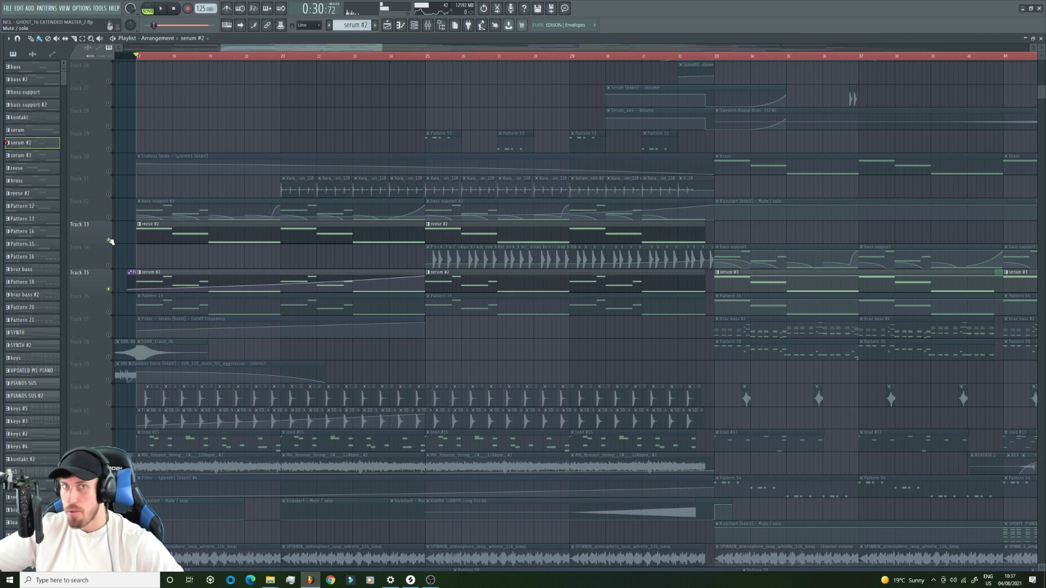
key("space")
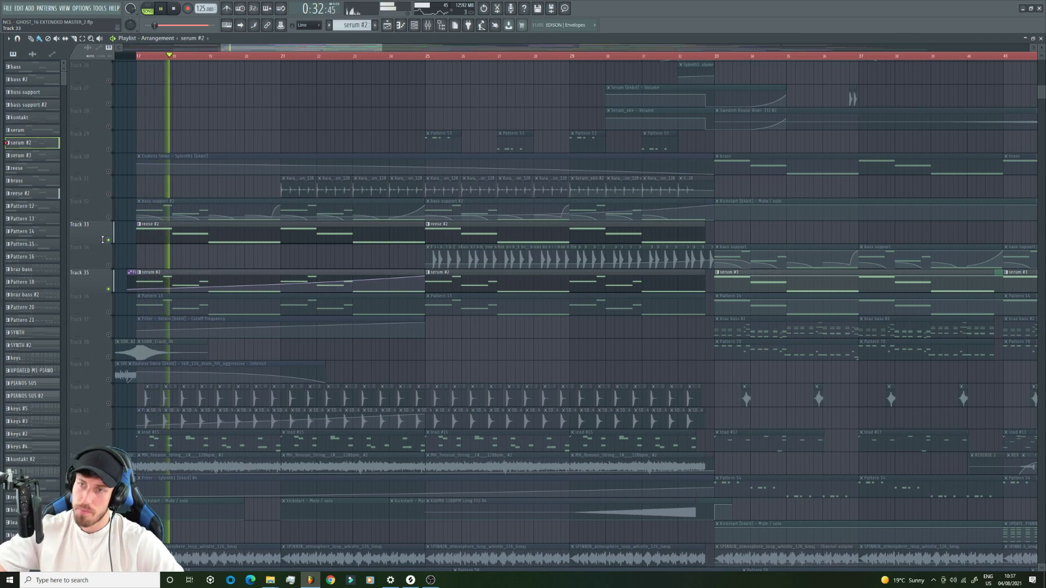
scroll(185, 348, "down", 4)
scroll(220, 304, "up", 5)
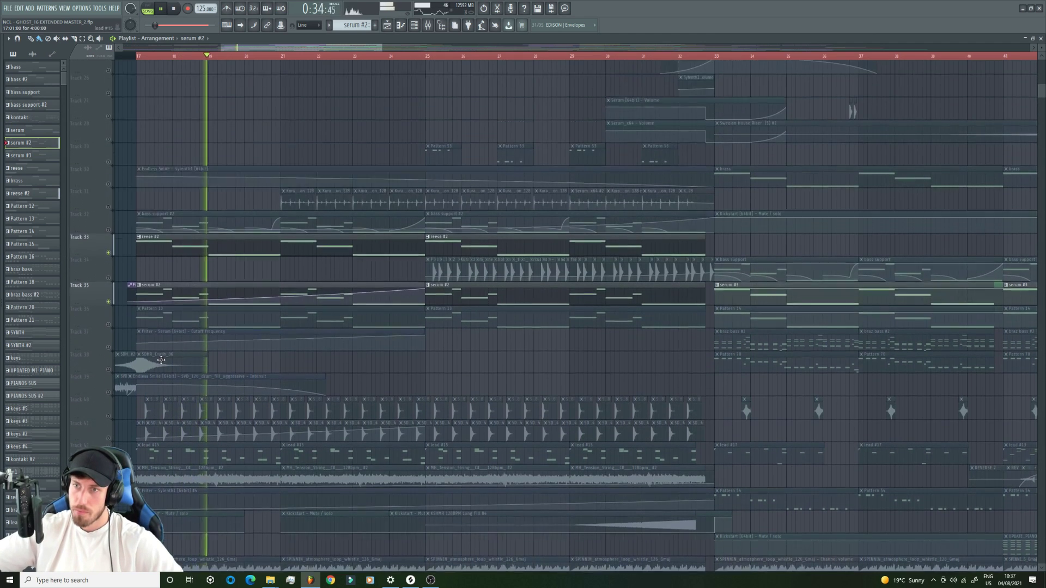
- Review the serum #2 notes and their Serum synth settings during playback, return to the playlist and stop
double_click(220, 304)
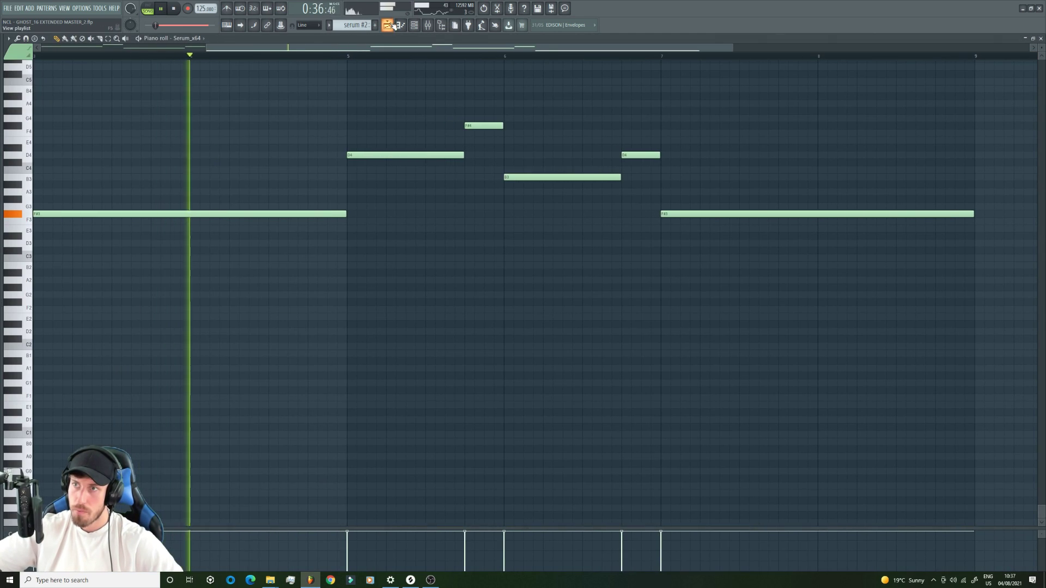
key("F6")
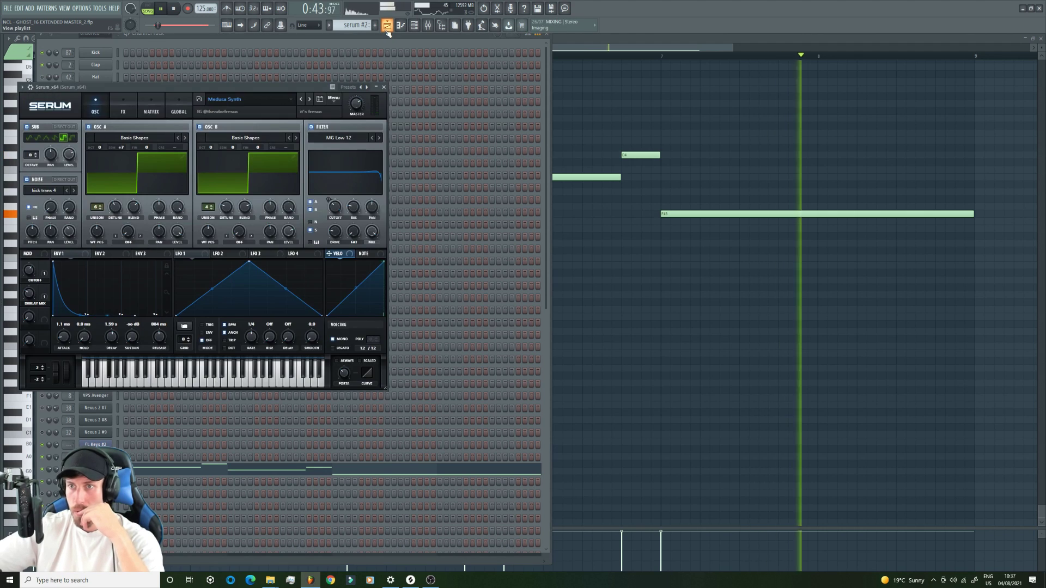
left_click(387, 26)
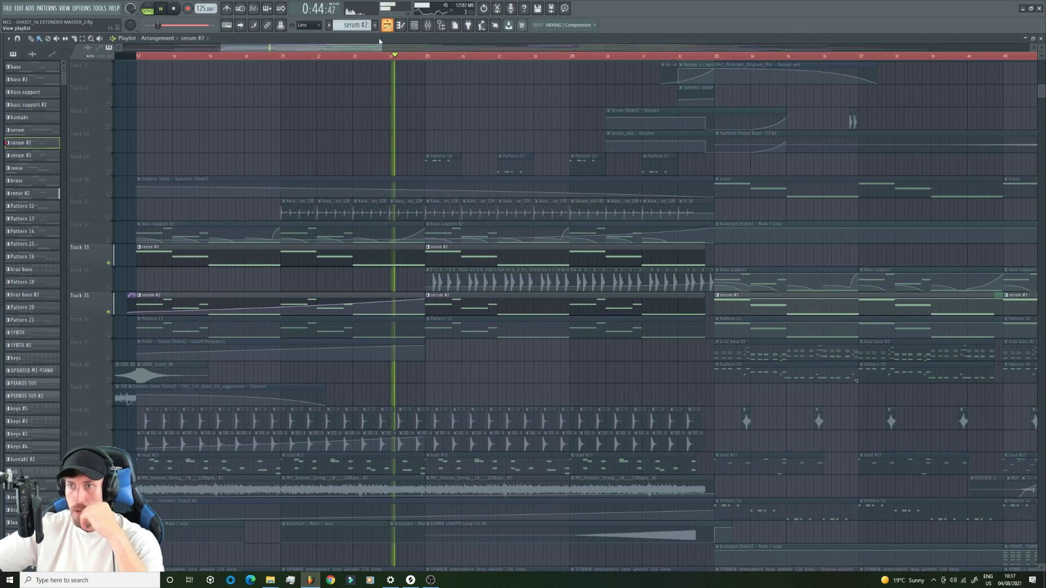
key("space")
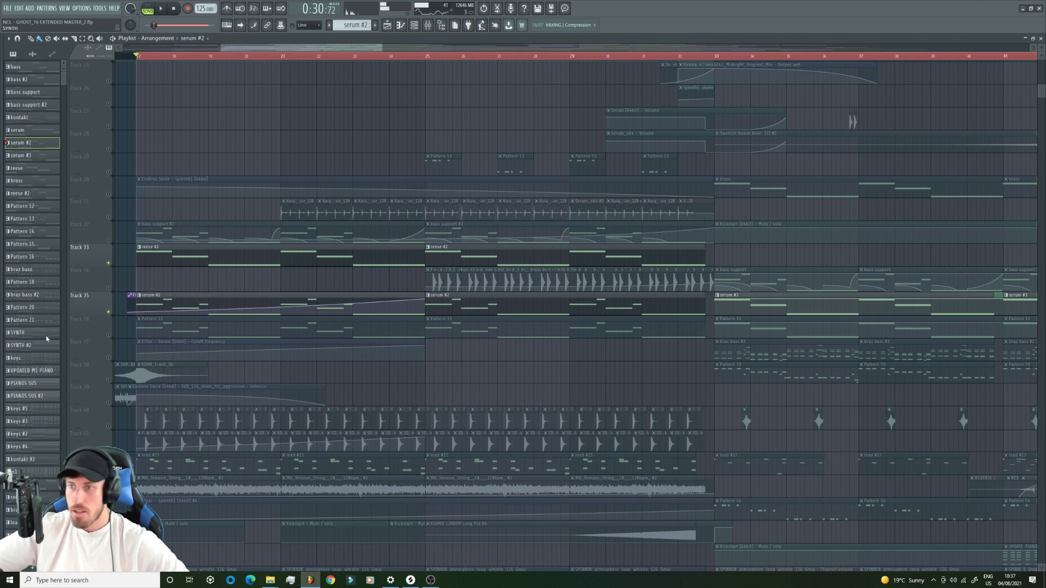
- Solo Track 36 and listen to its Pattern 13 clips
right_click(111, 335)
key("space")
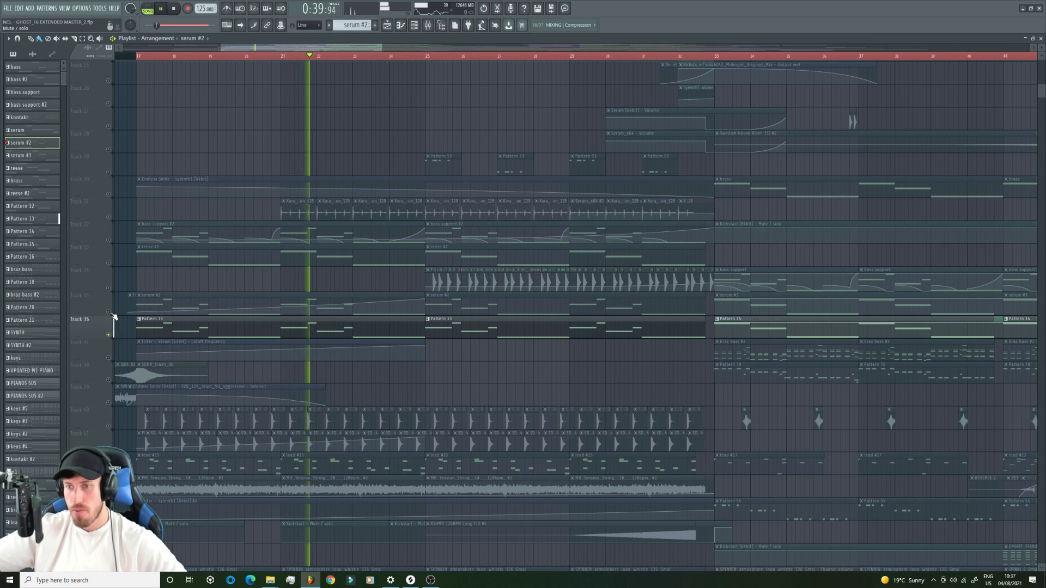
key("space")
- Play Tracks 35 and 36 together from bar 21, adding Tracks 33 and 32 to the mix during playback
left_click(109, 312)
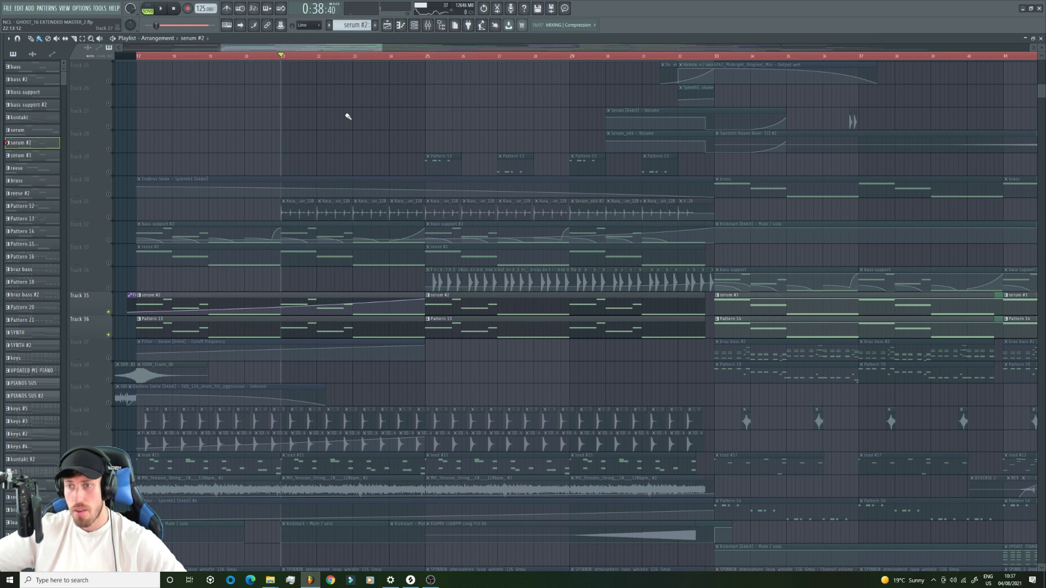
key("space")
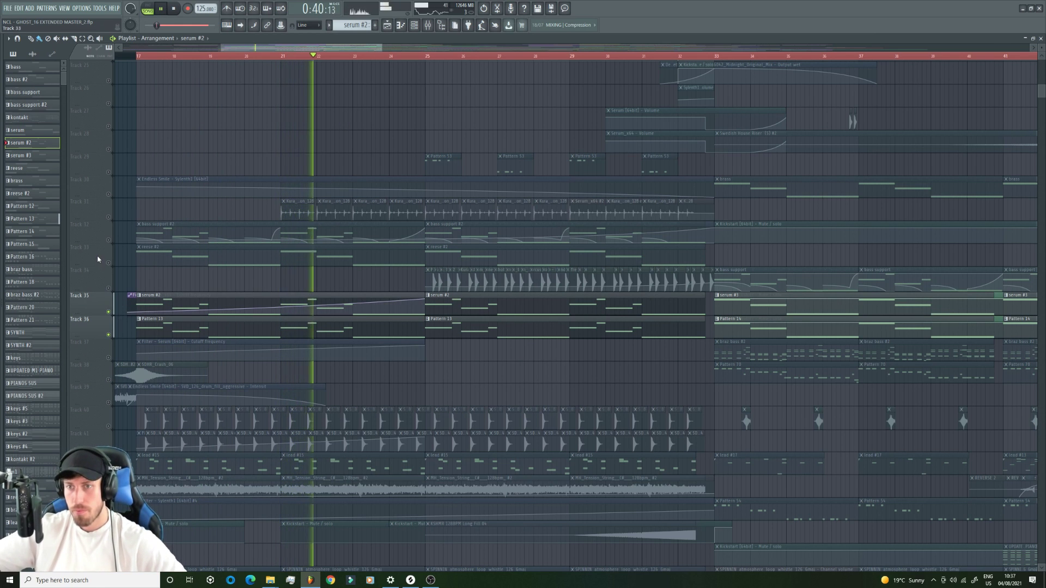
left_click(109, 263)
left_click(108, 240)
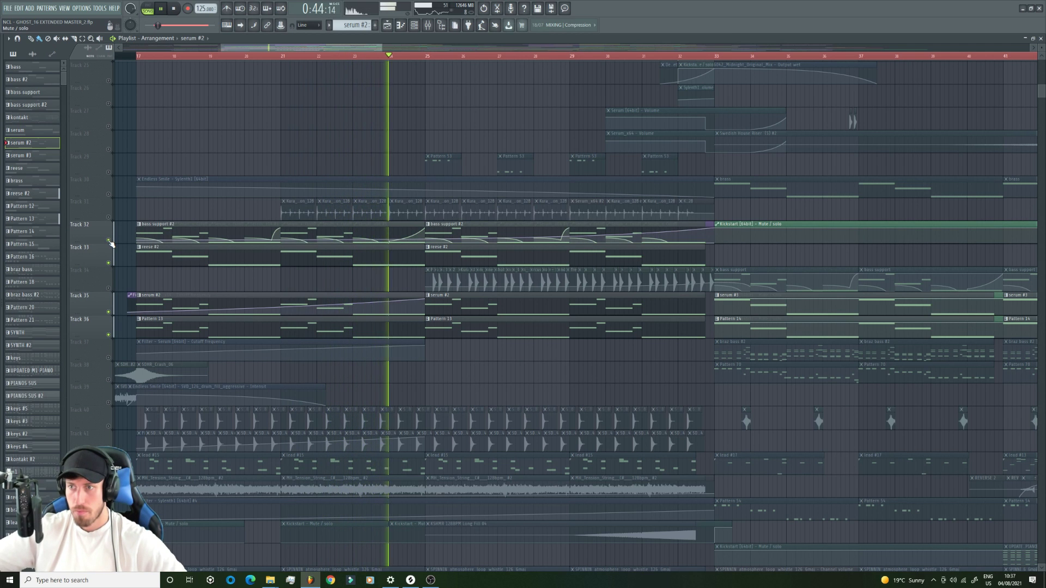
key("space")
- Solo Track 32, pick its bass support #2 pattern and play it from bar 17
left_click(108, 240)
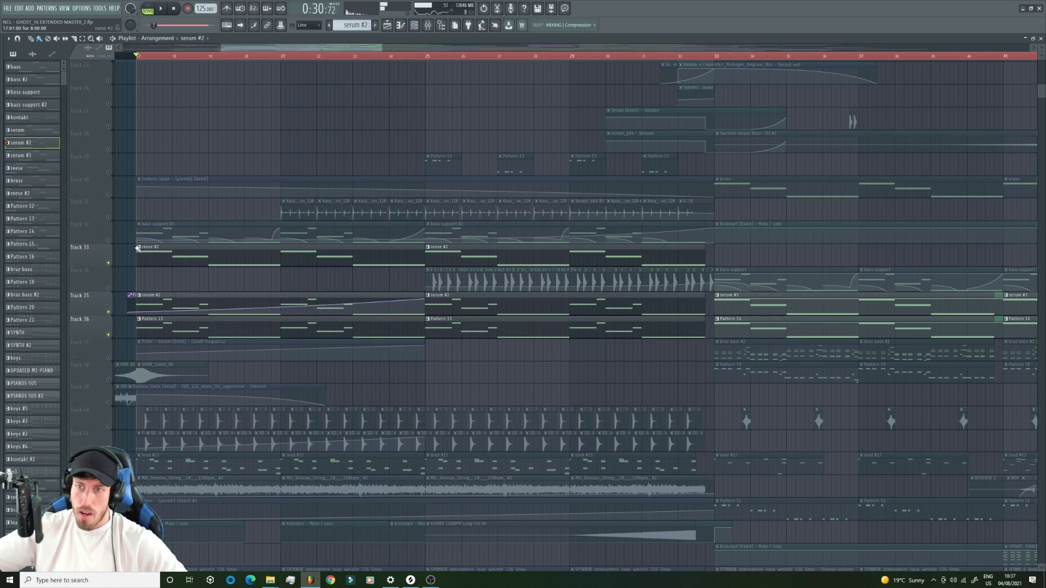
right_click(108, 240)
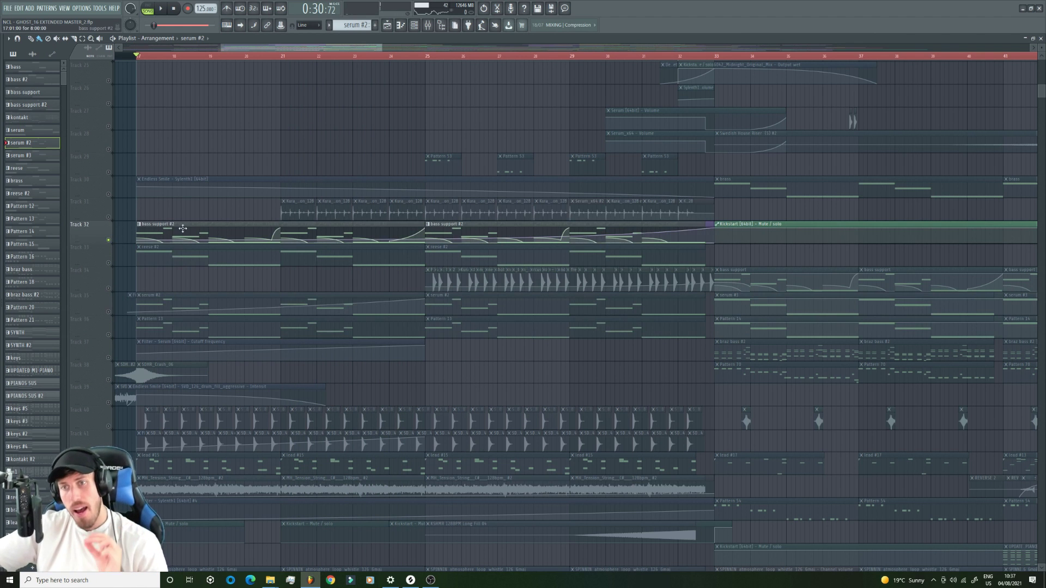
double_click(211, 229)
left_click(387, 26)
key("space")
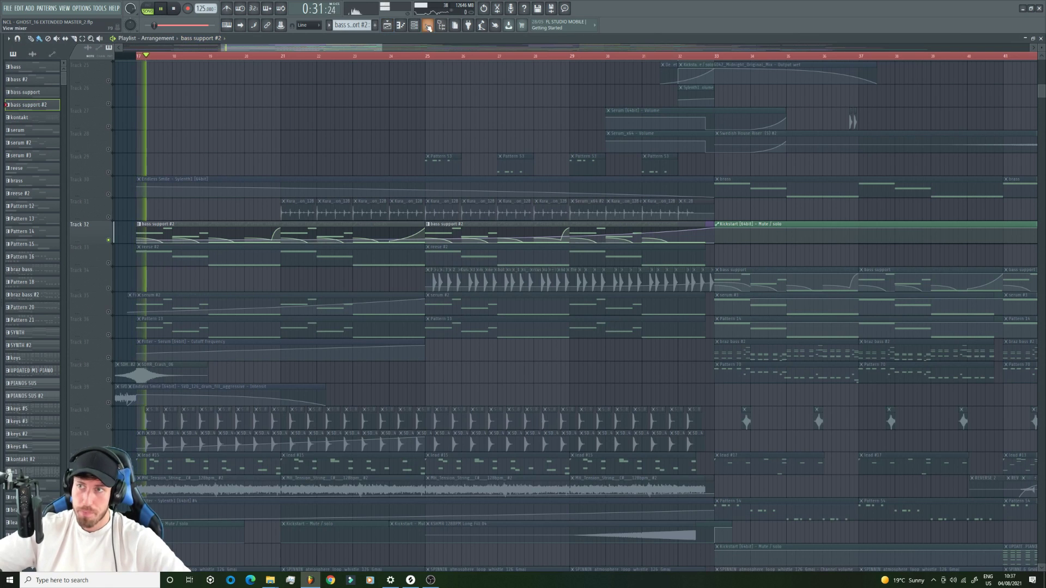
- Open the bass support #2 channel's Serum synth and inspect its filter cutoff control
key("F6")
scroll(185, 492, "down", 6)
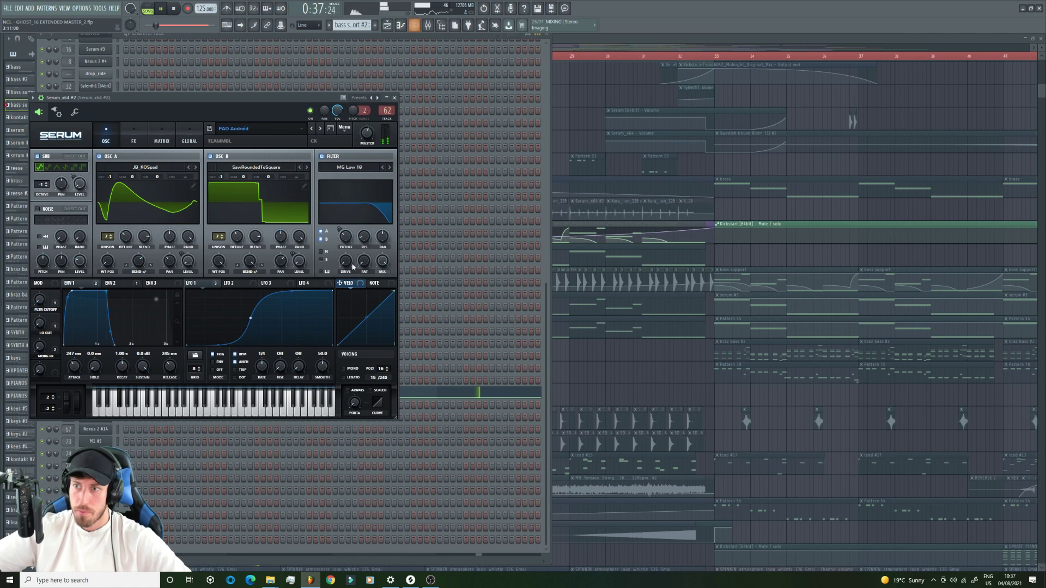
right_click(344, 237)
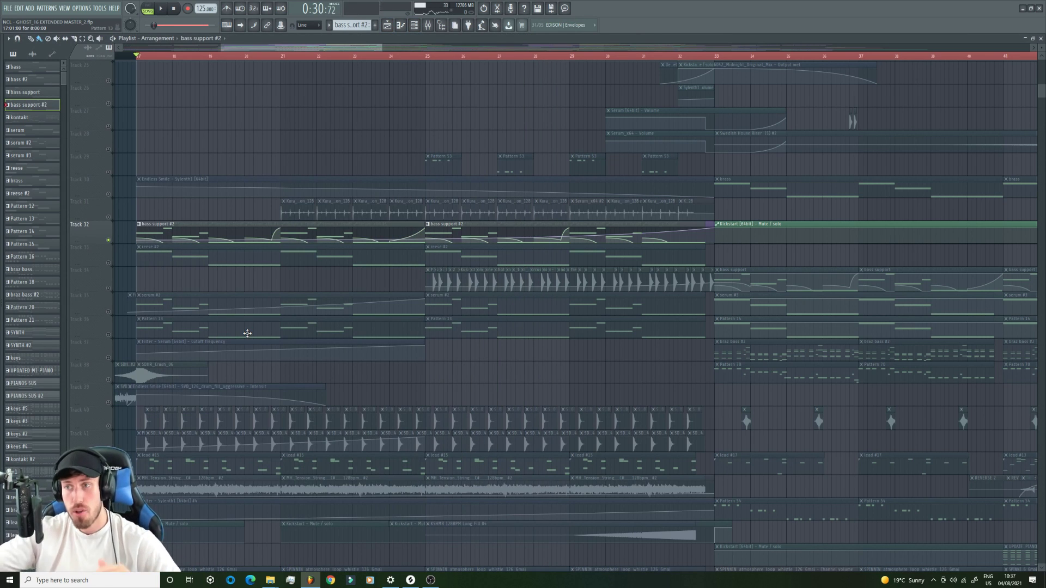
- Play the bass support layer, unmute Track 33 with it, and listen to both from about bar 23
key("space")
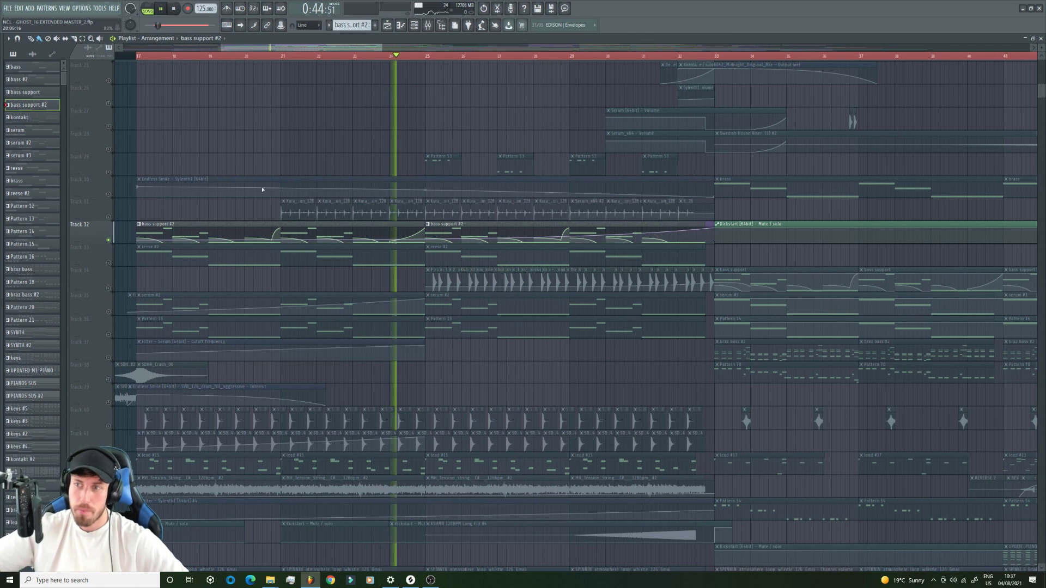
left_click(108, 263)
left_click(350, 56)
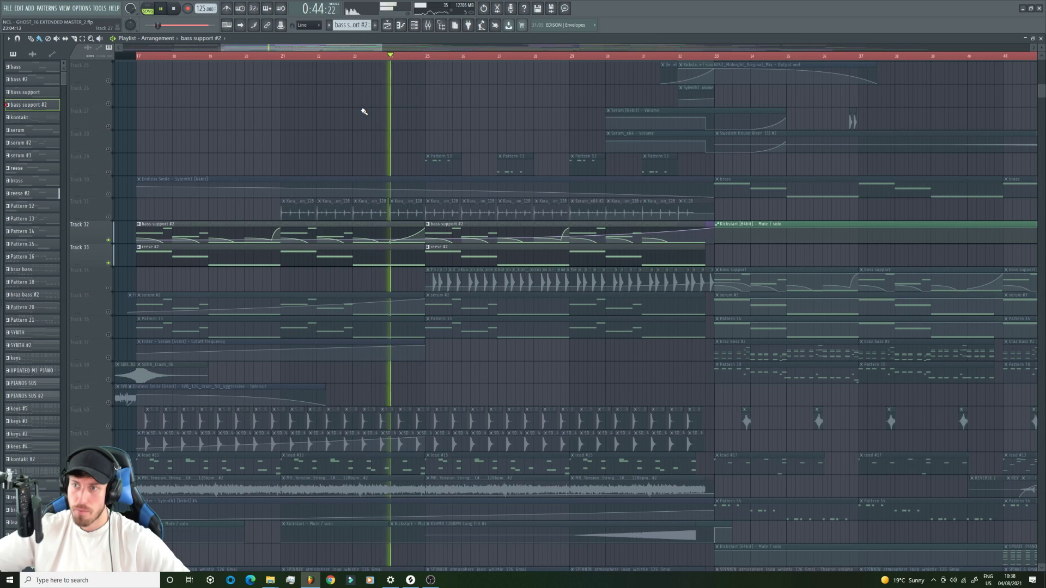
key("space")
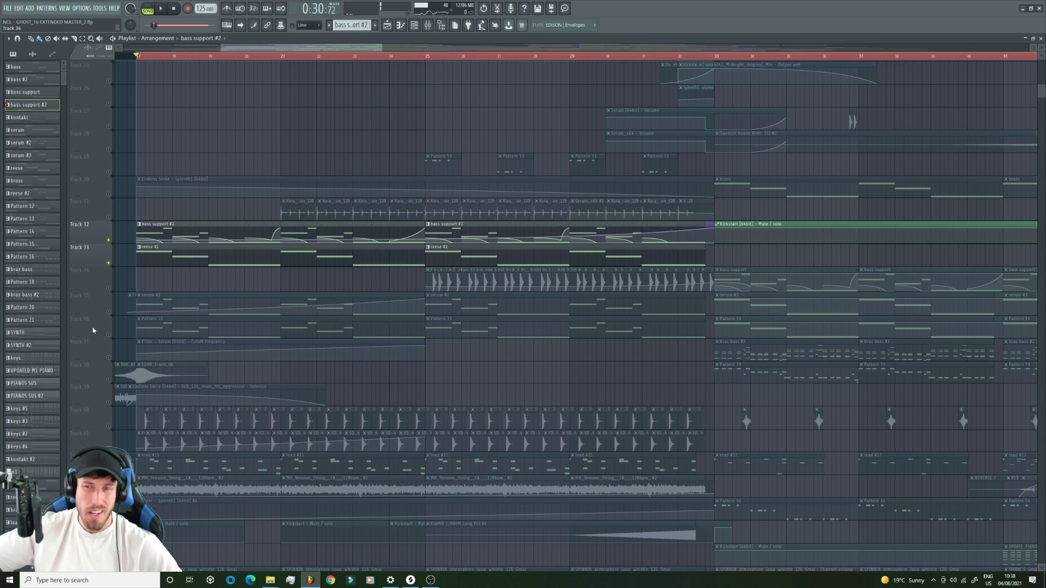
- Unmute Tracks 36 and 35 alongside the bass support and reese layers
left_click(109, 333)
left_click(108, 313)
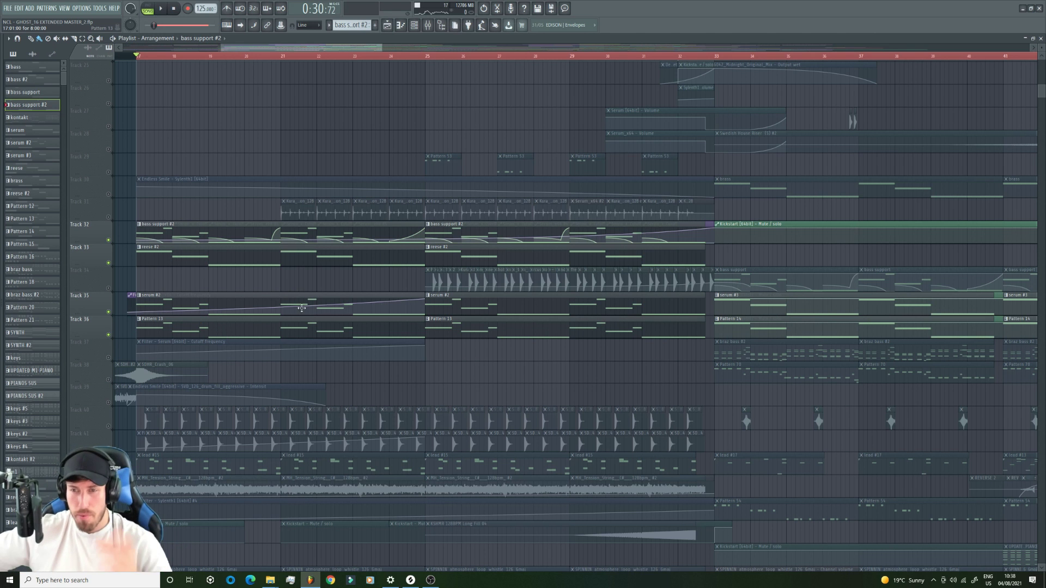
- Play the bass support, reese and serum layers together from bar 17, and move the playback position to bar 21
scroll(330, 287, "down", 7)
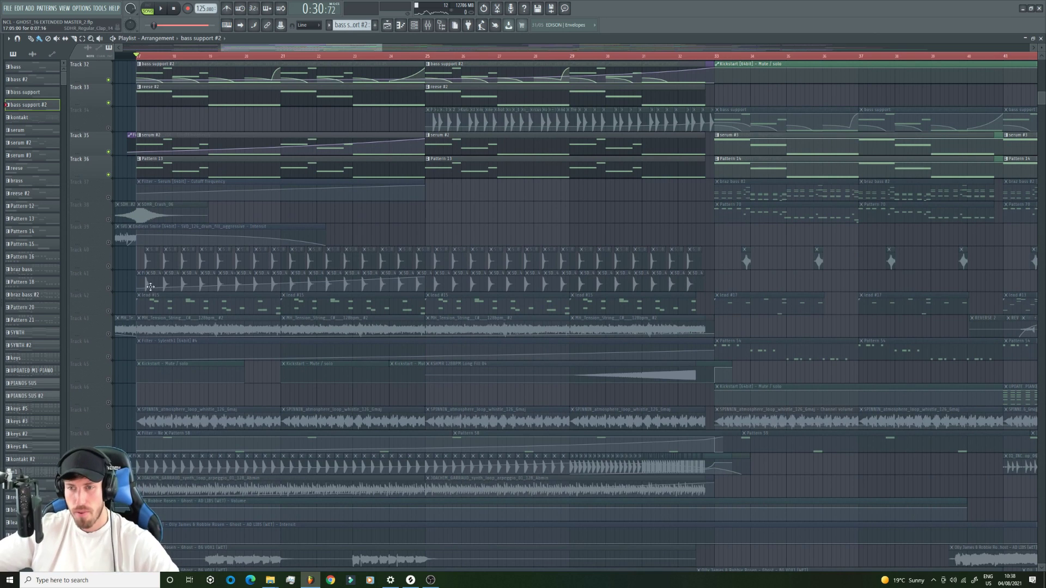
scroll(229, 388, "down", 3)
scroll(301, 158, "up", 7)
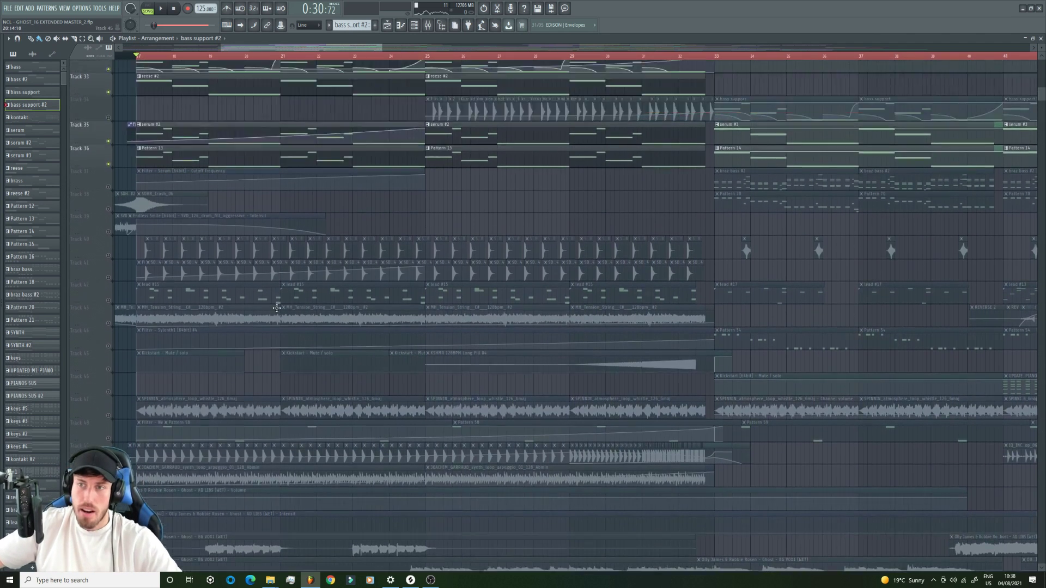
key("space")
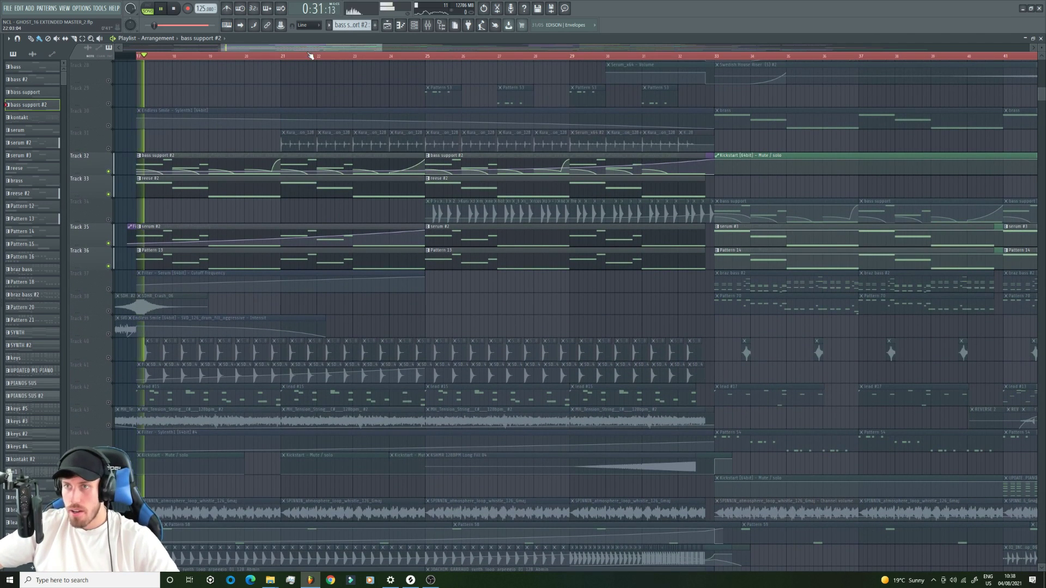
left_click(283, 56)
scroll(165, 366, "down", 3)
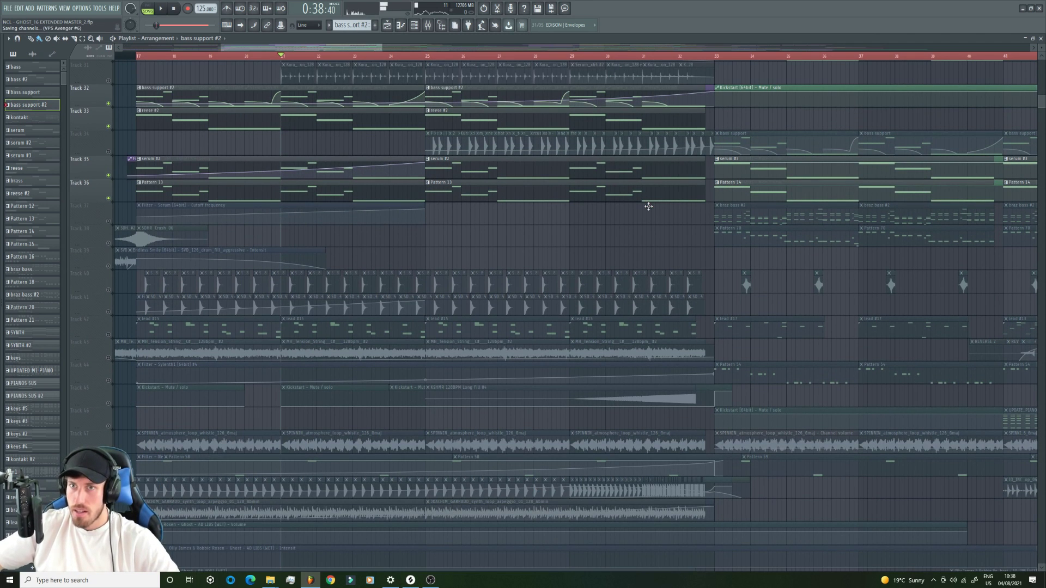
- Unmute the lead vocals on Tracks 57 and 58 and the backing vocals on Tracks 53 to 56 alongside the bass layers
scroll(285, 241, "down", 10)
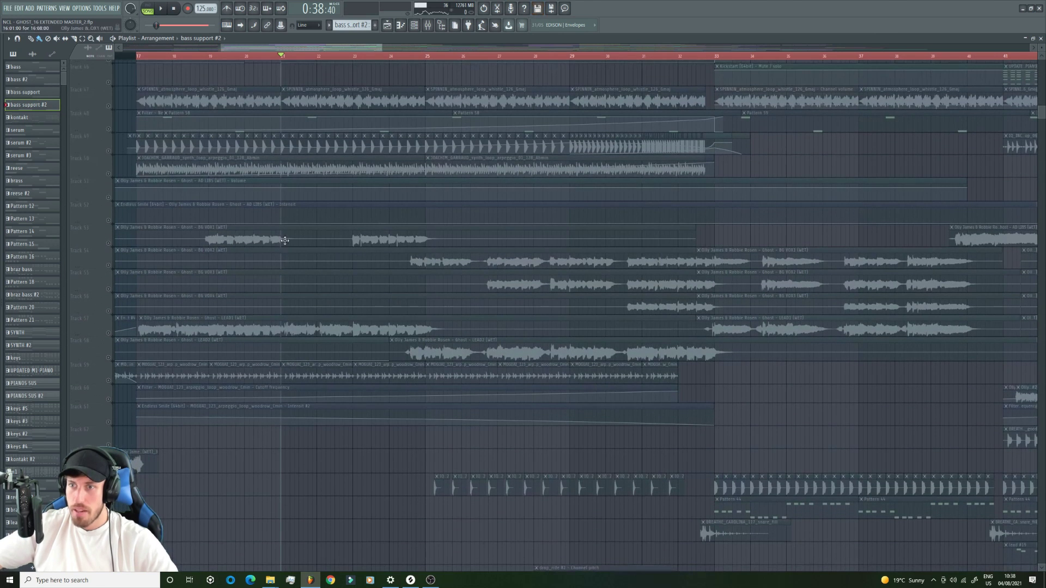
left_click(108, 333)
left_click(108, 358)
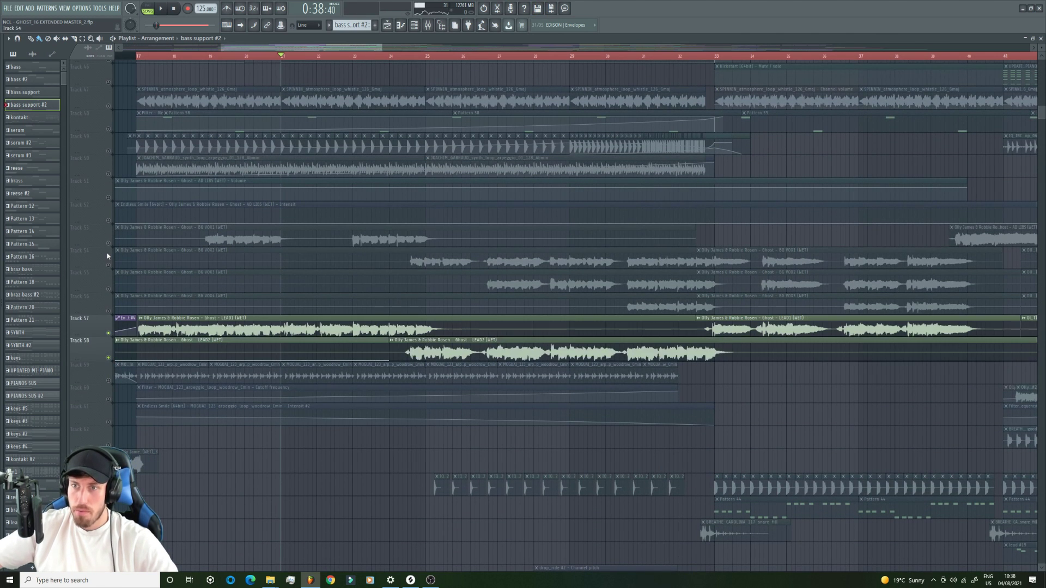
left_click(108, 243)
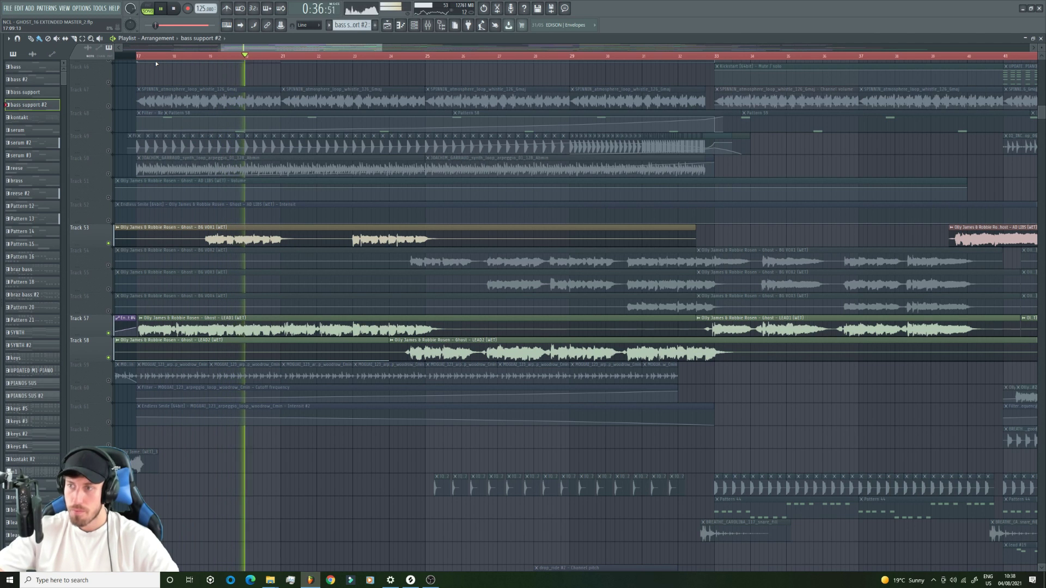
left_click(108, 265)
left_click(108, 289)
left_click(108, 311)
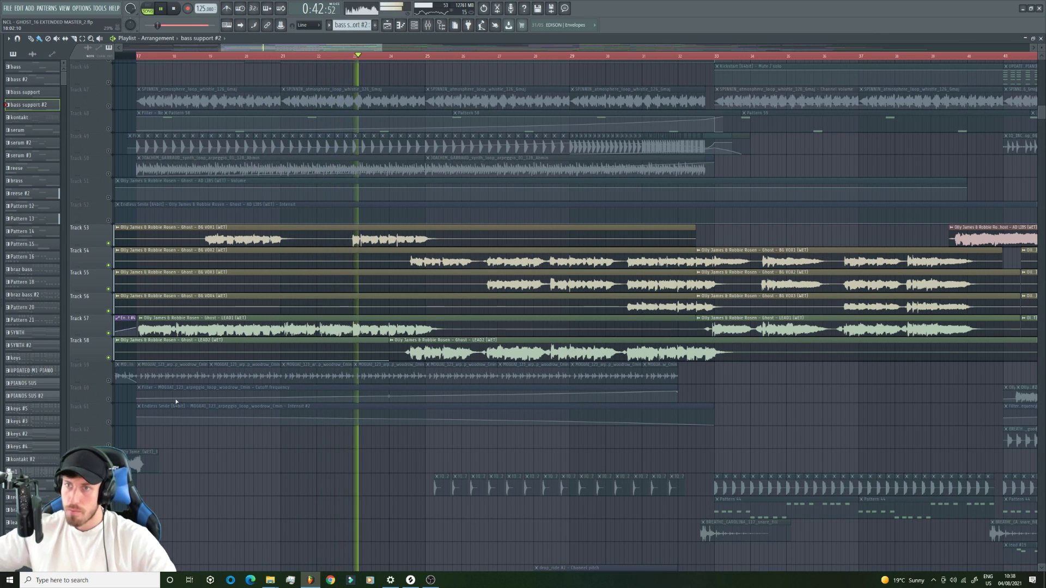
- Solo the SPINNIN atmosphere whistle loop on Track 47 and play it from bar 17
scroll(171, 401, "up", 4)
scroll(171, 401, "up", 7)
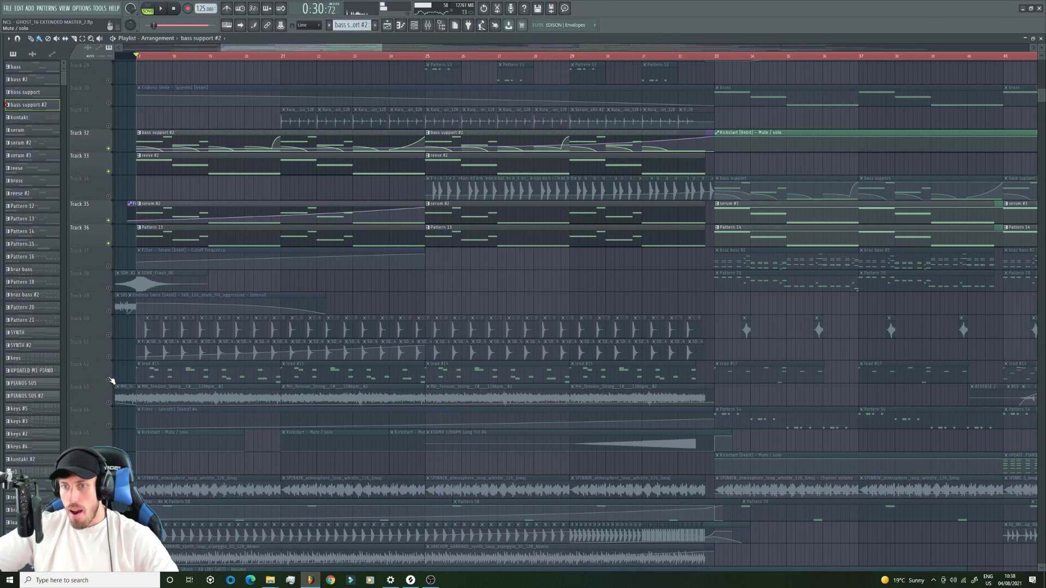
scroll(111, 380, "down", 5)
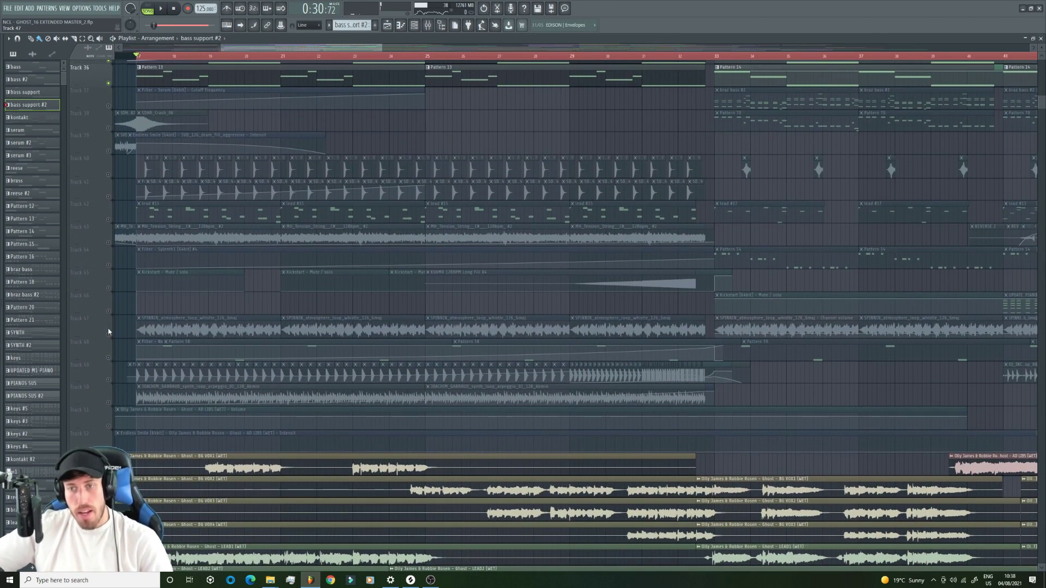
right_click(109, 334)
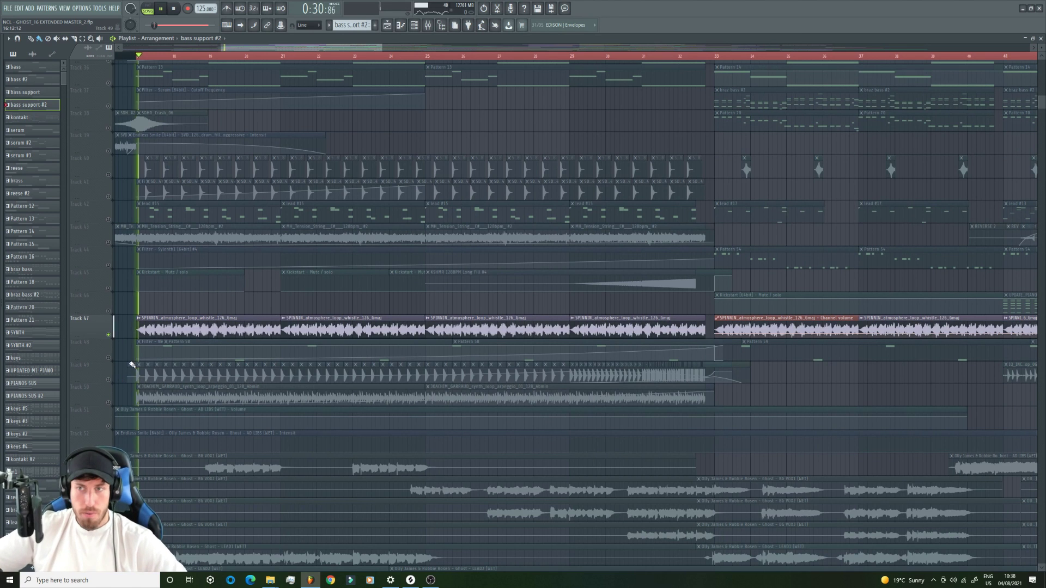
- Solo the tension string loop on Track 43, and unmute the Track 47 atmosphere loop with it
scroll(132, 365, "up", 3)
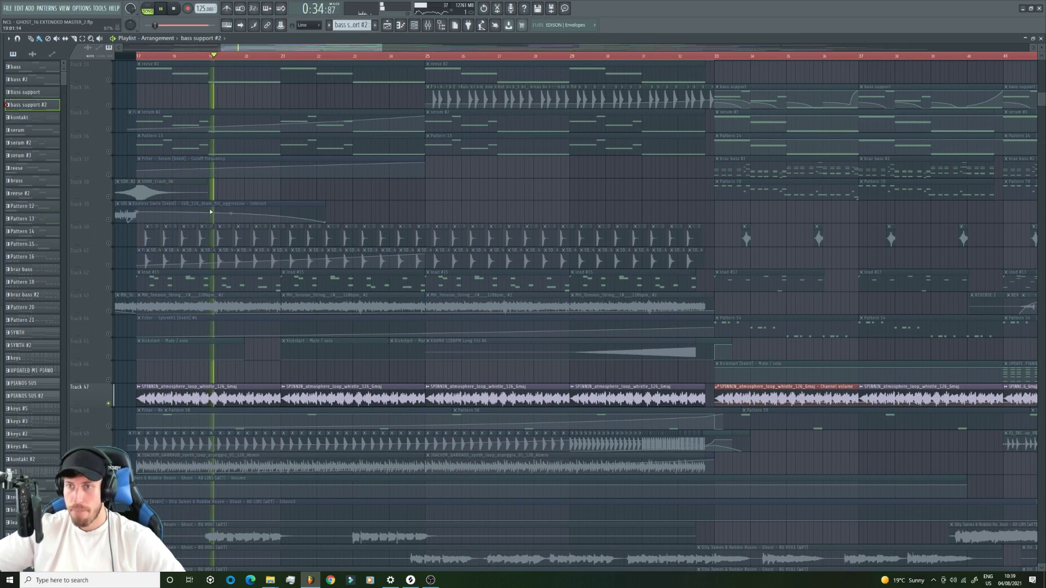
right_click(109, 311)
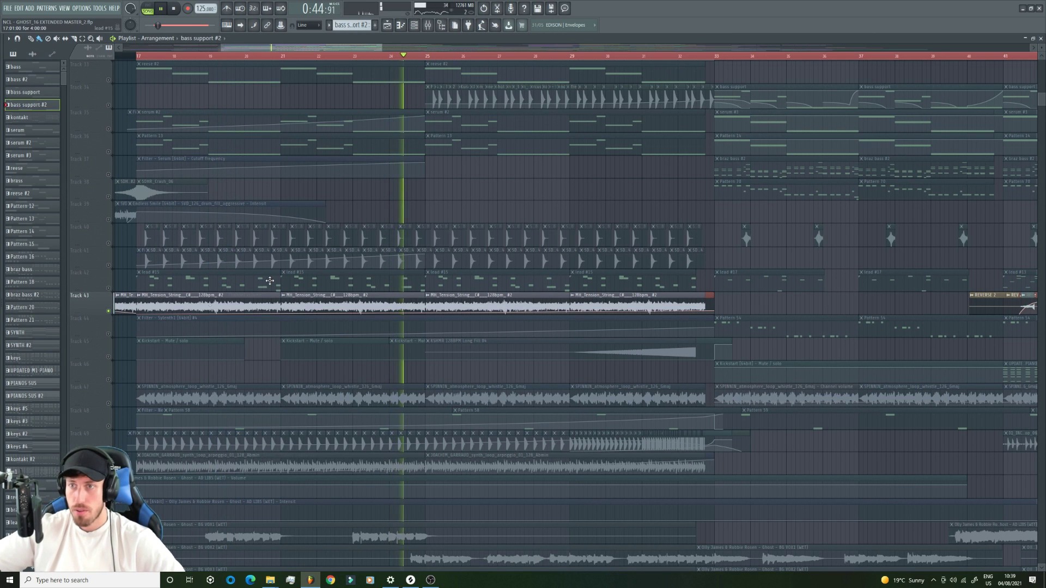
left_click(109, 404)
scroll(113, 382, "down", 5)
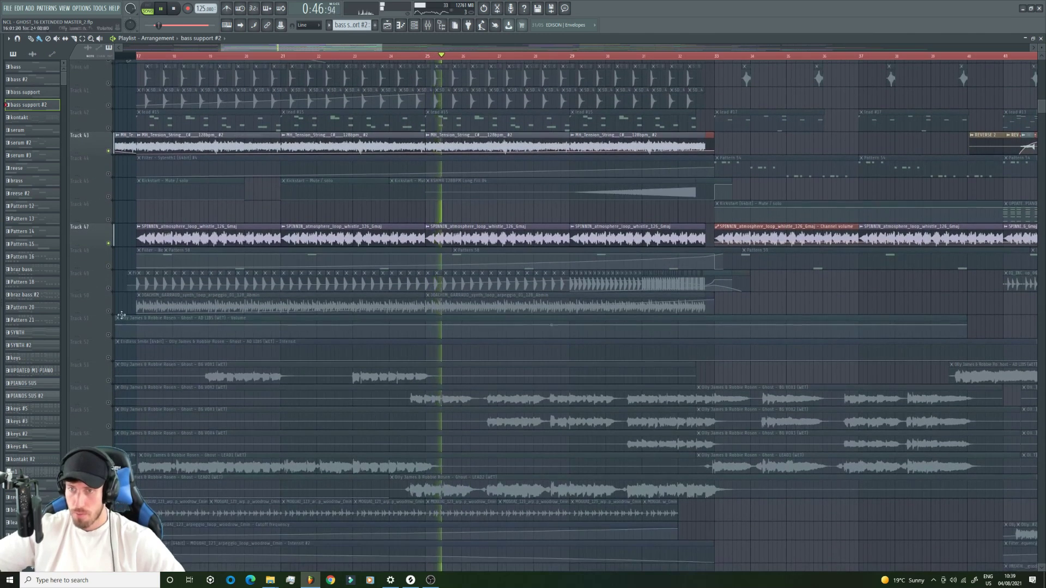
- Solo the synth loop on Track 50, and switch the solo to the MOGUAI arpeggio loop on Track 59 and play it
right_click(109, 311)
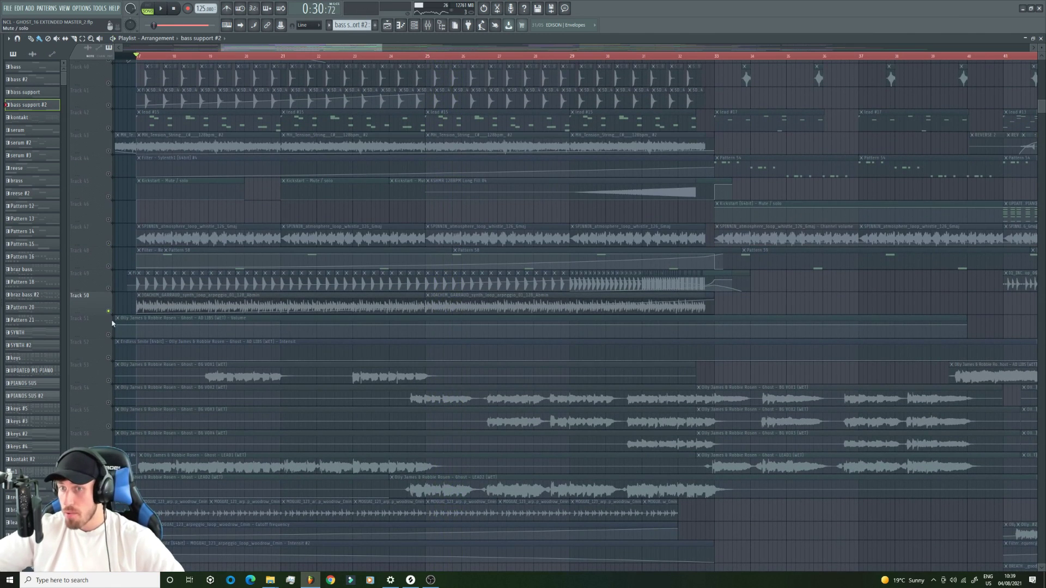
scroll(147, 314, "down", 4)
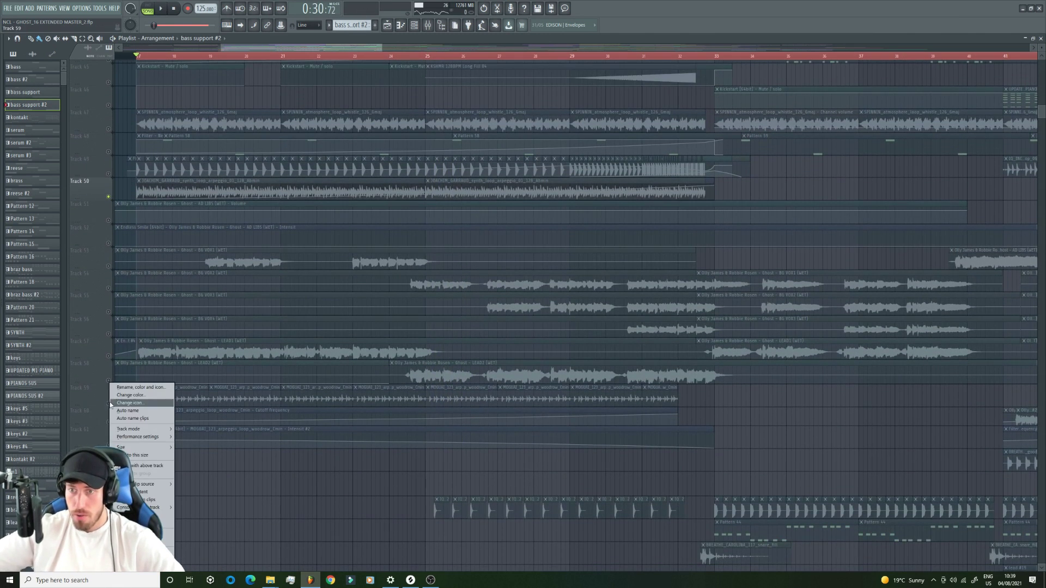
right_click(115, 406)
key("space")
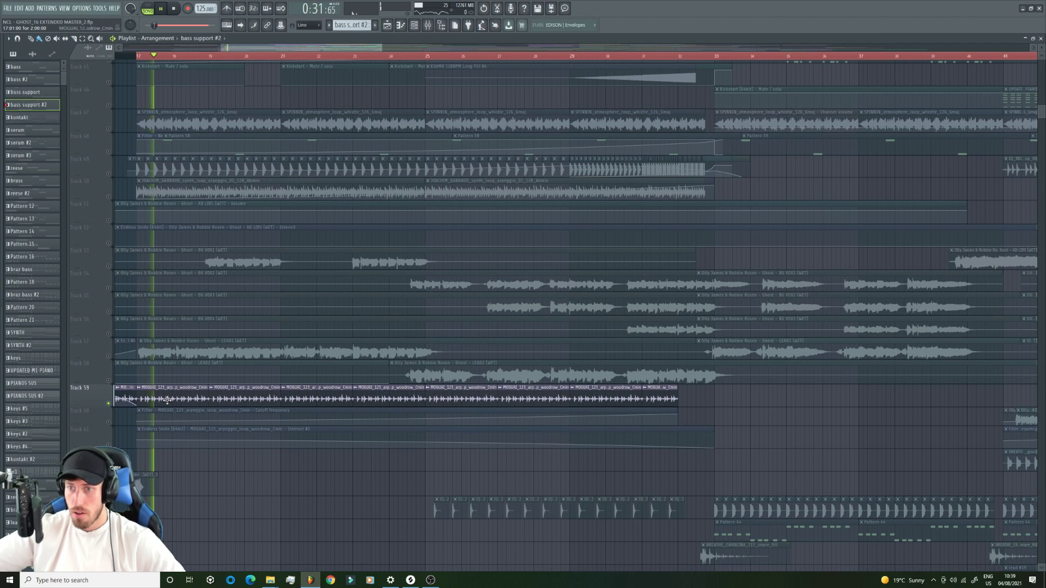
- Unmute the arpeggio loop's filter cutoff and Endless Smile automation on Tracks 60 and 61 and listen to the result
left_click(109, 422)
left_click(108, 445)
key("space")
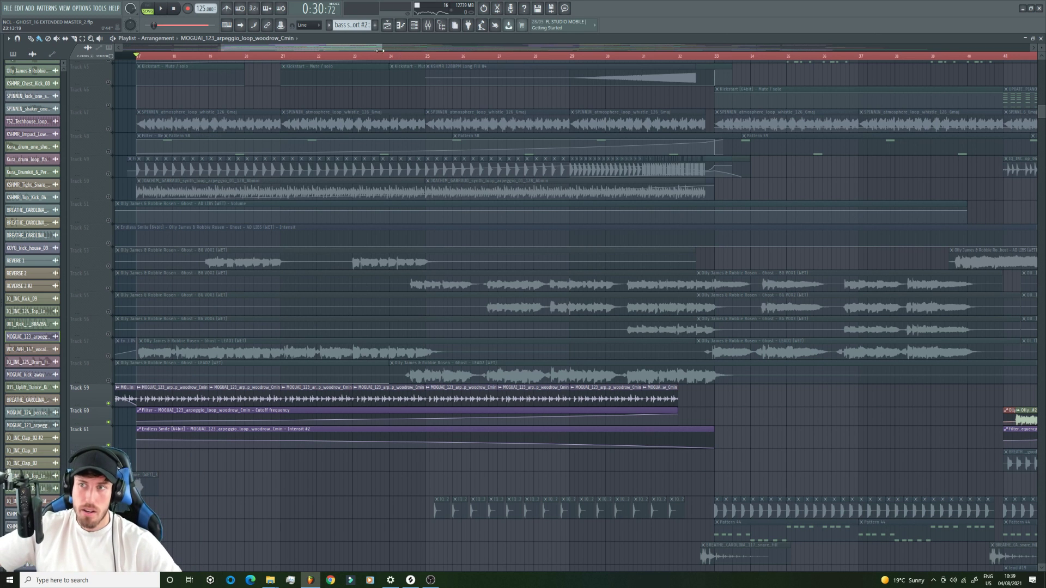
- Play the arpeggio loop and unmute Tracks 36, 35, 33 and 32 to add the serum, reese and bass support layers
left_click_drag(380, 50, 443, 51)
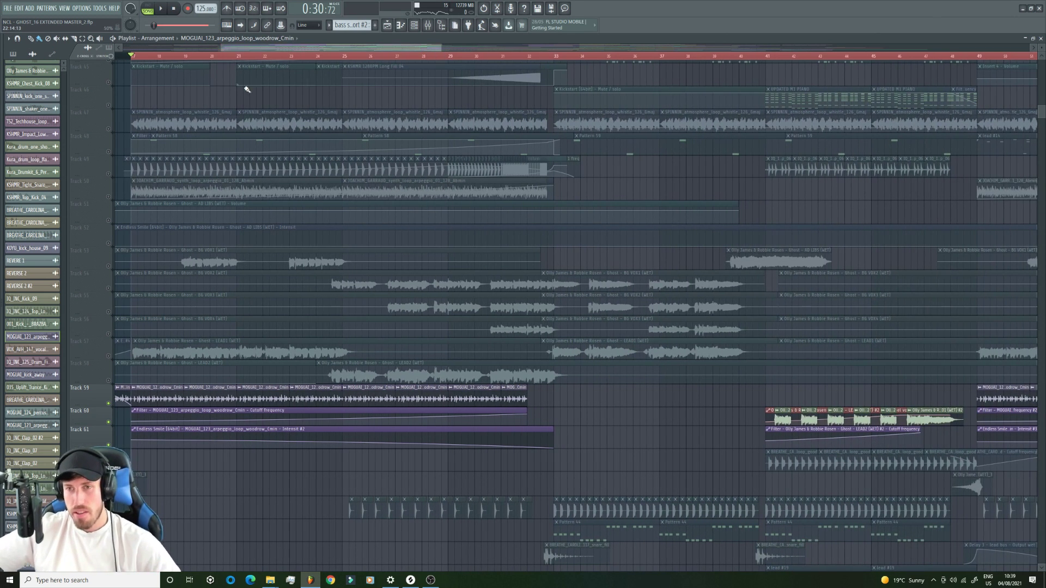
scroll(136, 162, "up", 6)
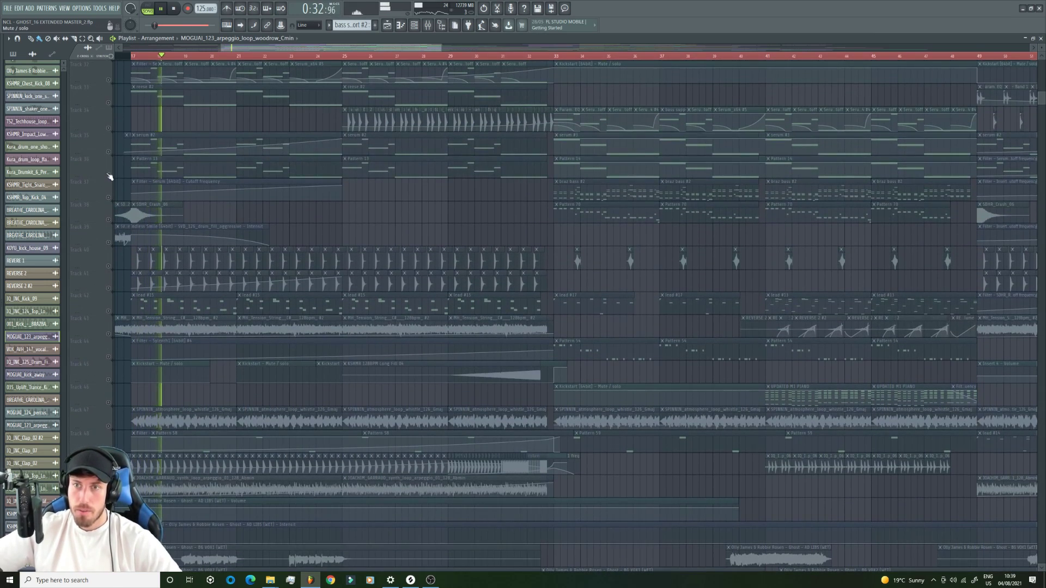
left_click(108, 175)
left_click(109, 151)
left_click(108, 102)
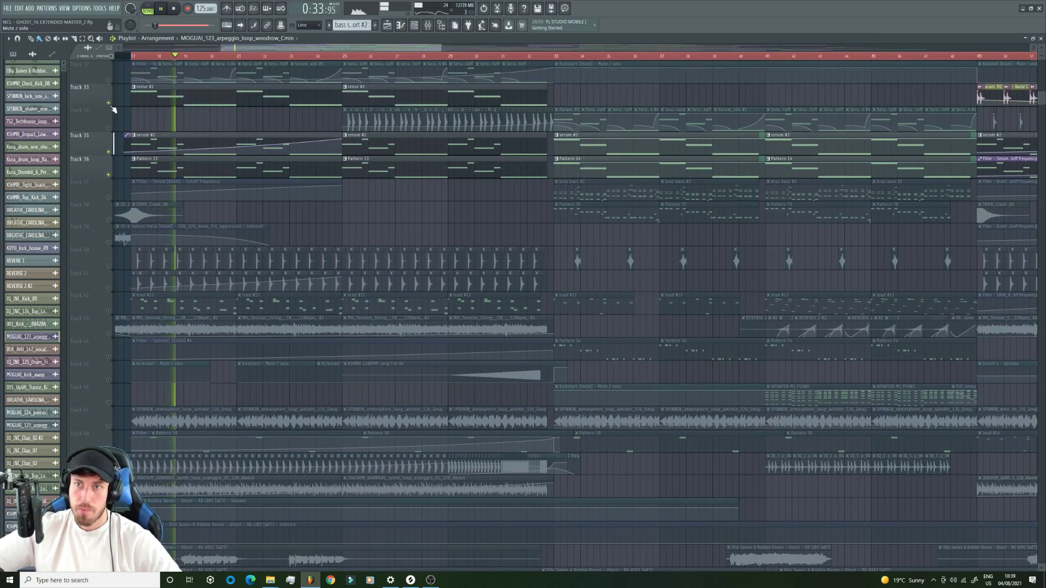
left_click(108, 80)
- Listen to the combined bass, synth and arpeggio layers while examining the remaining tracks of the arrangement, and stop playback
scroll(101, 154, "down", 4)
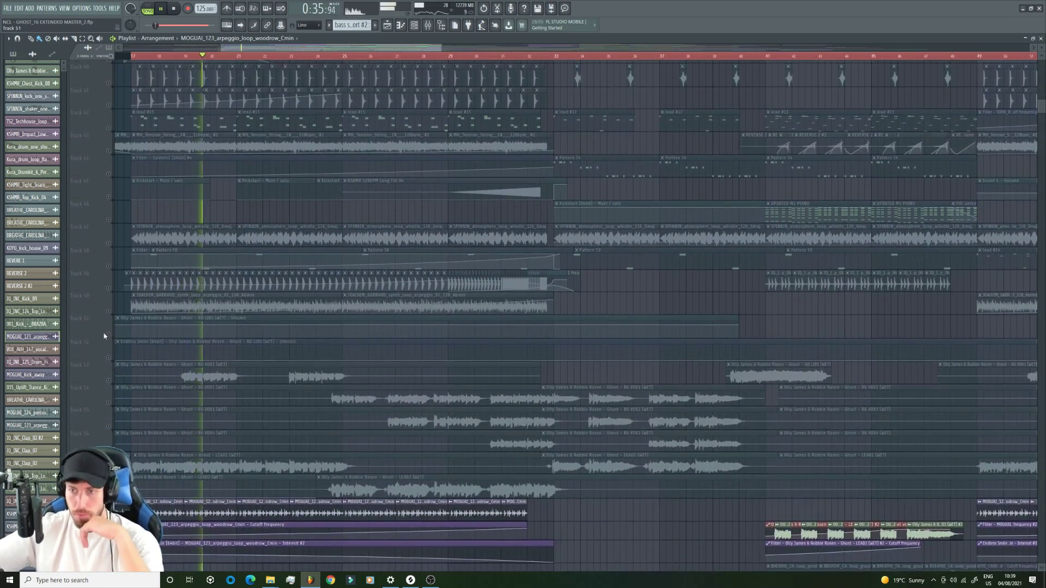
scroll(195, 229, "down", 3)
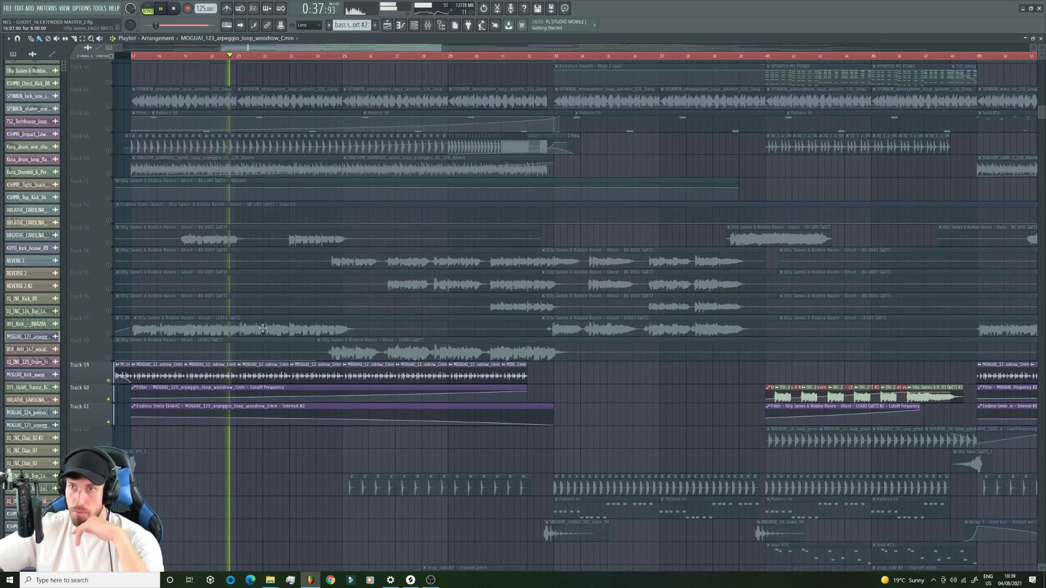
scroll(194, 229, "down", 3)
scroll(194, 229, "down", 6)
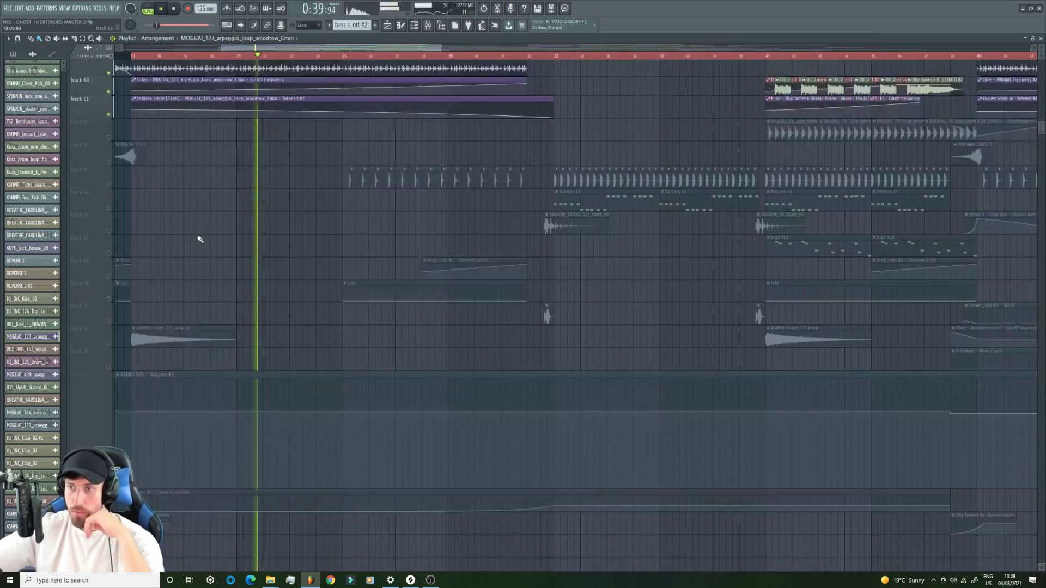
scroll(198, 234, "up", 3)
scroll(199, 246, "up", 10)
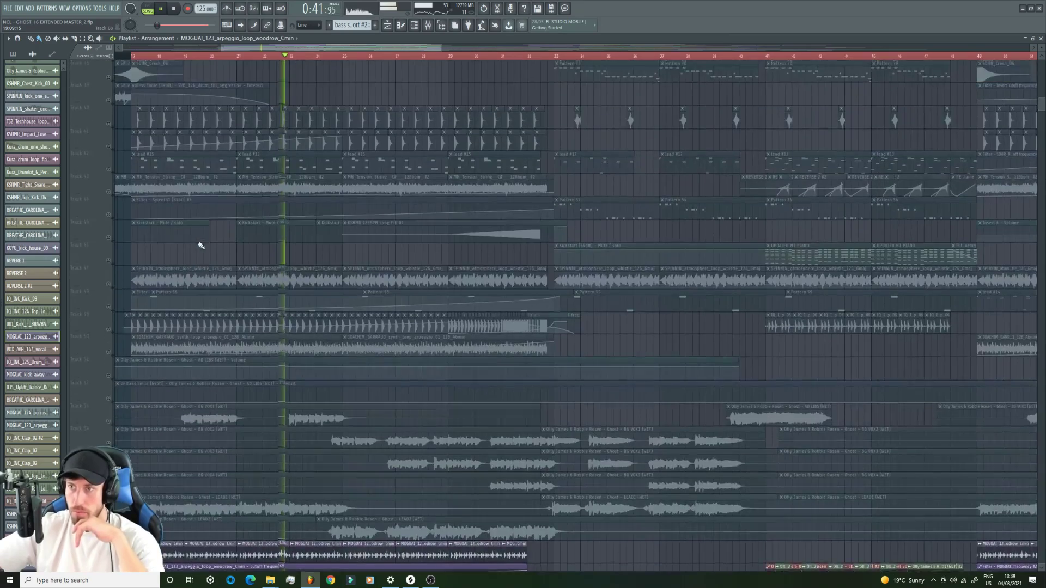
scroll(197, 243, "up", 6)
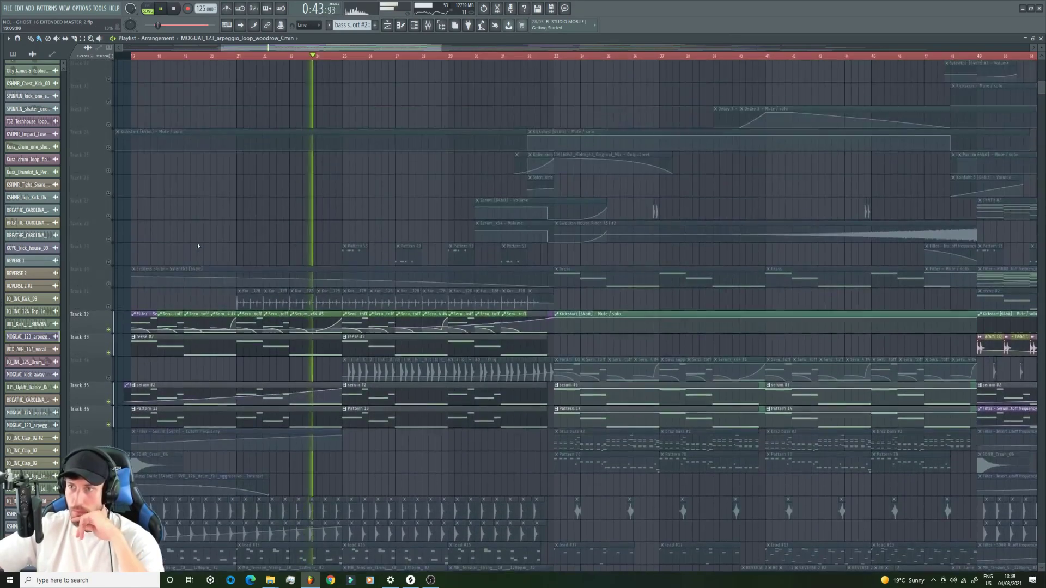
scroll(175, 337, "down", 2)
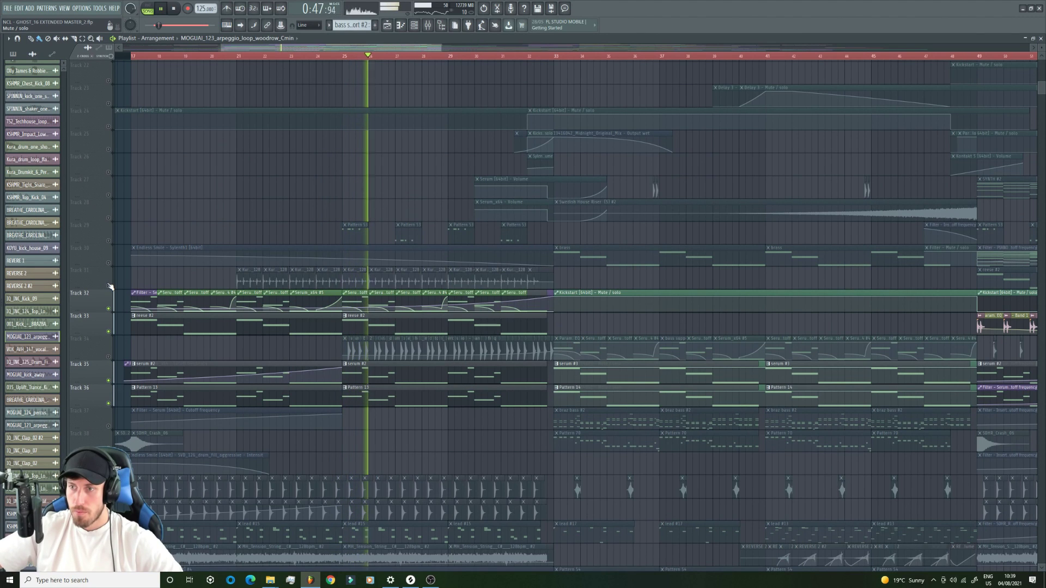
key("space")
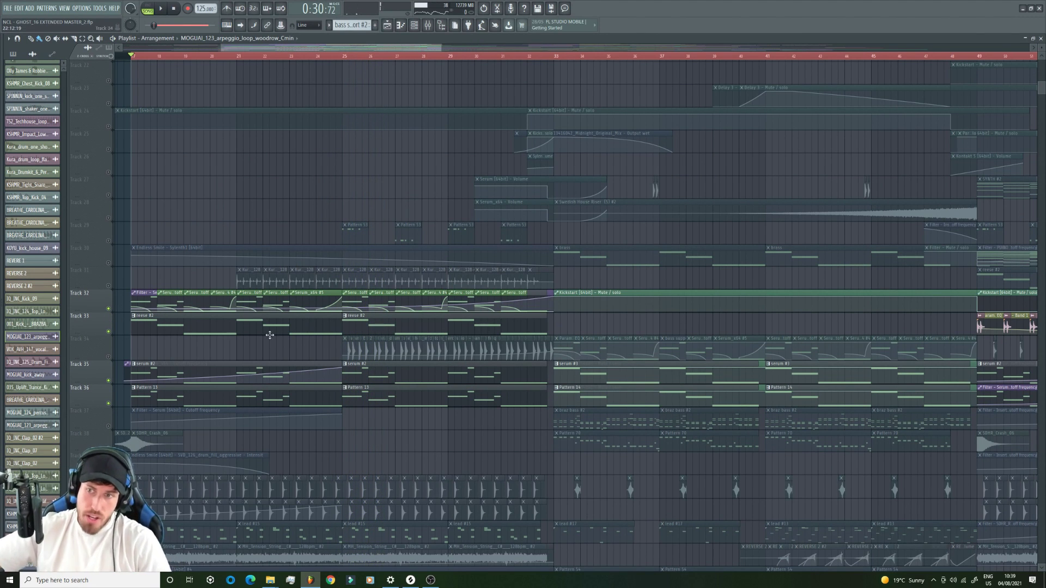
- Solo the drum loop on Track 31 and unmute Tracks 40 and 41 with it
right_click(109, 287)
scroll(221, 219, "down", 3)
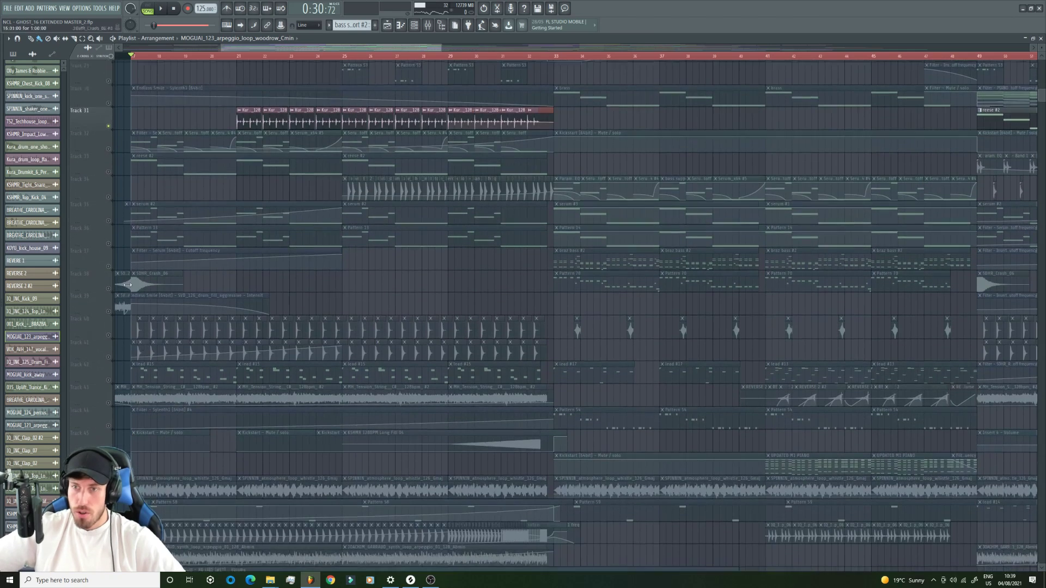
left_click(109, 335)
left_click(108, 357)
- Solo the kick build-up on Track 49
scroll(116, 345, "down", 1)
scroll(115, 345, "down", 2)
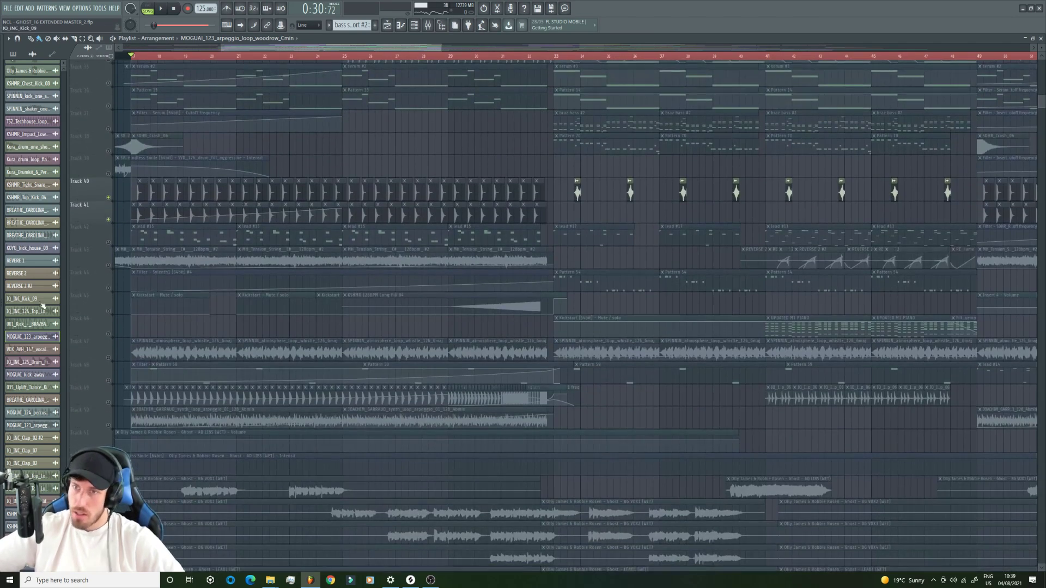
scroll(112, 283, "down", 2)
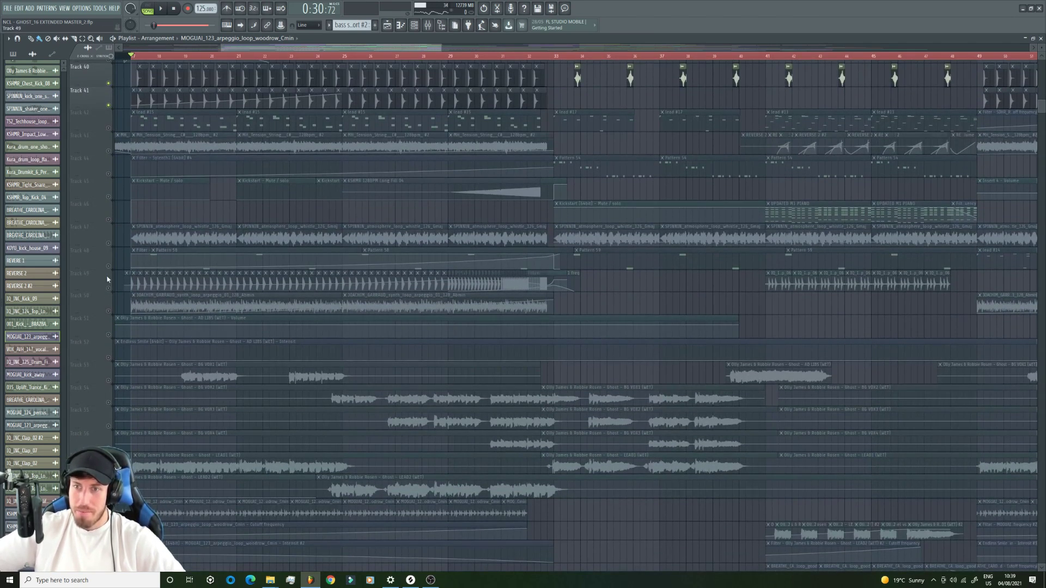
right_click(108, 288)
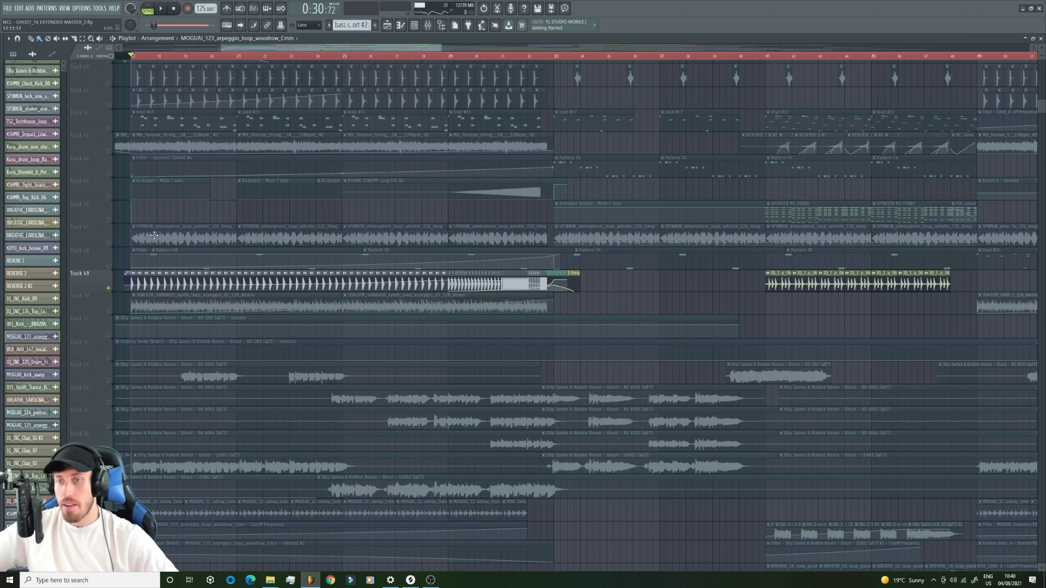
- Inspect the SPINNIN_kick_one_shot_gruv_03 sample's channel settings, and open the Fruity Filter on its mixer track
double_click(302, 281)
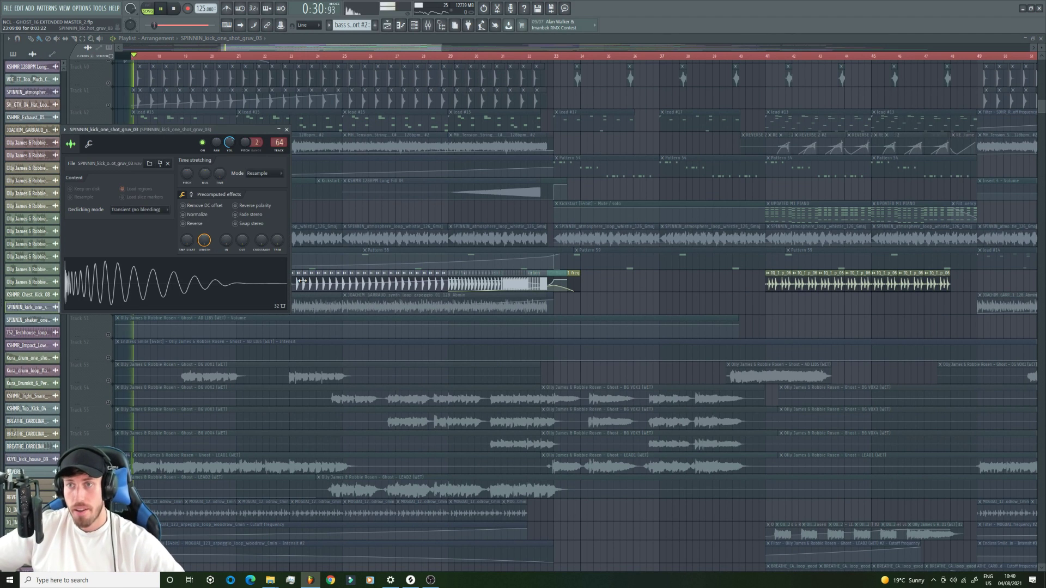
key("Escape")
left_click(428, 25)
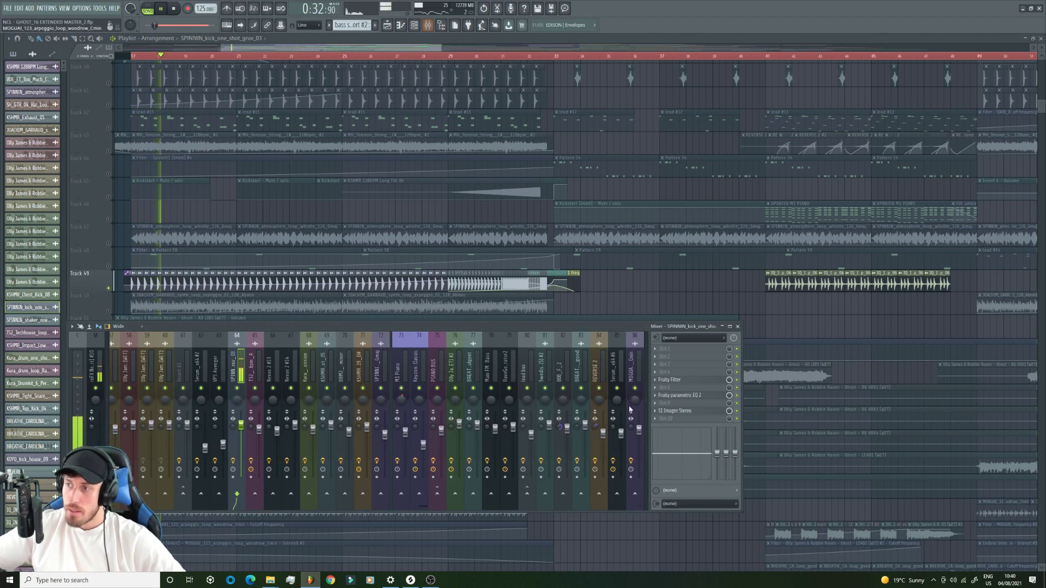
left_click(686, 380)
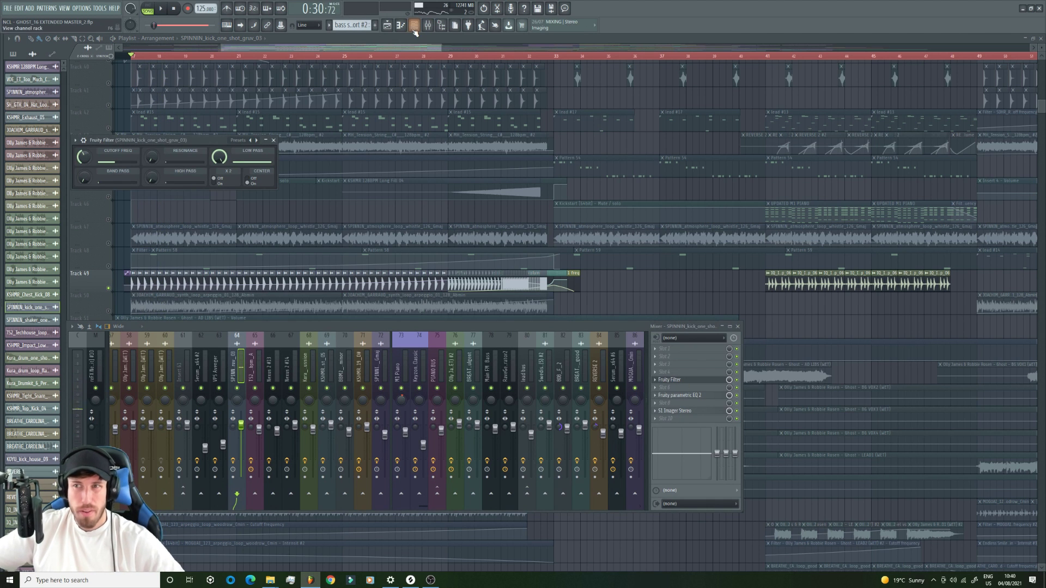
- Close the mixer and filter windows, and play the Track 49 kick build-up together with the unmuted lead vocal on Track 57
key("F12")
left_click_drag(436, 48, 386, 49)
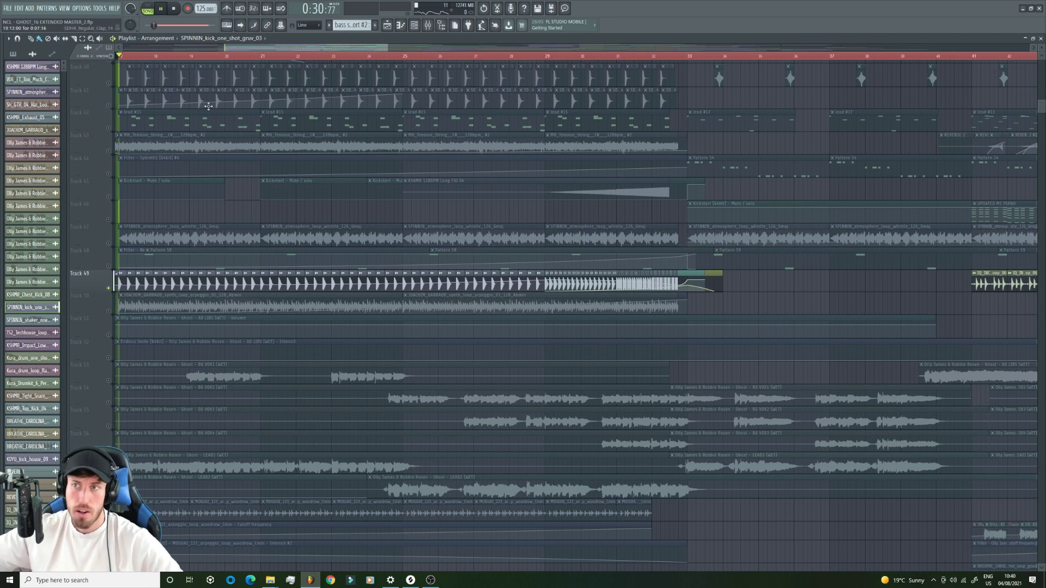
scroll(164, 272, "down", 3)
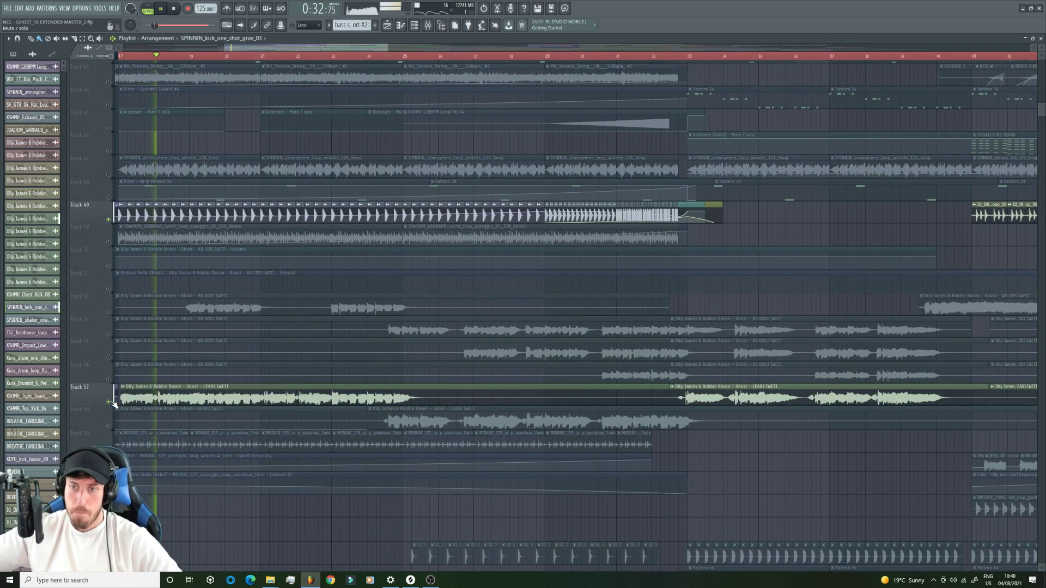
scroll(114, 406, "down", 4)
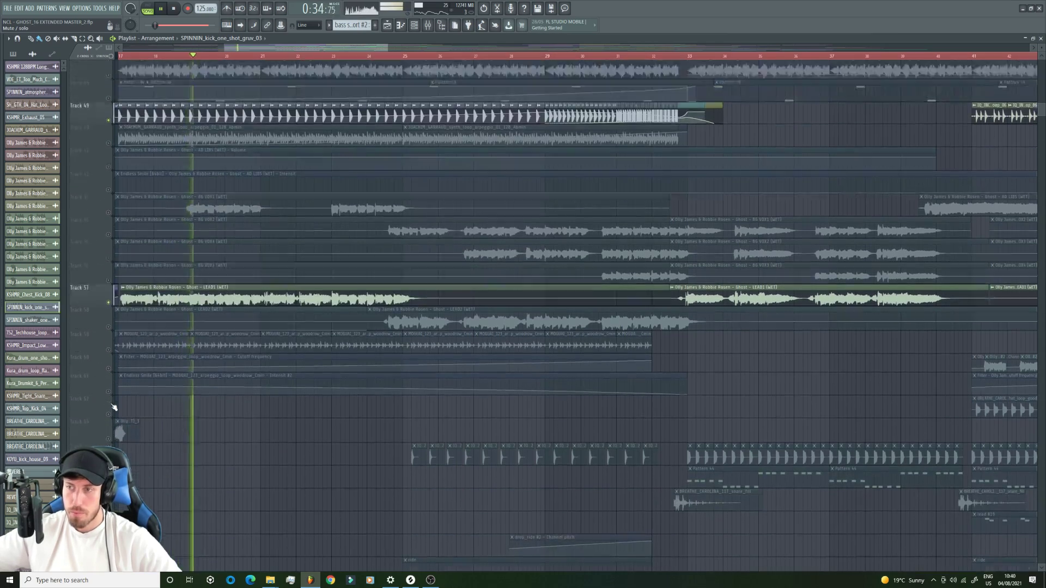
- Solo the drum loop on Track 31, stop playback, and unmute the kick build-up on Track 49 with it
scroll(114, 405, "up", 16)
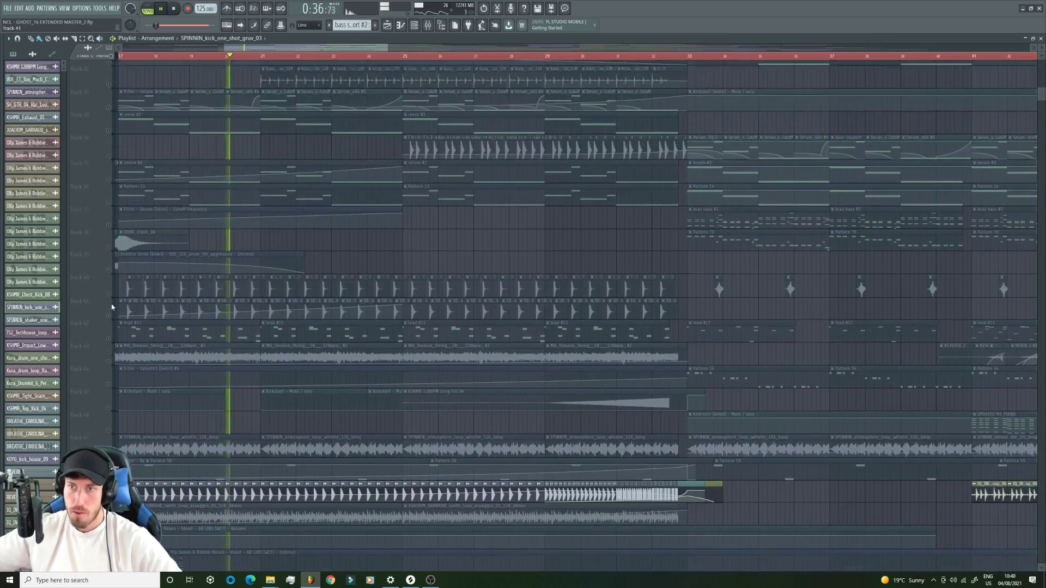
scroll(114, 262, "up", 6)
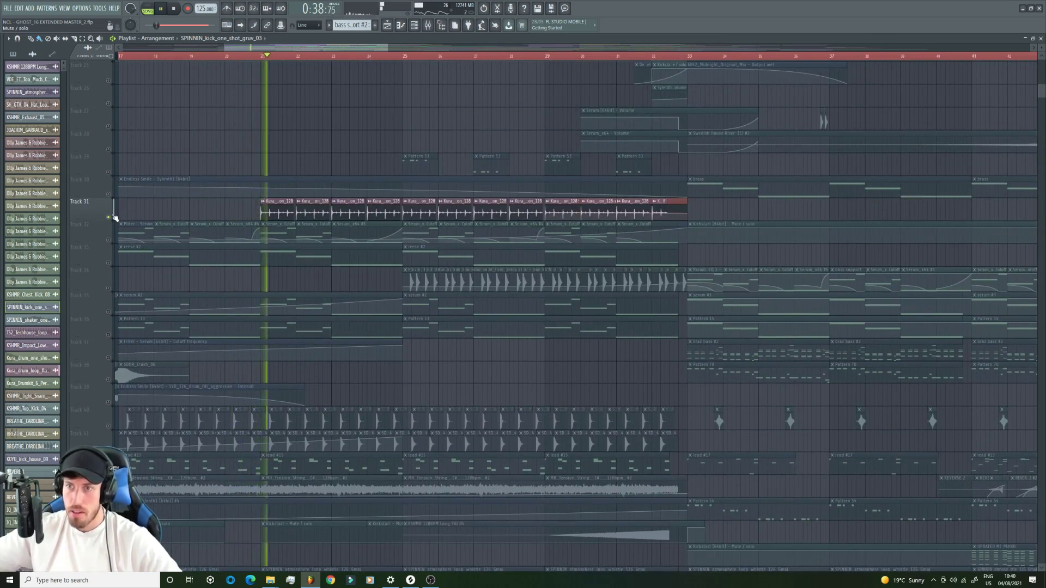
scroll(115, 217, "down", 6)
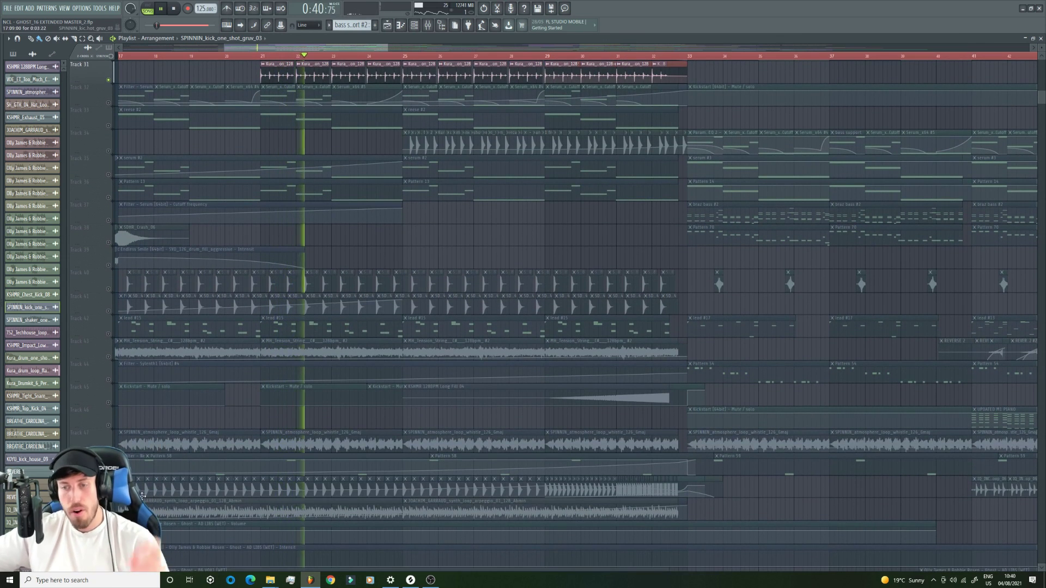
key("space")
left_click(108, 494)
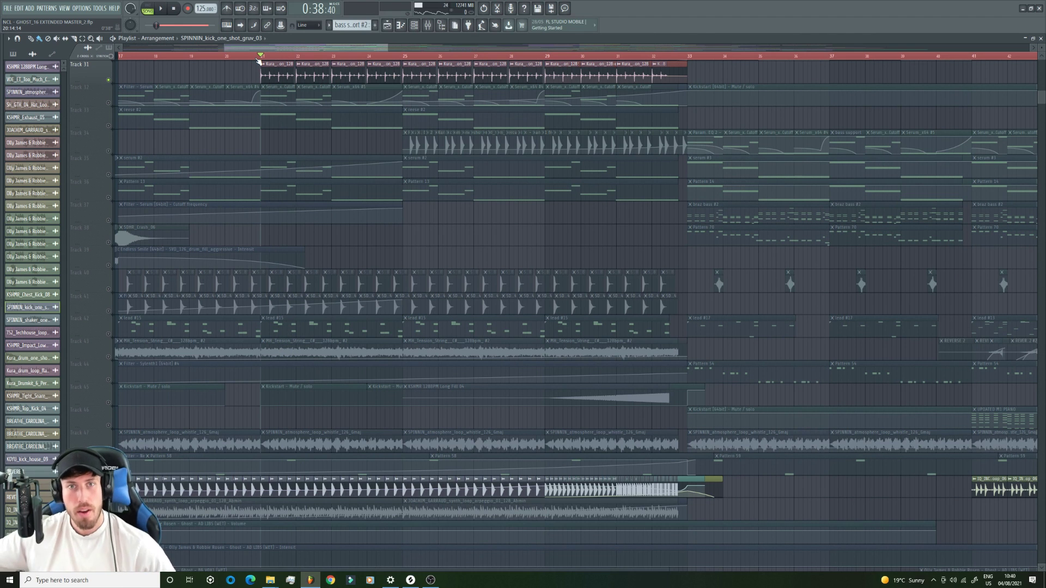
- Select the Kura_drum_loop_flaps_percussion_128 clip and play the drum loop with the kick build-up from bar 21
double_click(279, 66)
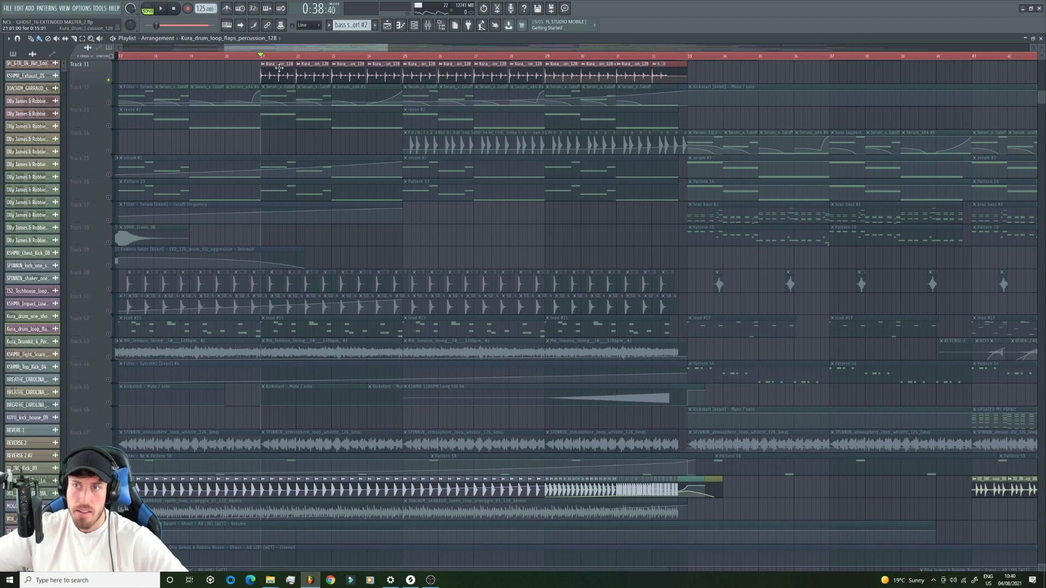
key("space")
key("Escape")
key("space")
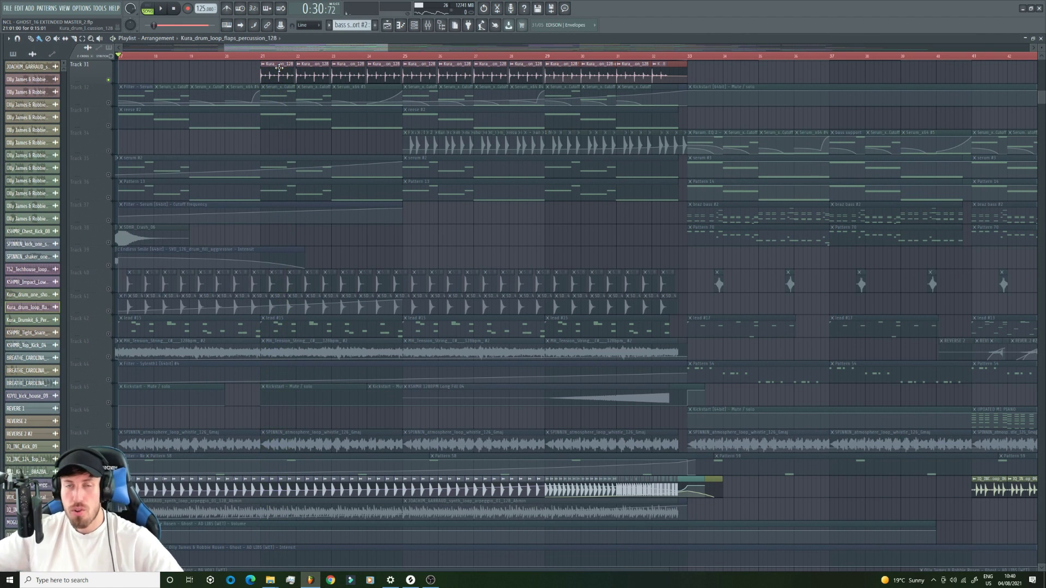
key("space")
left_click(262, 55)
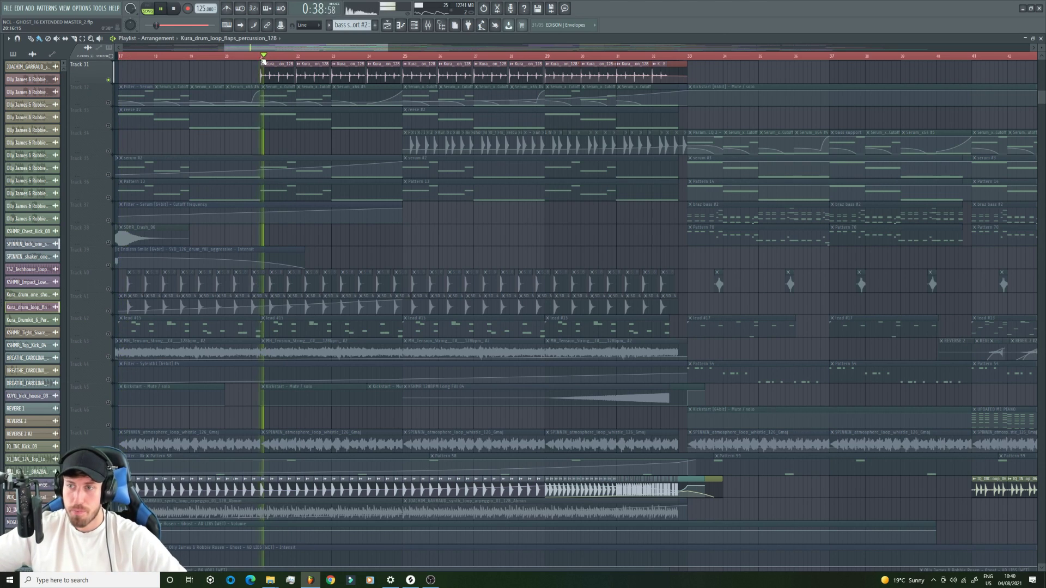
- Unmute Track 34 alongside the drum loop, and select a Kura_drum_one_shot_mid_tom_percussion clip on it before stopping playback
scroll(299, 248, "up", 5)
scroll(299, 248, "down", 3)
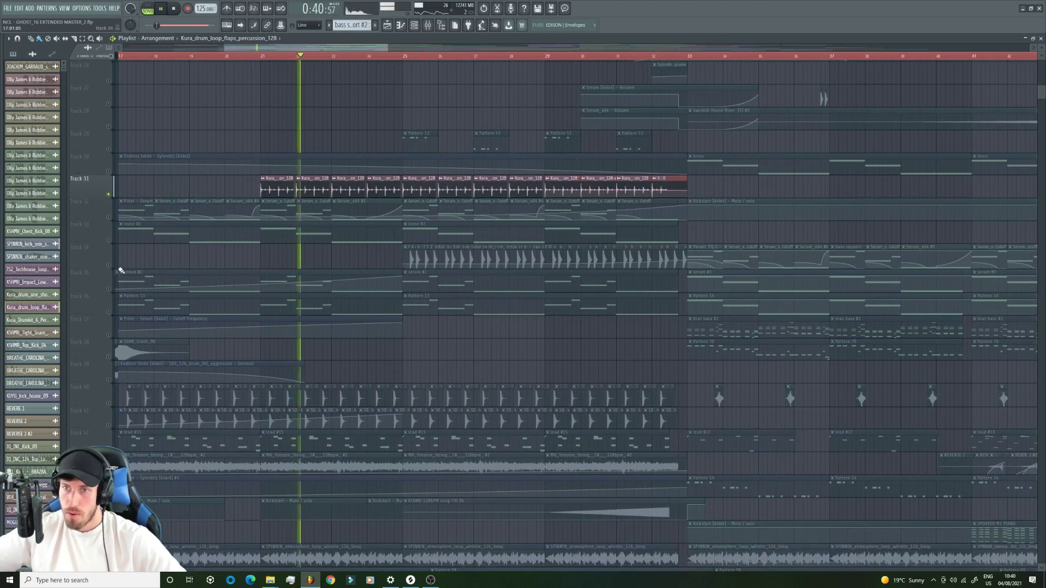
left_click_drag(247, 47, 357, 48)
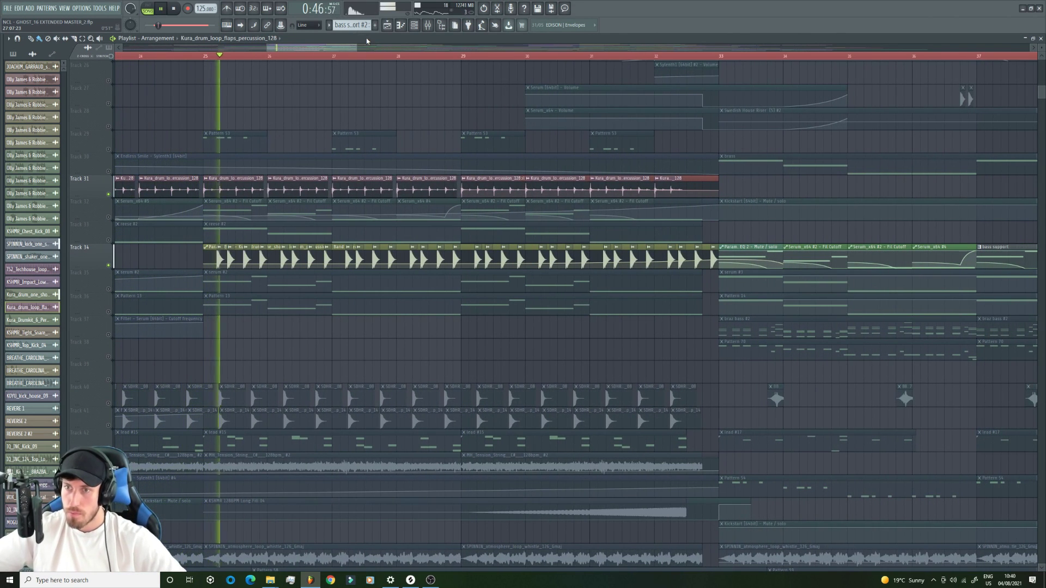
left_click(263, 259)
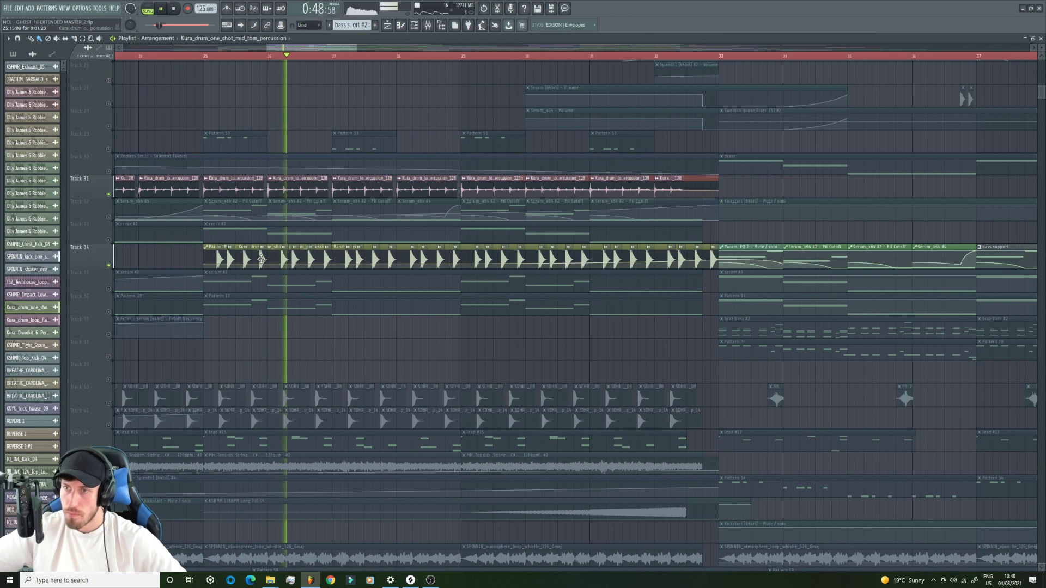
left_click_drag(357, 49, 303, 51)
key("space")
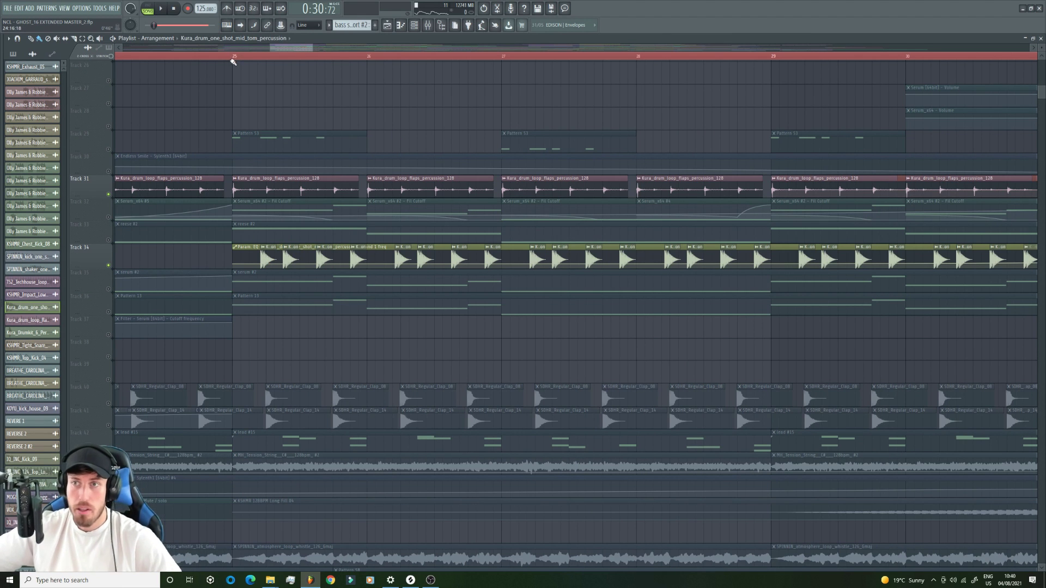
- Move the mid tom's Param. EQ 2 Band 1 freq automation clip from Track 34 to Track 35, and play the tom pattern from bar 25
left_click_drag(311, 50, 297, 50)
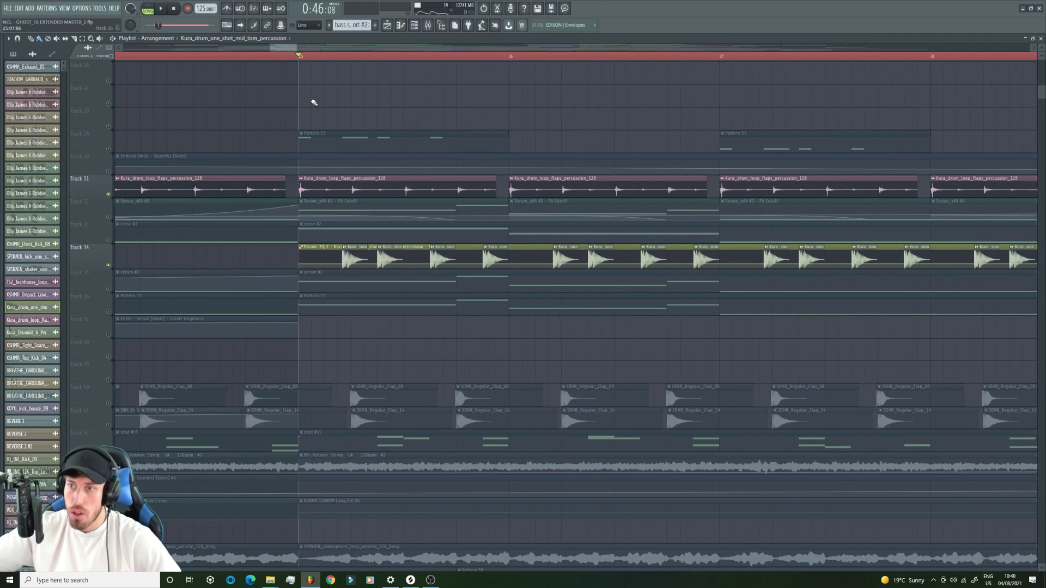
left_click_drag(334, 249, 342, 260)
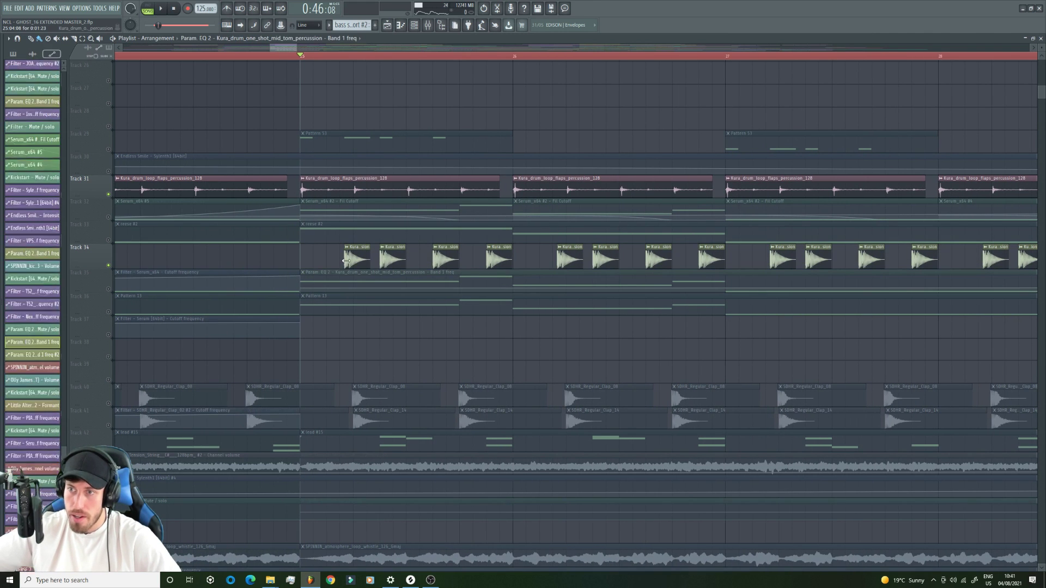
key("space")
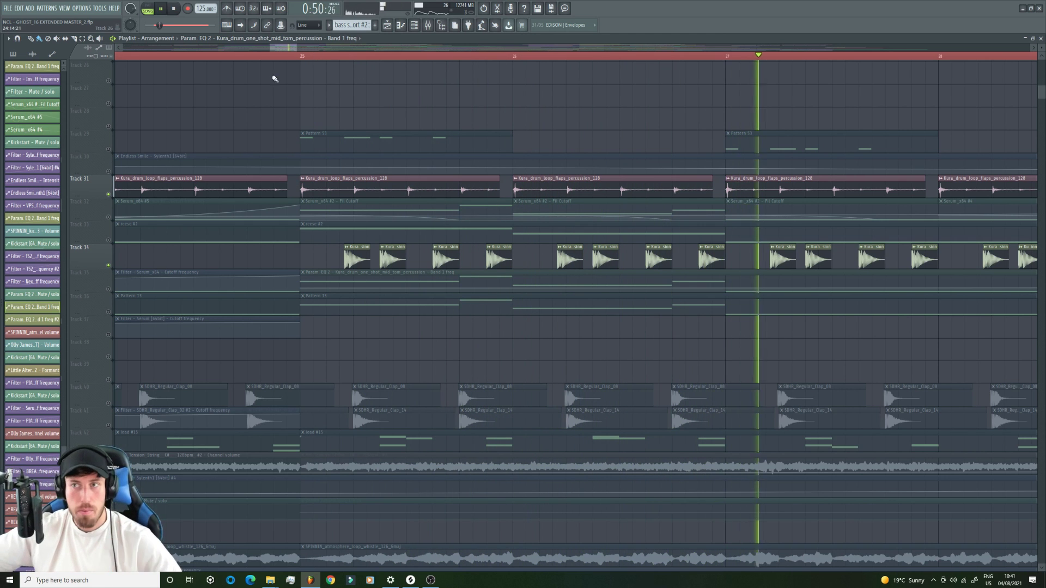
key("space")
- Solo the lead pattern on Track 42
left_click_drag(297, 48, 428, 47)
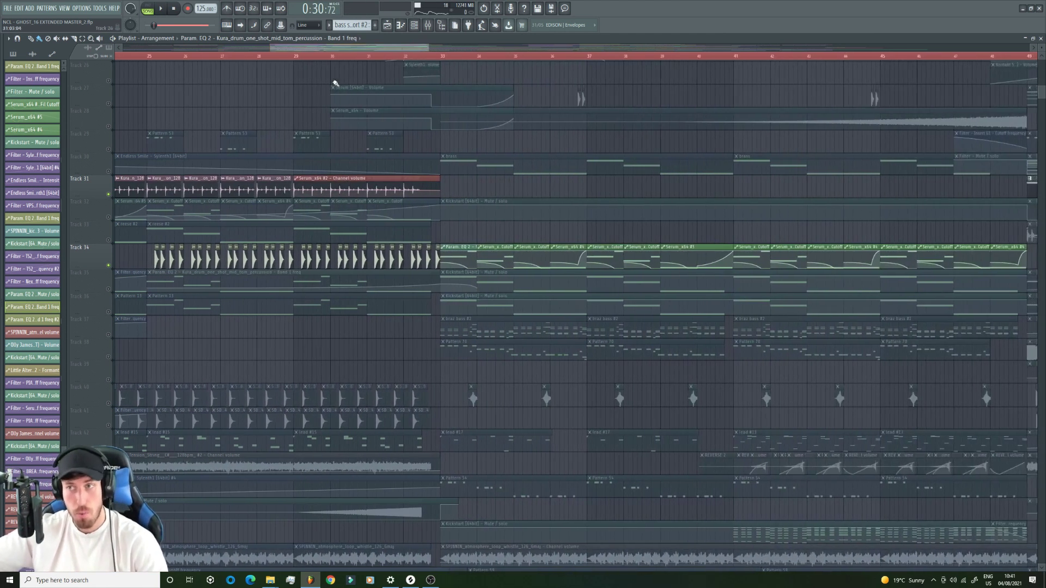
scroll(126, 163, "down", 3)
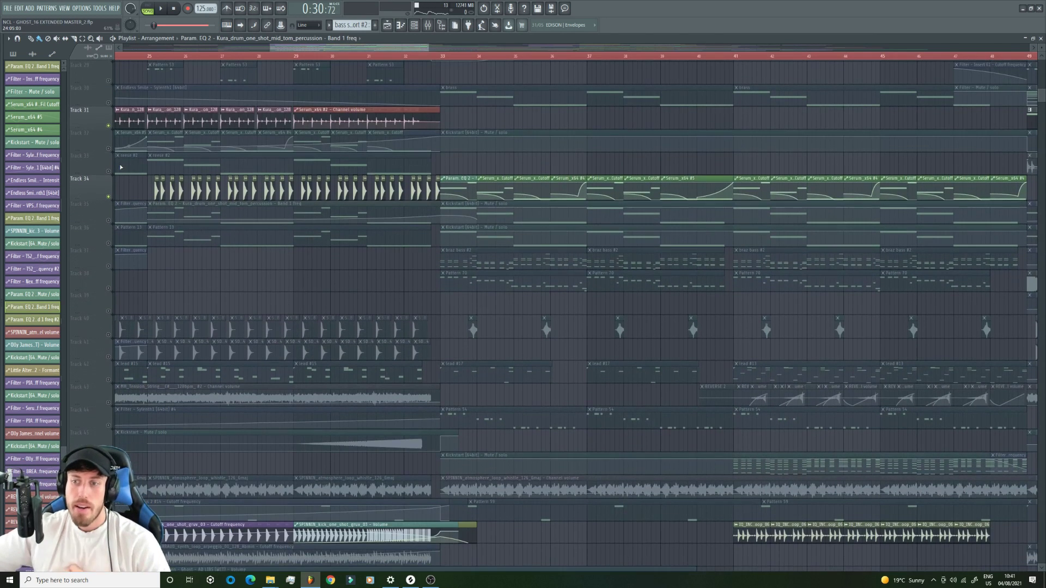
right_click(111, 380)
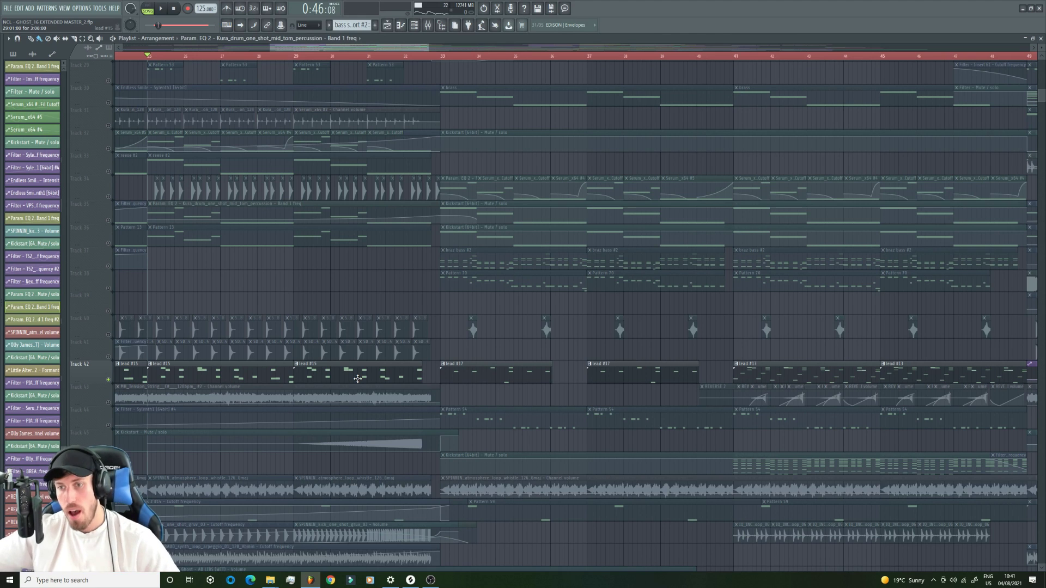
left_click_drag(434, 44, 527, 45)
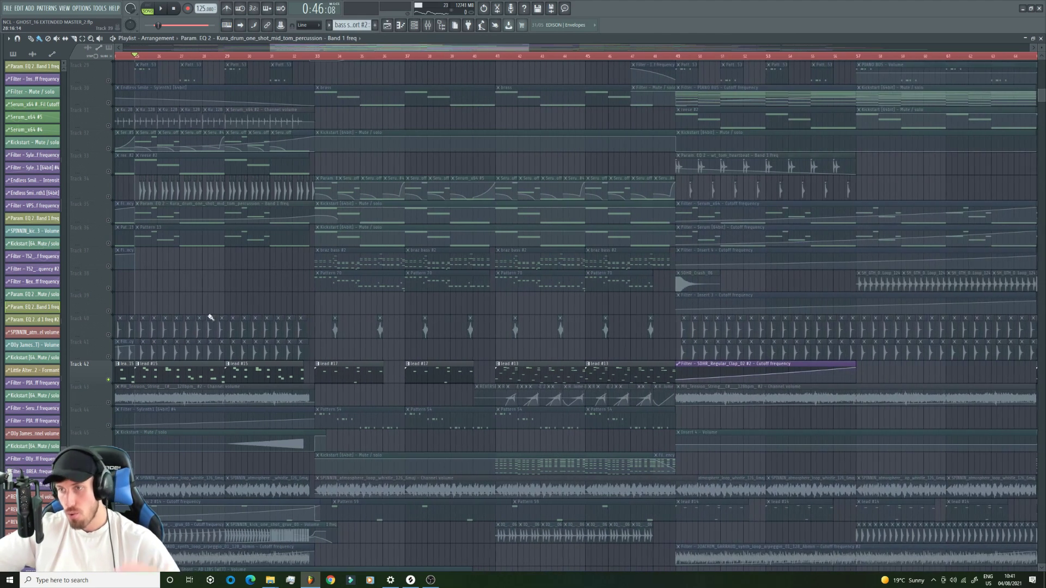
- Solo the KSHMR 128BPM Long Fill 04 riser on Track 45 and play it briefly from about bar 30
scroll(155, 346, "down", 6)
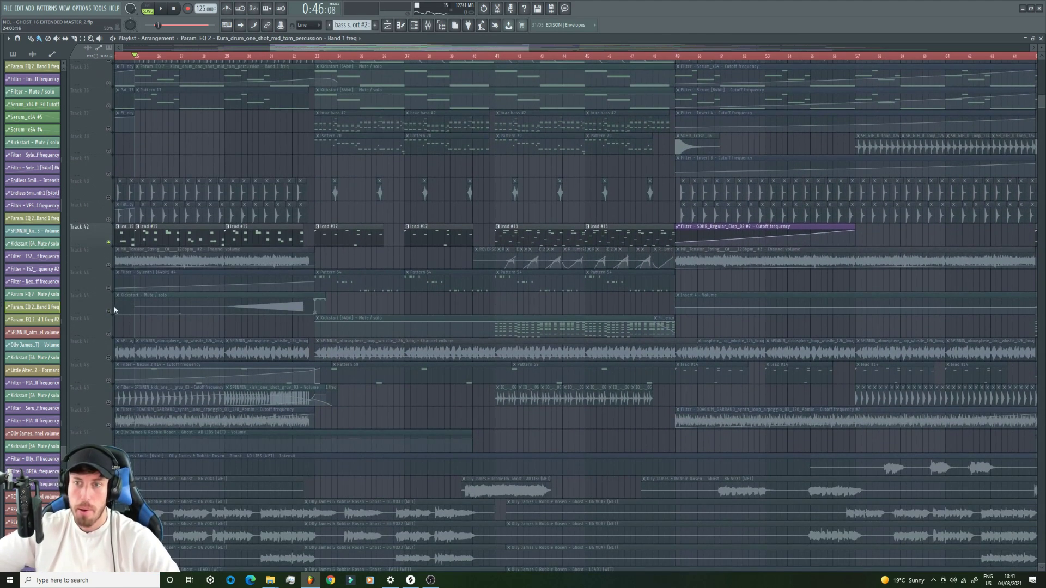
scroll(106, 343, "down", 18)
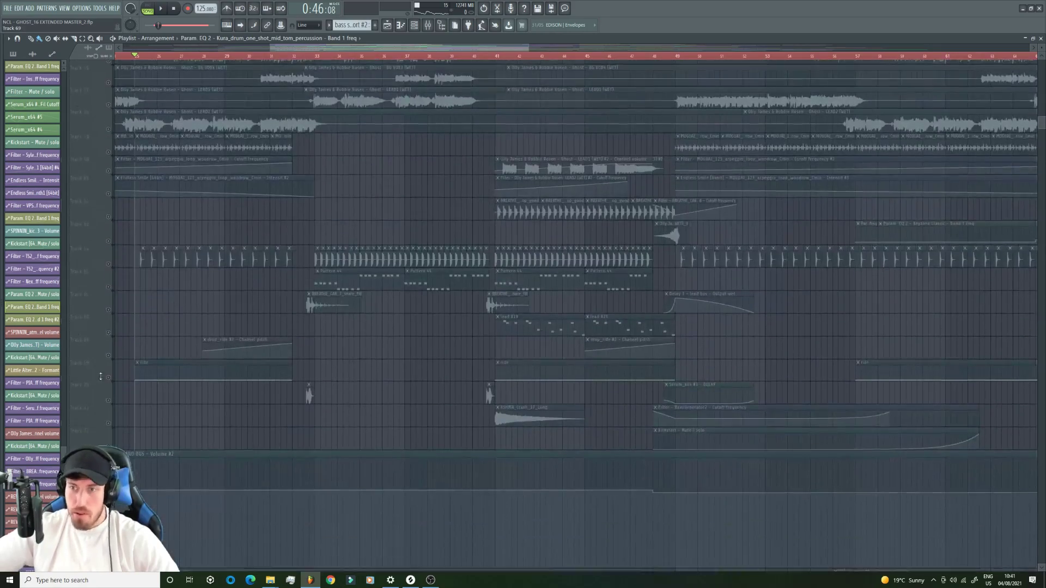
scroll(131, 294, "up", 19)
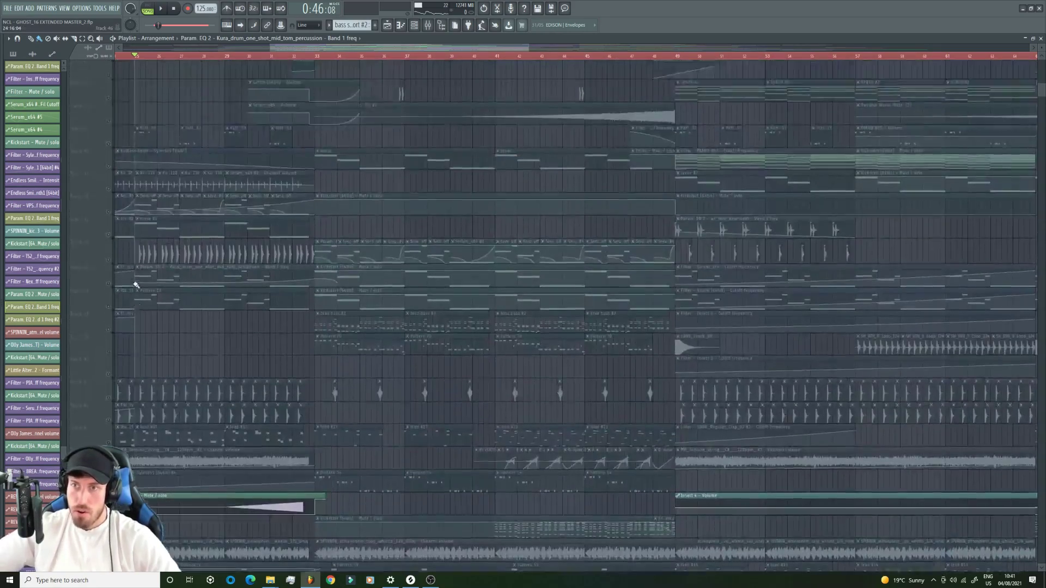
scroll(137, 284, "up", 4)
scroll(273, 51, "down", 4)
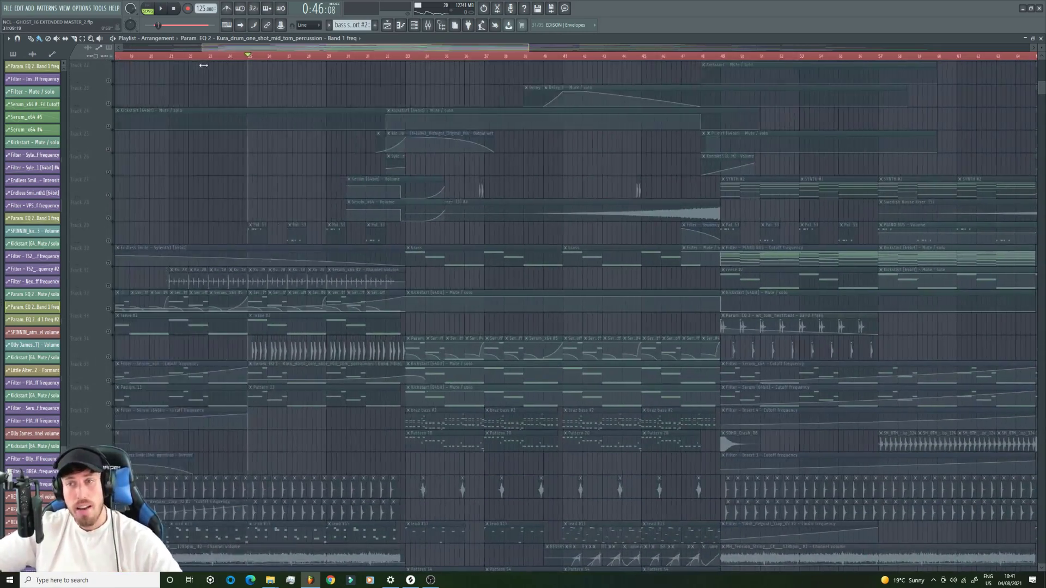
scroll(333, 235, "down", 12)
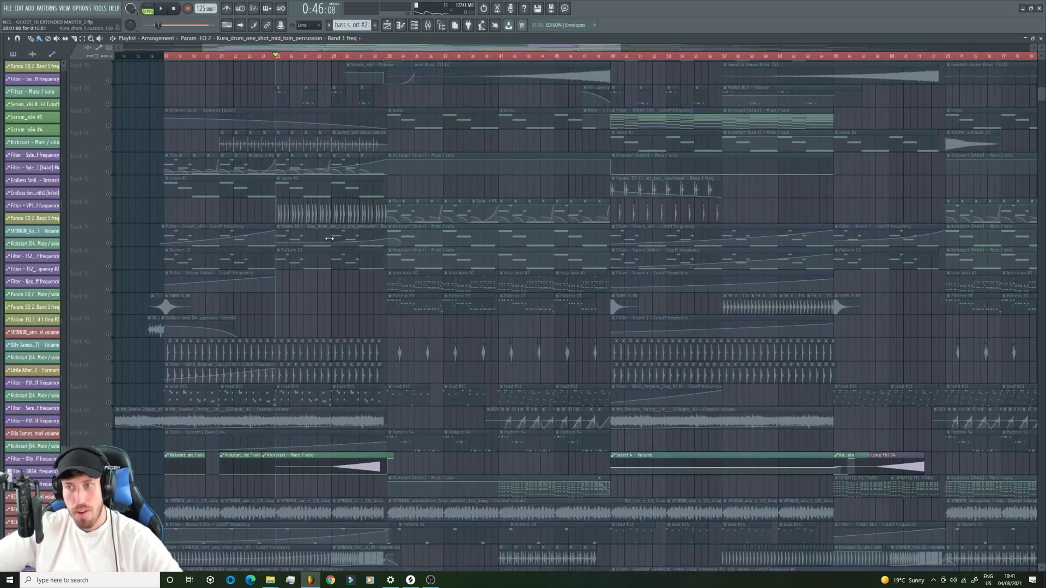
scroll(324, 241, "down", 2)
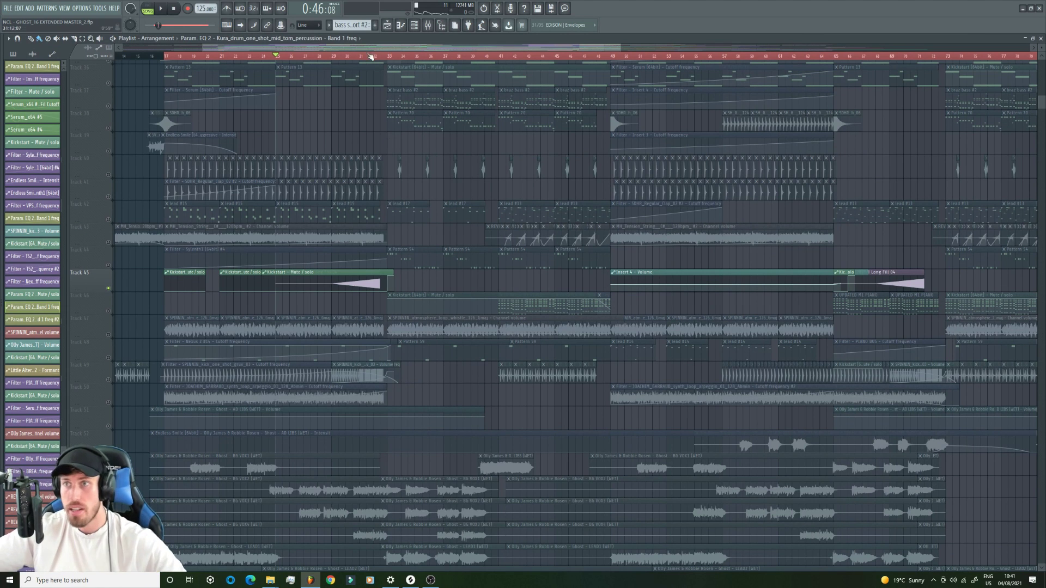
left_click(351, 57)
key("space")
key("space")
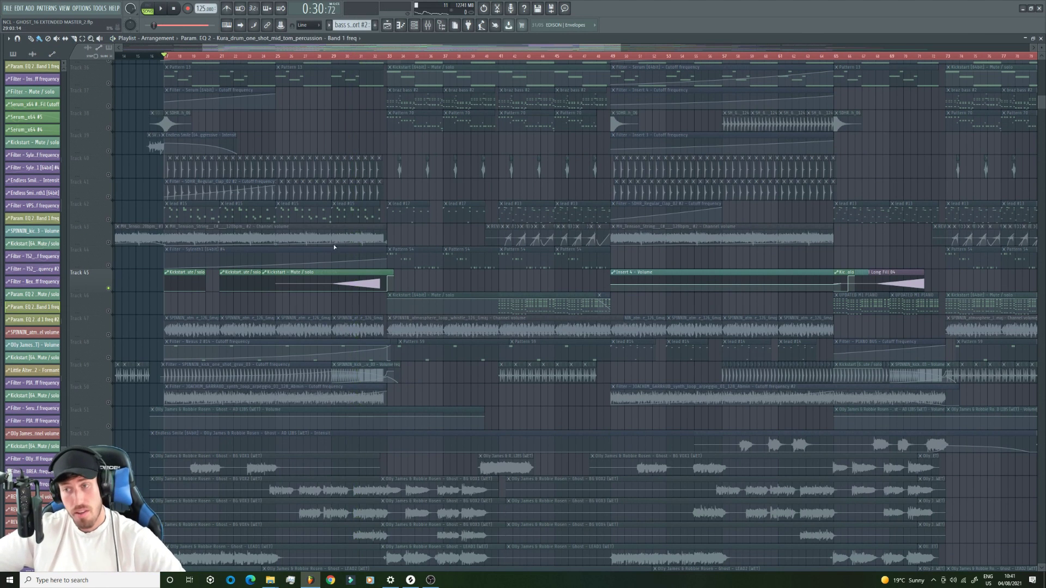
- Solo the KSHMR_Long_Sweep_06 clips on Track 9 and play them from about bar 30
scroll(338, 294, "down", 18)
scroll(336, 309, "up", 15)
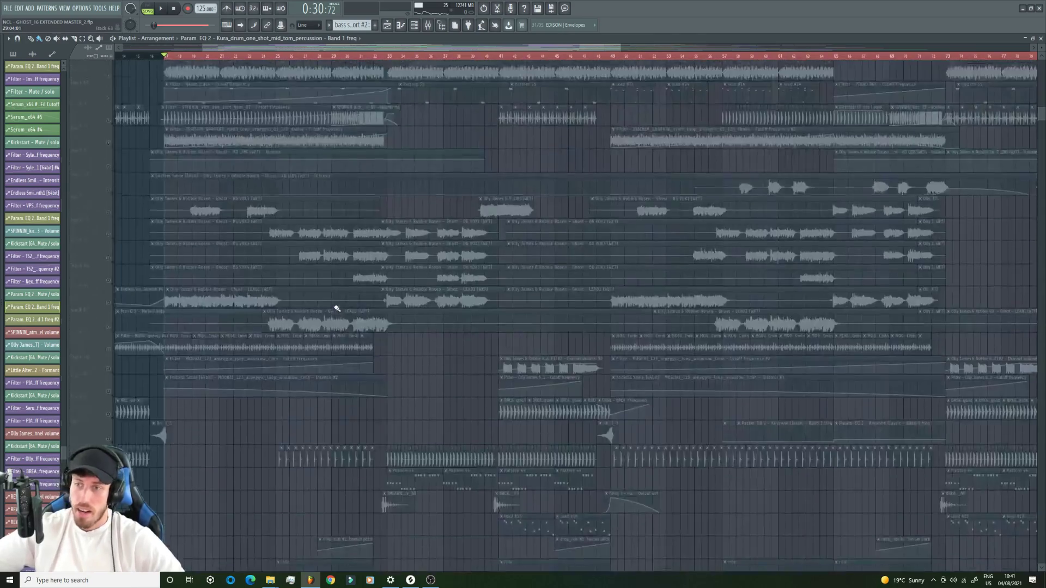
scroll(334, 307, "up", 9)
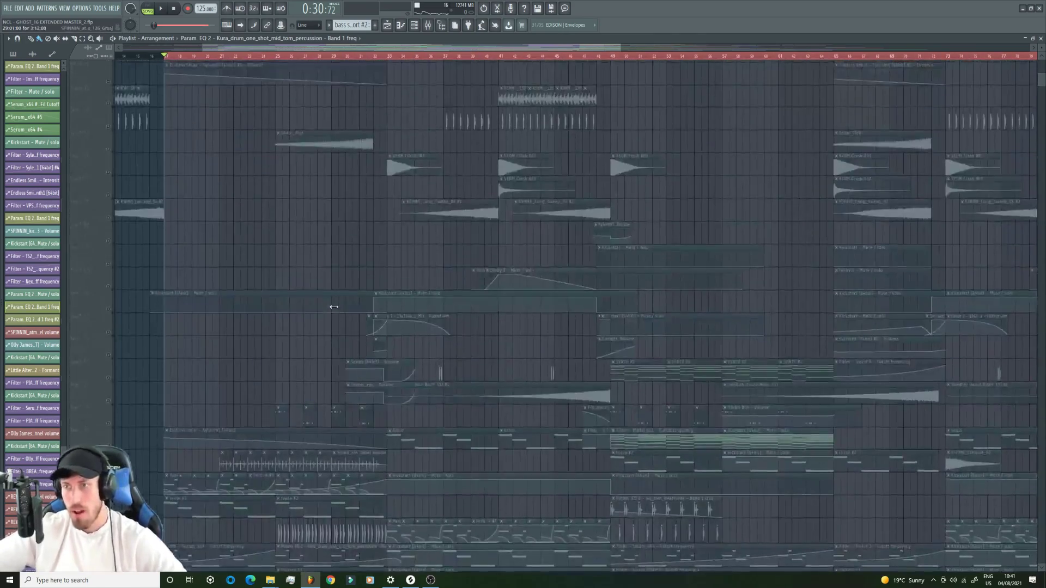
left_click(115, 223)
left_click(351, 54)
key("space")
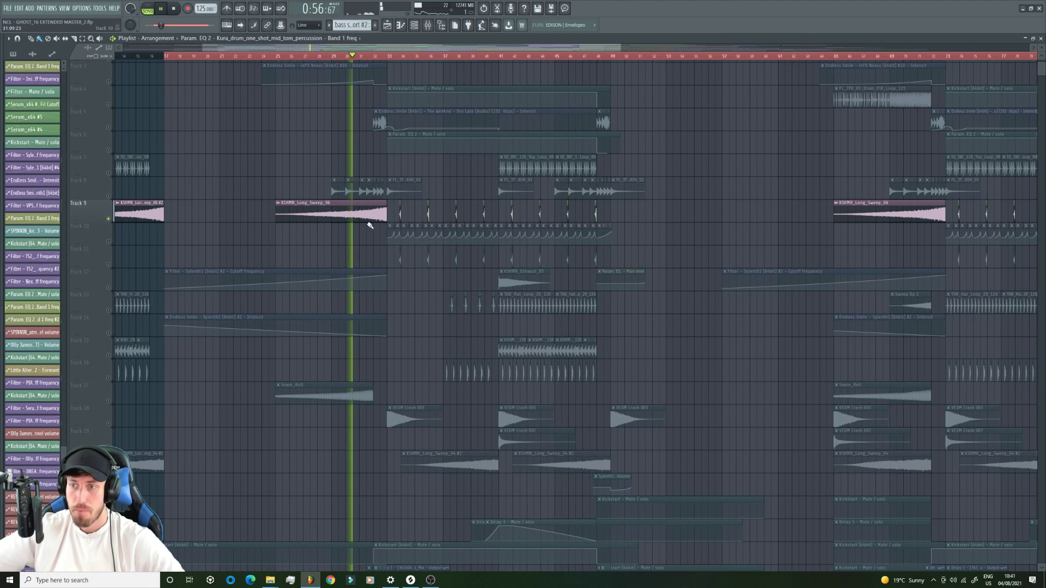
- Solo the Snare_Roll on Track 17, and play it together with the unmuted long fill on Track 45 from about bar 30
left_click(112, 402)
key("space")
scroll(136, 395, "down", 8)
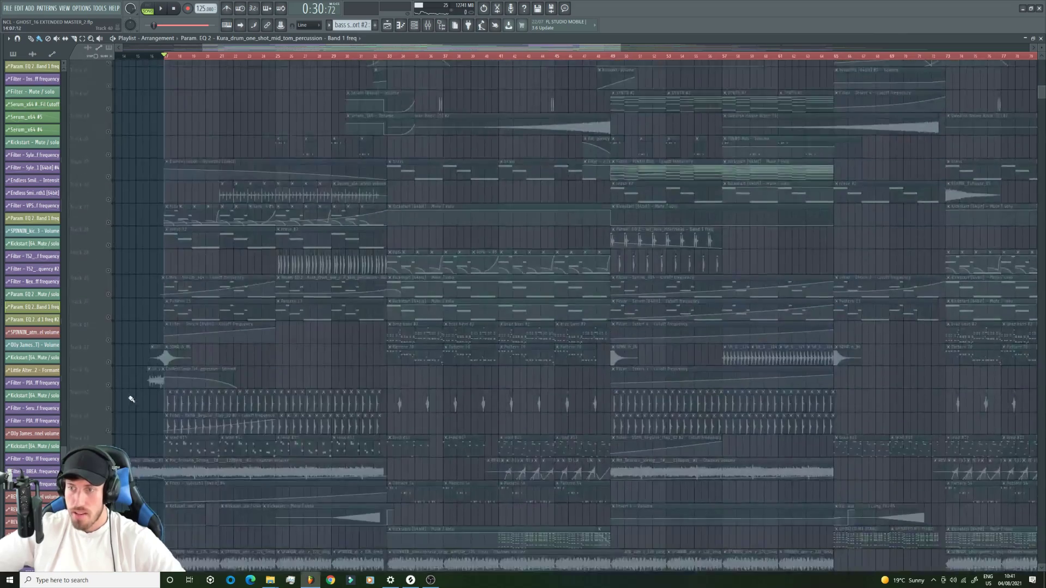
scroll(117, 376, "down", 4)
left_click(108, 357)
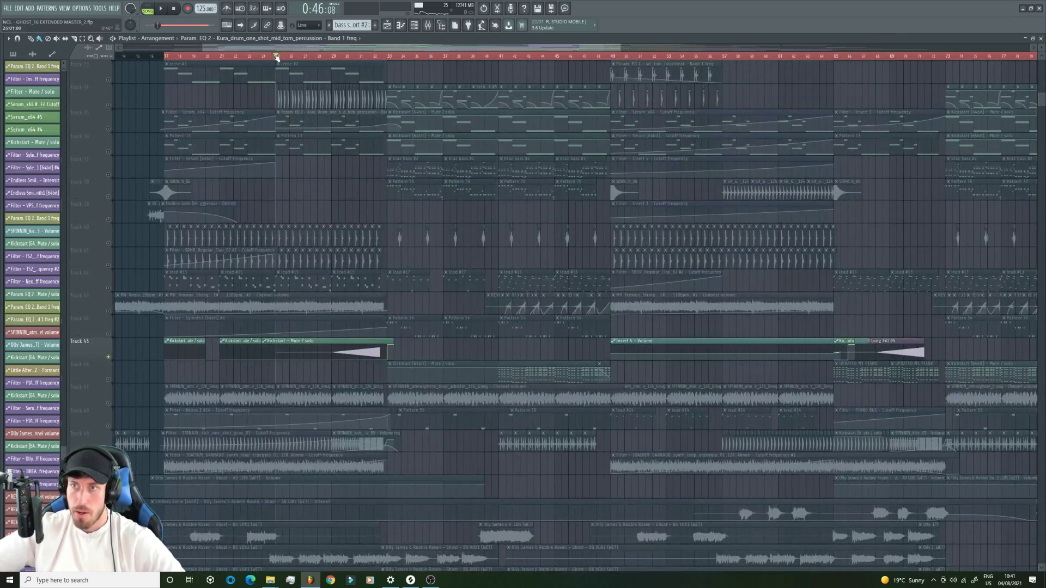
key("space")
scroll(275, 240, "up", 8)
left_click(344, 56)
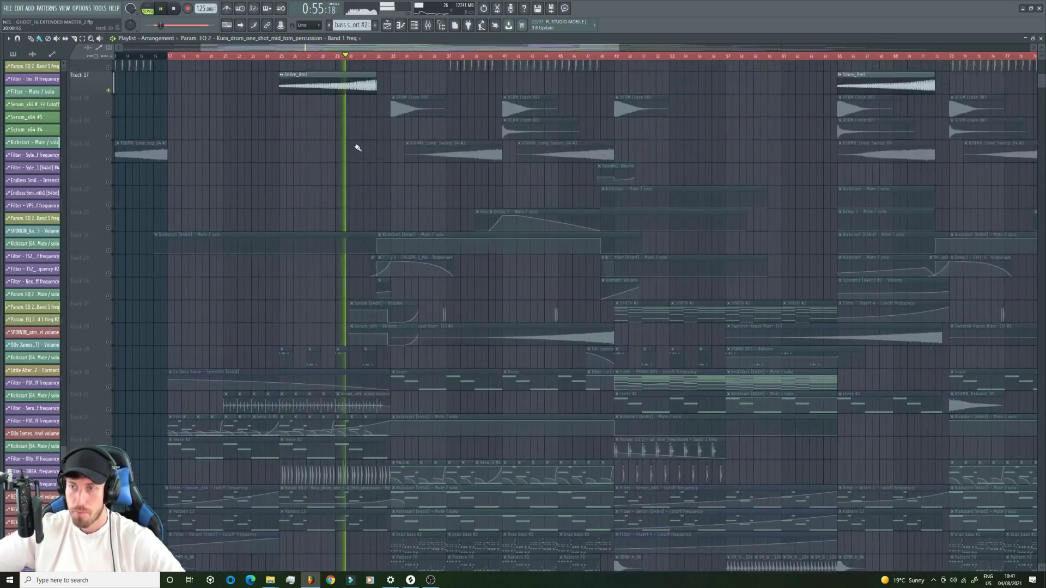
scroll(357, 150, "up", 8)
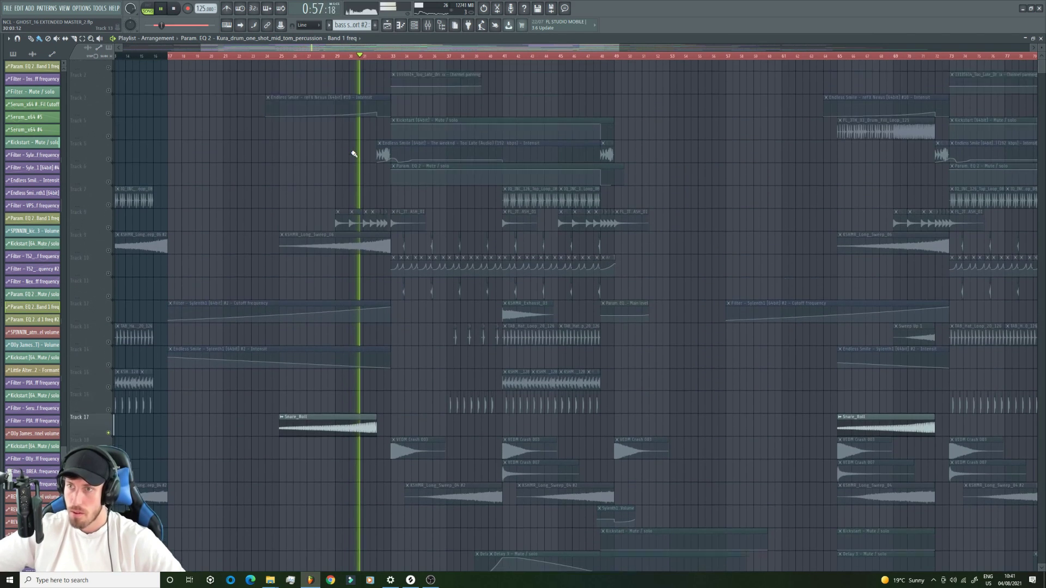
- Stop the snare roll playback, solo the clips on Track 8 and play them from about bar 29
scroll(354, 154, "up", 1)
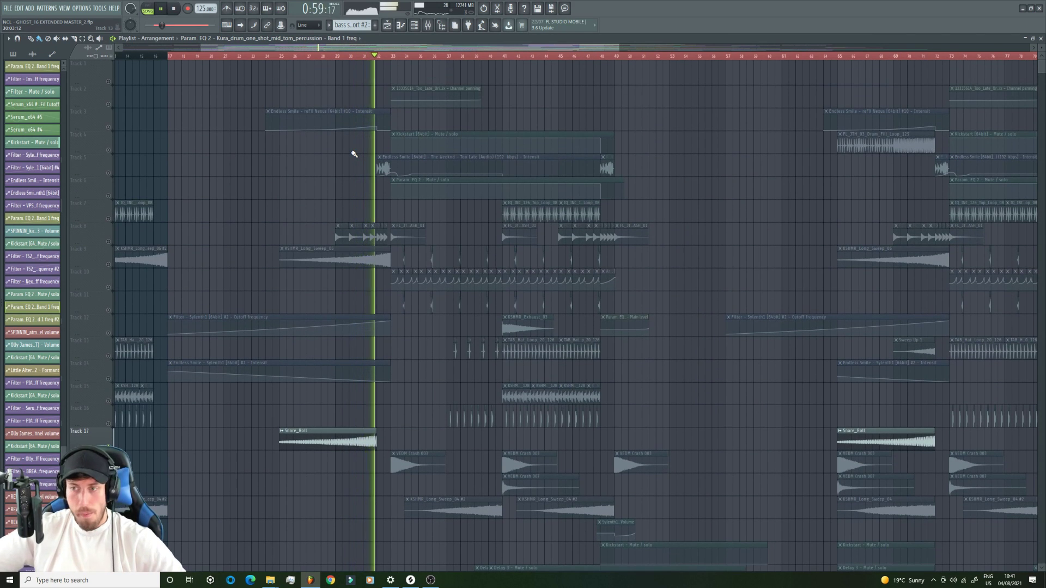
key("space")
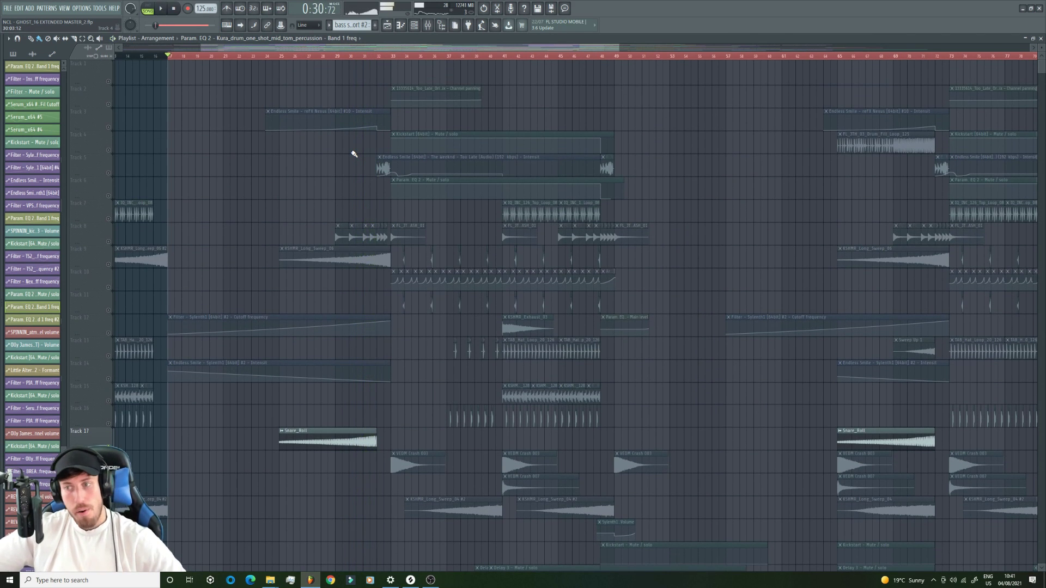
left_click(113, 243)
left_click(336, 56)
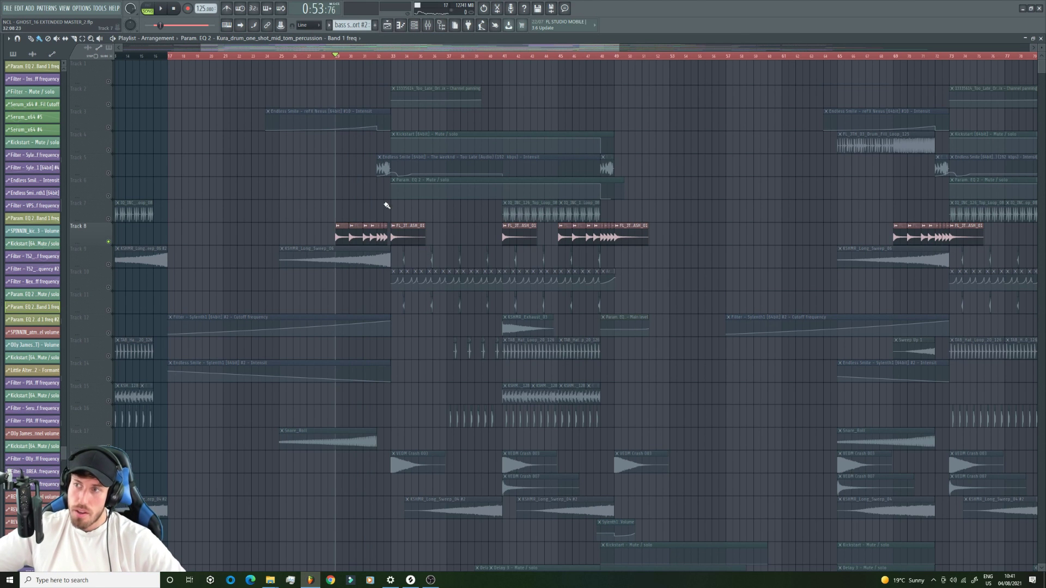
scroll(385, 204, "down", 5)
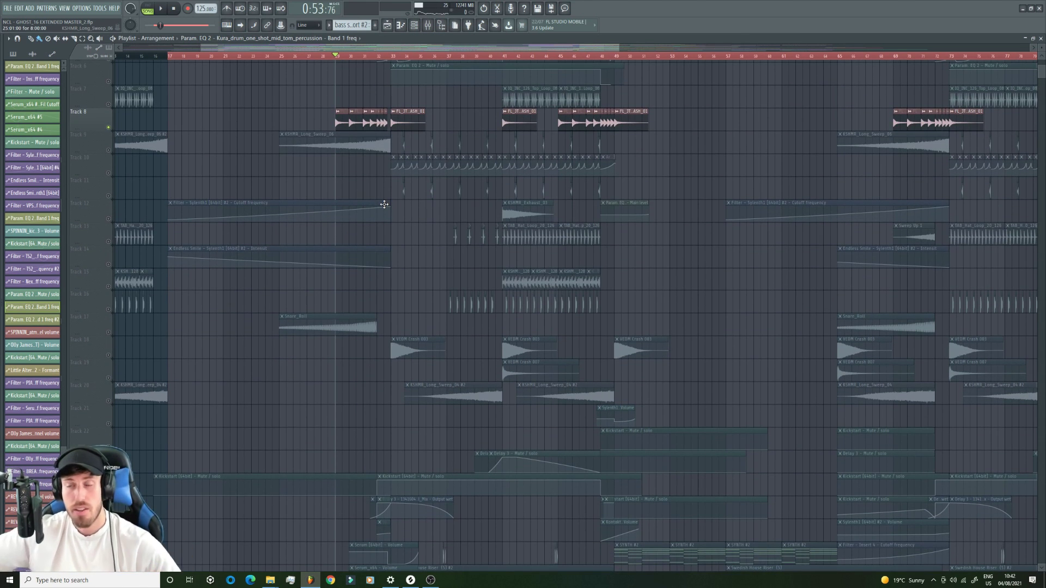
key("space")
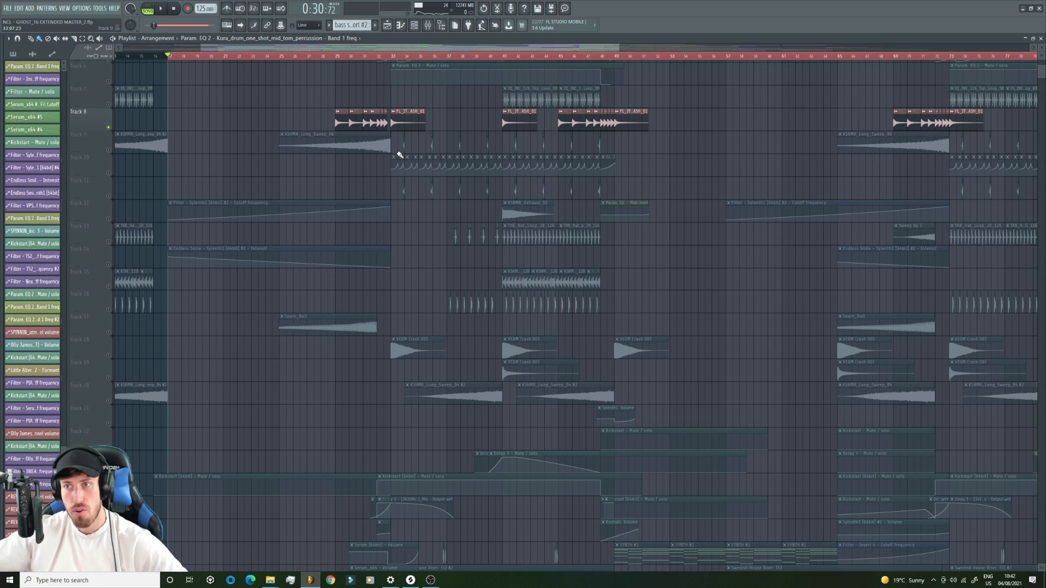
key("space")
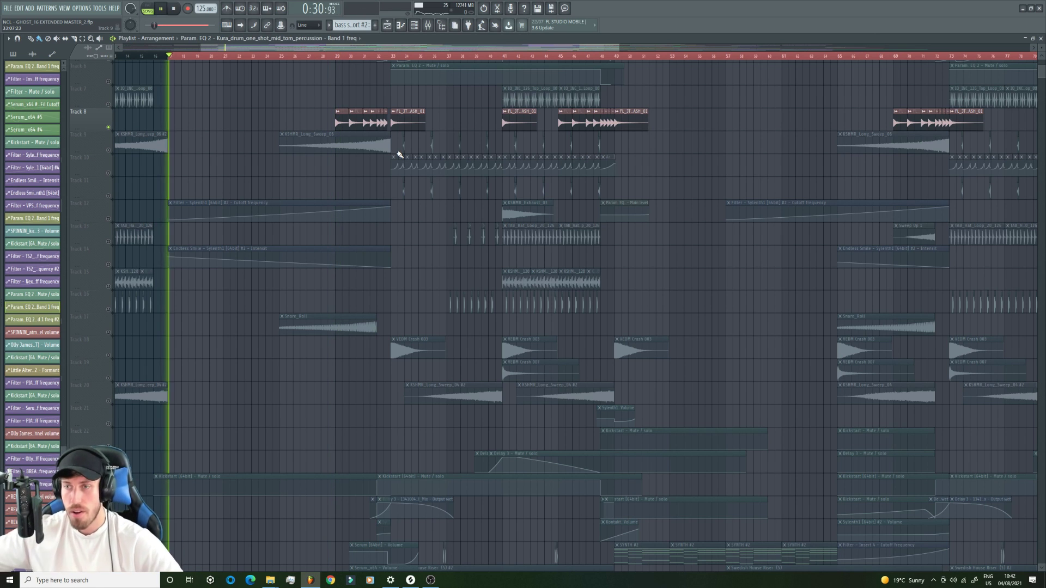
left_click(336, 56)
scroll(364, 124, "down", 10)
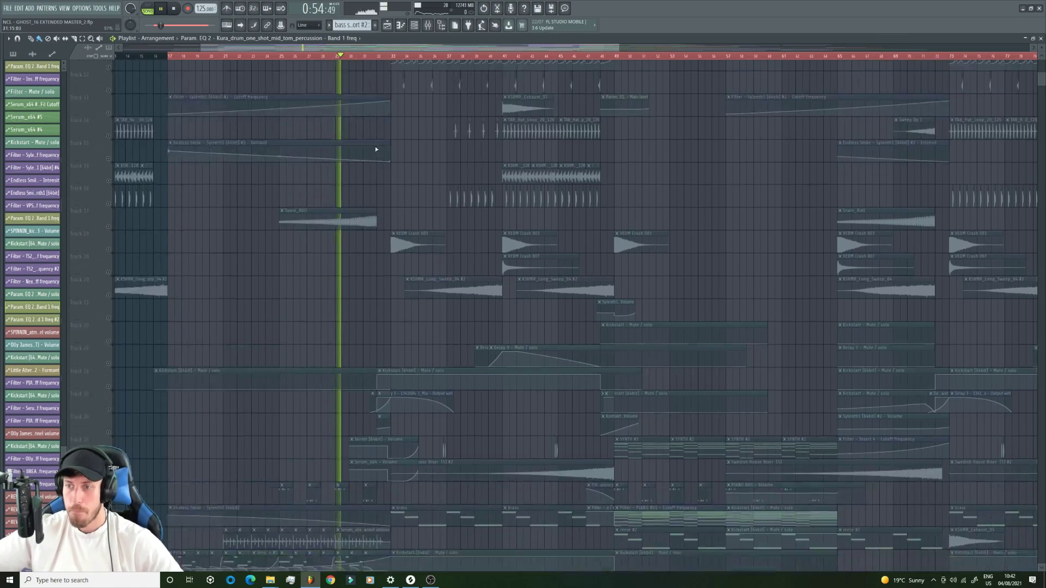
scroll(364, 153, "down", 14)
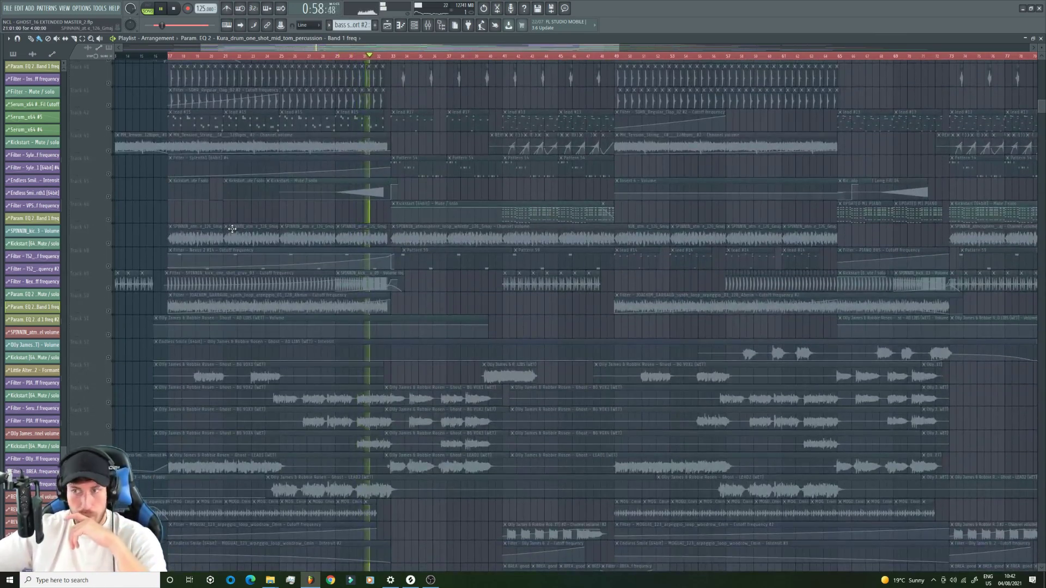
scroll(240, 234, "down", 10)
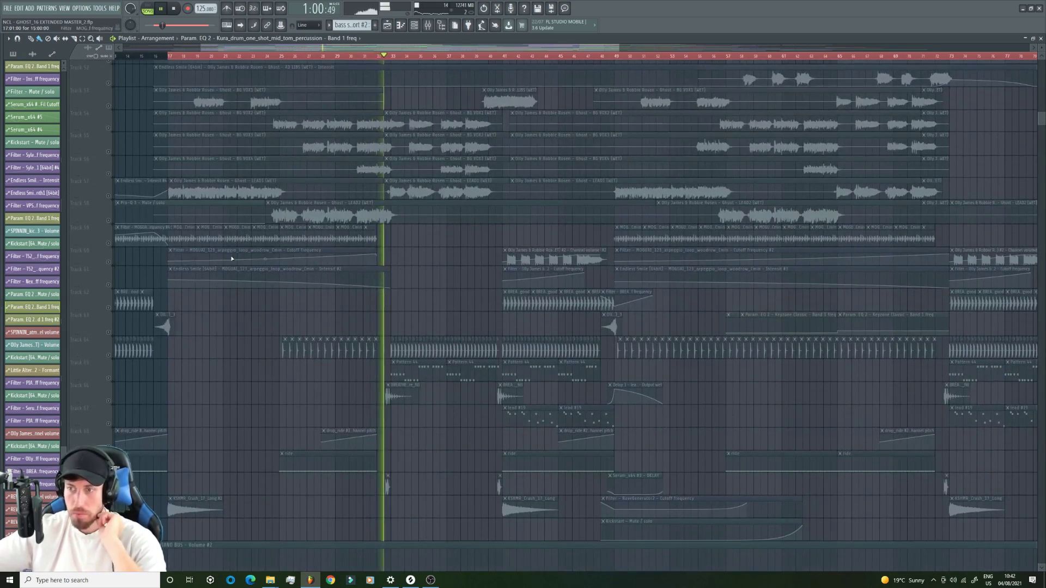
scroll(227, 276, "down", 10)
key("space")
- Solo the ride pattern on Track 69 together with the drop_ride #2 pitch automation on Track 68 and play them from bar 25
scroll(220, 288, "up", 5)
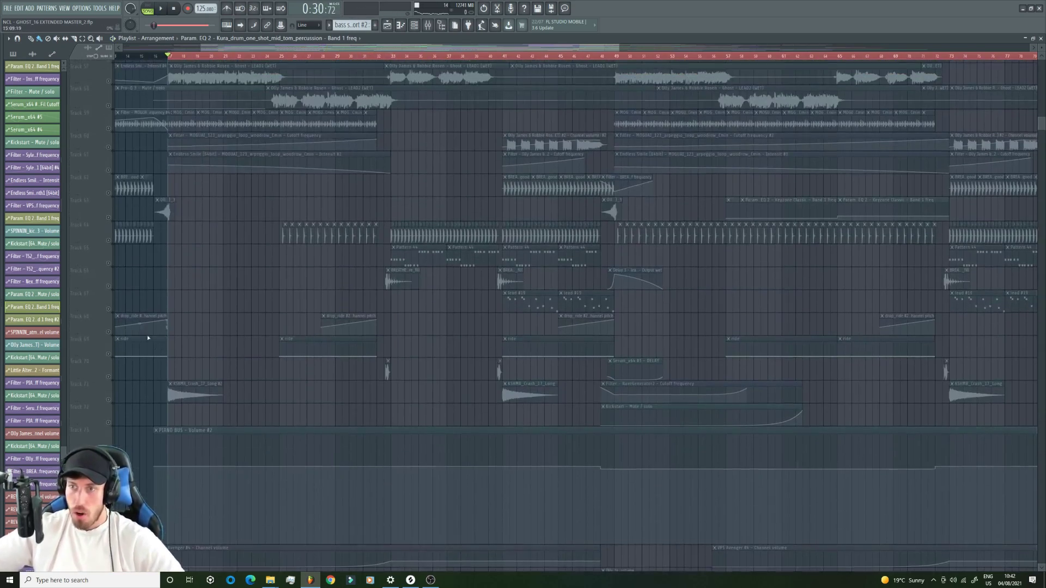
left_click(109, 354)
left_click(108, 332)
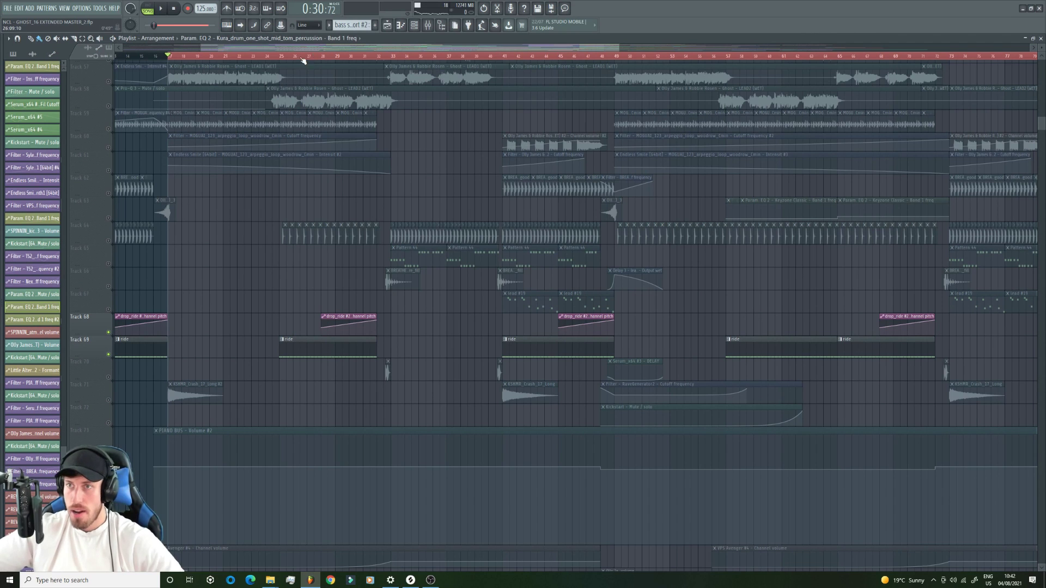
left_click(280, 56)
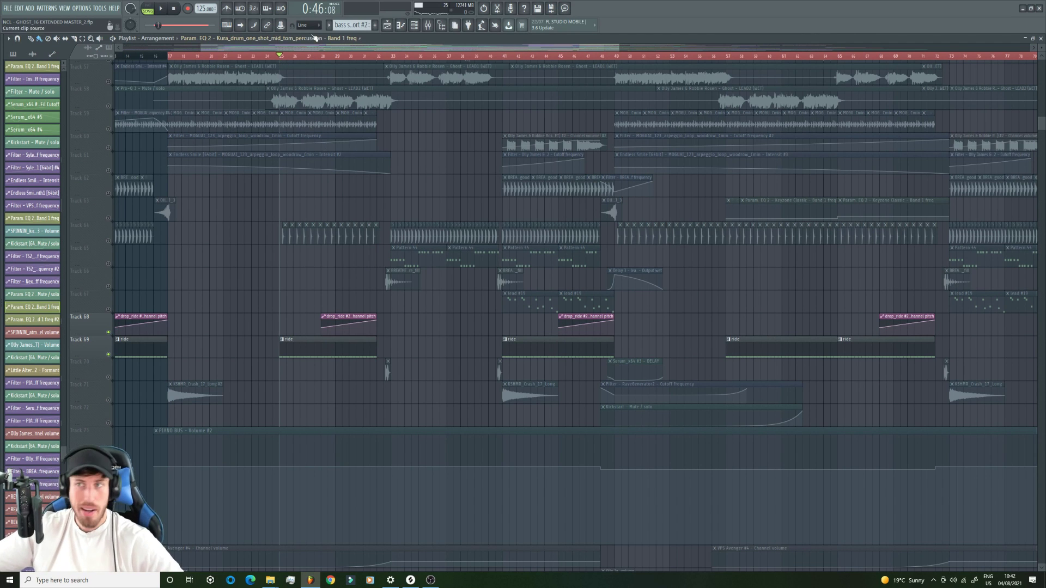
key("space")
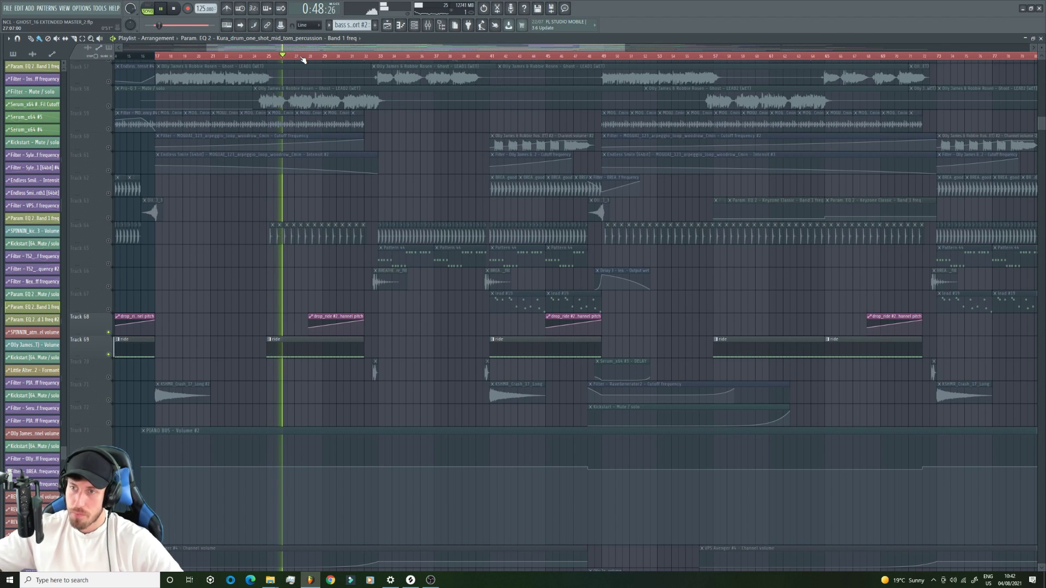
key("space")
- Inspect the ride pattern's notes, its drop_ride #2 channel and its PanMan mixer effect, and return to the playlist
double_click(324, 339)
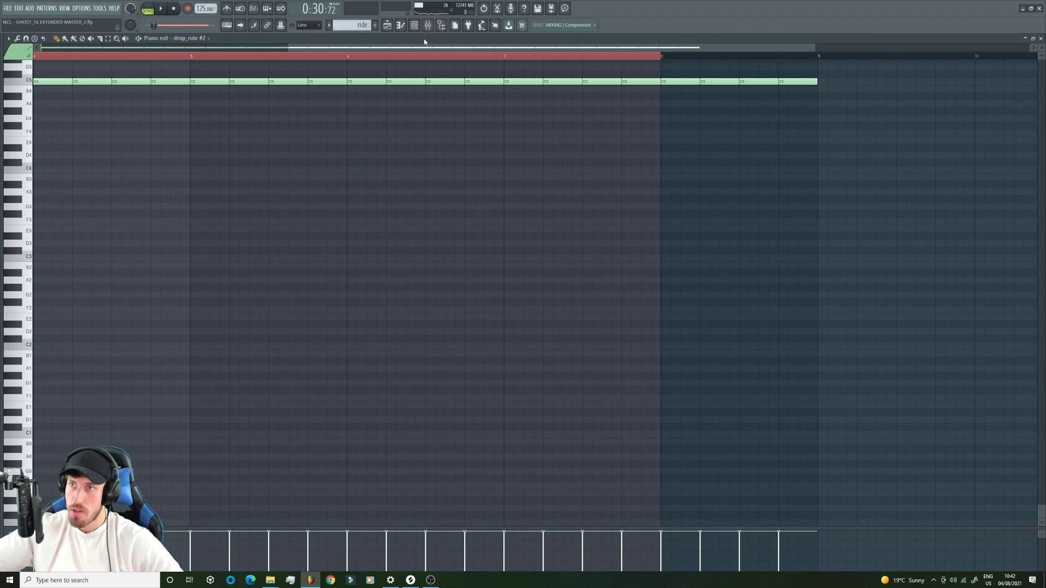
key("F6")
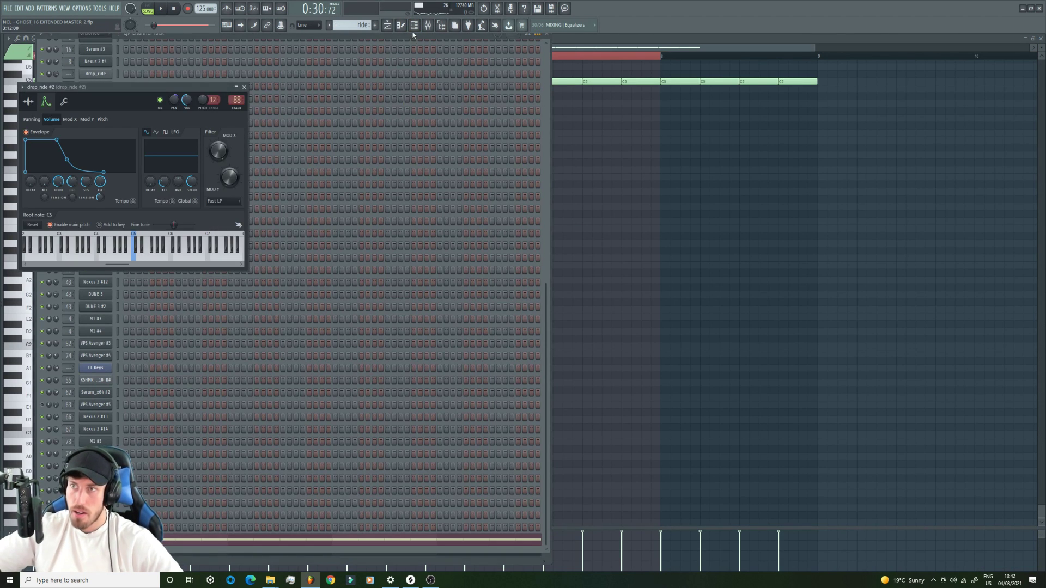
left_click(428, 25)
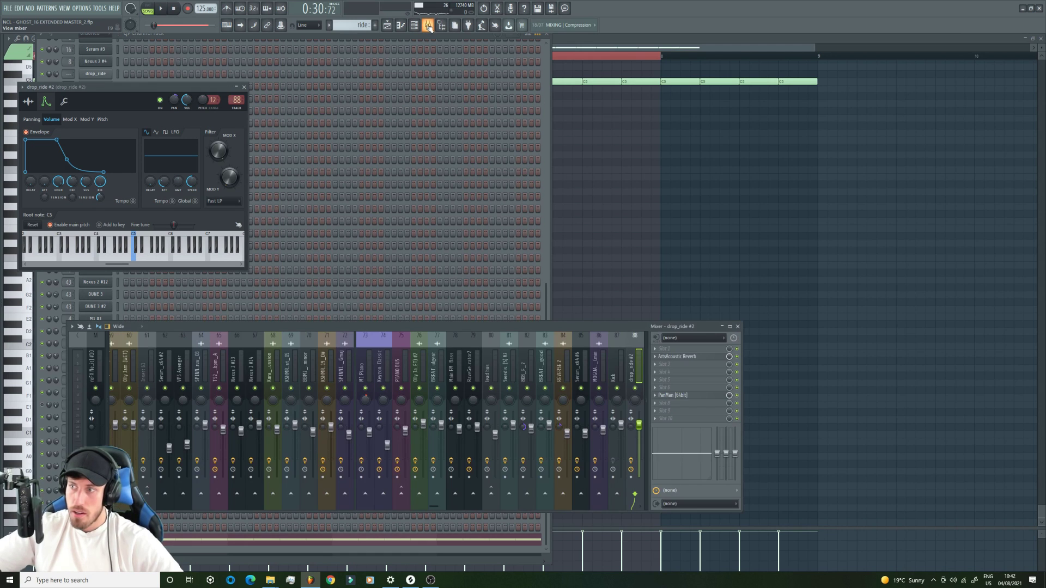
left_click(682, 395)
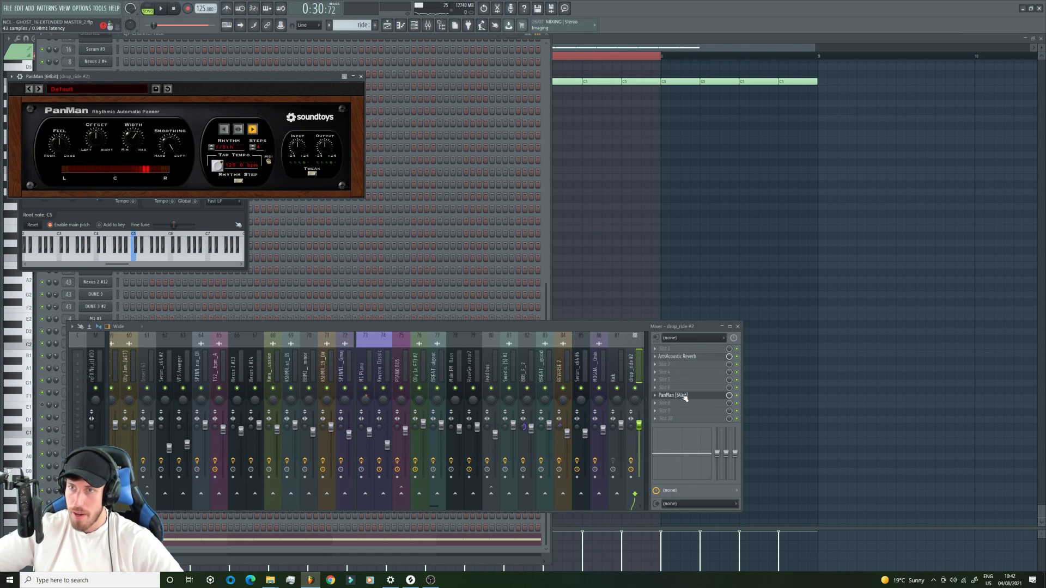
left_click(386, 25)
- Play the ride from bar 25 with the LEAD2 vocal on Track 58, switching the vocal off and on to compare
left_click(267, 57)
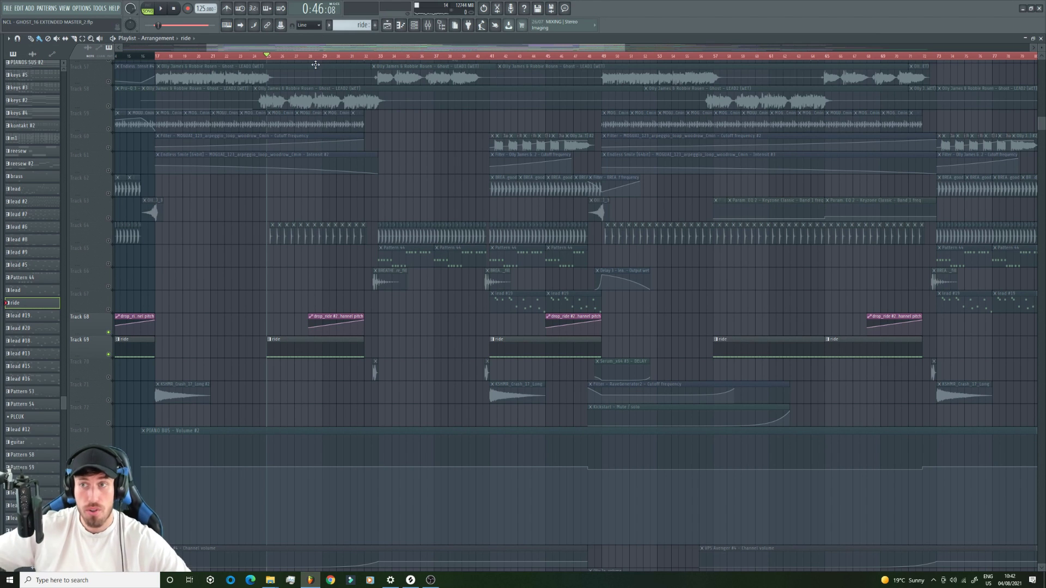
left_click(108, 107)
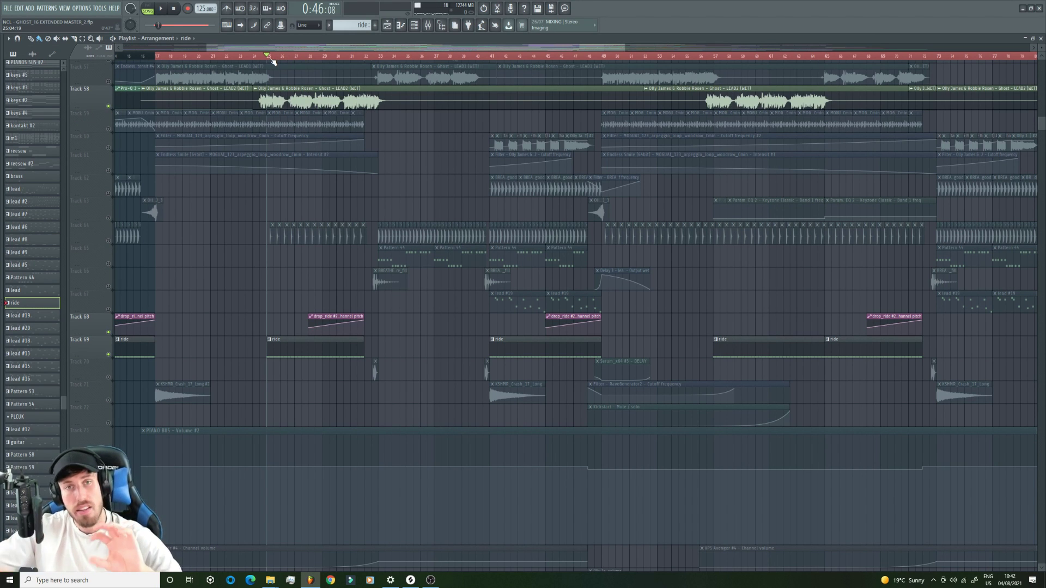
key("space")
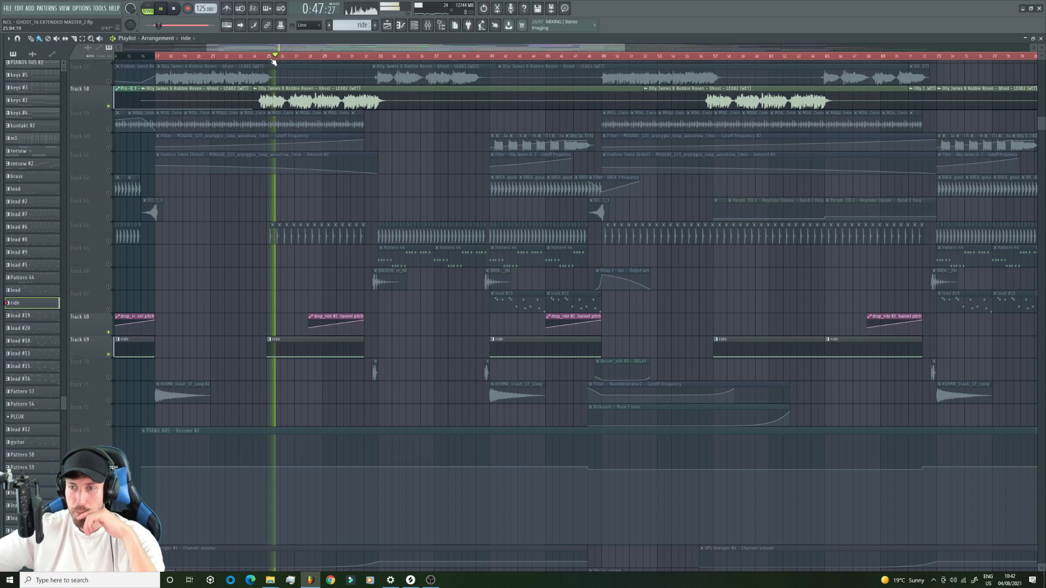
left_click(109, 107)
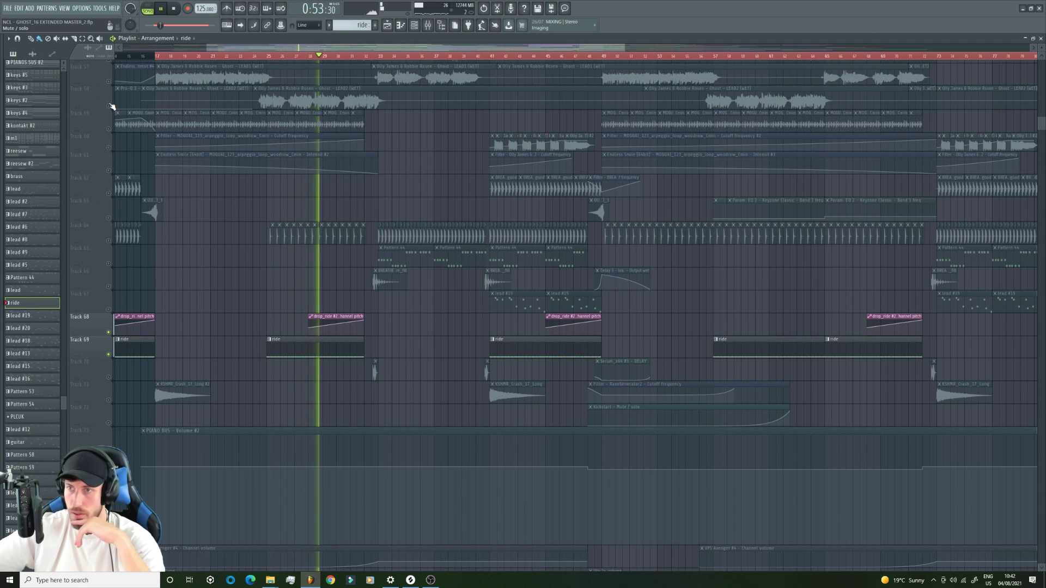
left_click(109, 106)
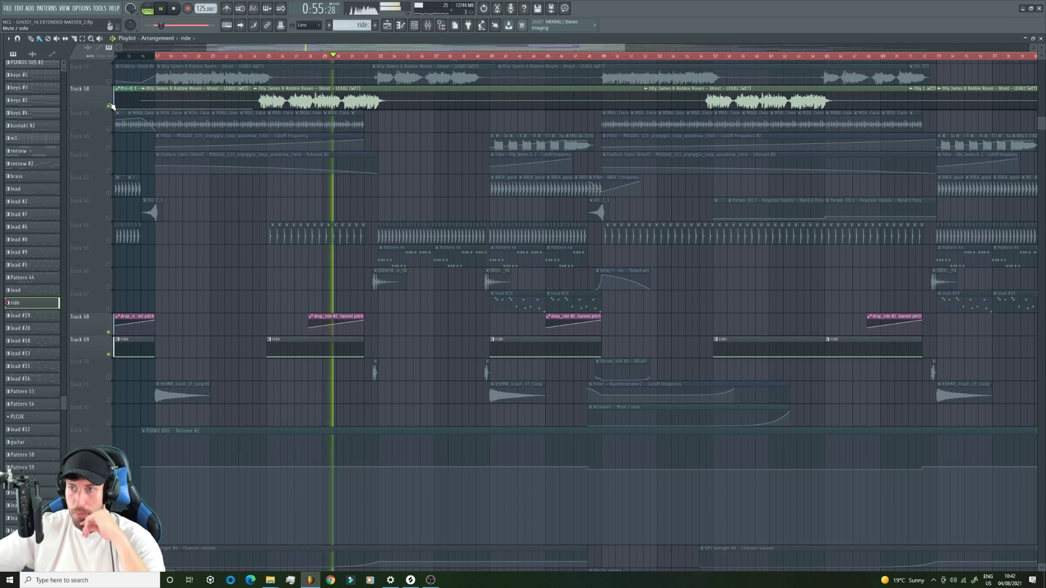
left_click(109, 106)
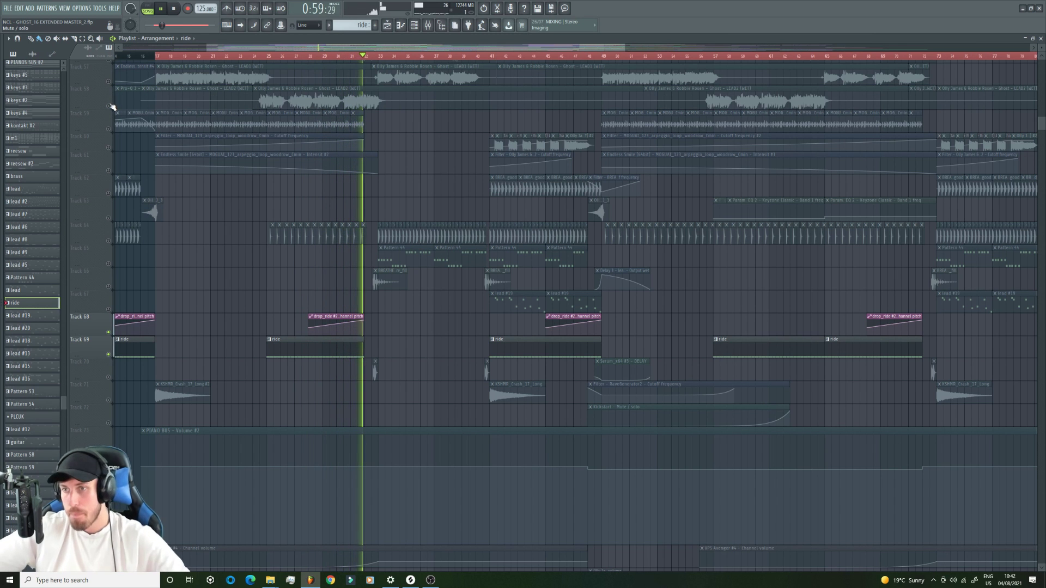
key("space")
- Solo the snare fill on Track 66, add the short clips on Track 70, and play both from about bar 31
scroll(350, 290, "up", 10)
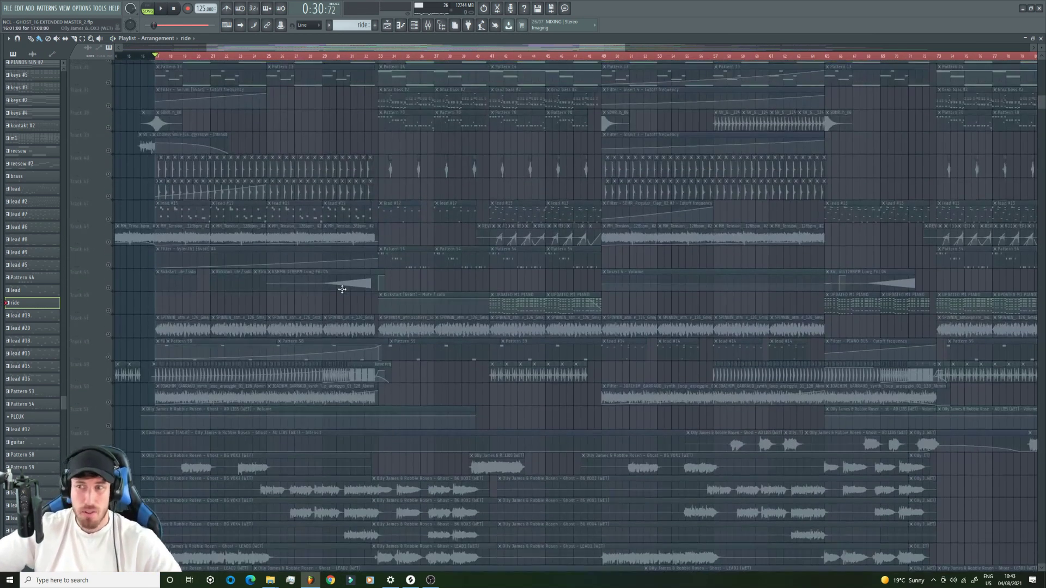
scroll(342, 289, "up", 7)
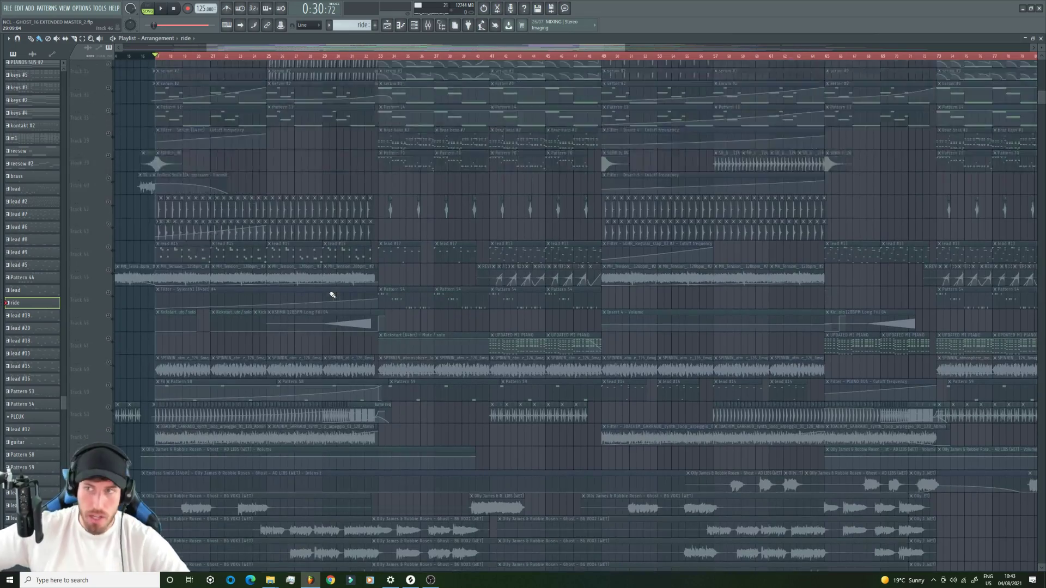
left_click(357, 55)
scroll(365, 110, "down", 15)
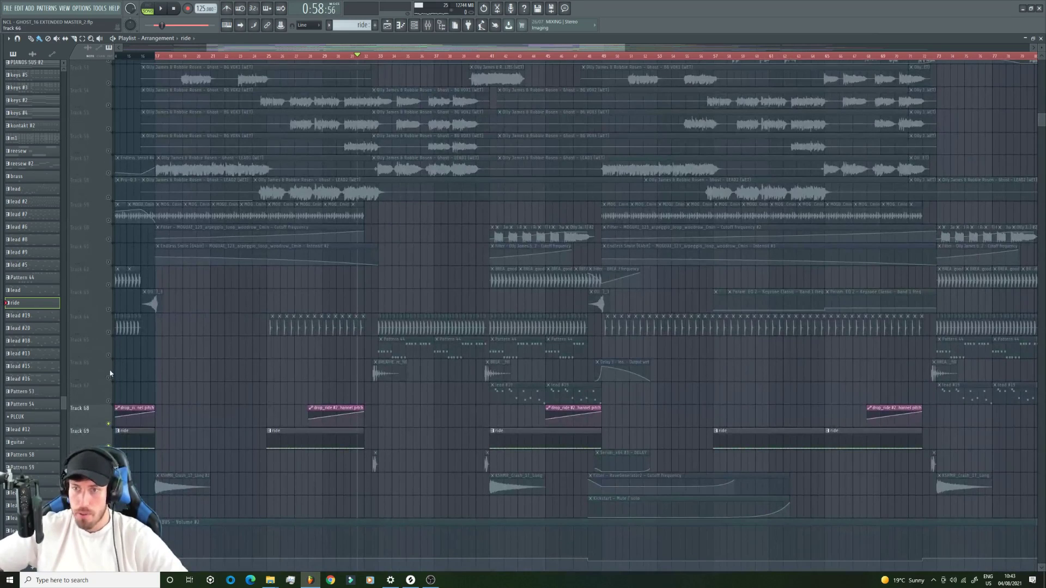
left_click(110, 373)
left_click(87, 460)
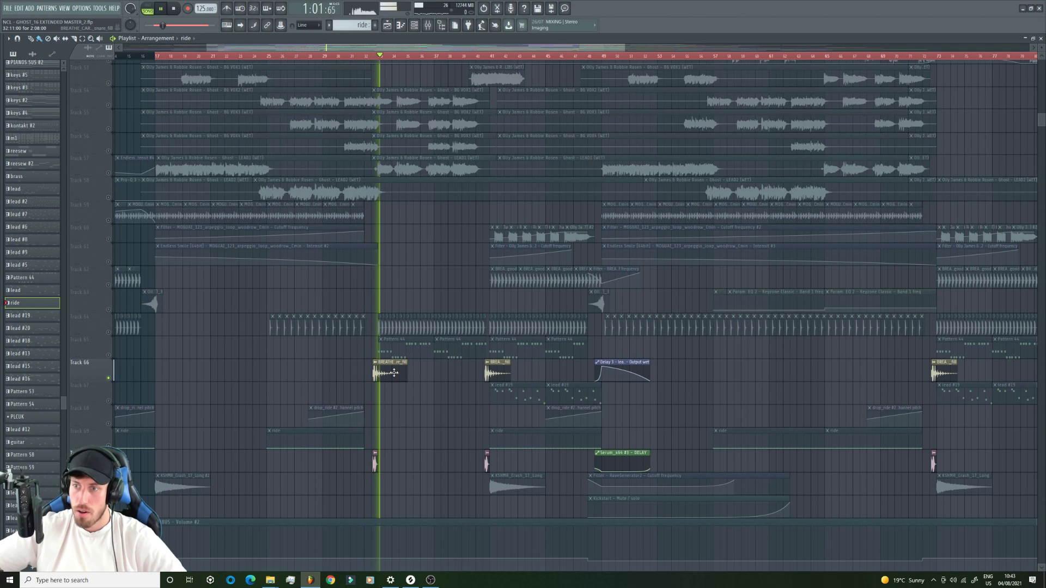
key("space")
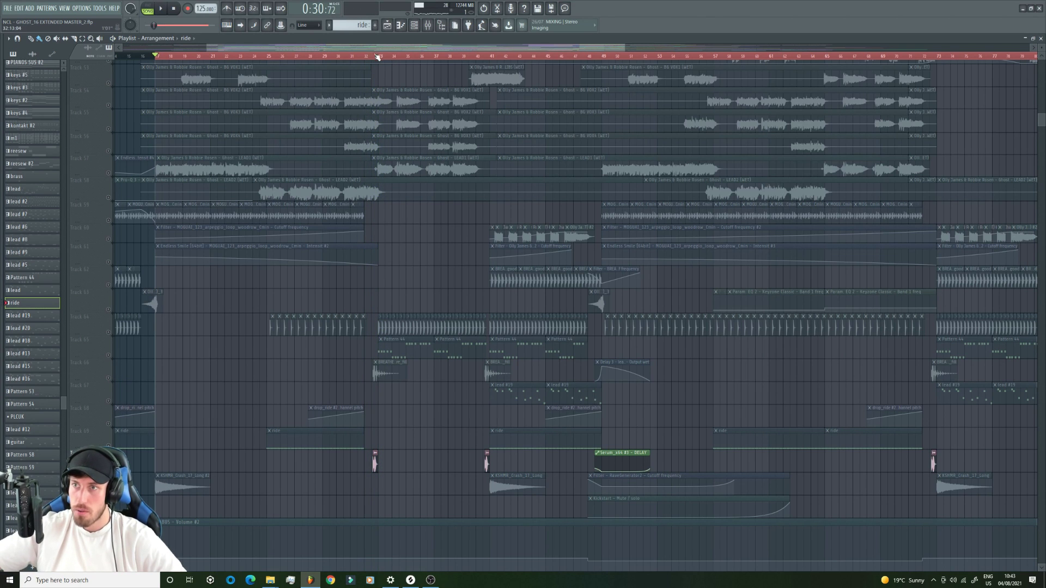
- Play the Track 66 snare fill on its own from about bar 32 and check its BREATHE_CAROLINA_117_snare_fill sample settings
key("space")
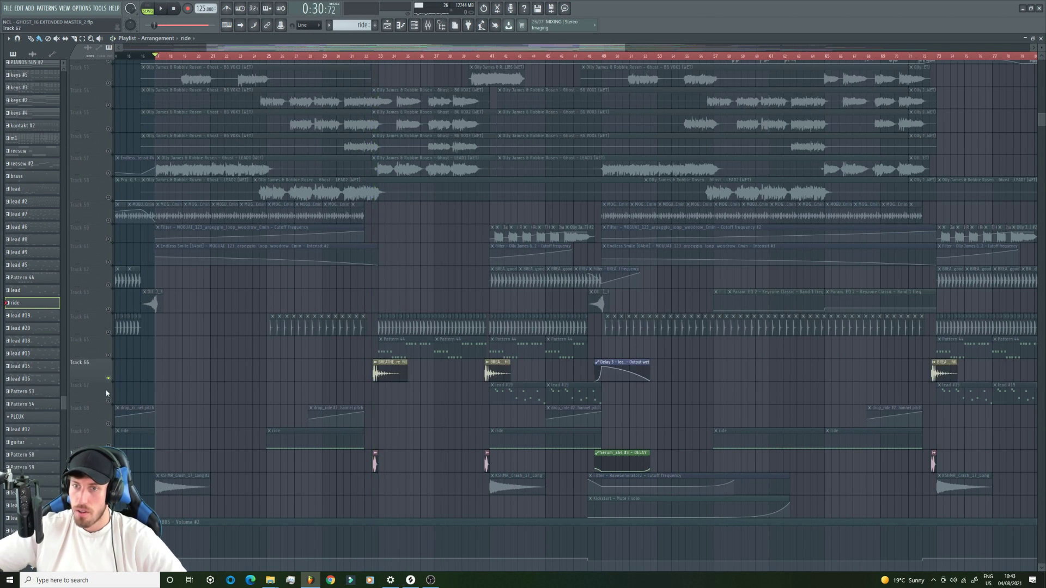
left_click(369, 56)
key("space")
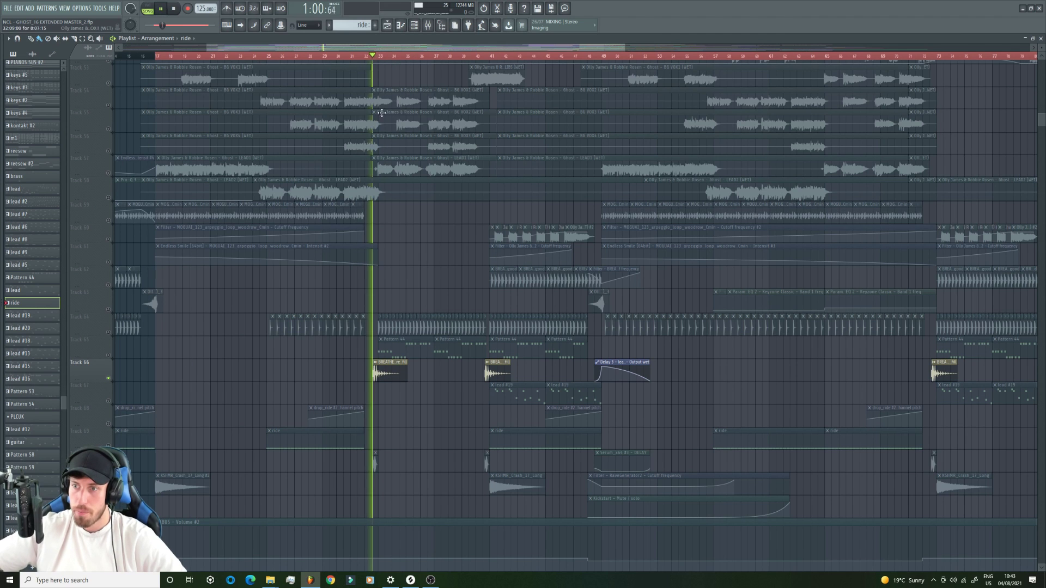
left_click(384, 362)
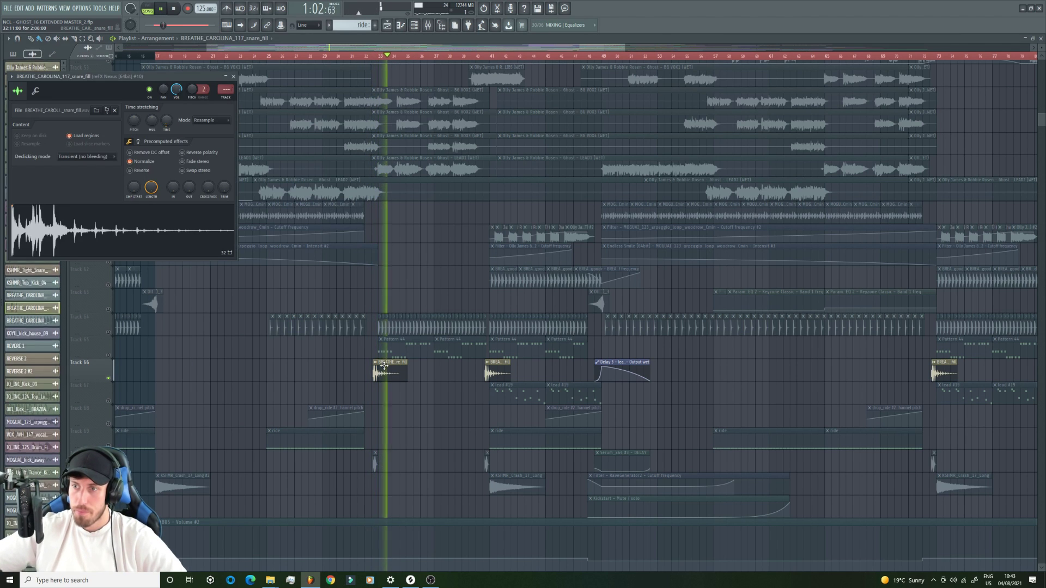
key("space")
left_click(210, 46)
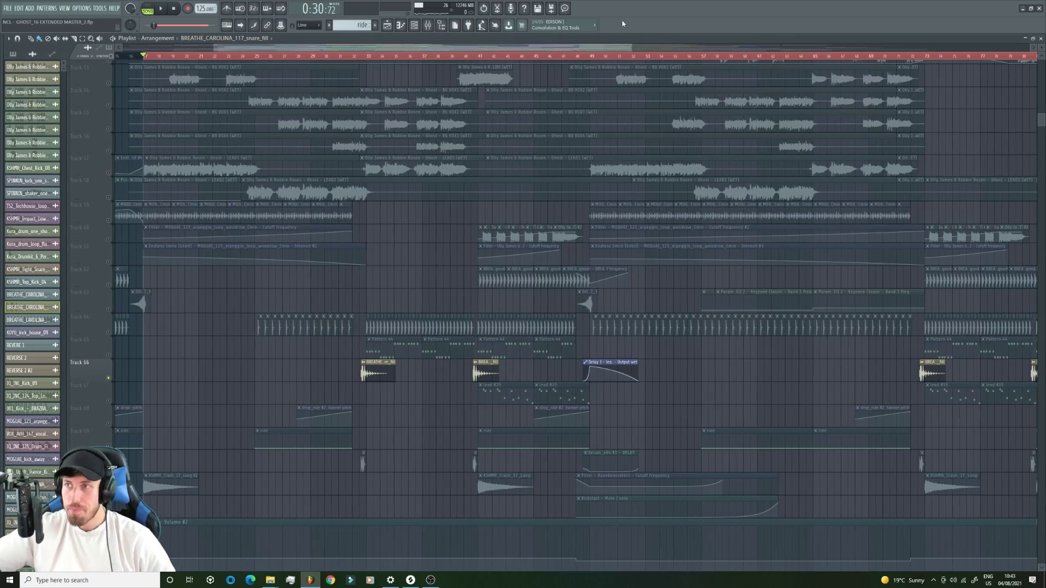
- Unmute all tracks and look over the whole arrangement at a wider zoom
scroll(168, 441, "down", 2, "ctrl")
scroll(168, 441, "down", 3)
scroll(182, 427, "up", 15)
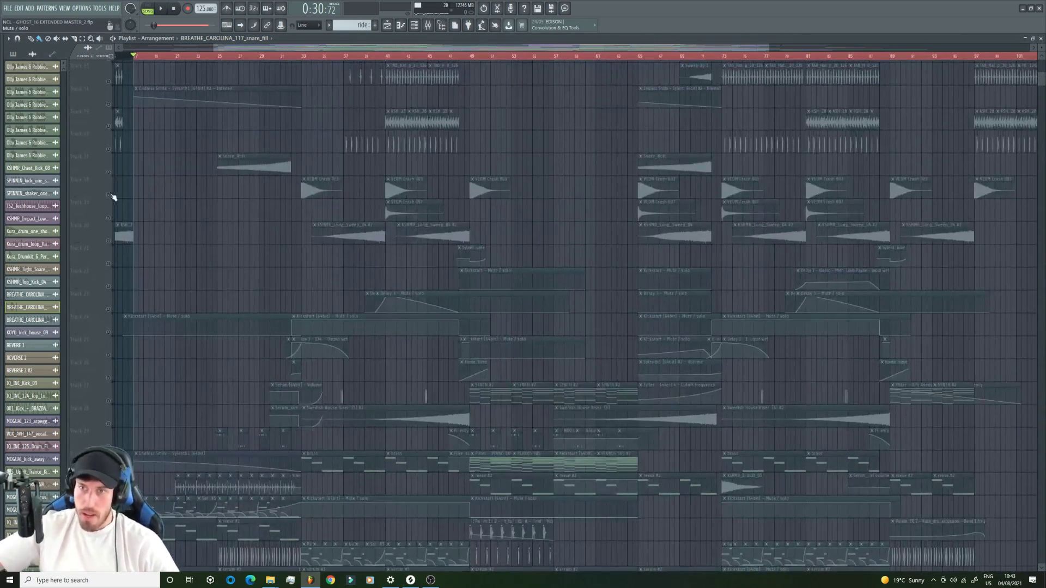
scroll(351, 279, "up", 5)
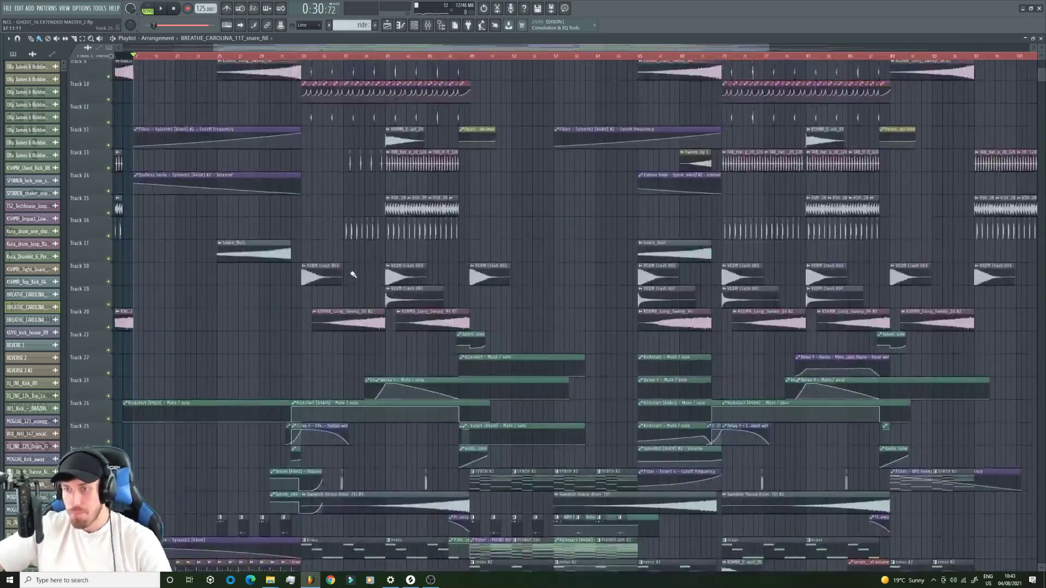
scroll(353, 284, "down", 20)
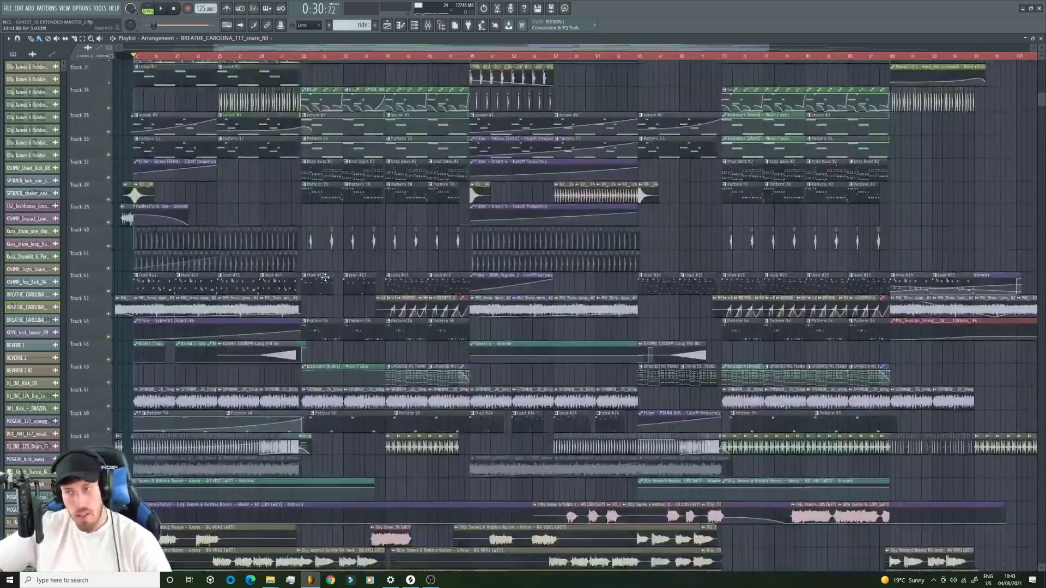
- Play the soloed drum layer on Track 64 from about bar 33
scroll(177, 298, "down", 7)
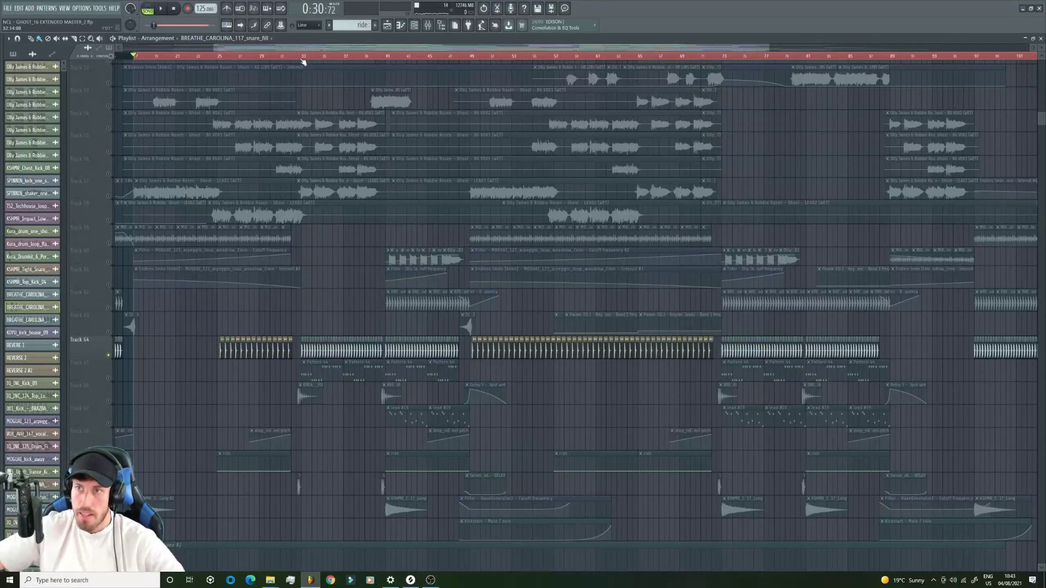
left_click(303, 57)
key("space")
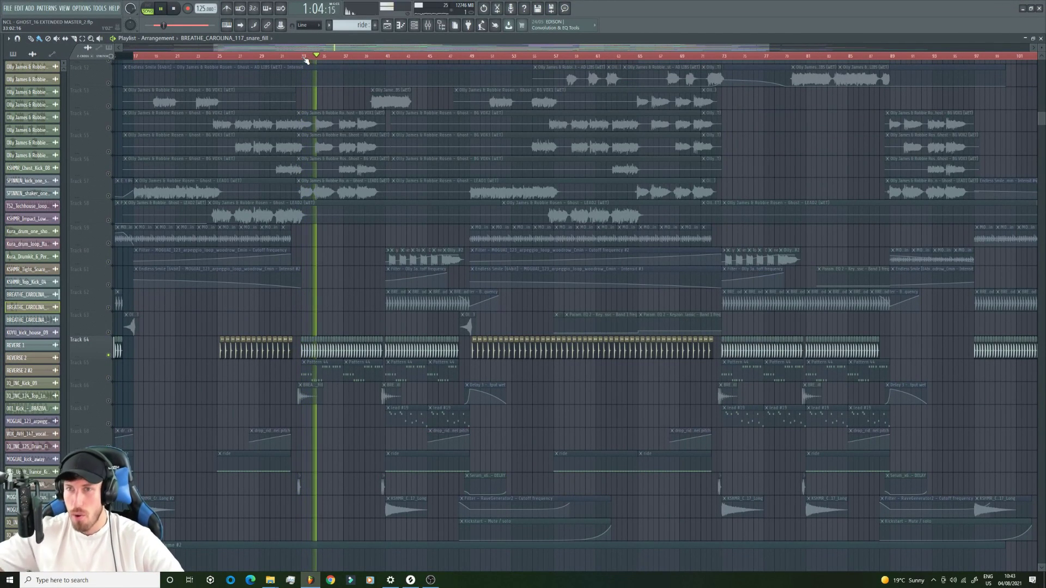
scroll(269, 387, "down", 1)
scroll(268, 387, "up", 18)
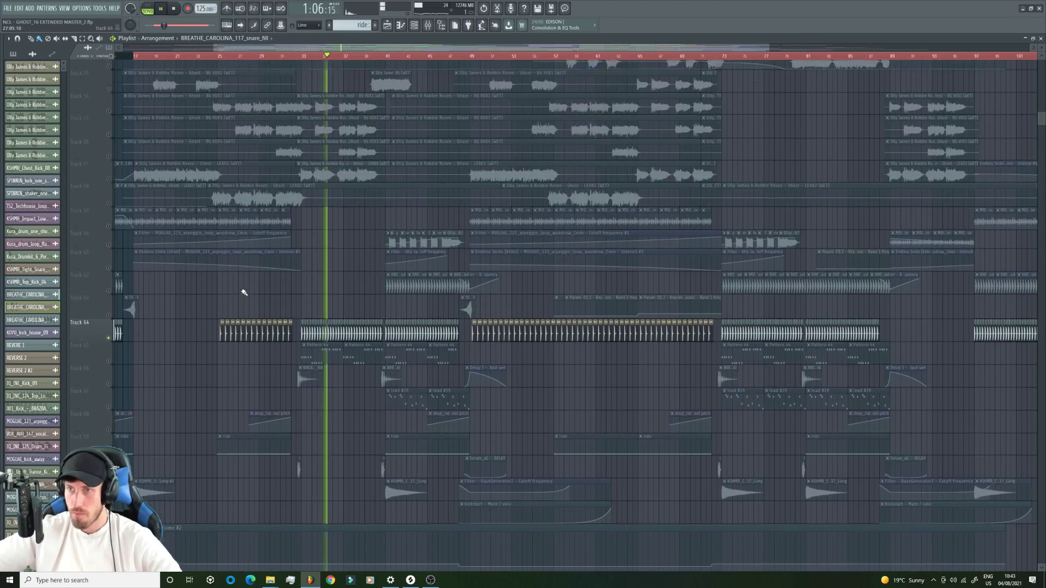
scroll(237, 292, "up", 4)
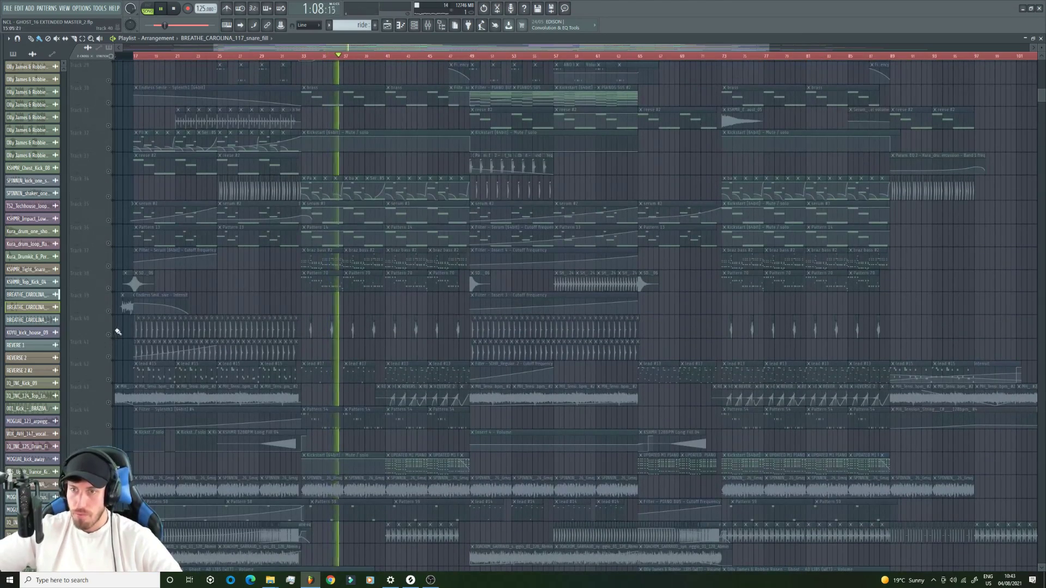
- Solo the short clips on Track 40 and play them from about bar 33
key("space")
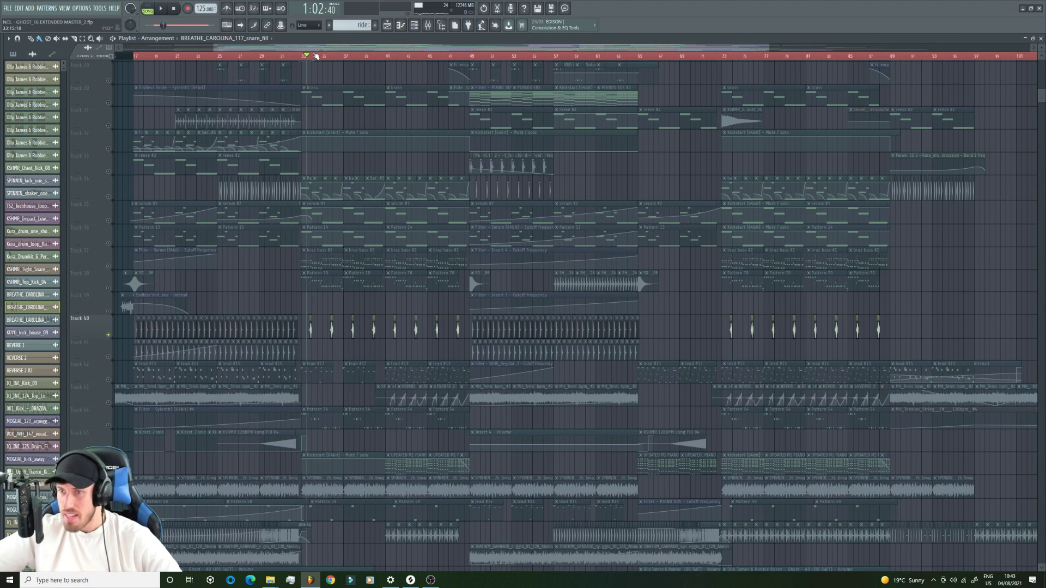
key("space")
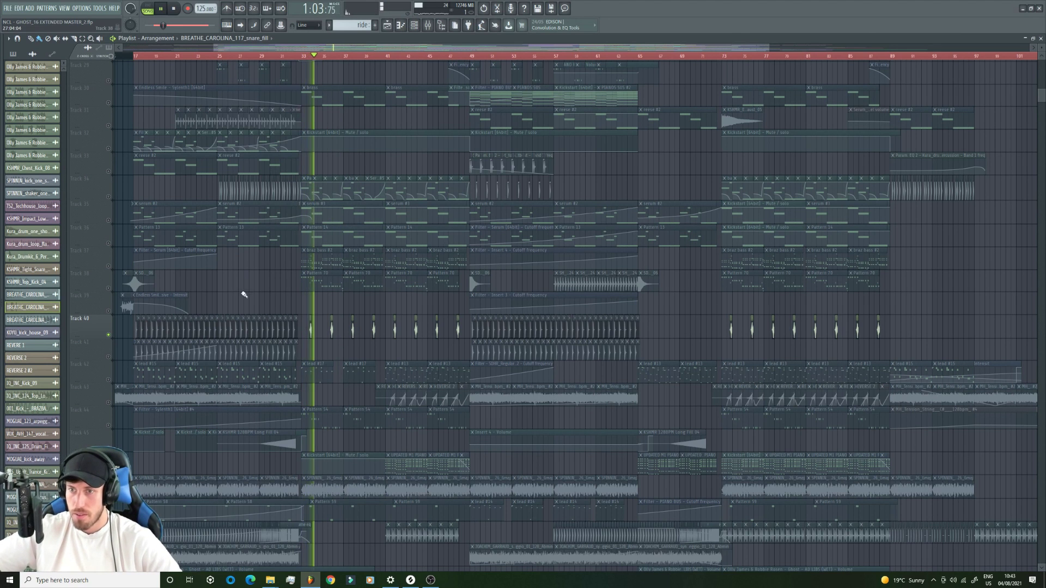
left_click(314, 340)
key("space")
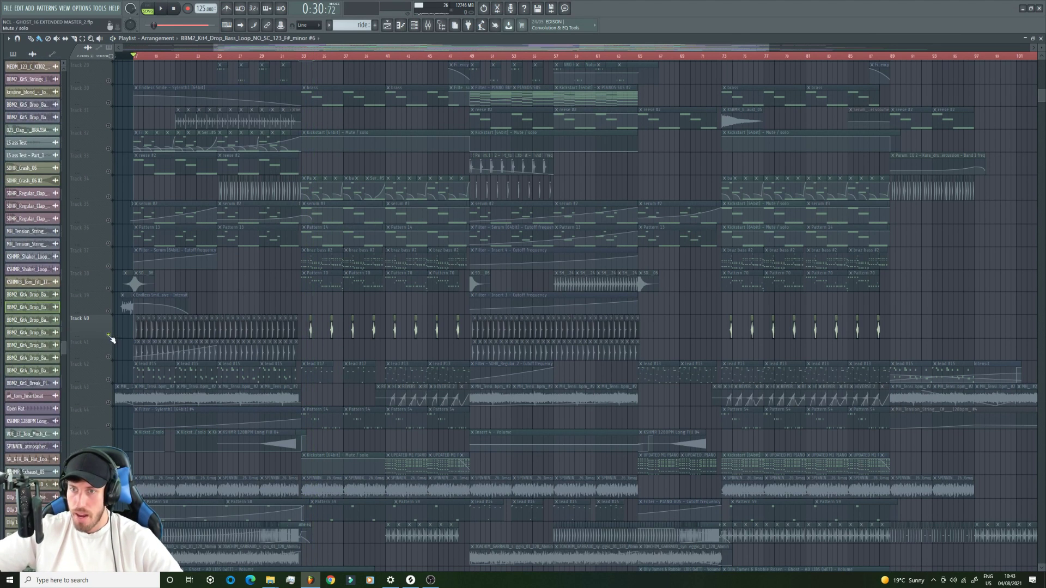
- Solo Track 37, set the playhead to bar 33 and open the first braz bass #2 clip's notes
left_click(114, 268)
left_click(303, 57)
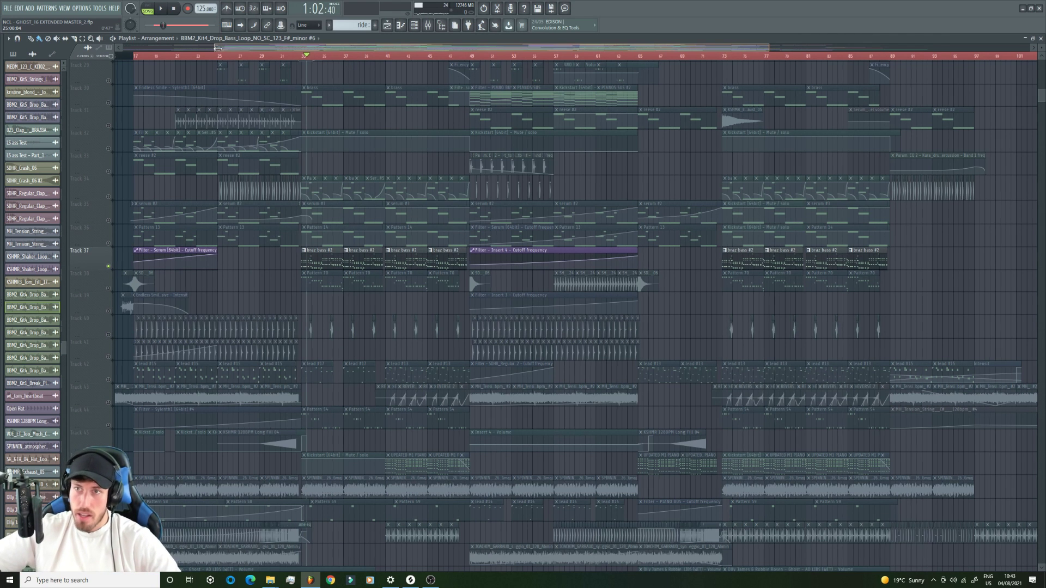
left_click_drag(767, 45, 415, 51)
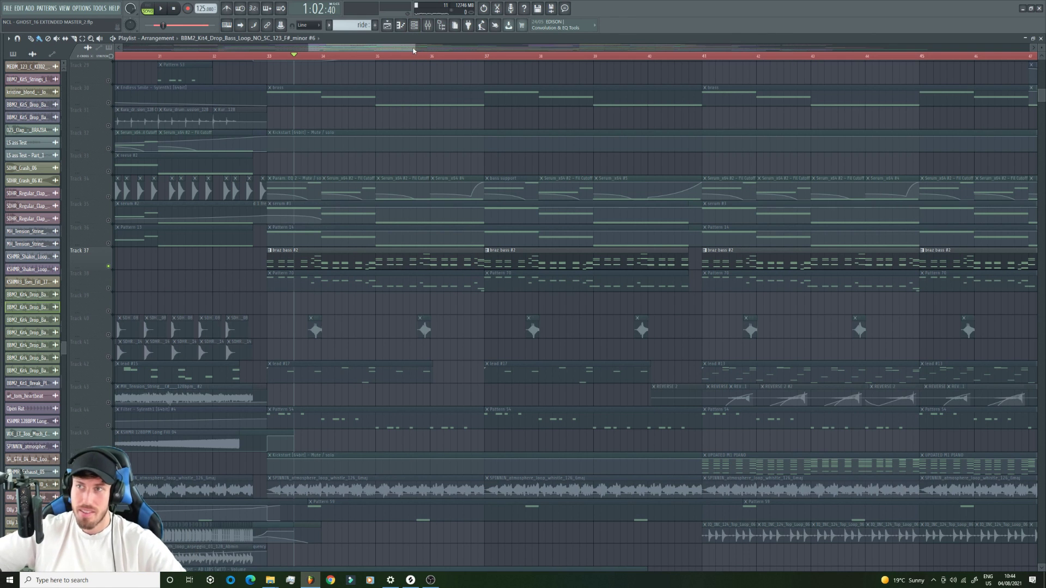
left_click_drag(414, 50, 402, 50)
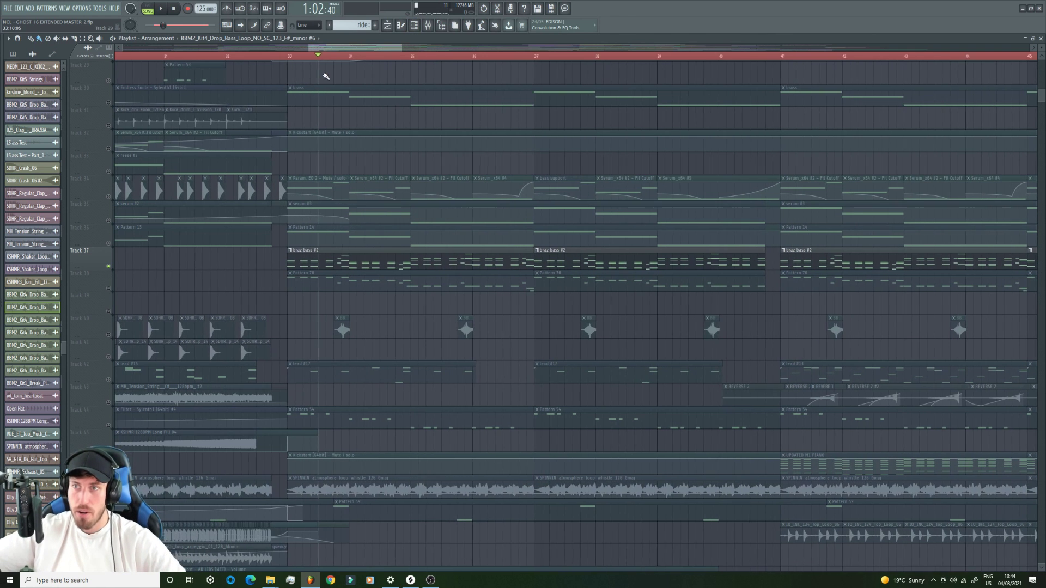
left_click(290, 56)
double_click(347, 255)
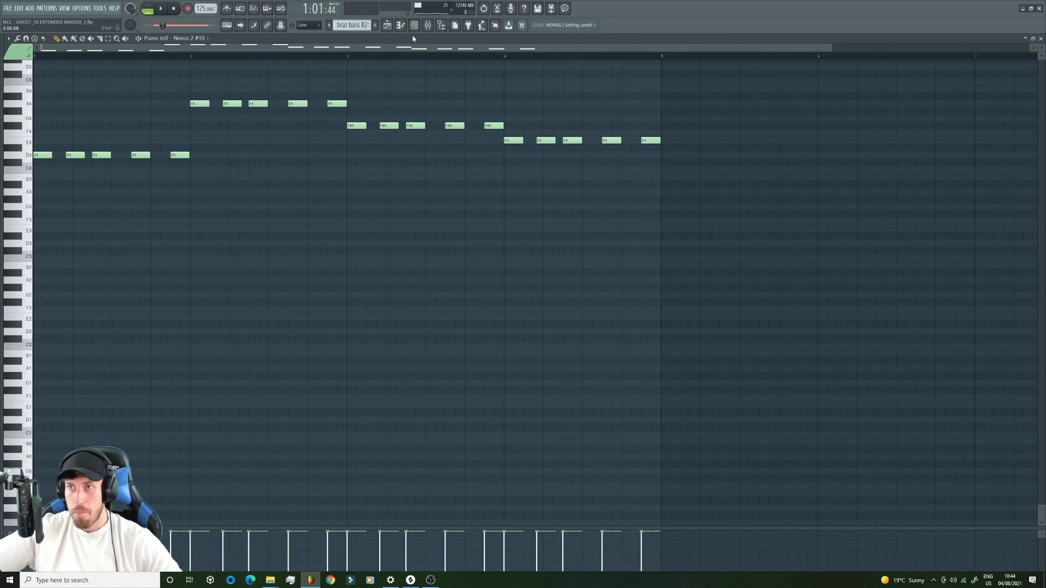
- Inspect the Vette! bass preset on the Nexus 2 #11 channel while playing the braz bass #2 pattern
key("F6")
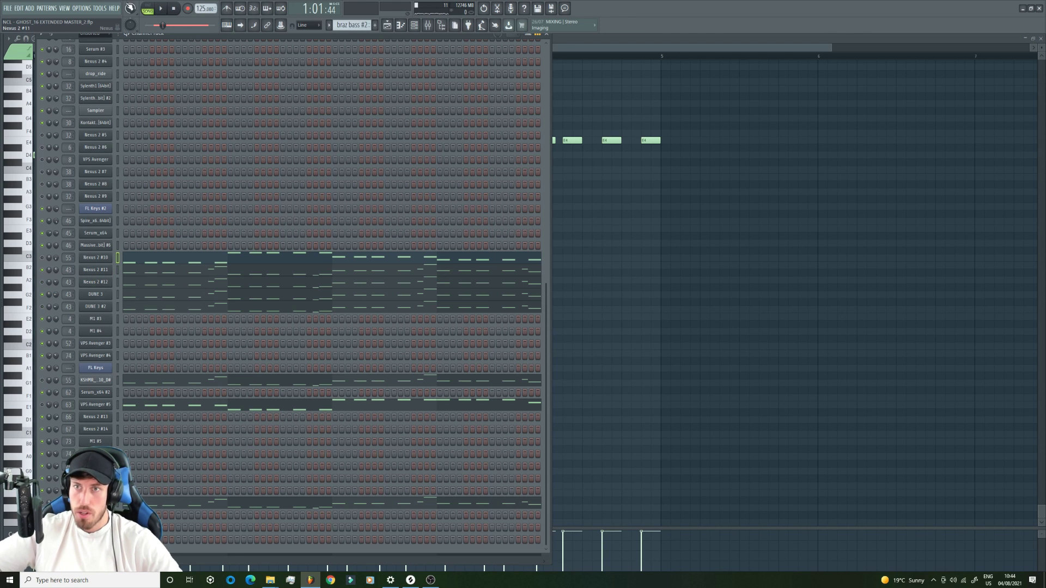
left_click(95, 270)
key("space")
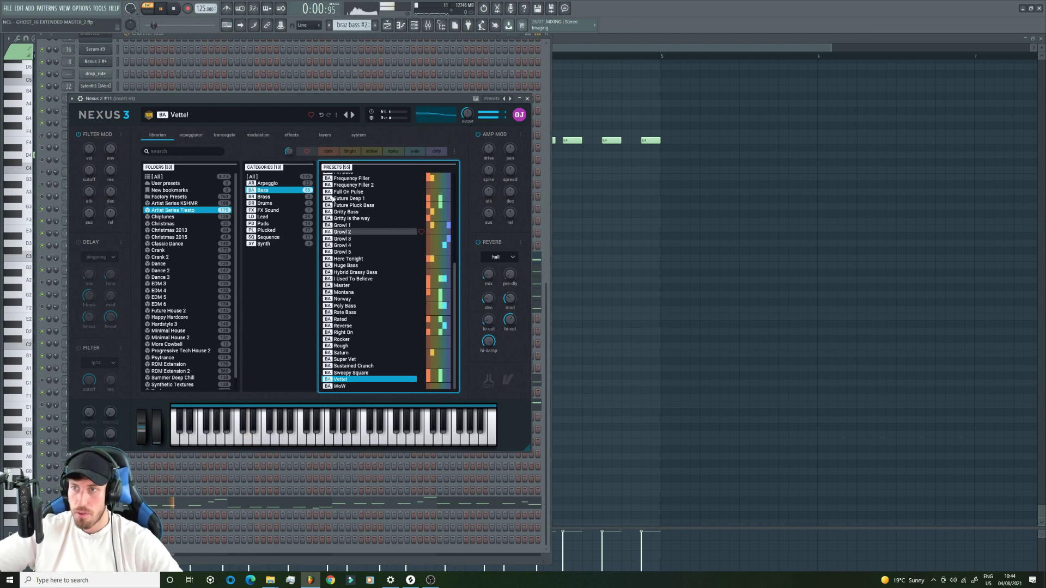
key("space")
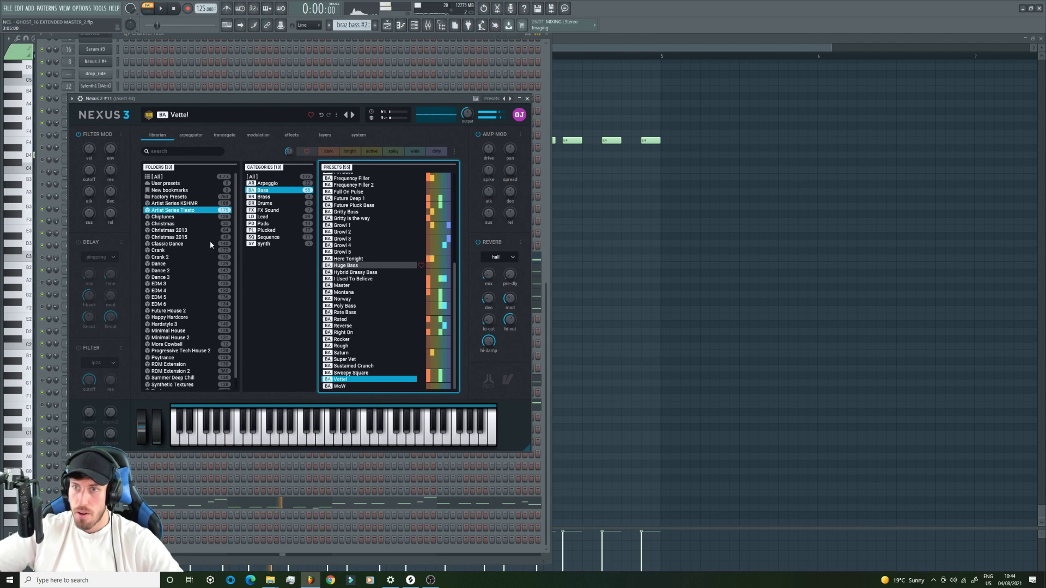
key("Escape")
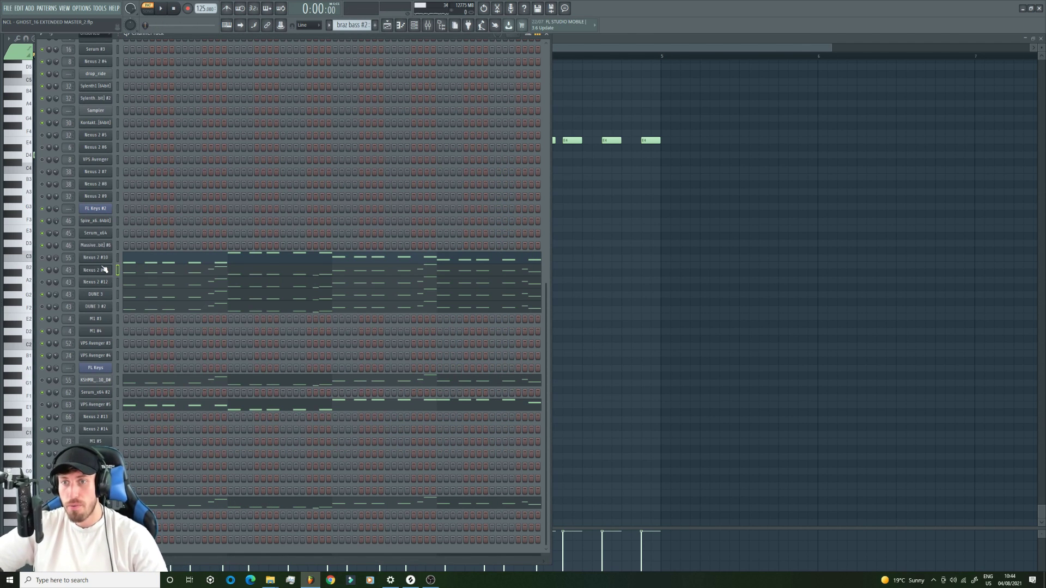
- Check the Nexus 2 #11 notes in the piano roll and play the braz bass #2 pattern with the channel rack over the playlist
right_click(105, 269)
left_click(122, 272)
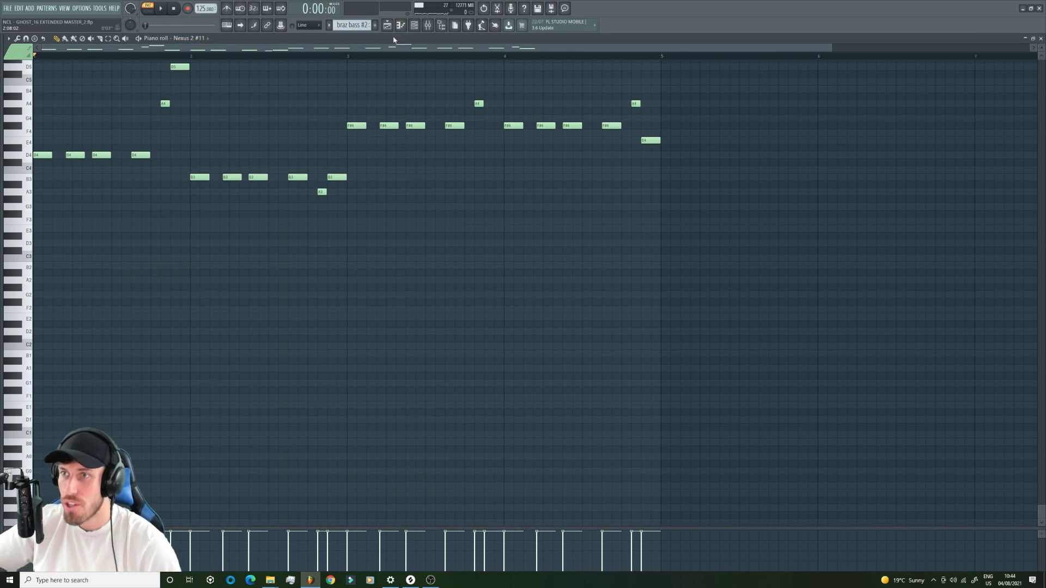
left_click(414, 25)
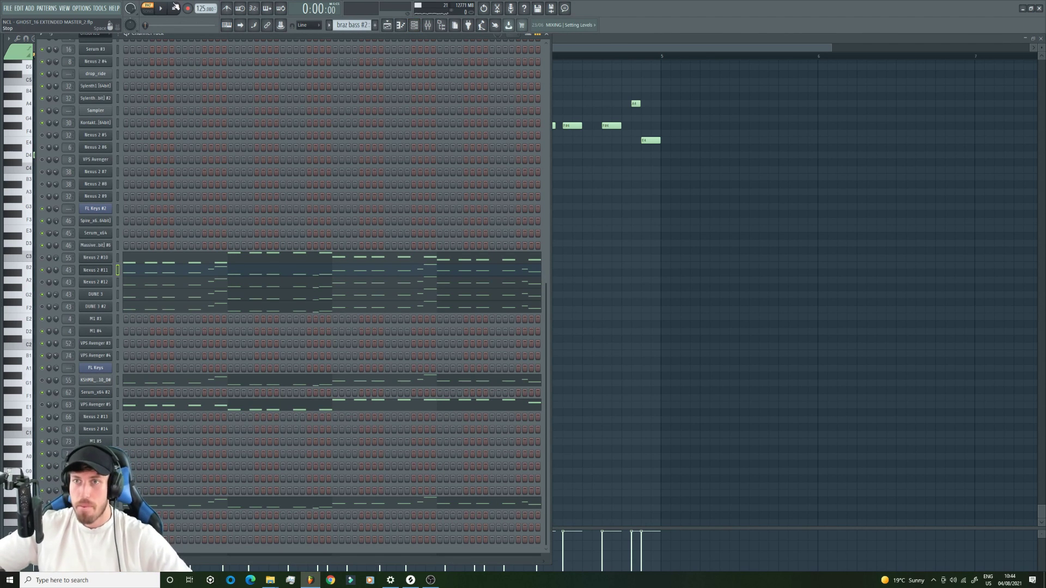
key("space")
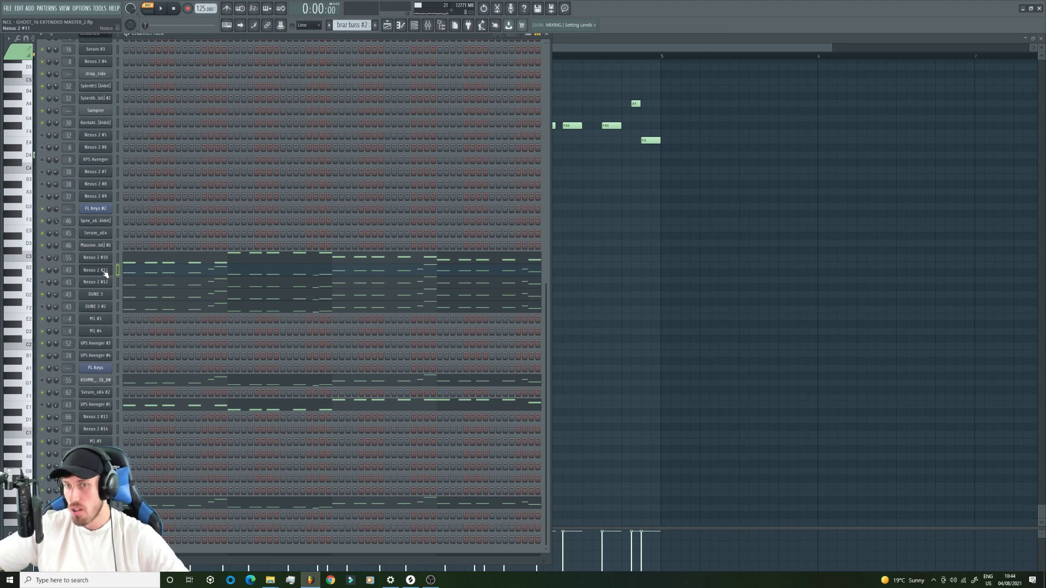
key("space")
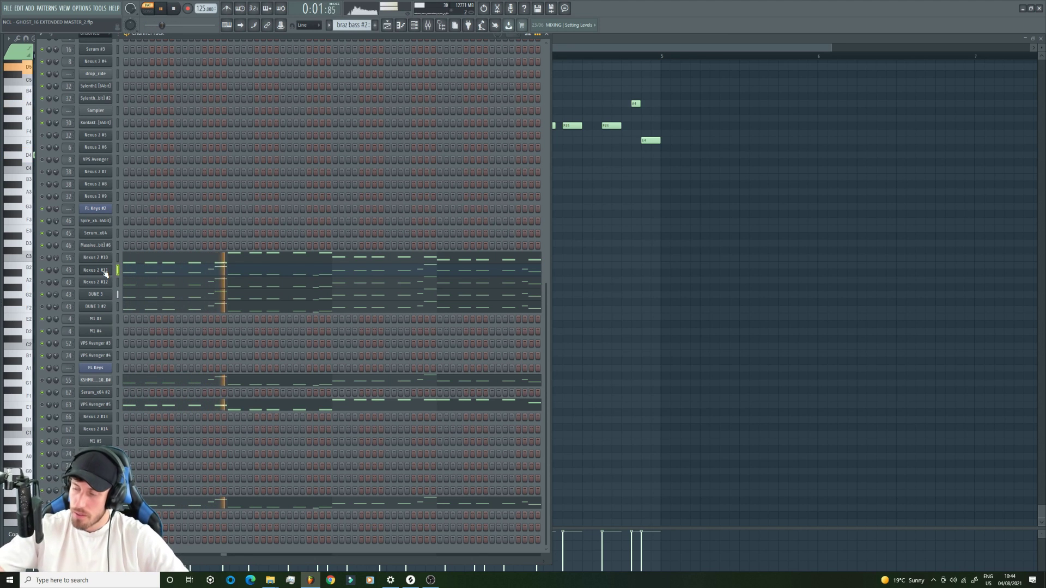
right_click(105, 273)
key("Escape")
key("F5")
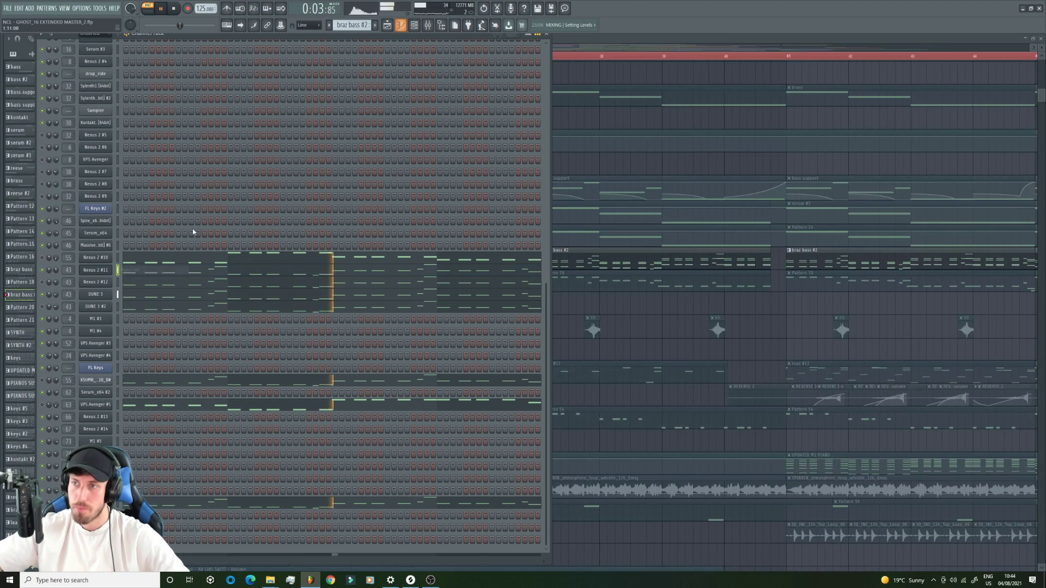
key("space")
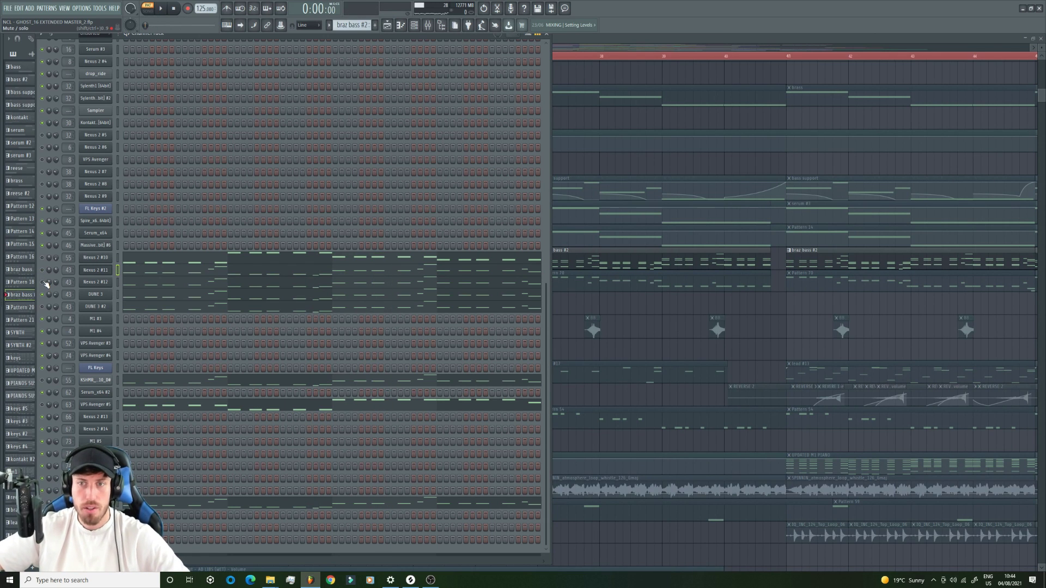
- Audition the Nexus 2 #11, DUNE 3 and DUNE 3 #2 layers of the braz bass #2 pattern individually
key("space")
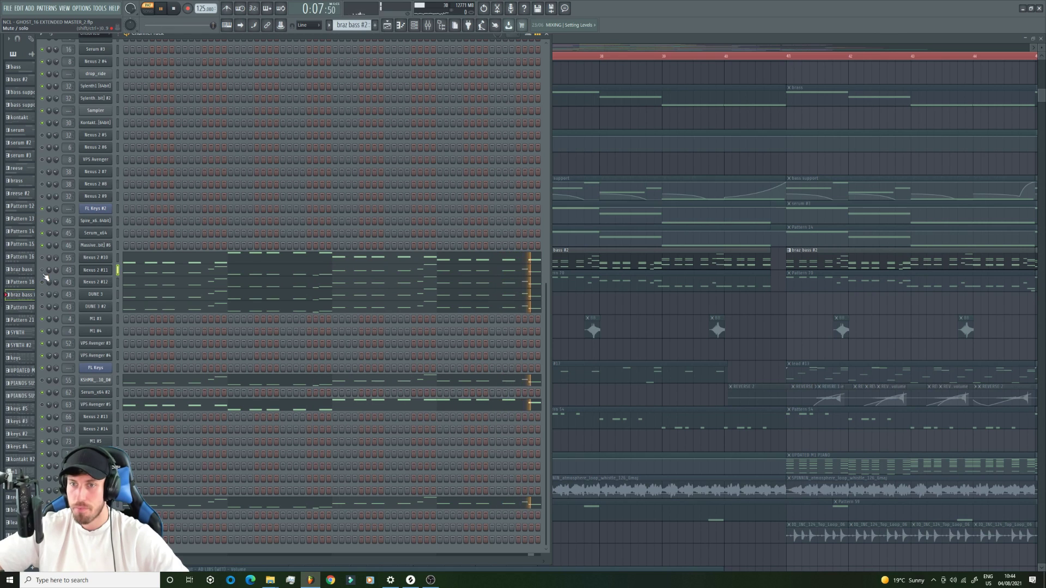
key("space")
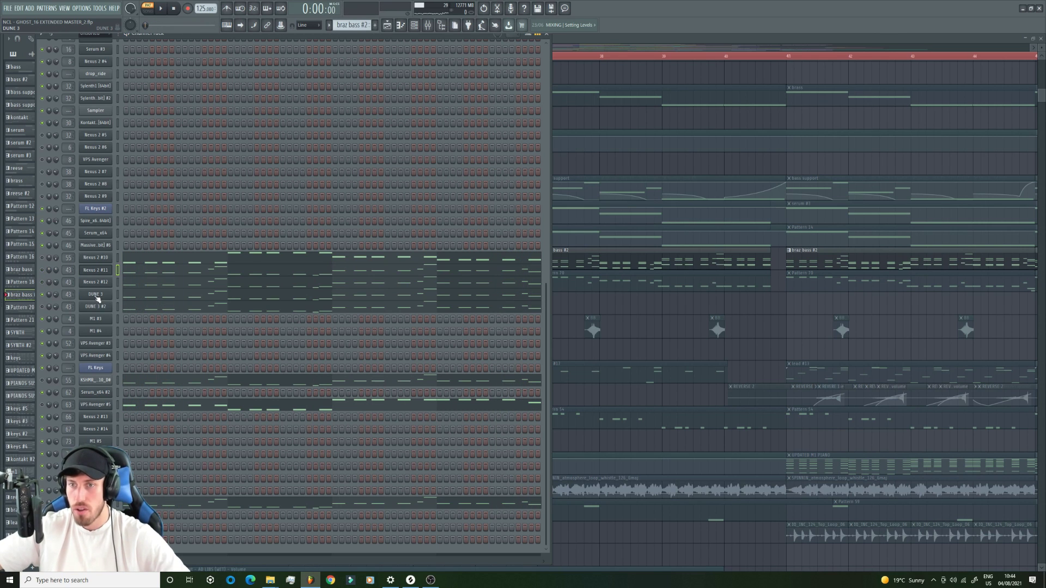
key("space")
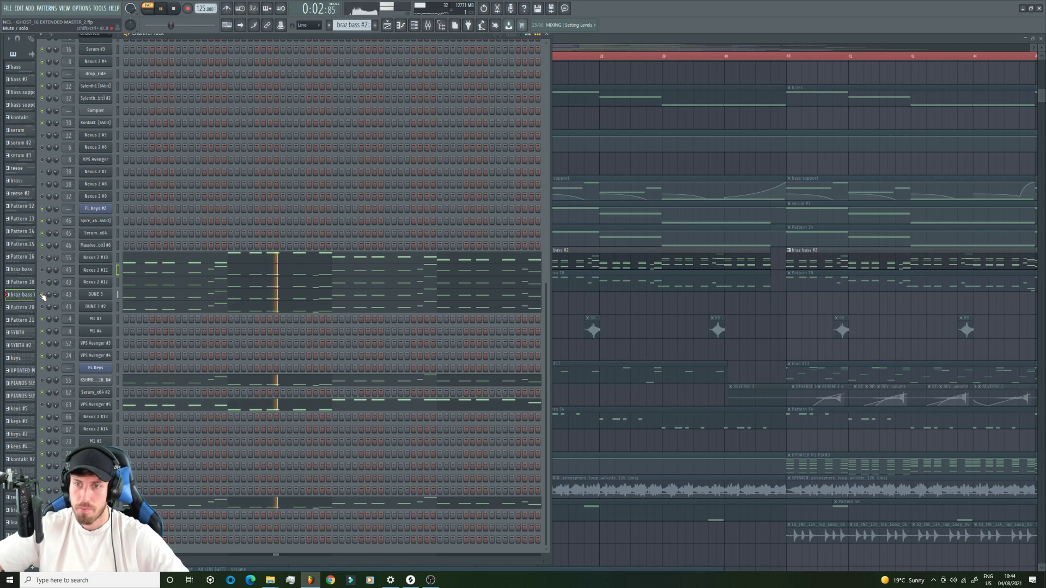
key("space")
key("space")
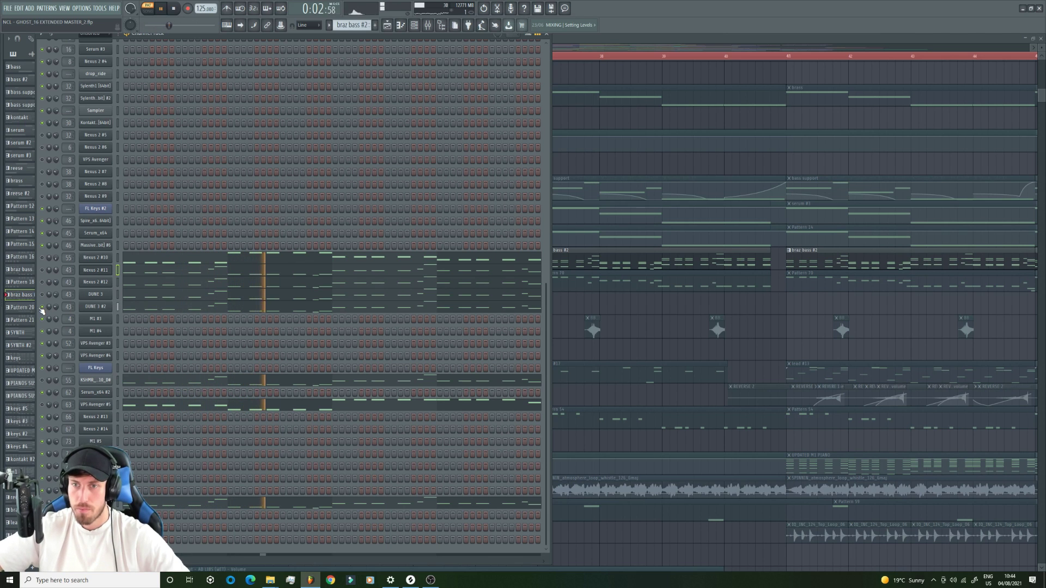
key("space")
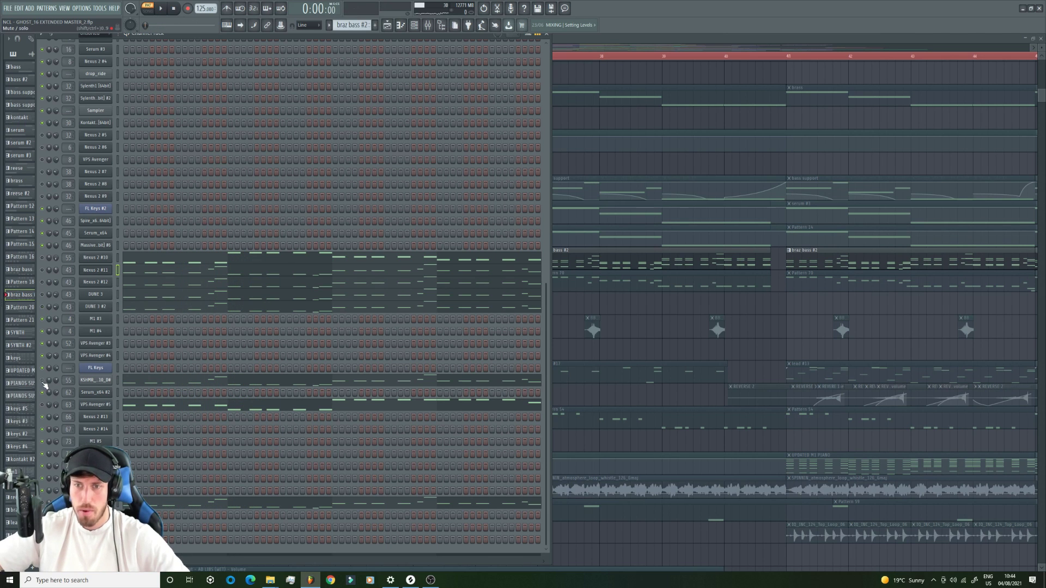
- View the KSHMR_Synth_Shot_10_D# sample settings and play that layer in the braz bass #2 pattern
left_click(101, 381)
left_click(17, 91)
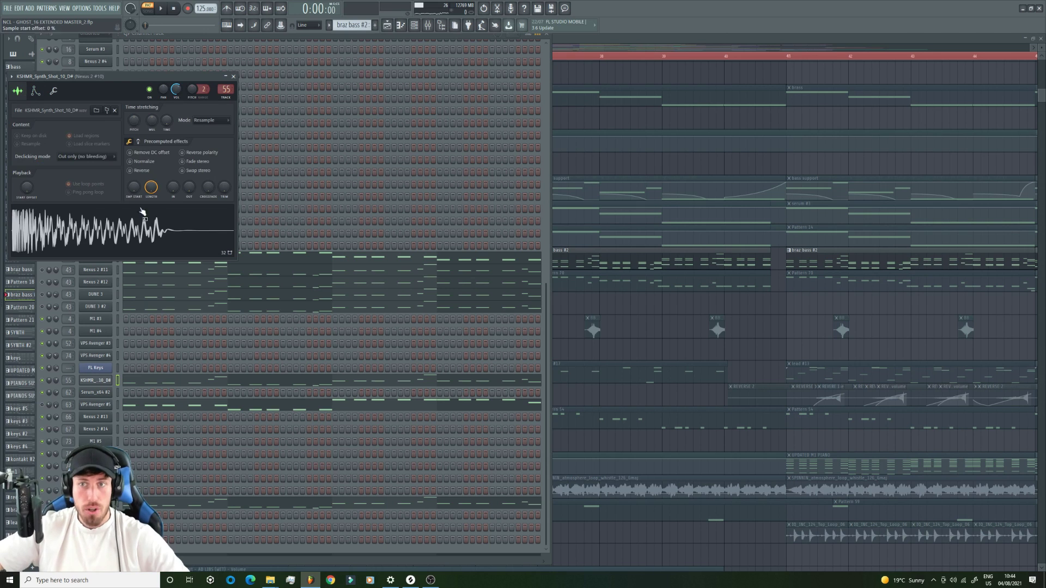
left_click(100, 381)
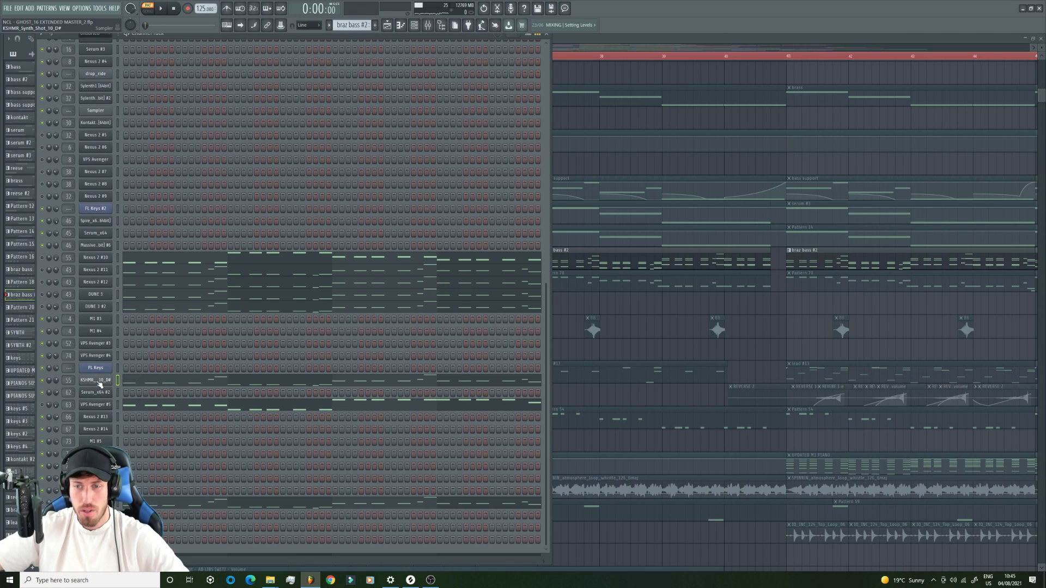
key("space")
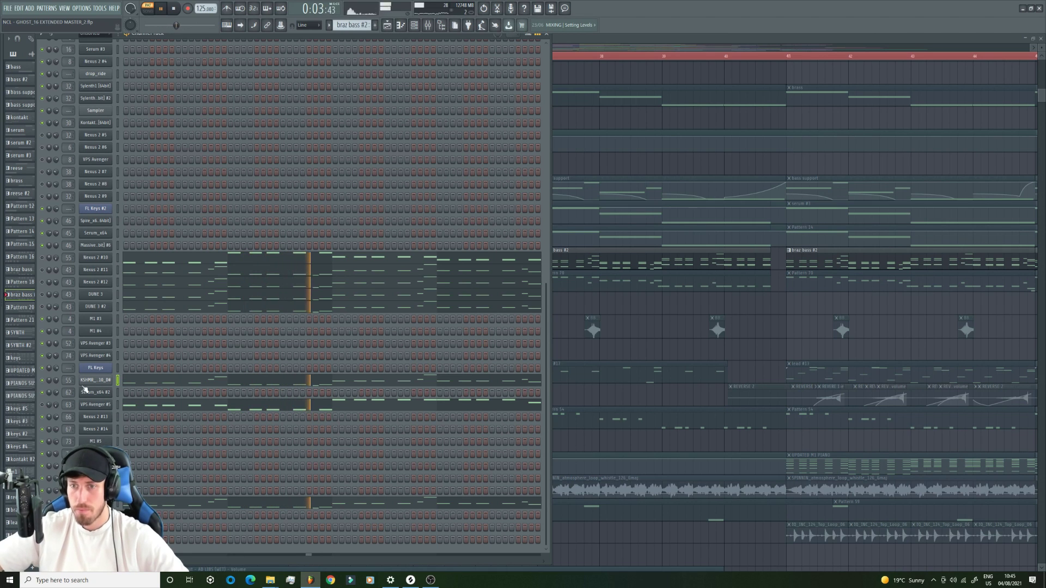
key("space")
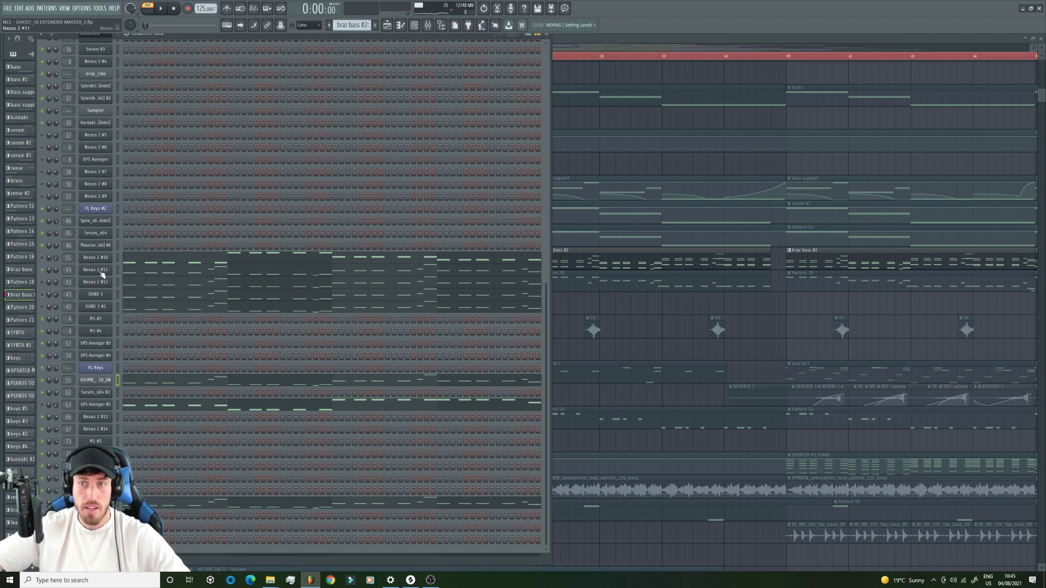
- Play the KSHMR synth shot layered with Nexus 2 #11, and again with Nexus 2 #12 and both DUNE 3 channels added
key("space")
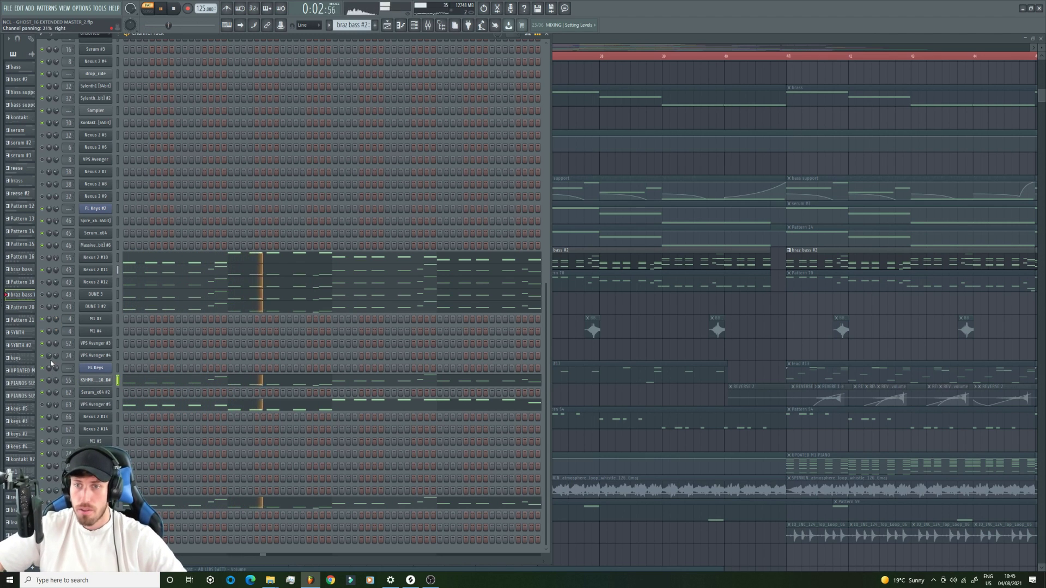
key("space")
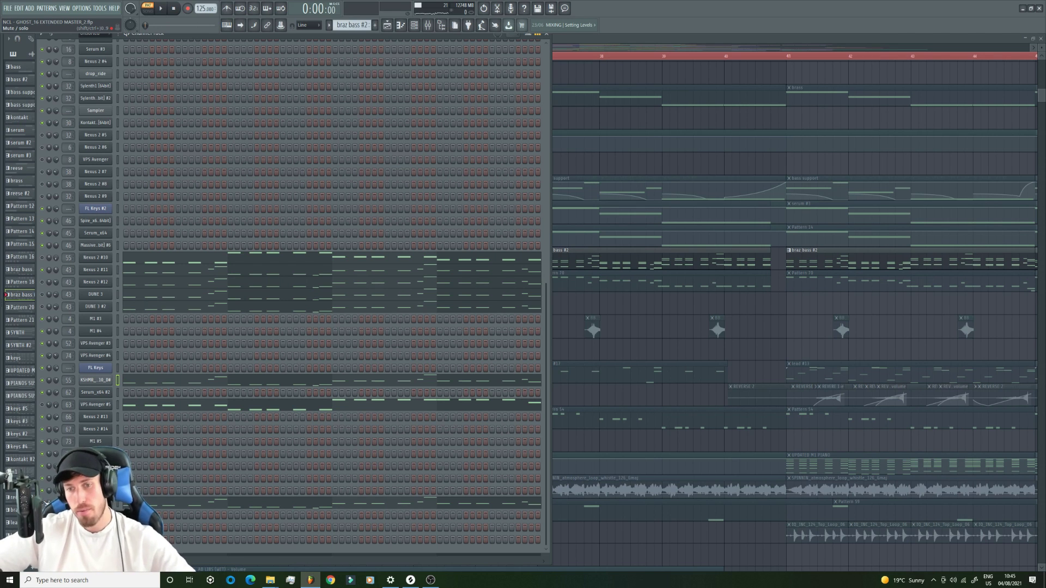
key("space")
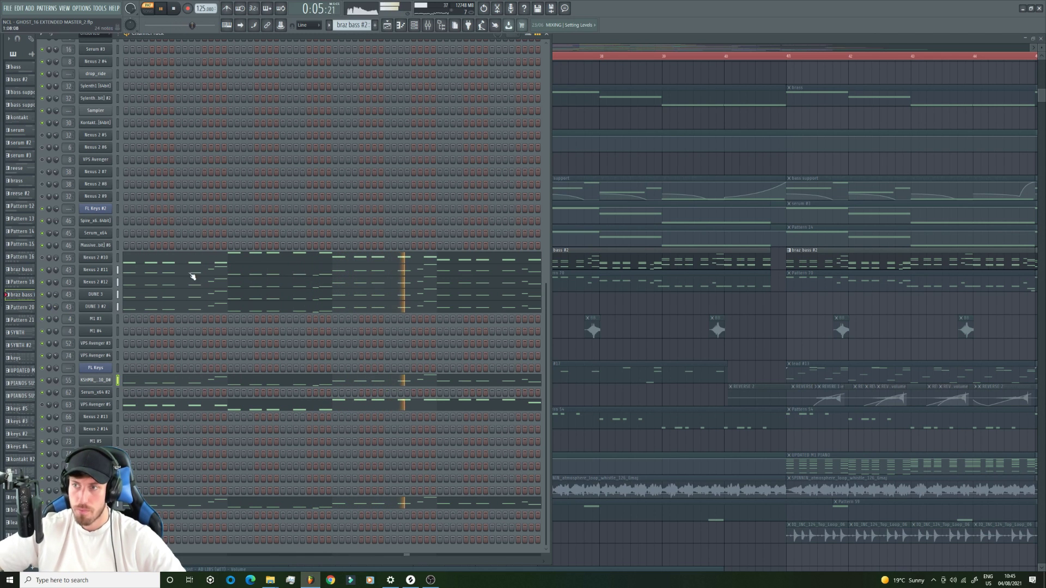
- Open the Nexus 2 #11 channel's notes in the piano roll
scroll(177, 461, "up", 6)
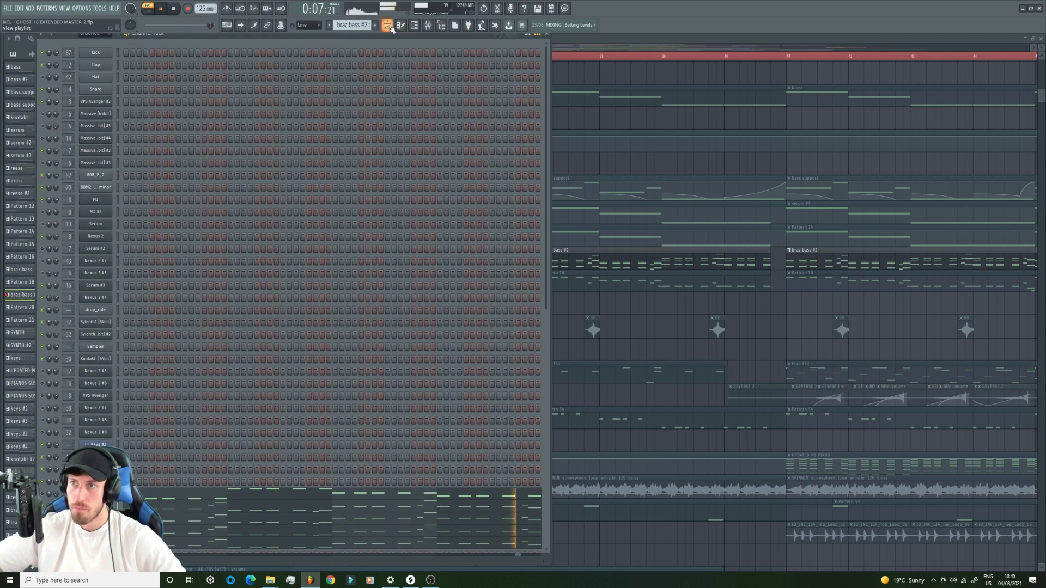
right_click(177, 461)
left_click(201, 456)
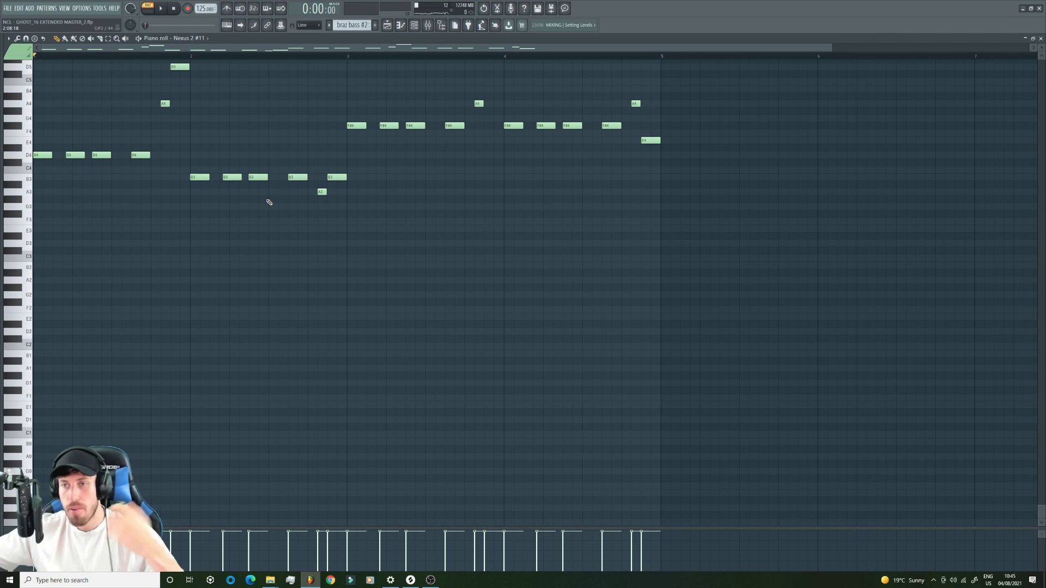
- Play the braz bass #2 pattern and take a closer look at its Nexus 2 #11 notes
scroll(269, 202, "up", 4)
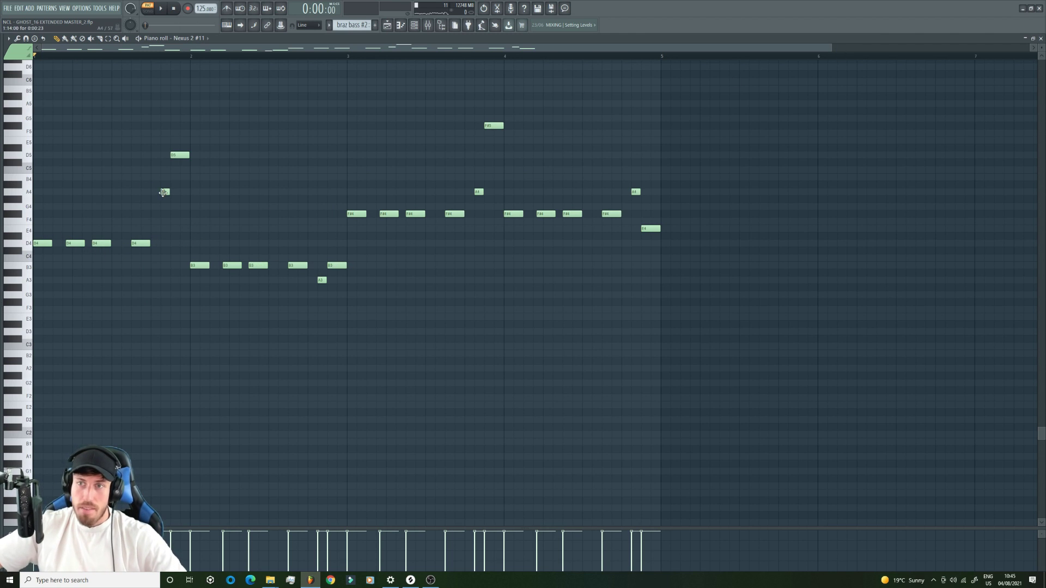
left_click(164, 10)
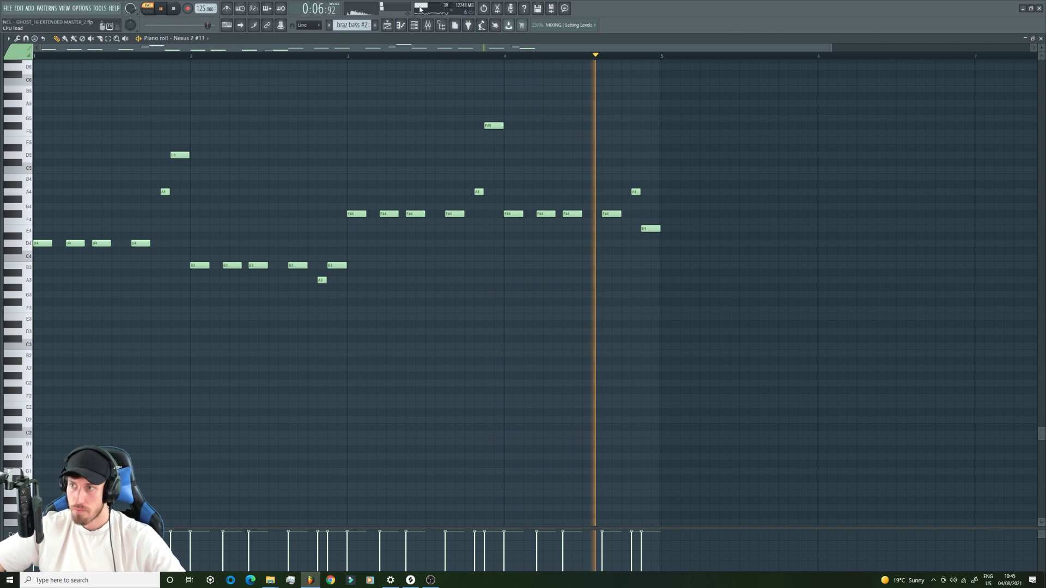
key("space")
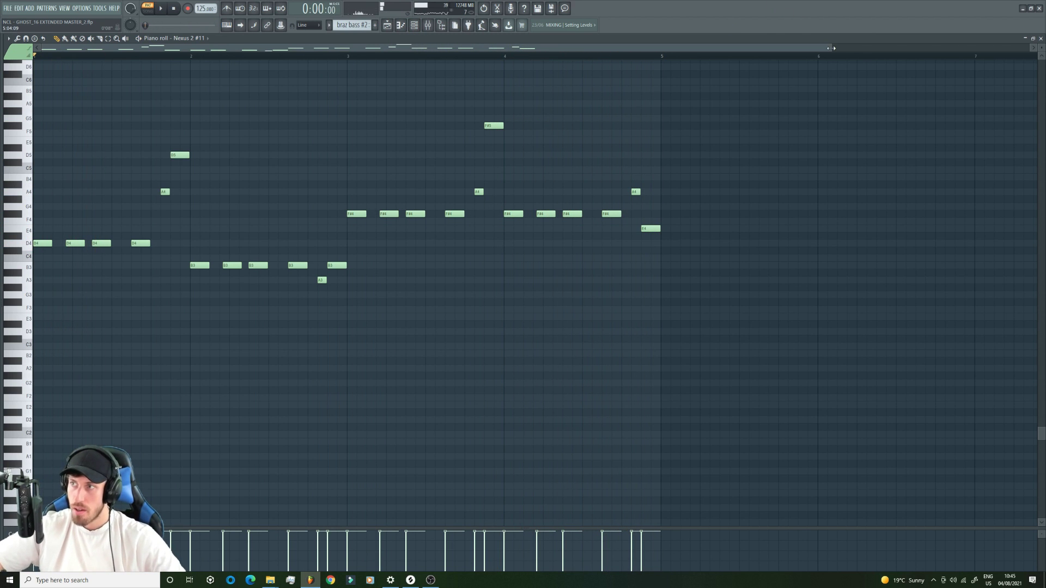
scroll(578, 89, "up", 3)
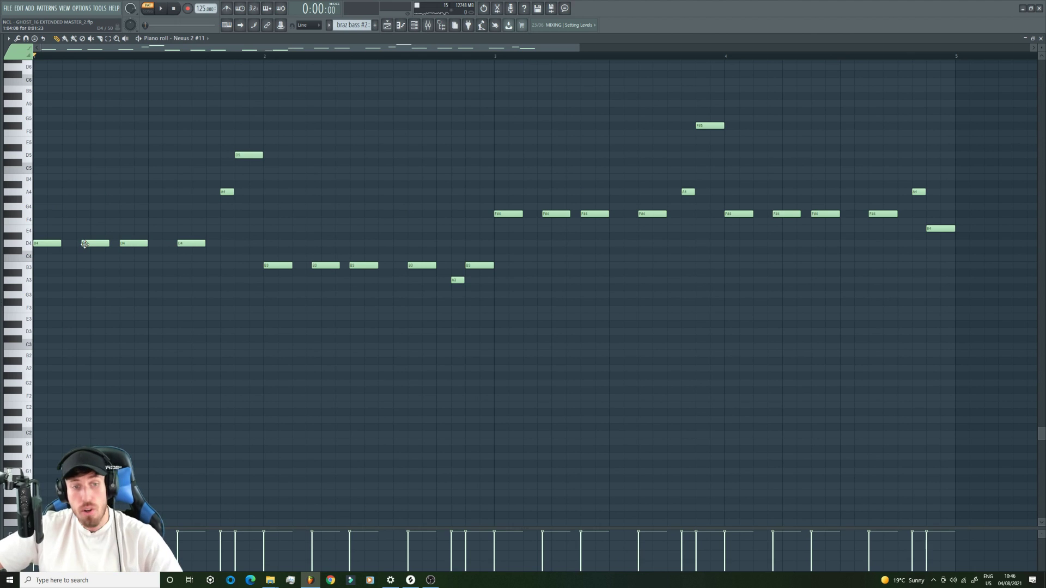
key("b")
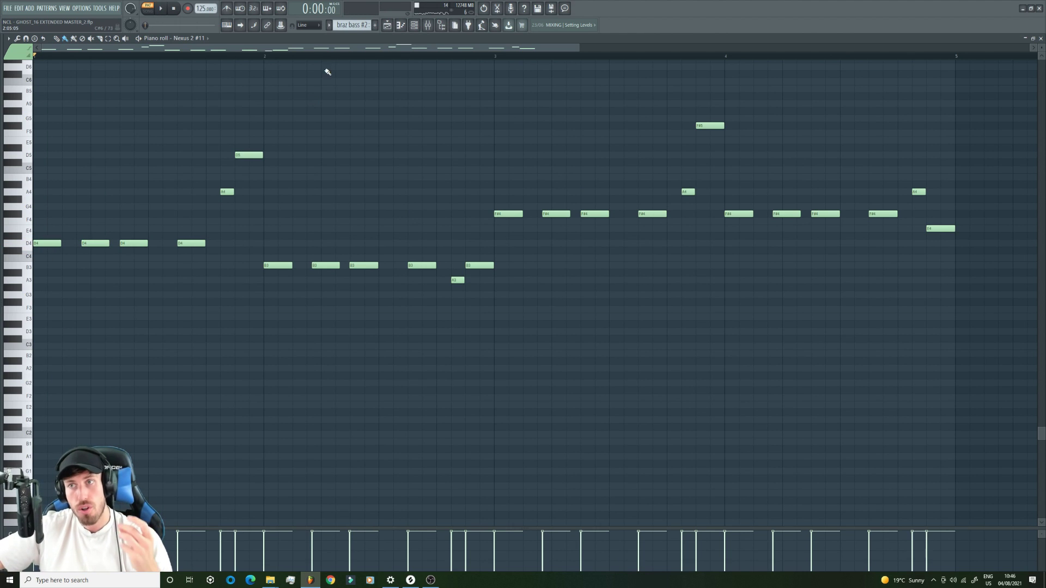
- Return to the arrangement and play the soloed braz bass #2 track from just before bar 33
left_click(387, 27)
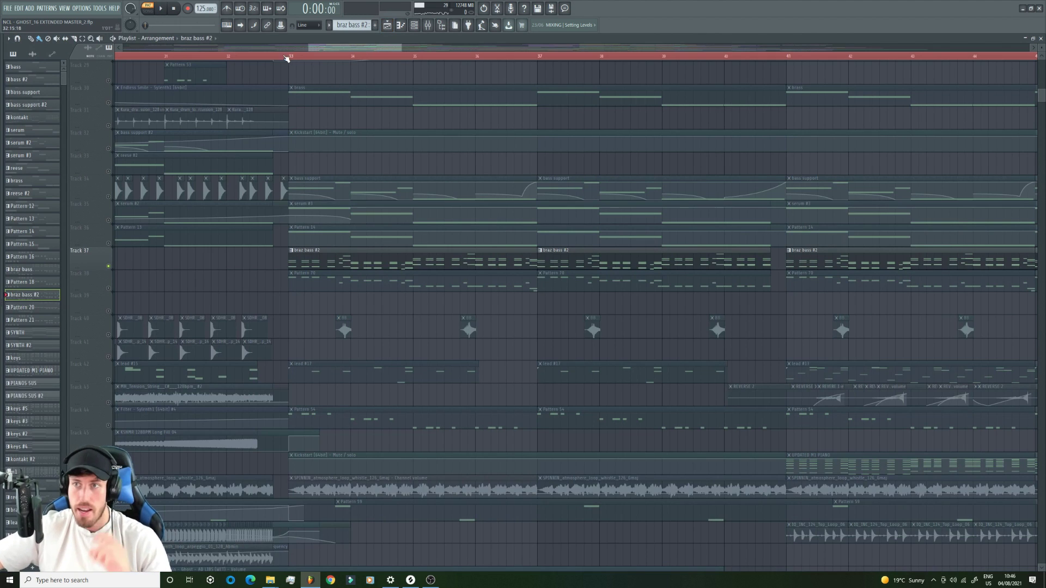
key("l")
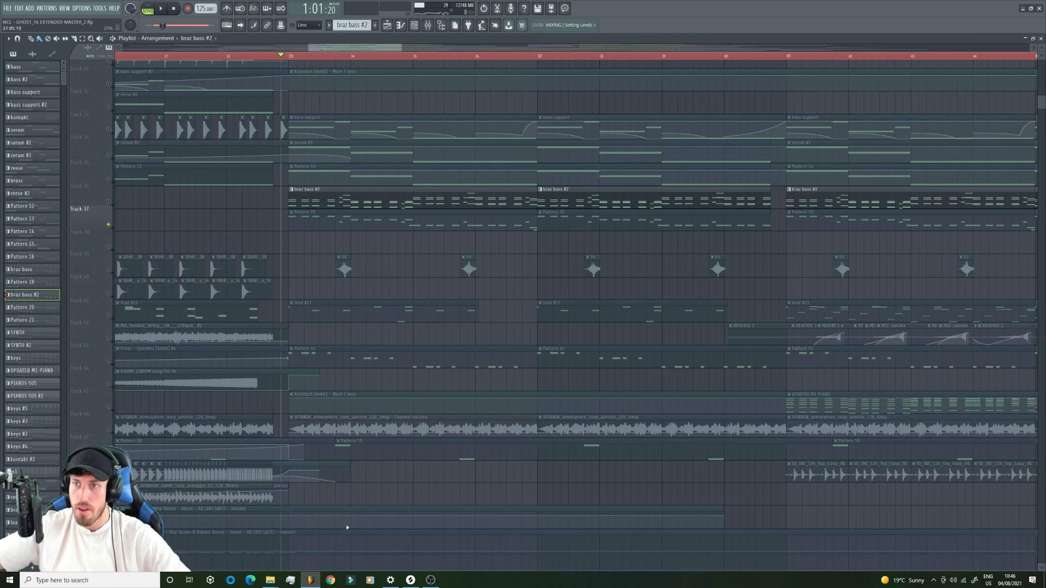
scroll(343, 467, "down", 6)
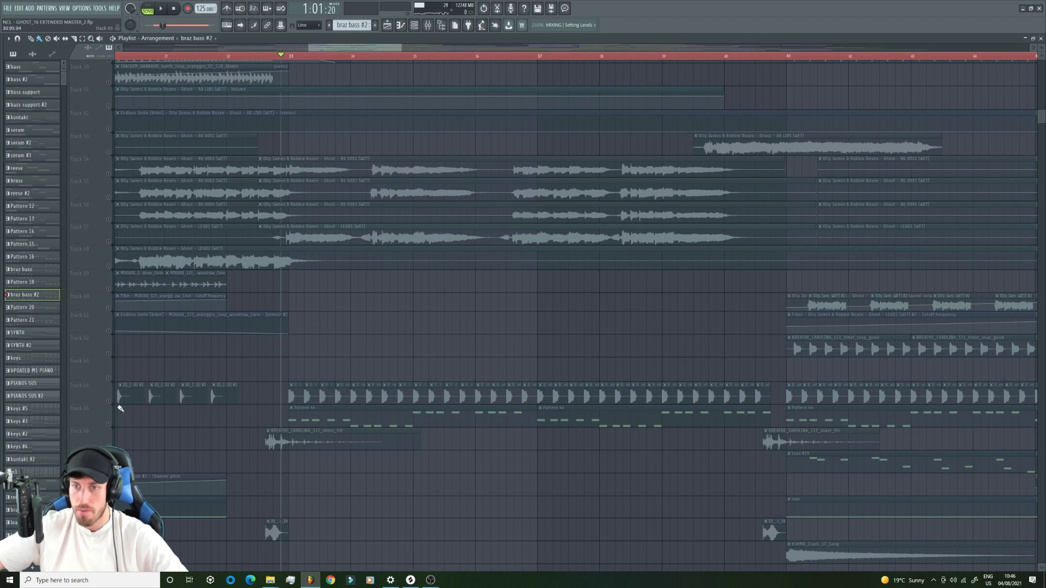
key("space")
scroll(203, 423, "up", 5)
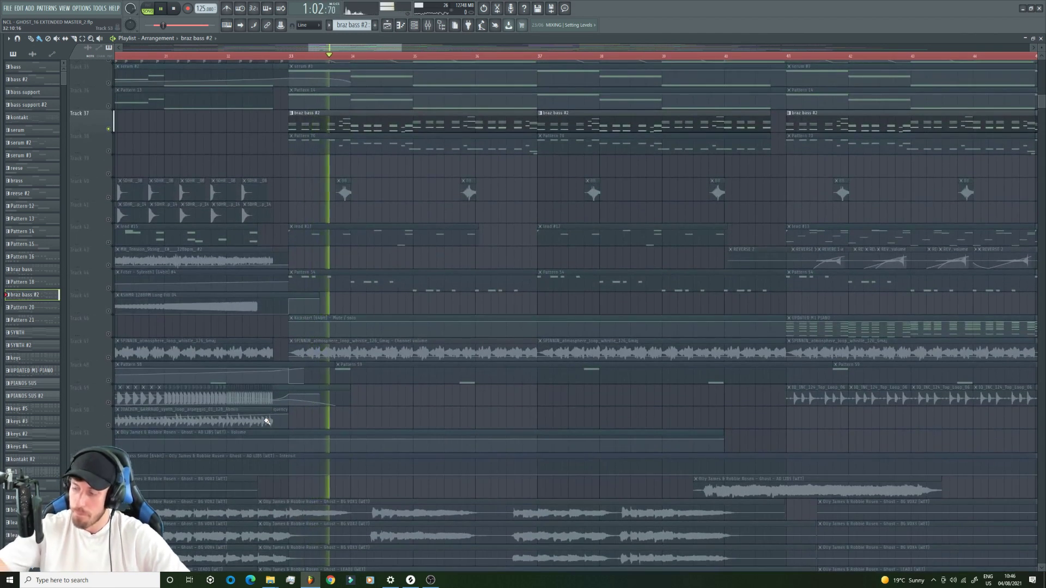
scroll(333, 428, "up", 2)
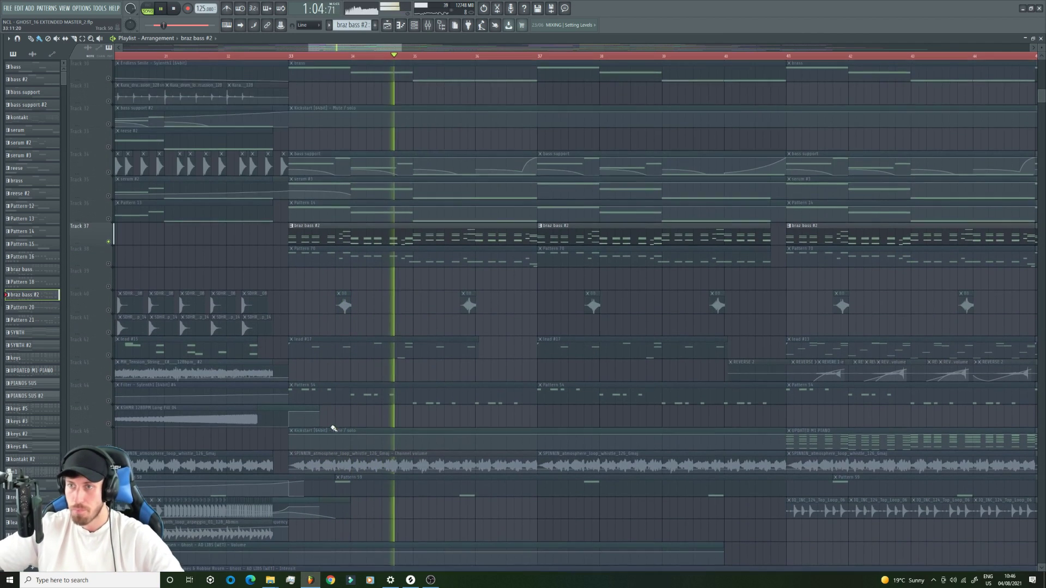
key("space")
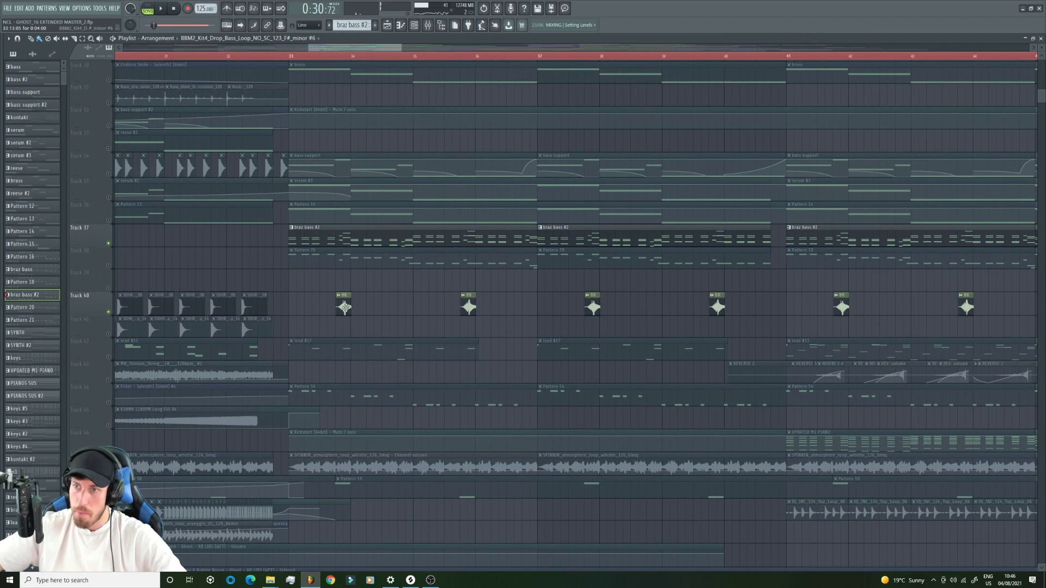
- View the BBM2_Kit4_Drop_Bass_Loop #6 sample settings and play its clips together with the braz bass #2 track
double_click(344, 308)
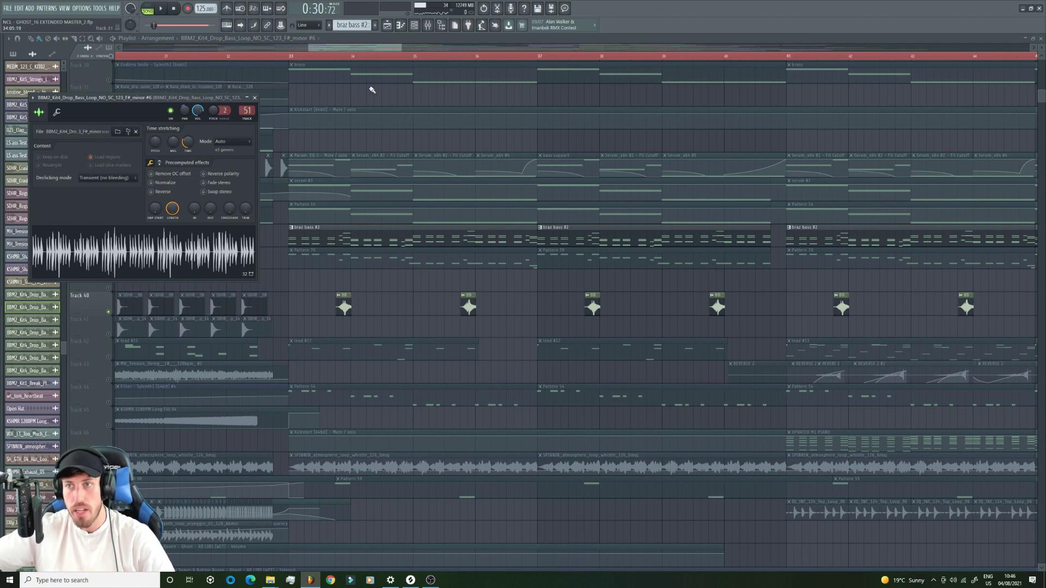
left_click(300, 62)
key("space")
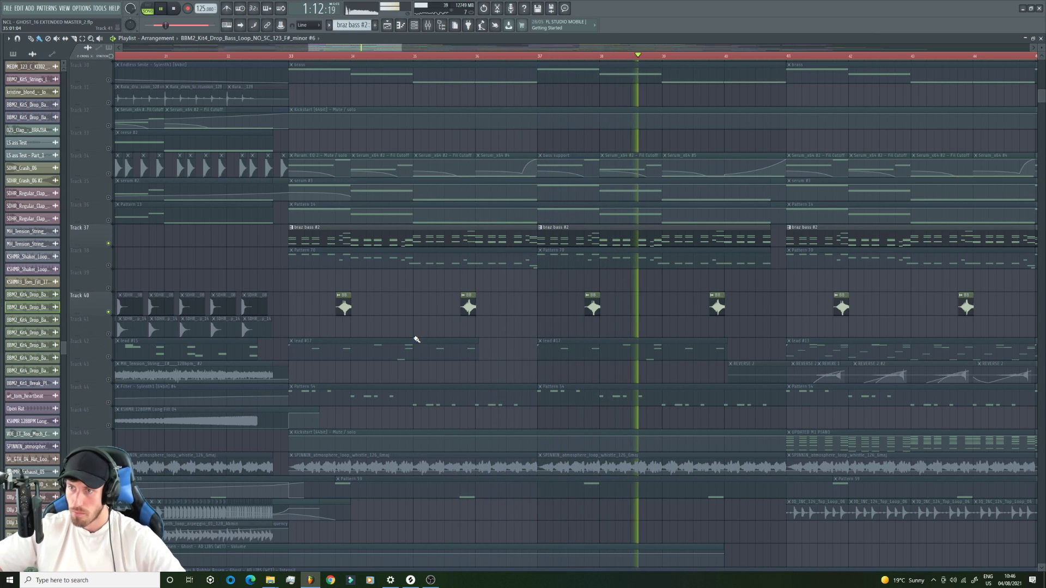
key("space")
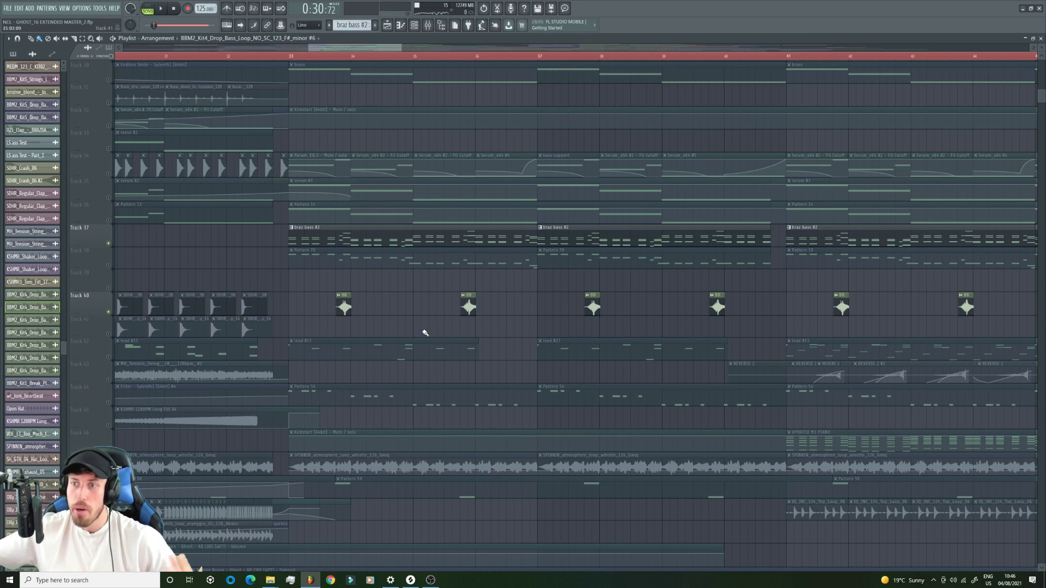
- Unmute the Pattern 70 track and mute the braz bass #2 track
scroll(434, 339, "up", 4)
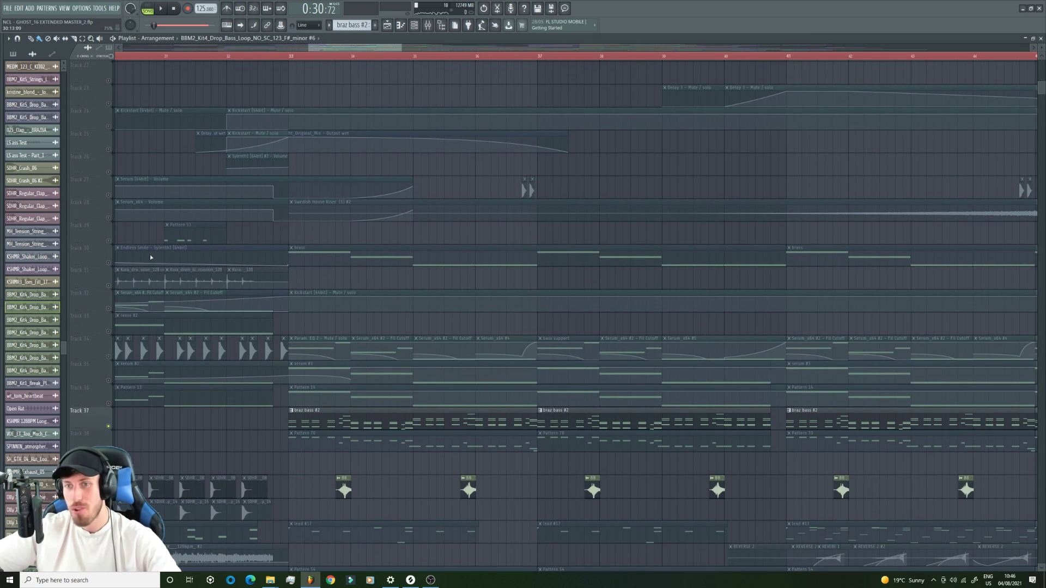
left_click(108, 449)
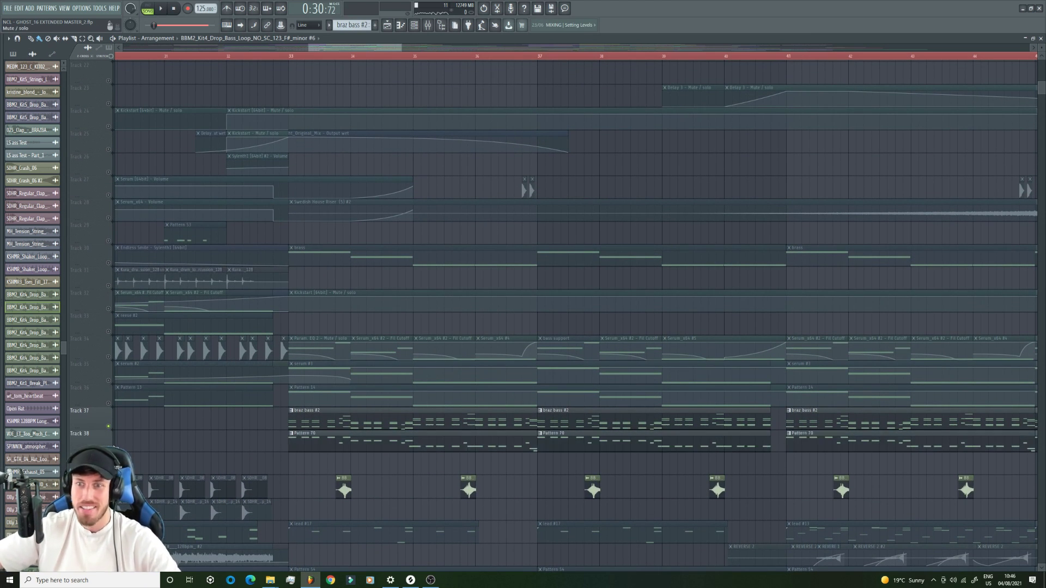
left_click(281, 57)
left_click(109, 428)
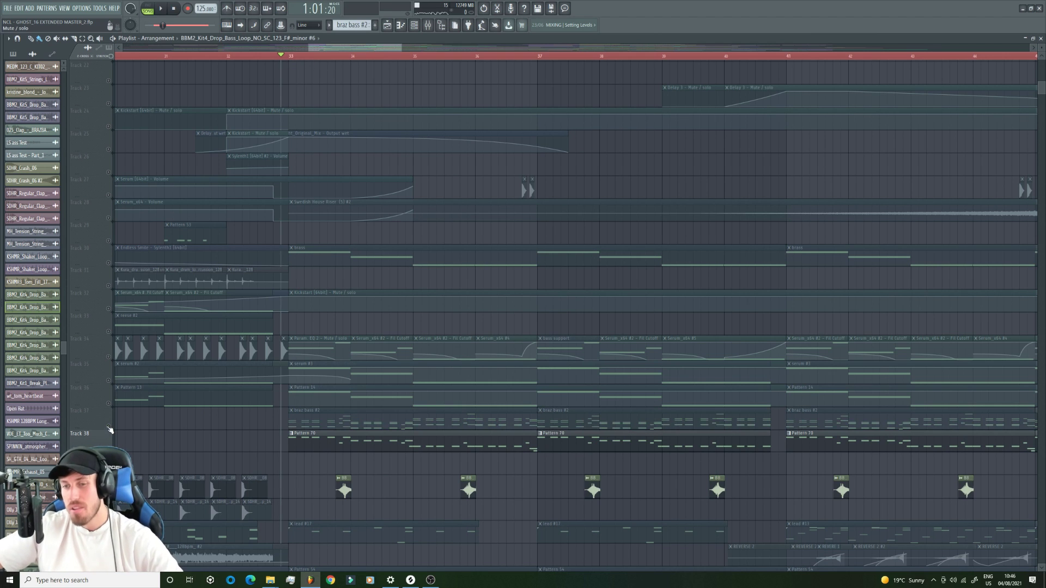
- Play the Pattern 70 track with the drop bass loop clips from around bar 33, and stop playback
left_click(266, 57)
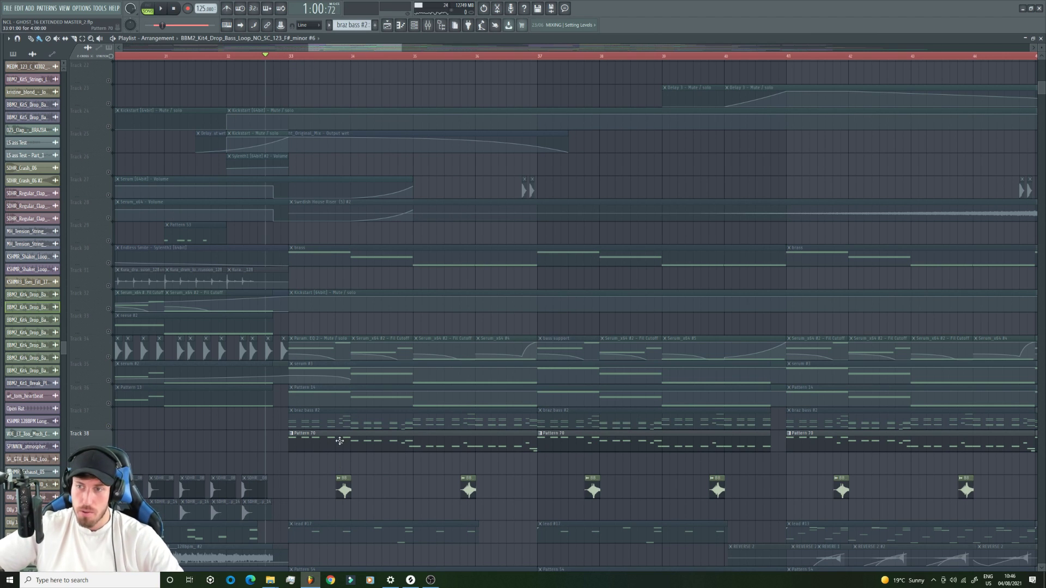
key("space")
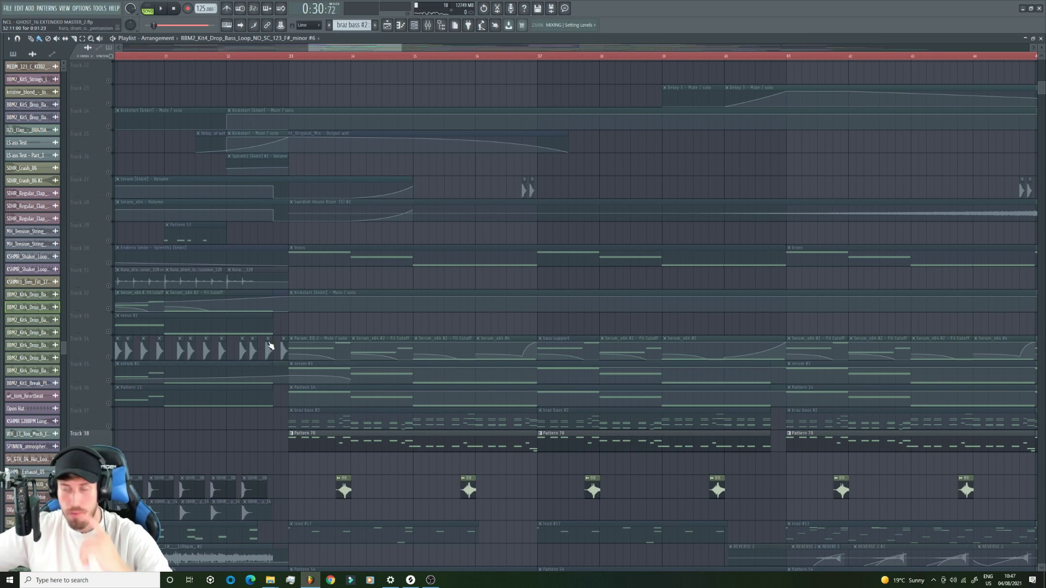
left_click_drag(309, 47, 312, 47)
left_click(255, 56)
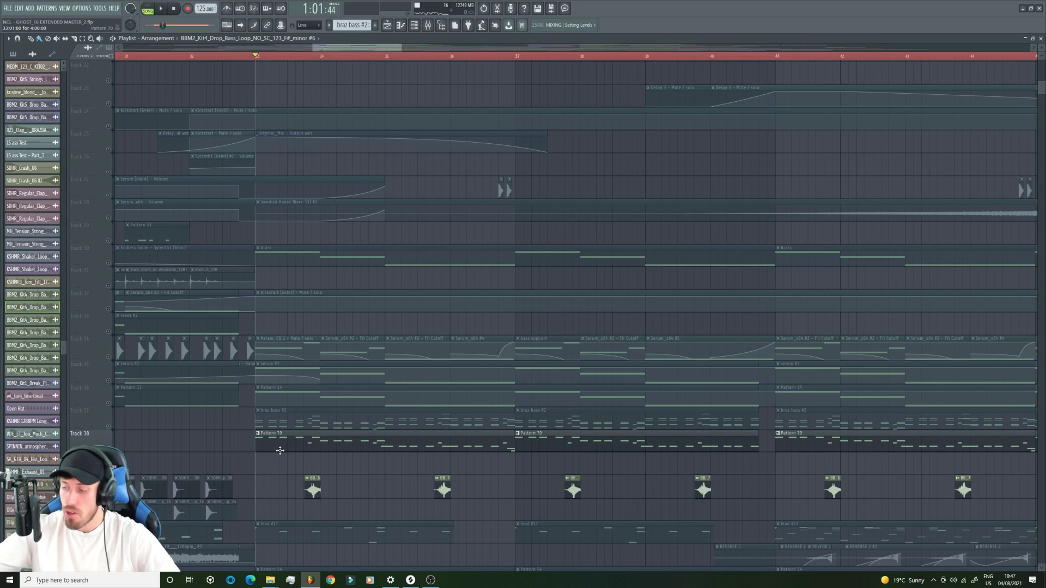
key("space")
key("space")
- Play the arrangement from bar 33 and open Pattern 70's 808_F_2 notes in the piano roll
scroll(261, 461, "down", 5)
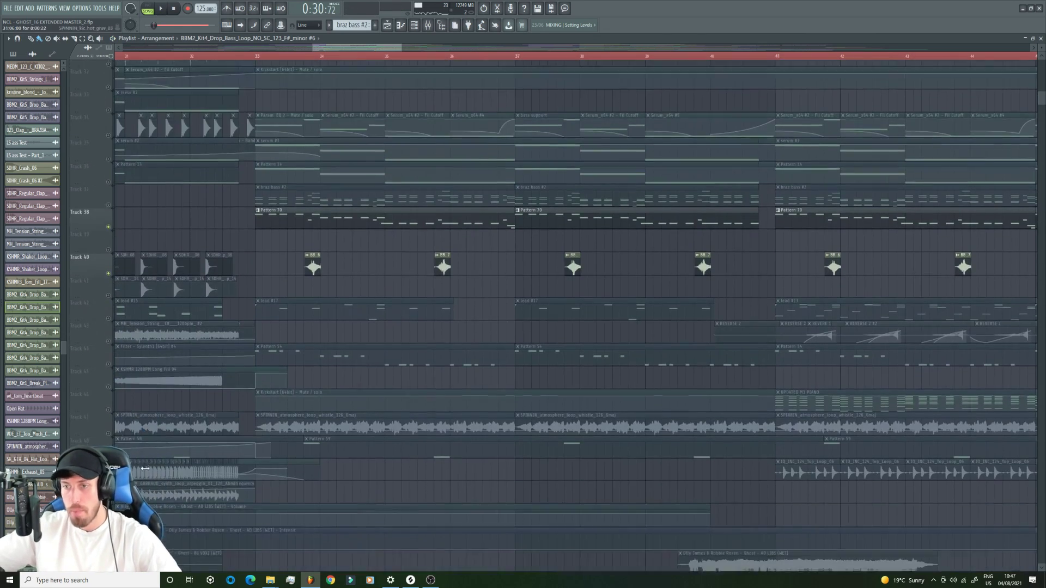
scroll(144, 469, "down", 5)
scroll(145, 468, "up", 2)
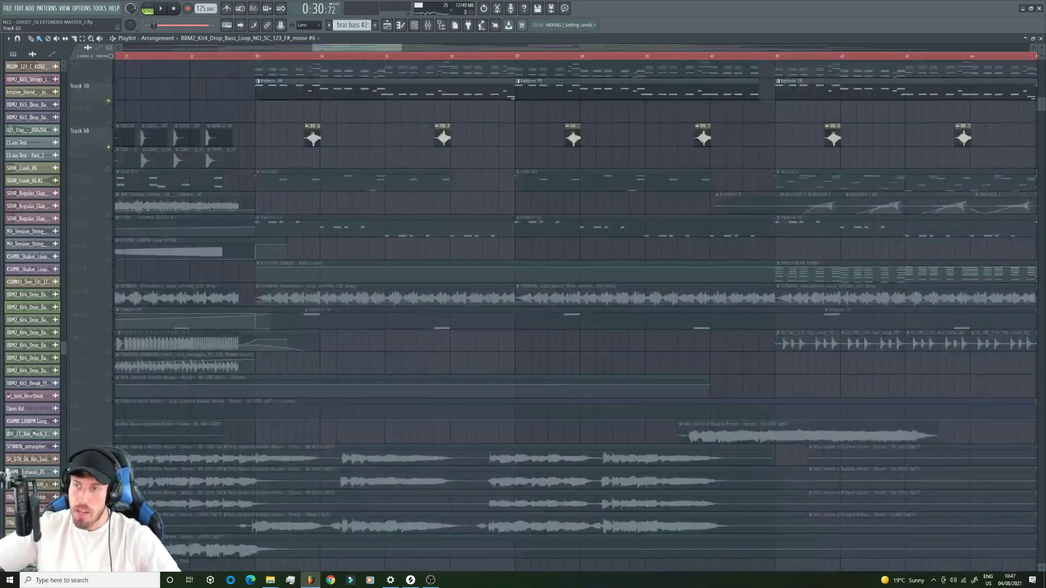
scroll(144, 469, "down", 4)
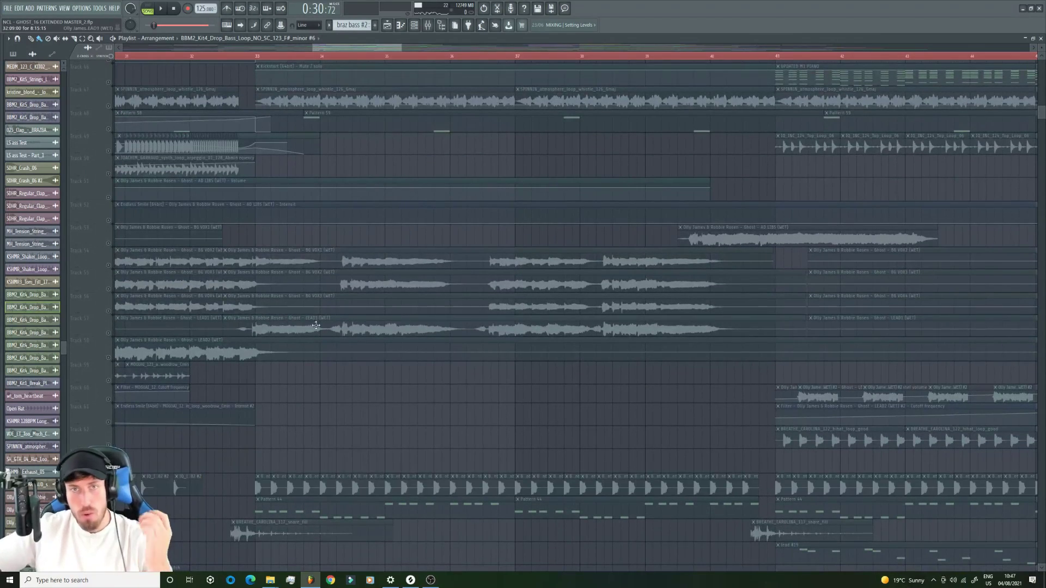
scroll(280, 66, "up", 7)
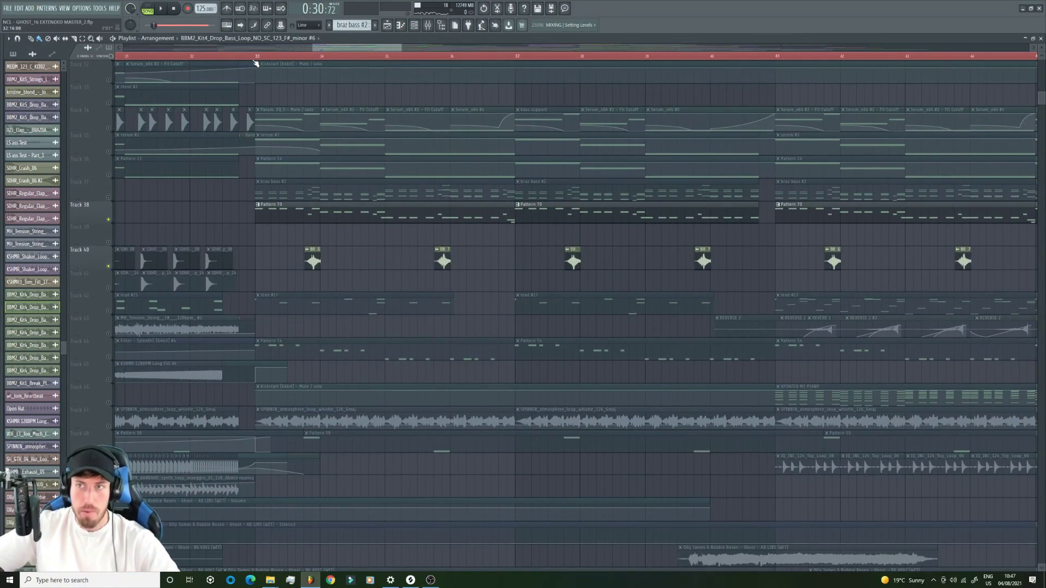
left_click(256, 56)
key("space")
left_click(400, 25)
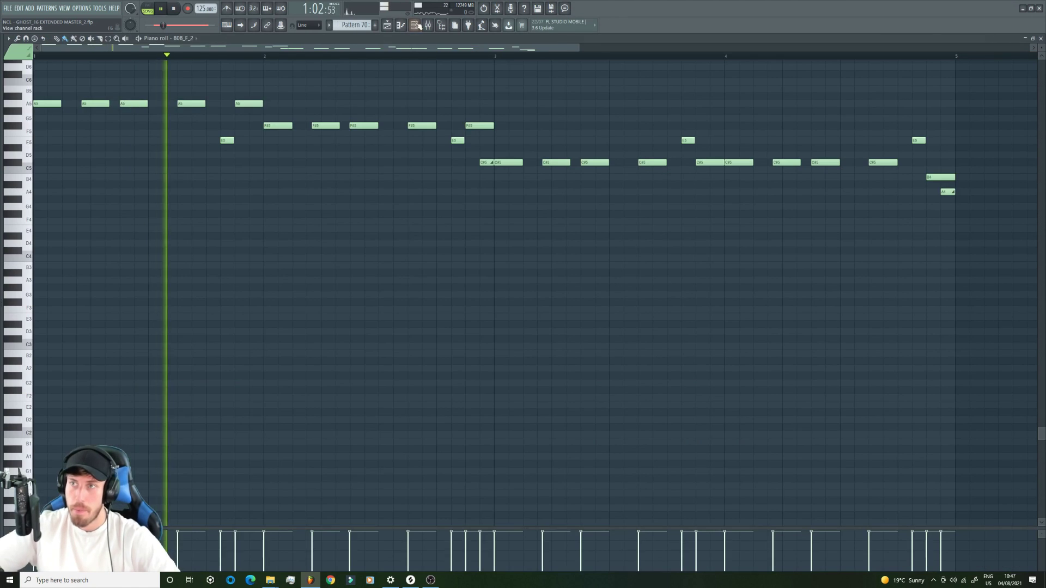
- Open the 808_F_2 channel's sample settings during playback, and stop playback
left_click(415, 25)
left_click(95, 175)
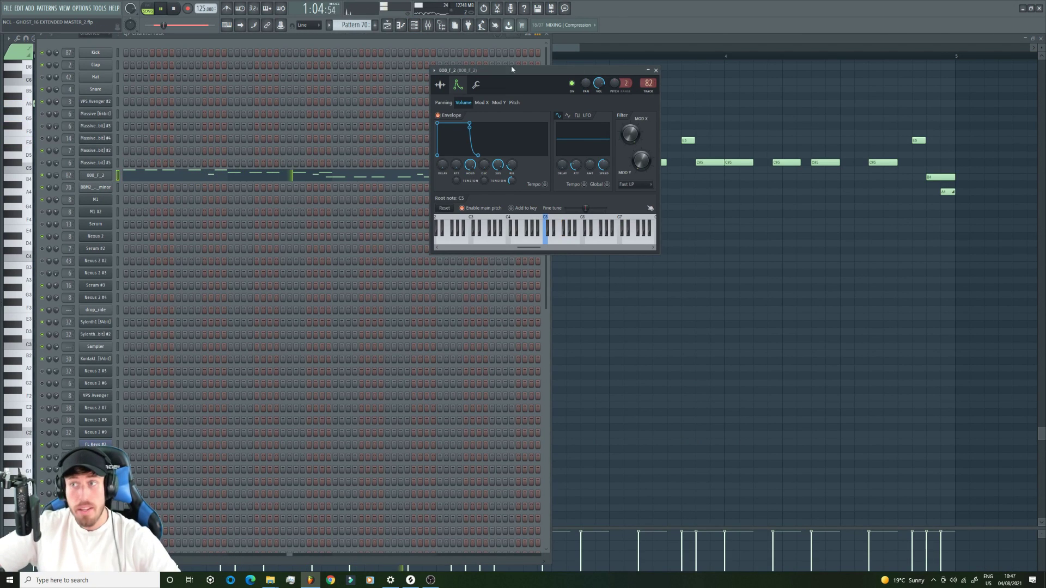
left_click(439, 84)
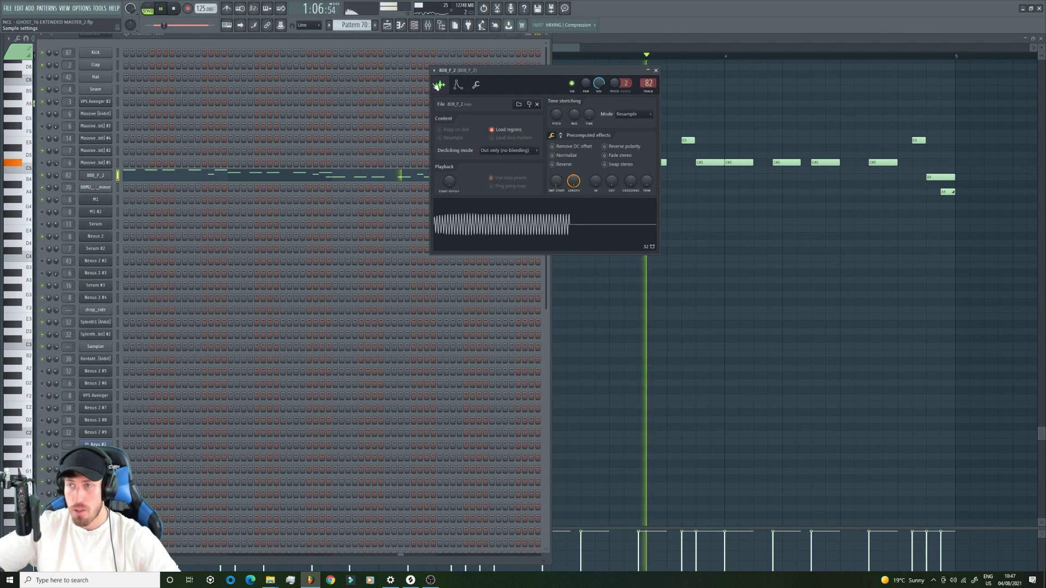
key("space")
- Inspect the effects on the 808_F_2 mixer channel, including CamelCrusher, Pro-Q 3, S1 Imager Stereo and Kickstart
left_click(428, 25)
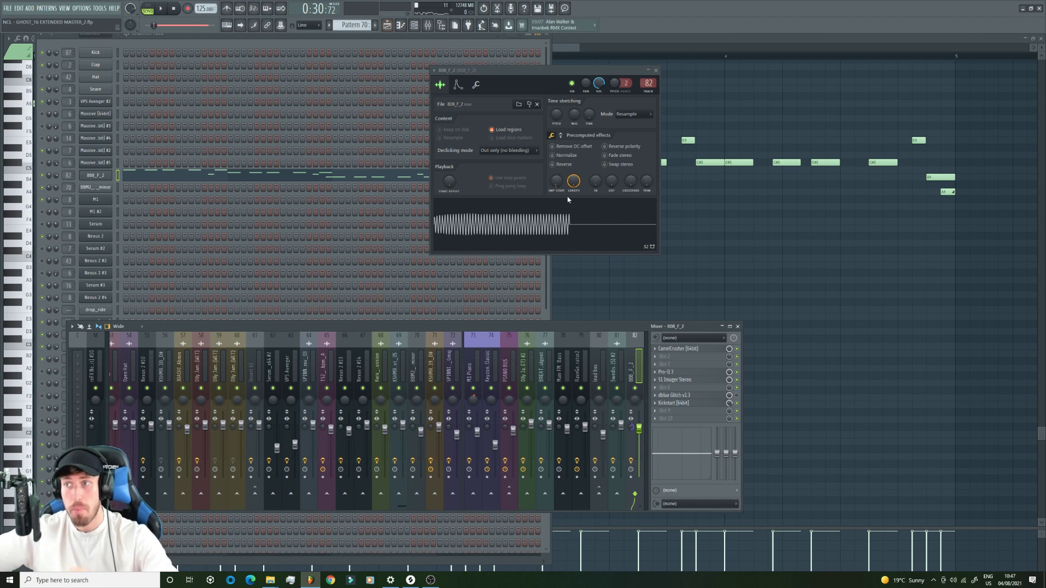
left_click(707, 353)
left_click(706, 353)
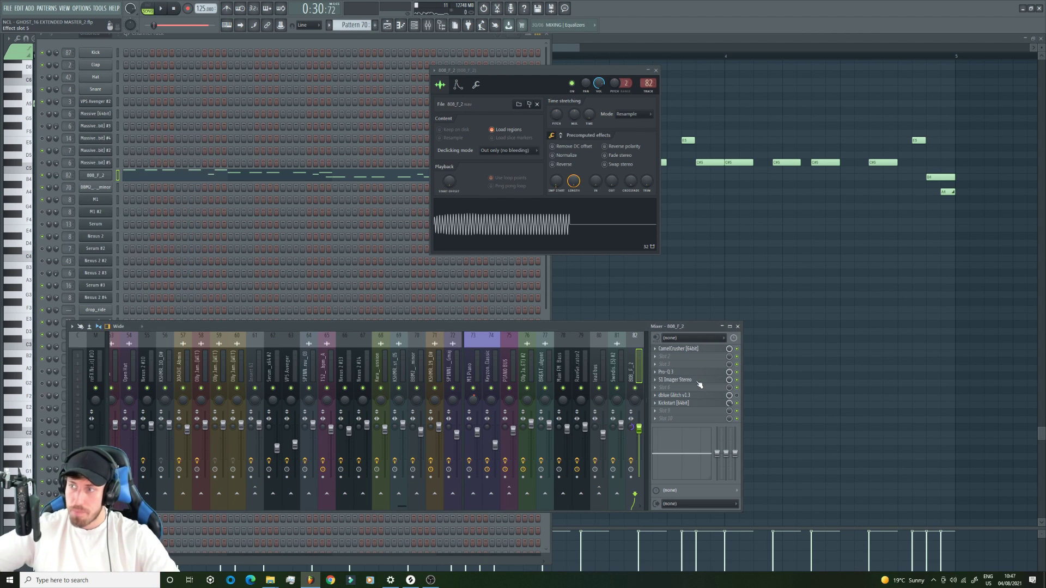
left_click(695, 375)
left_click(694, 375)
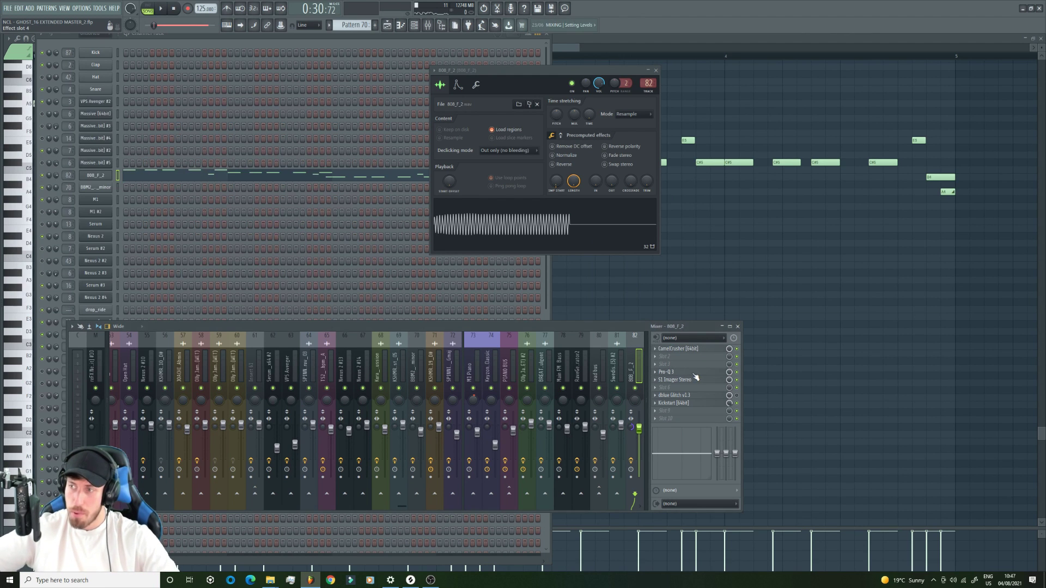
left_click(692, 381)
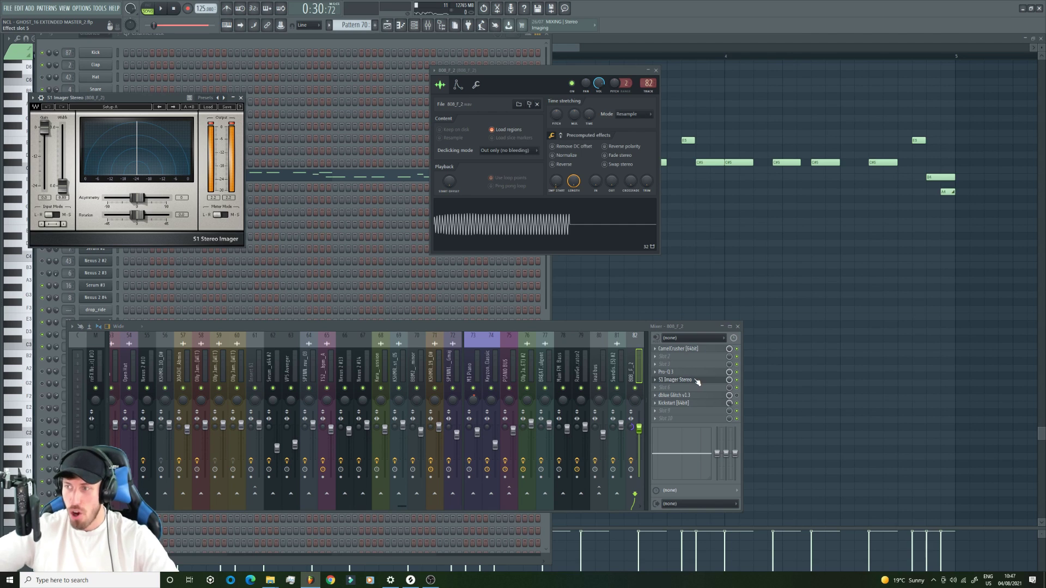
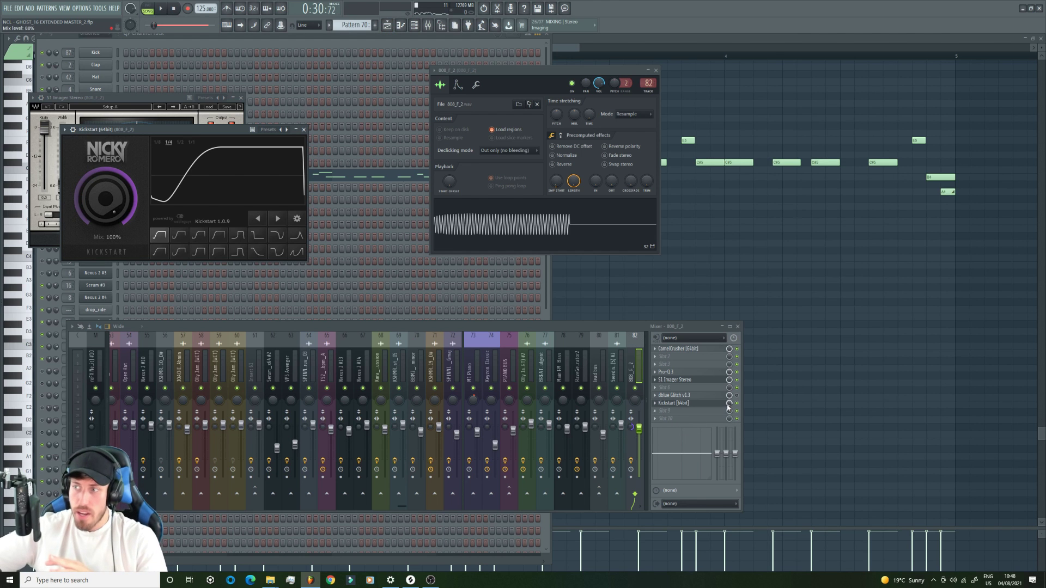
- Return to the playlist, play the arrangement from bar 33 and open the braz bass #2 clip's notes in the piano roll
left_click(387, 25)
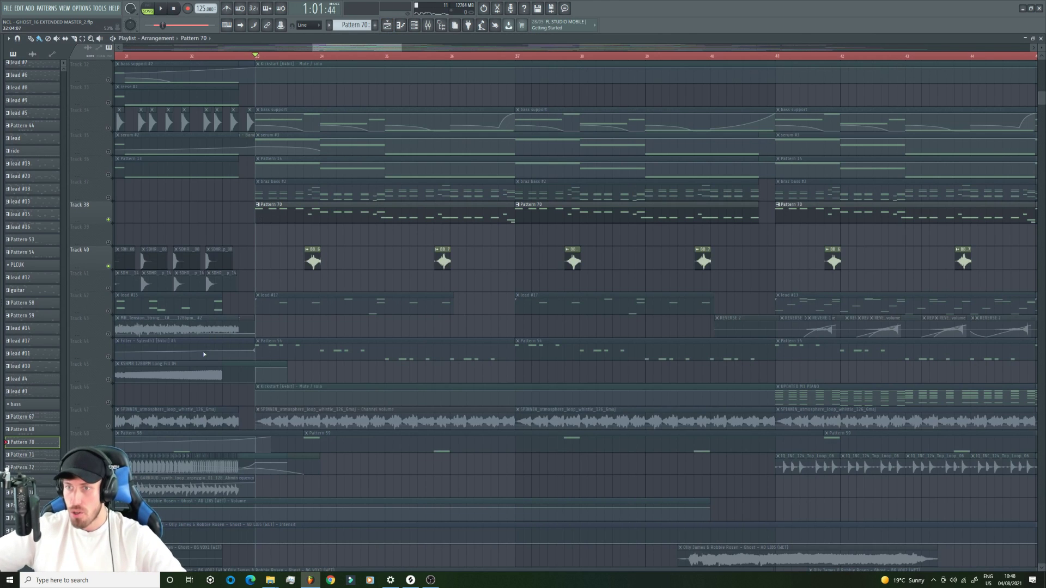
scroll(110, 414, "down", 10)
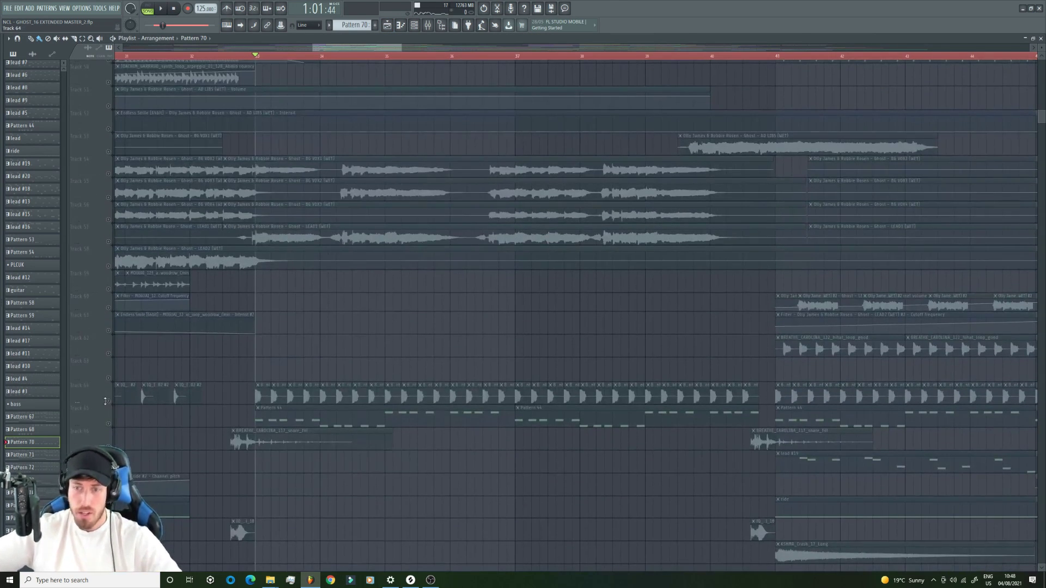
key("space")
scroll(388, 366, "up", 10)
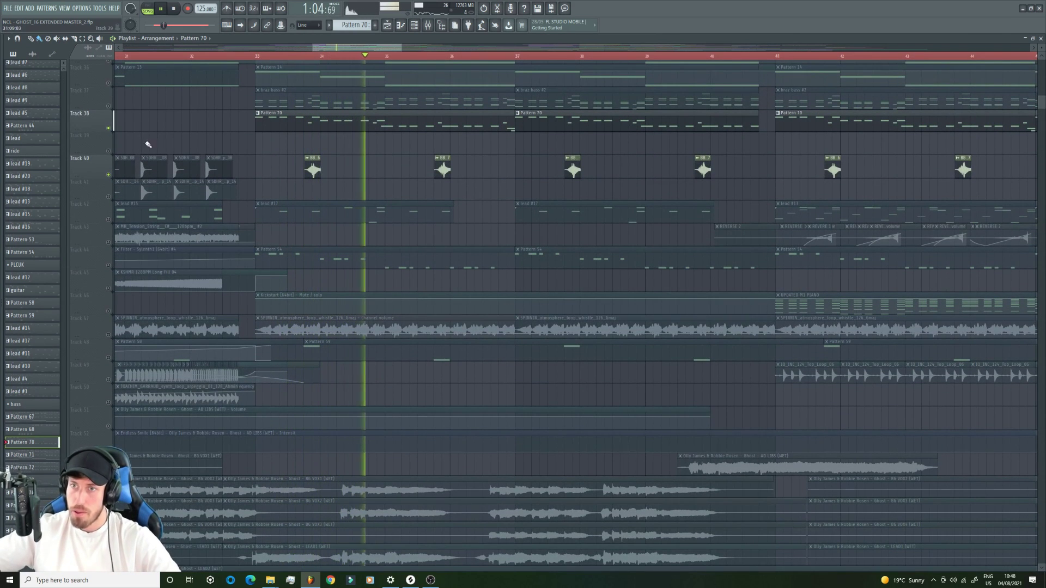
left_click(257, 56)
double_click(370, 95)
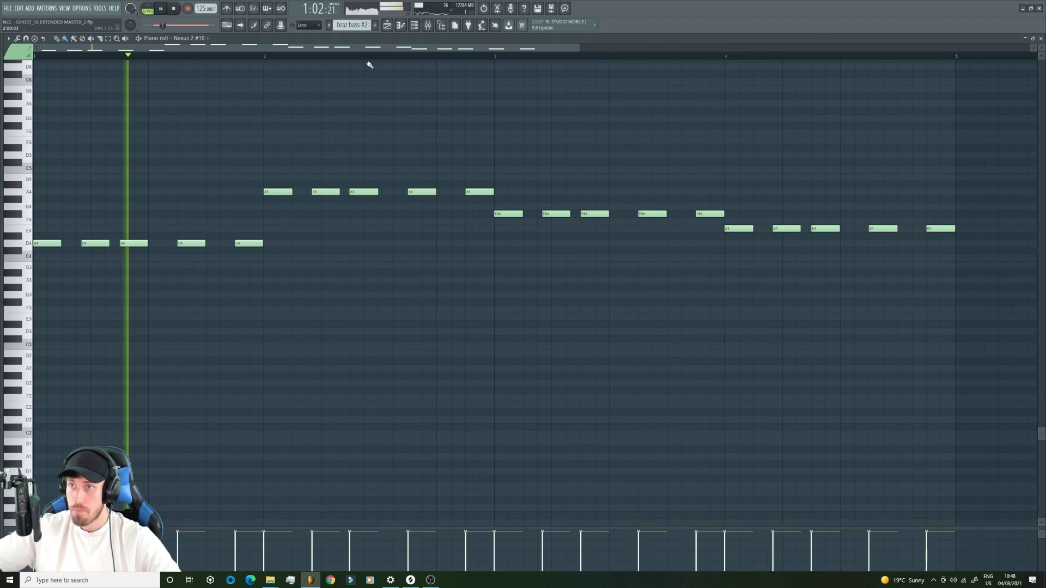
- Open the Nexus 2 #11 instrument and its mixer channel during playback, and stop playback
key("F6")
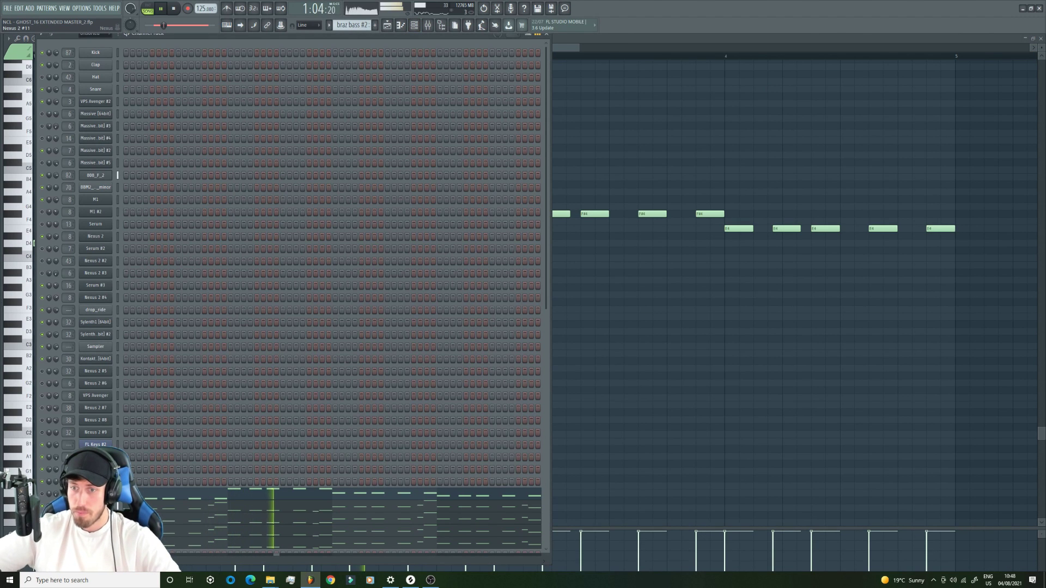
key("F9")
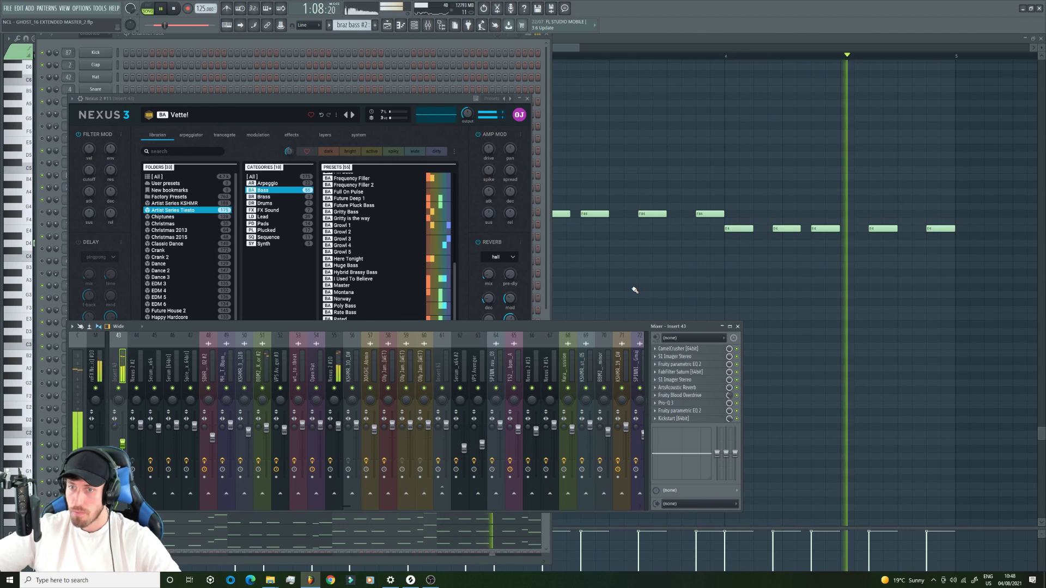
key("space")
- Inspect CamelCrusher, the first Fruity Parametric EQ 2 and the FabFilter Saturn bands on the Nexus bass mixer channel
left_click(689, 350)
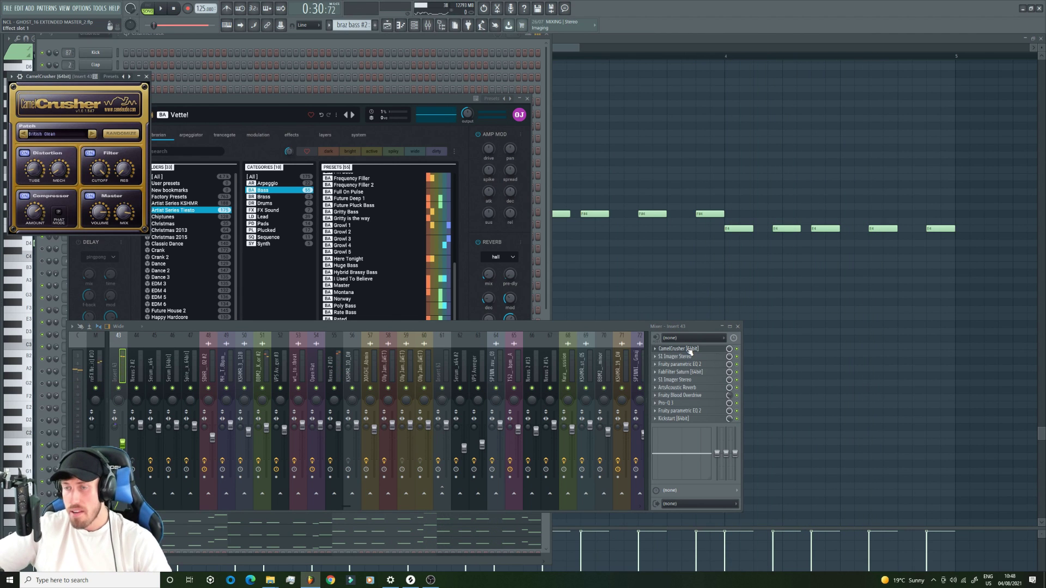
left_click(690, 357)
left_click(690, 358)
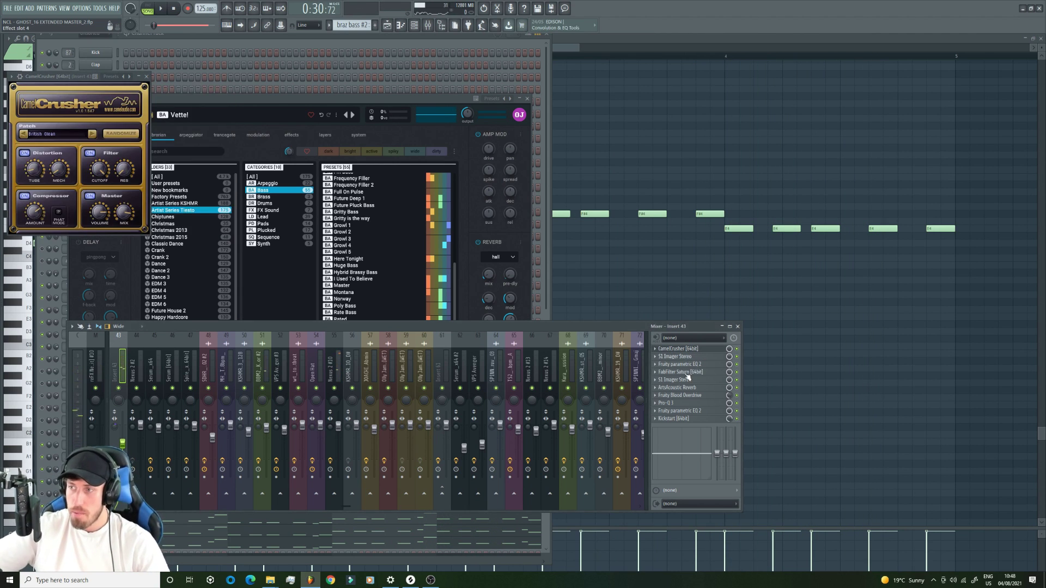
left_click(692, 364)
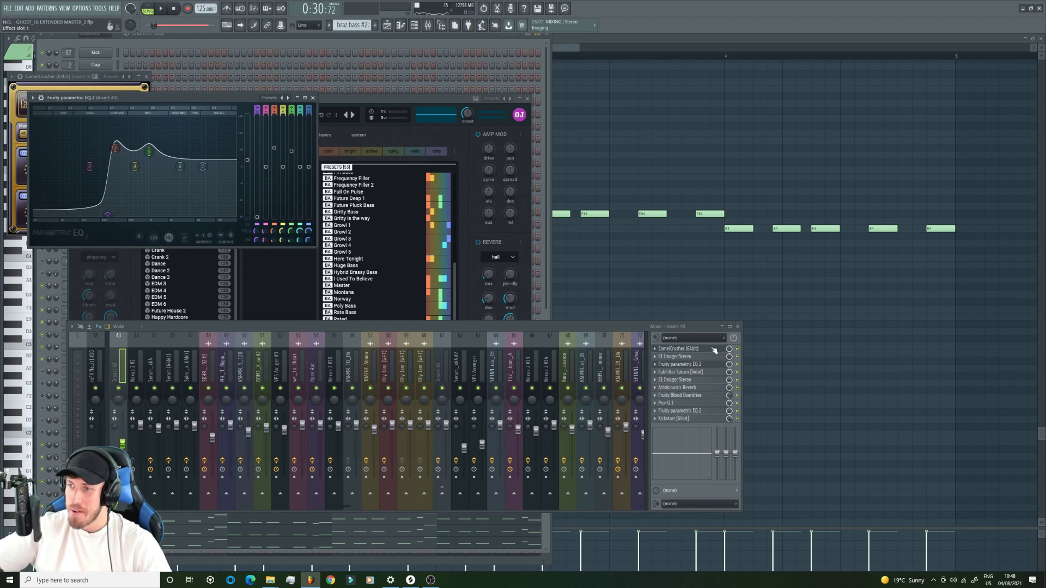
left_click(699, 374)
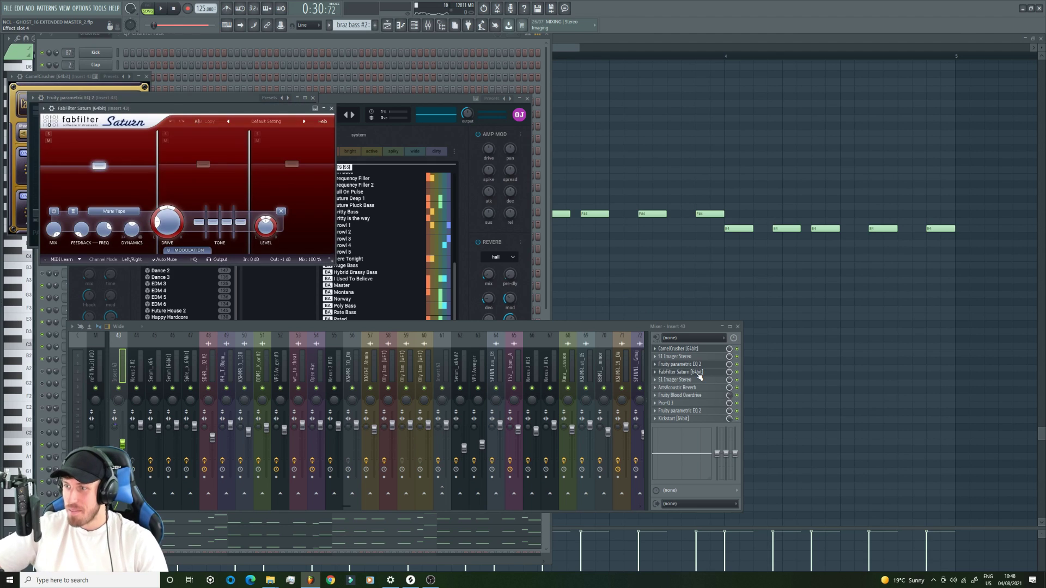
left_click(223, 154)
left_click(273, 149)
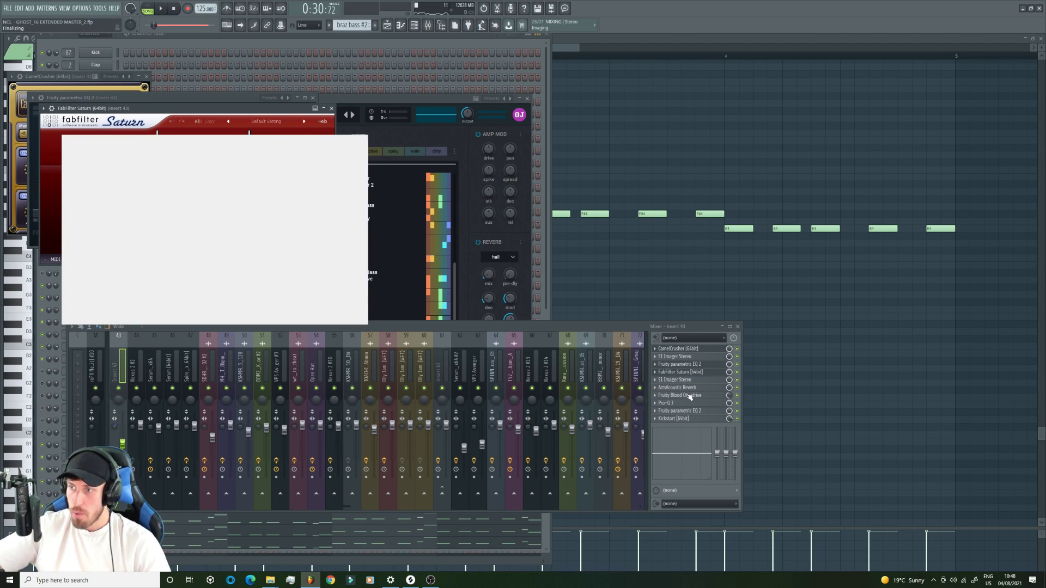
- Inspect Fruity Blood Overdrive, Pro-Q 3 and the second Fruity Parametric EQ 2 on the same mixer channel
left_click(689, 396)
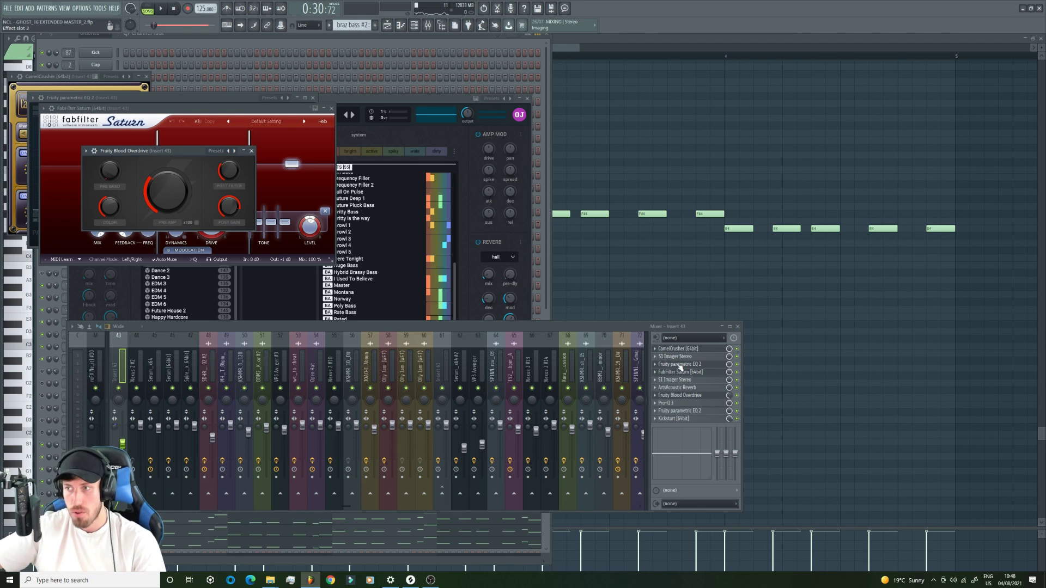
left_click(681, 404)
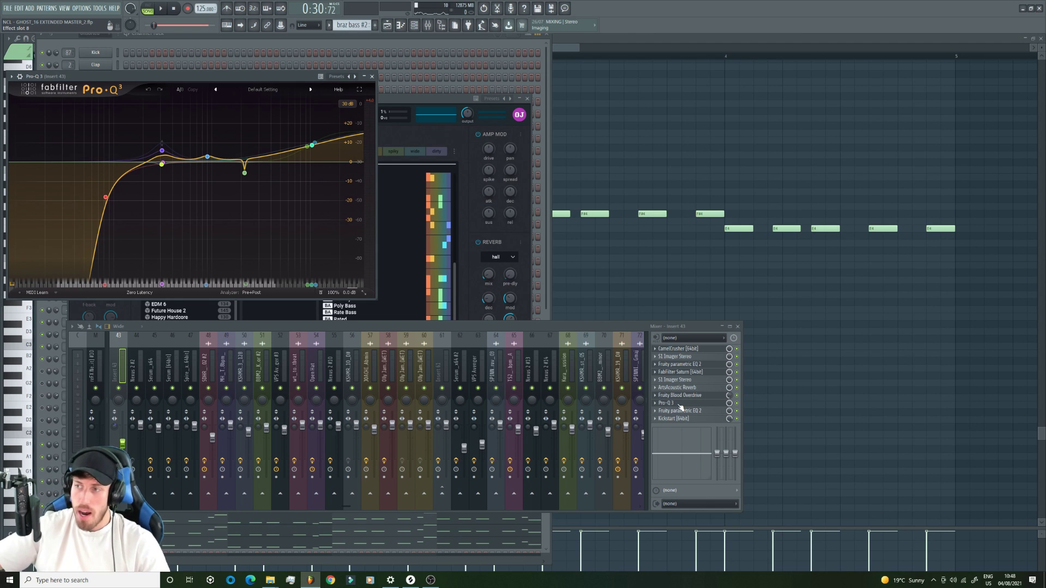
left_click(681, 406)
left_click(681, 404)
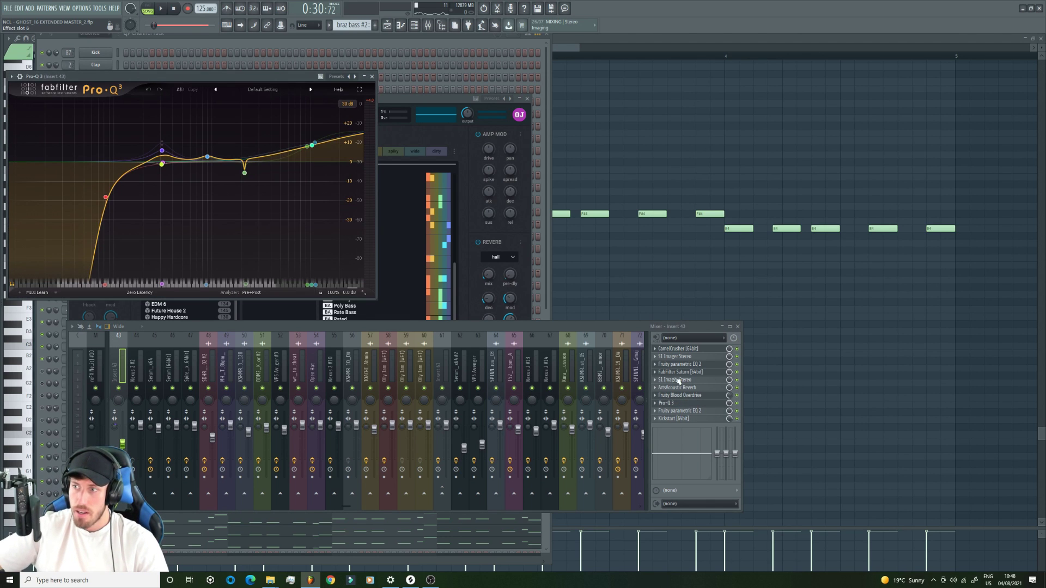
left_click(694, 412)
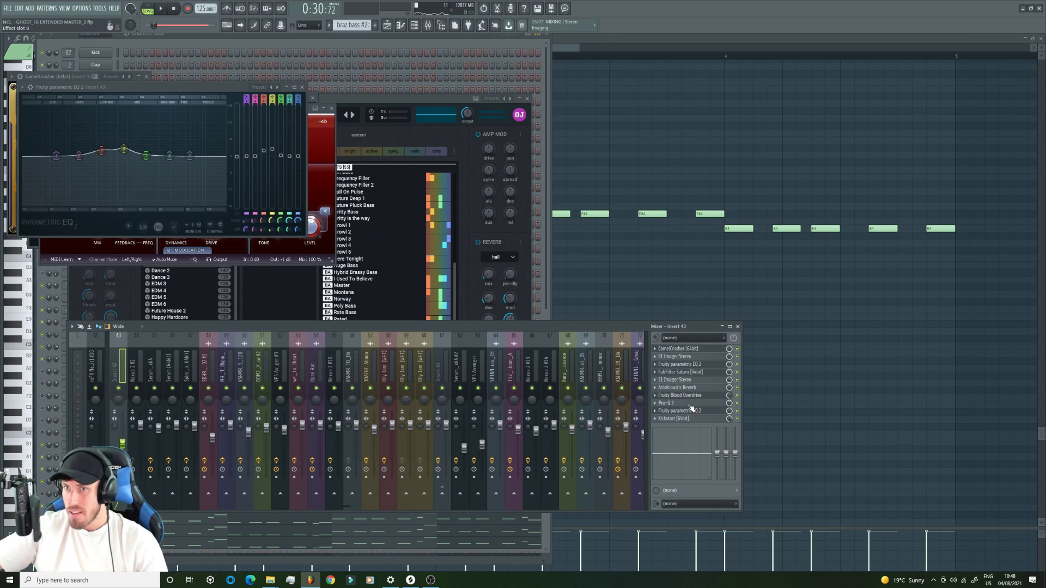
left_click(690, 404)
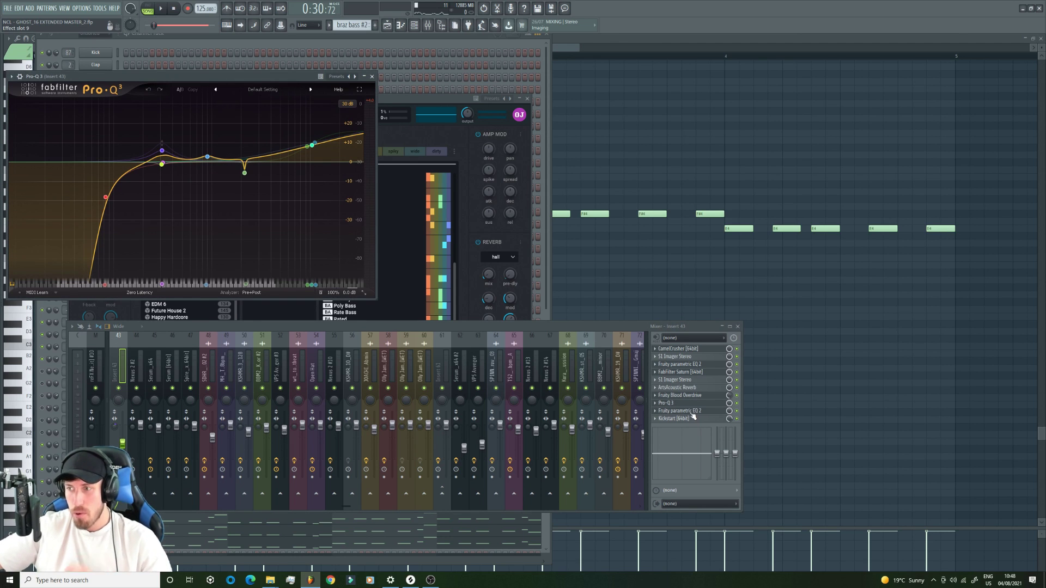
left_click(694, 412)
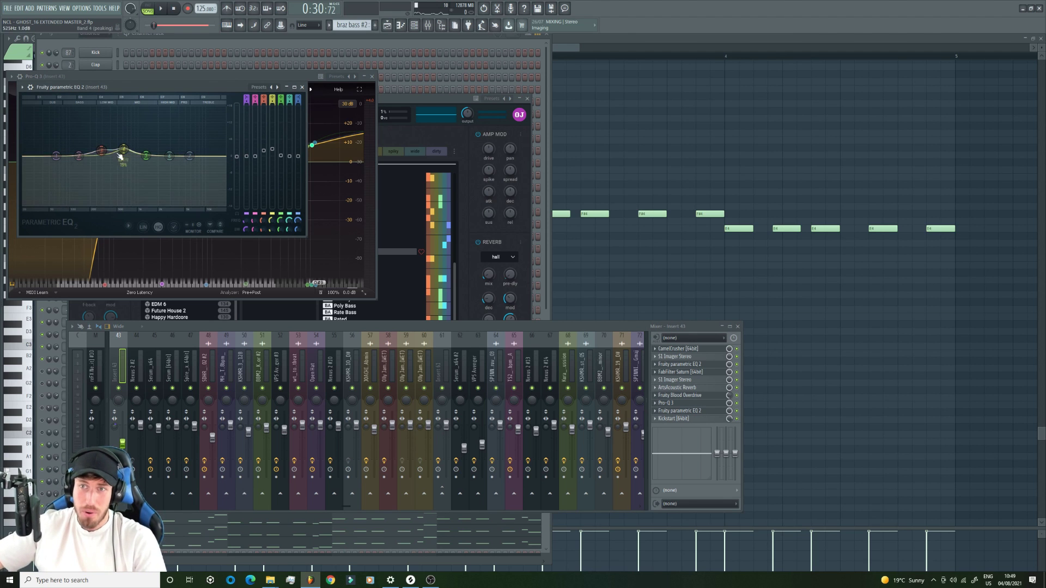
- Return to the playlist and play from bar 33, auditioning the track 64 clips and the Pattern 44 track below them
left_click(390, 26)
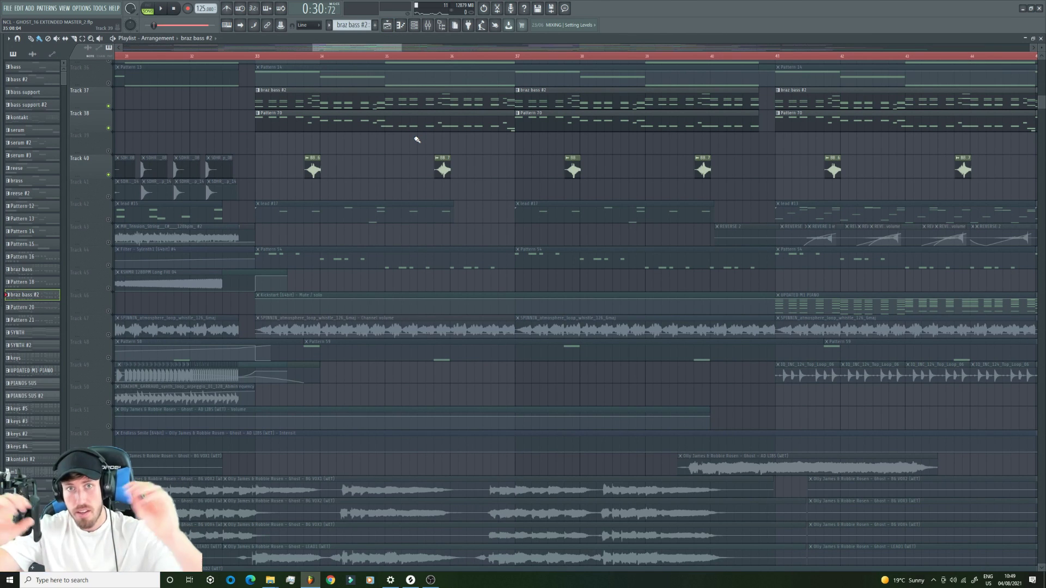
left_click(251, 56)
key("space")
scroll(212, 256, "down", 5)
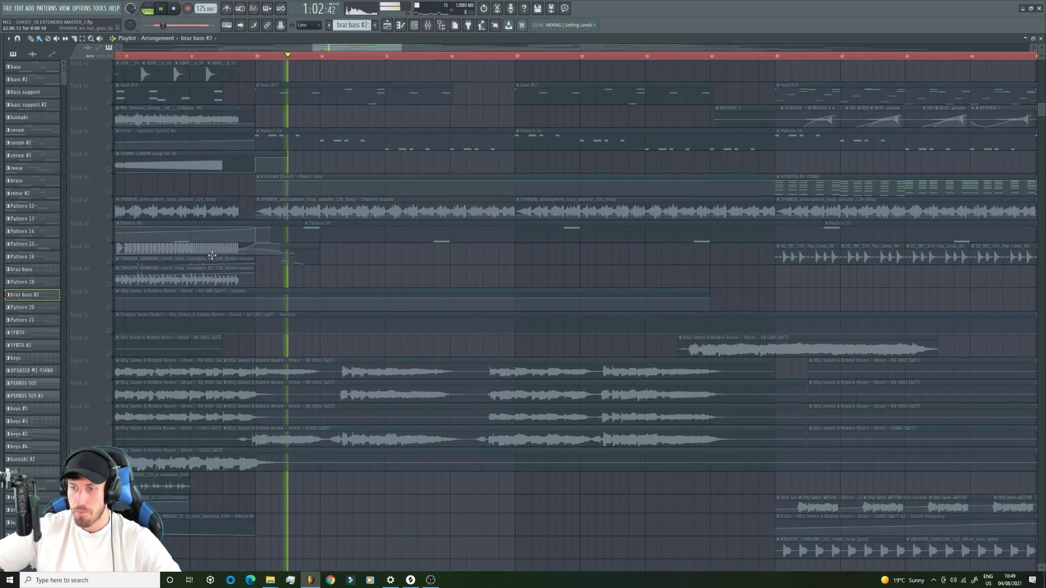
scroll(212, 256, "down", 13)
scroll(163, 310, "up", 7)
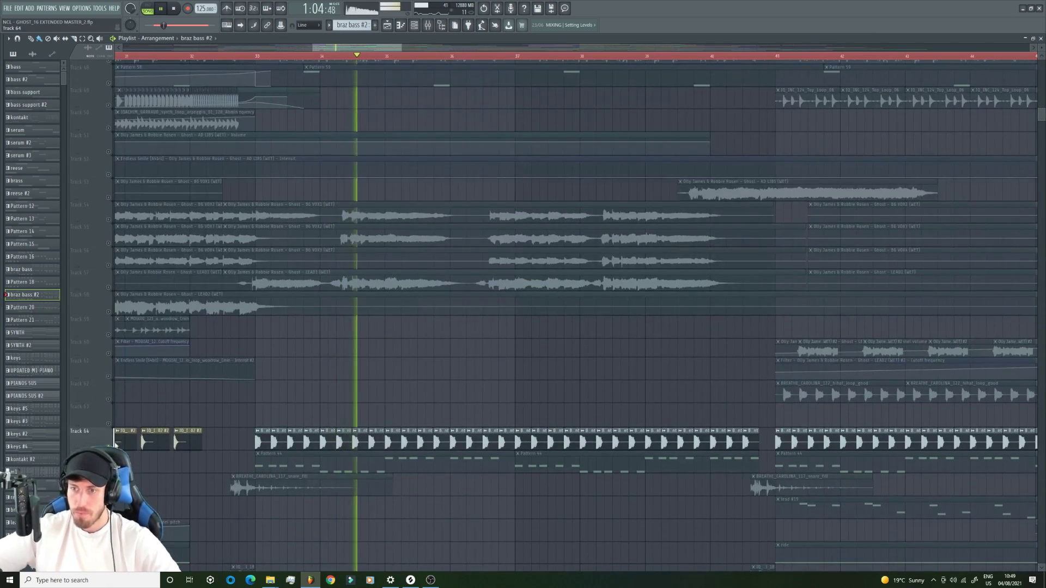
key("space")
left_click(256, 59)
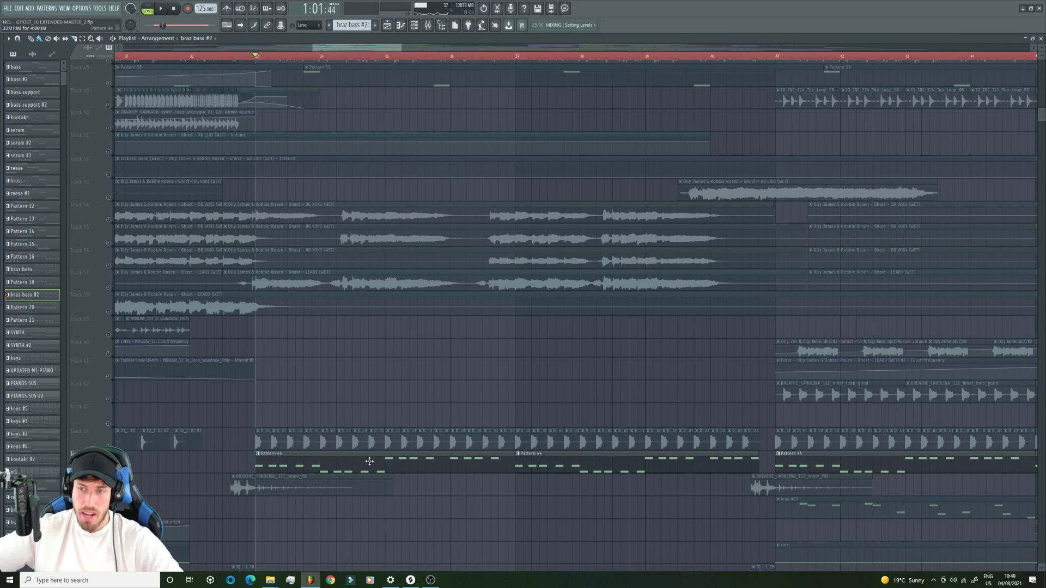
key("space")
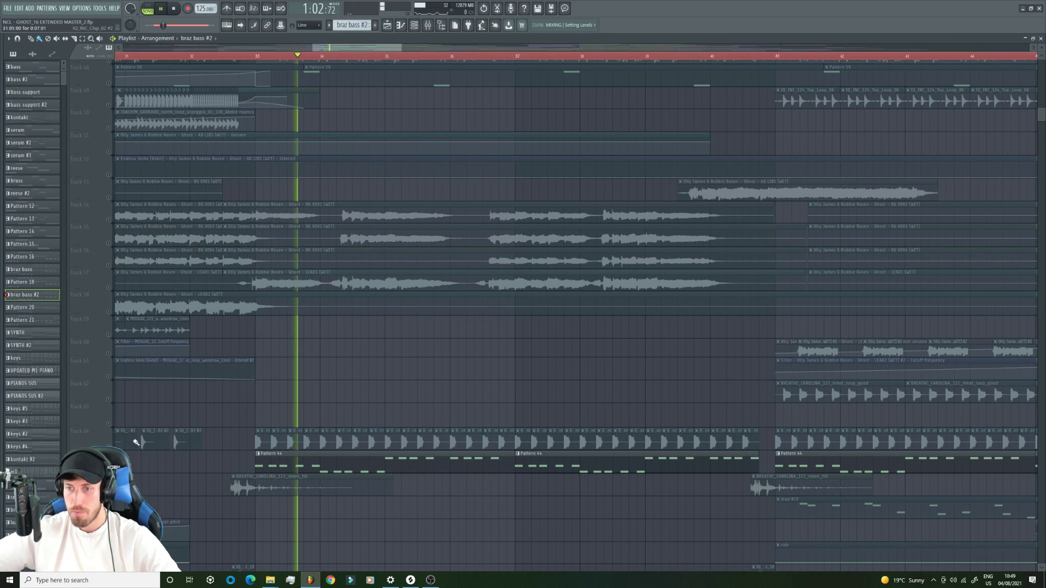
- Enable the vocal tracks 54 to 58 and play them from just before bar 33
scroll(115, 446, "up", 6)
left_click_drag(103, 420, 104, 354)
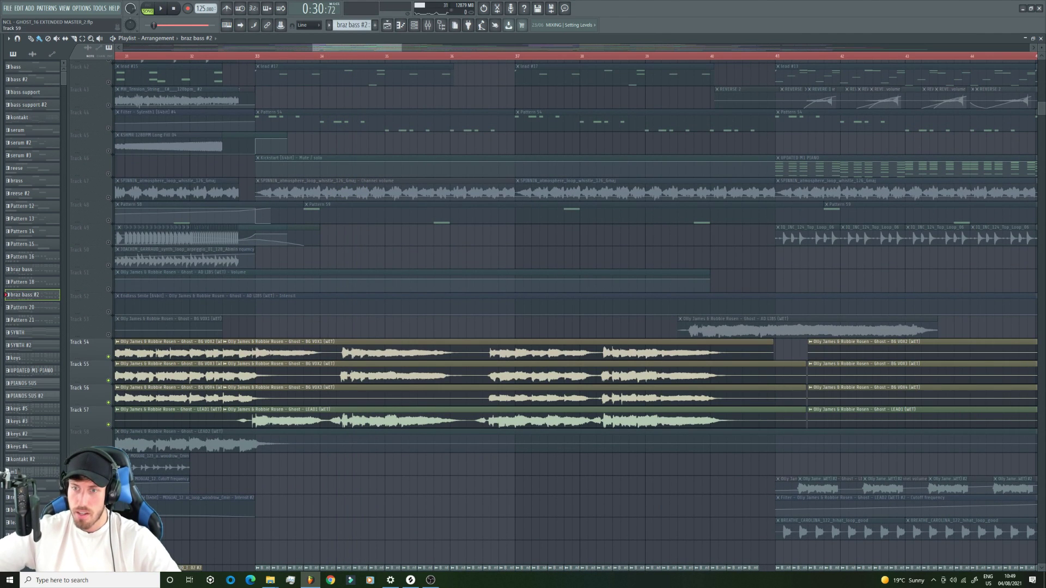
left_click(108, 448)
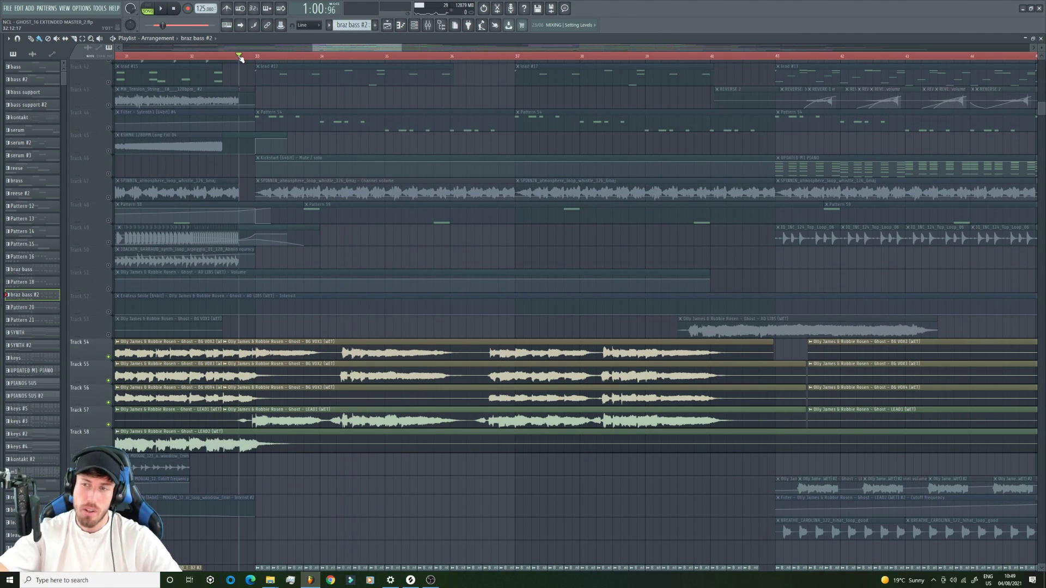
key("space")
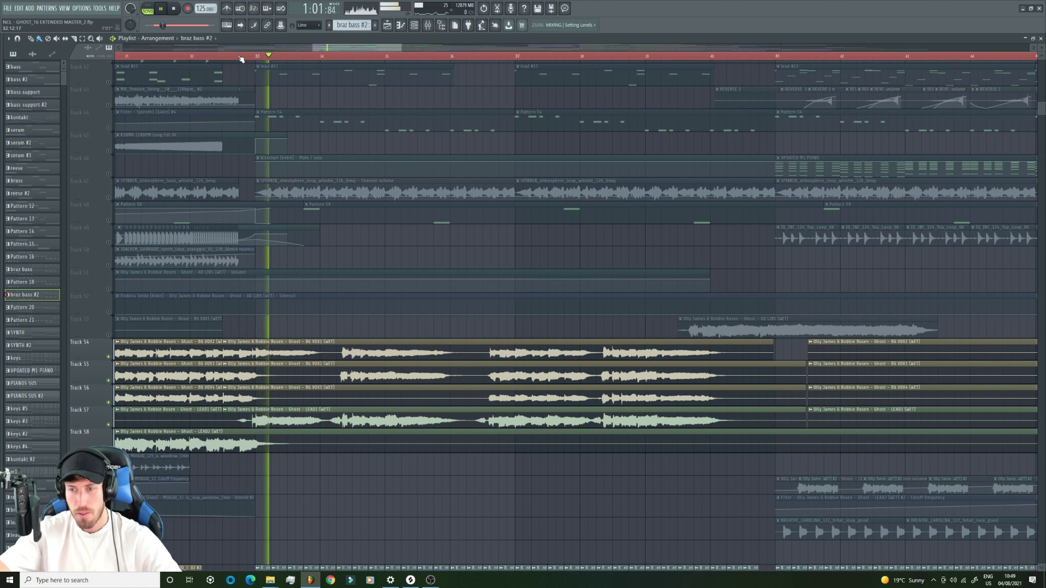
- Audition the Pattern 54 track during playback, enable the braz bass #2 and Pattern 70 tracks, and stop playback
left_click(108, 128)
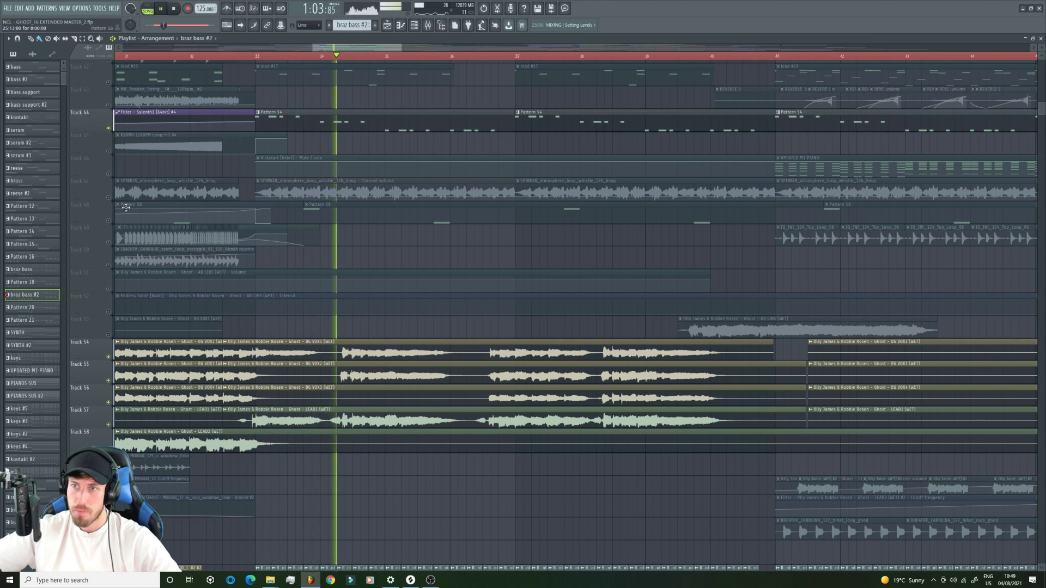
scroll(109, 163, "up", 4)
left_click(110, 220)
scroll(109, 210, "up", 2)
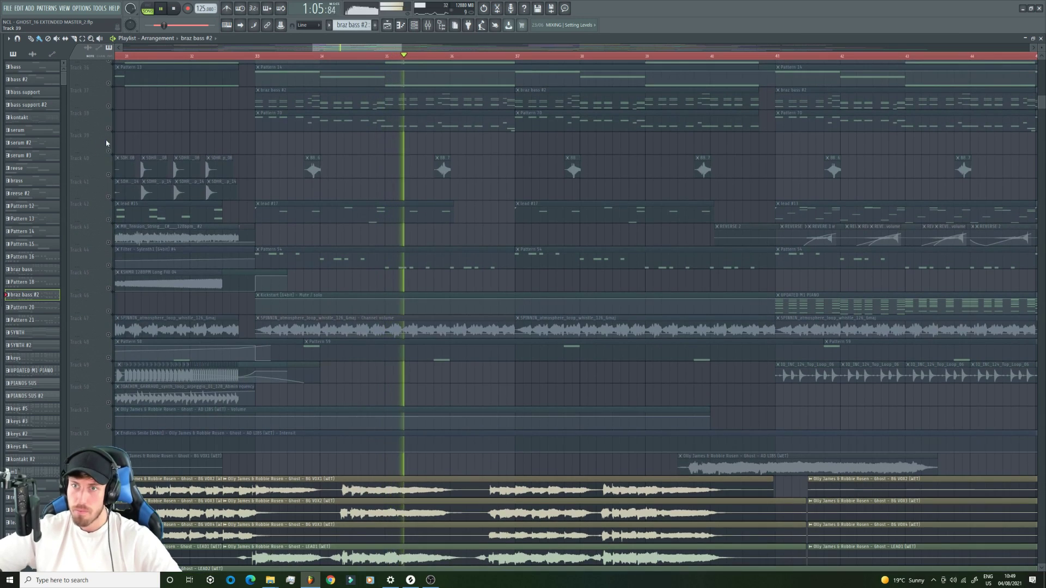
left_click(109, 126)
left_click(109, 104)
scroll(117, 163, "up", 2)
scroll(122, 215, "up", 5)
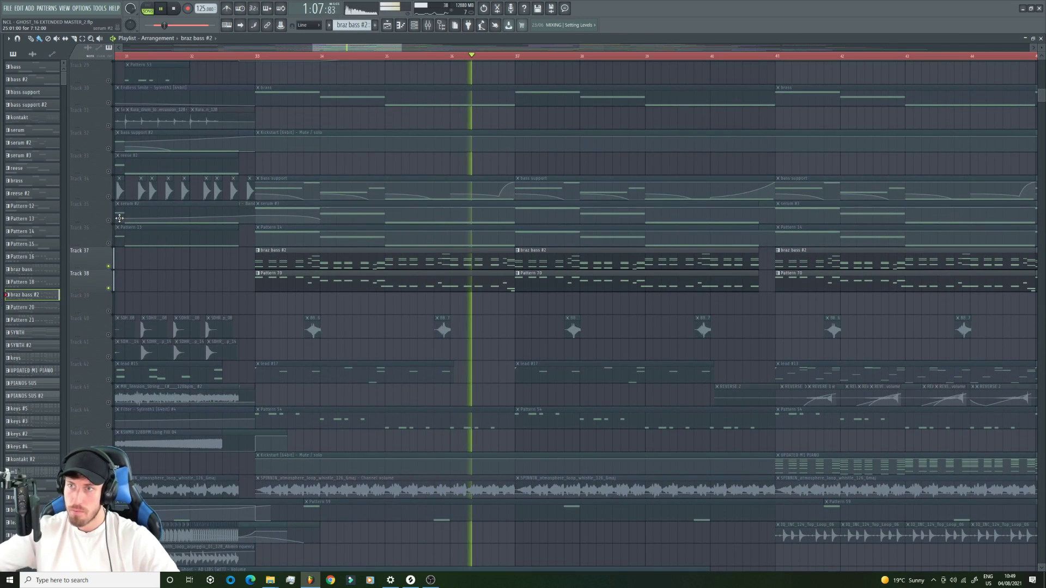
scroll(256, 329, "up", 20)
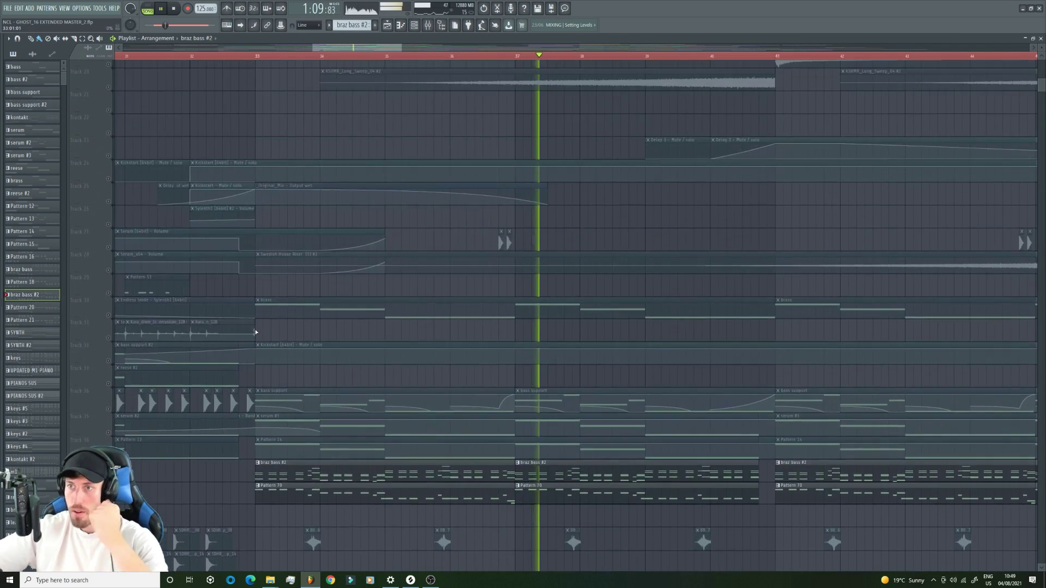
key("space")
- Solo the brass track (track 30) and play it from around bar 33
scroll(272, 217, "down", 4)
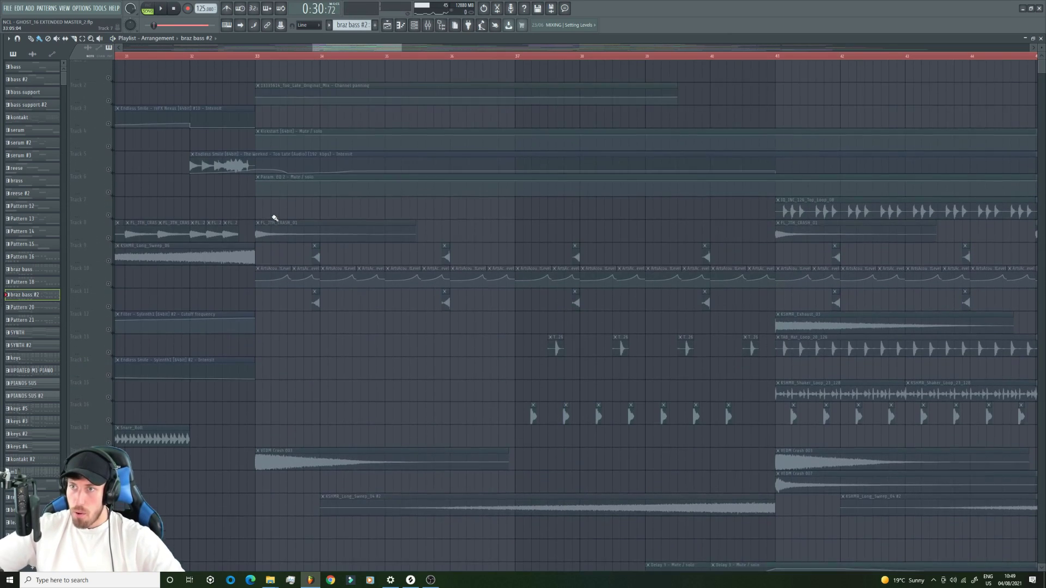
scroll(277, 204, "down", 20)
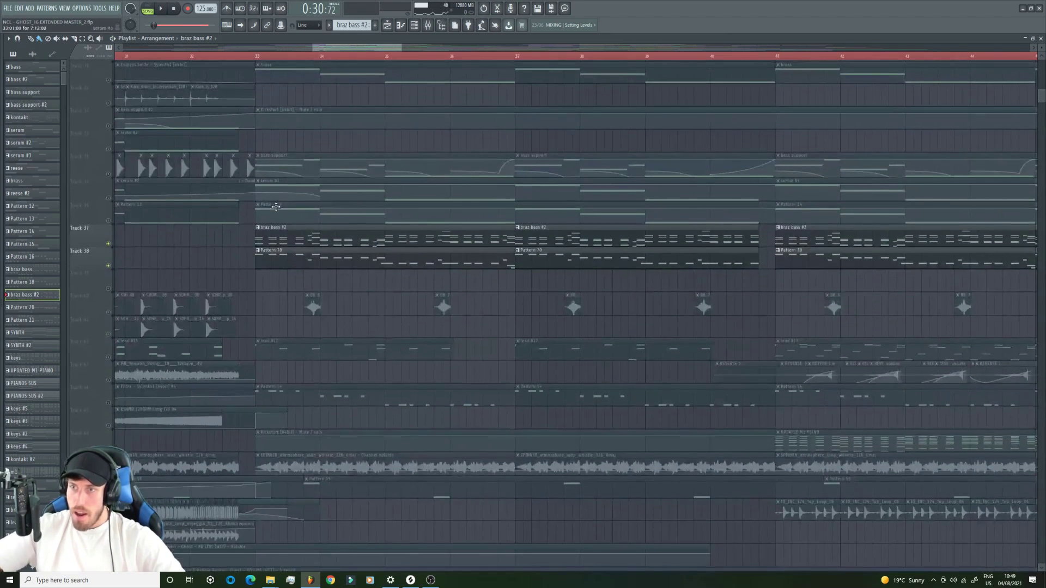
right_click(109, 81)
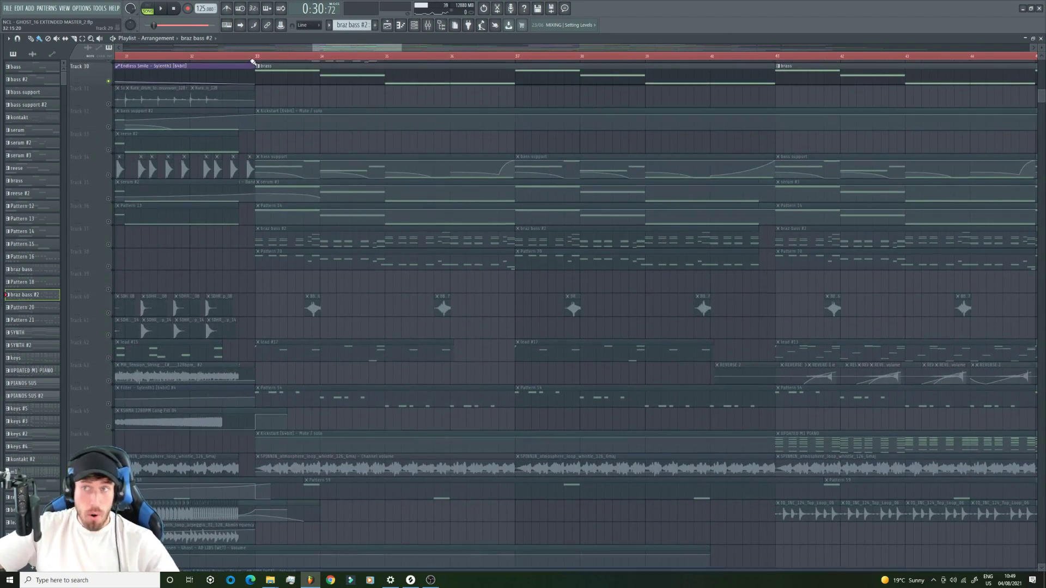
scroll(261, 103, "up", 4)
key("space")
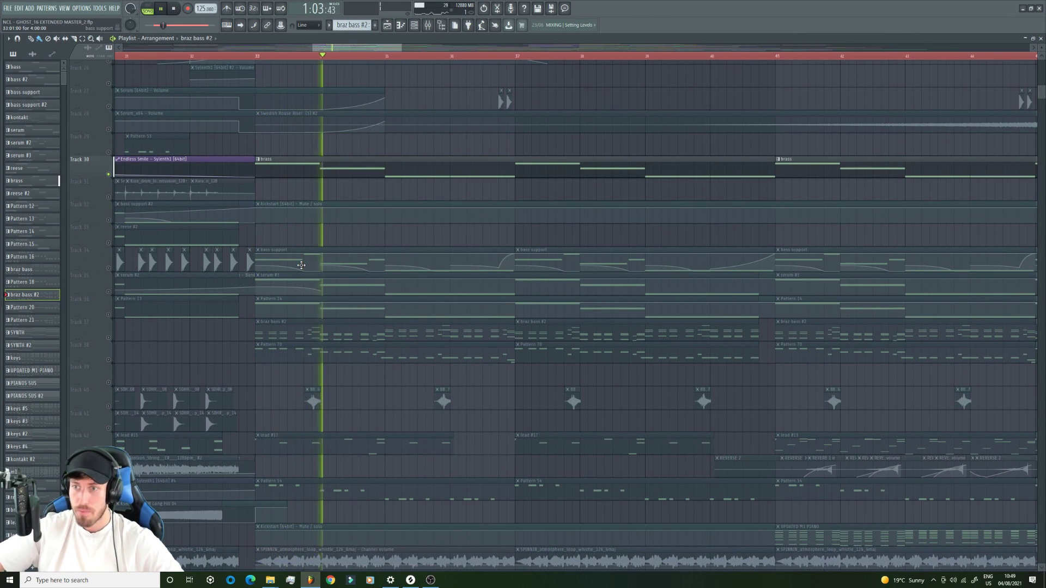
- Solo the bass support track (track 34) and play it from bar 33
right_click(109, 268)
left_click(267, 59)
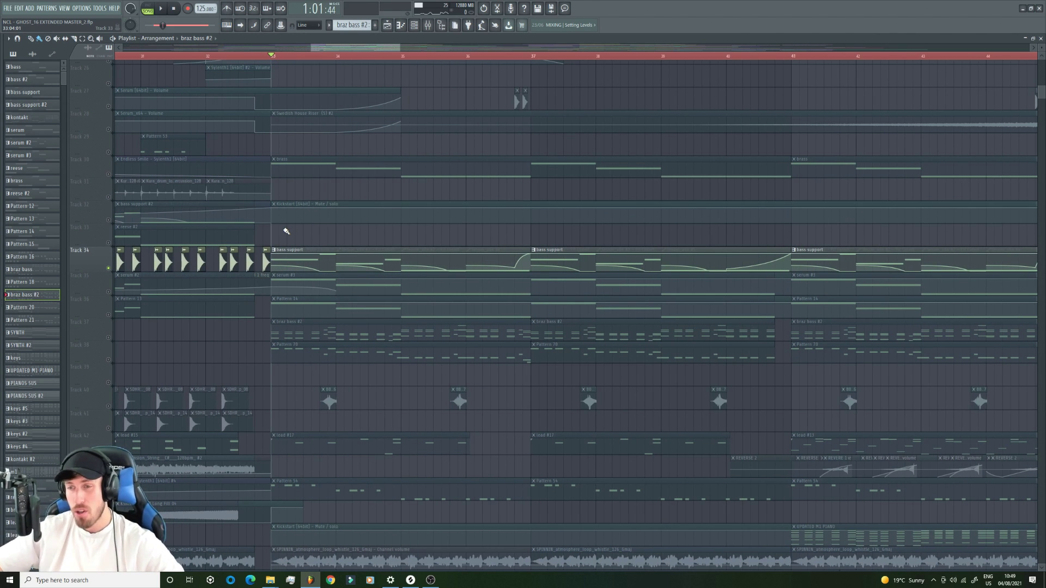
key("space")
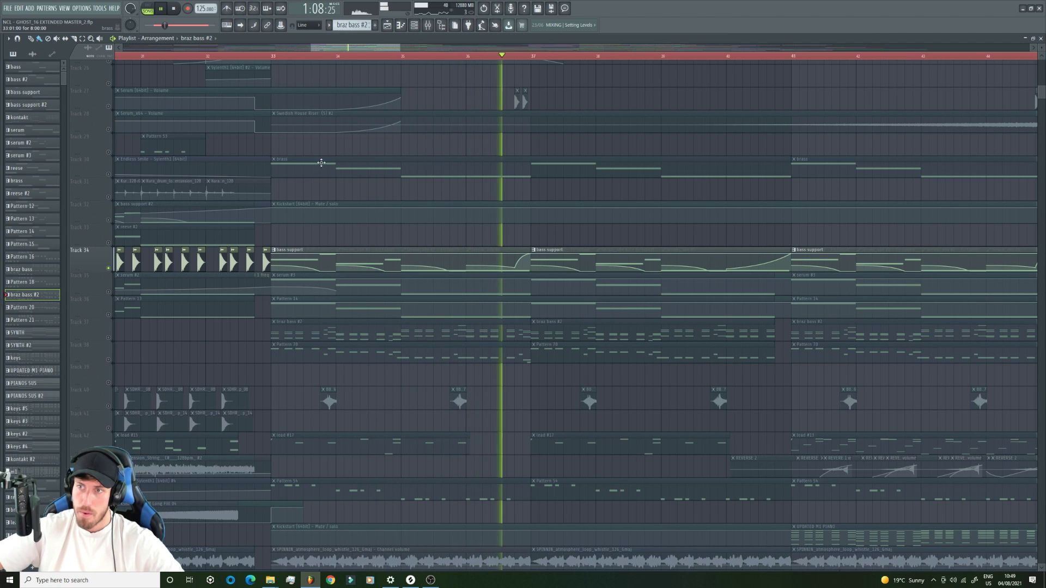
- Stop playback, solo track 35 beneath the bass support track, and play it from bar 33
left_click(243, 114)
key("space")
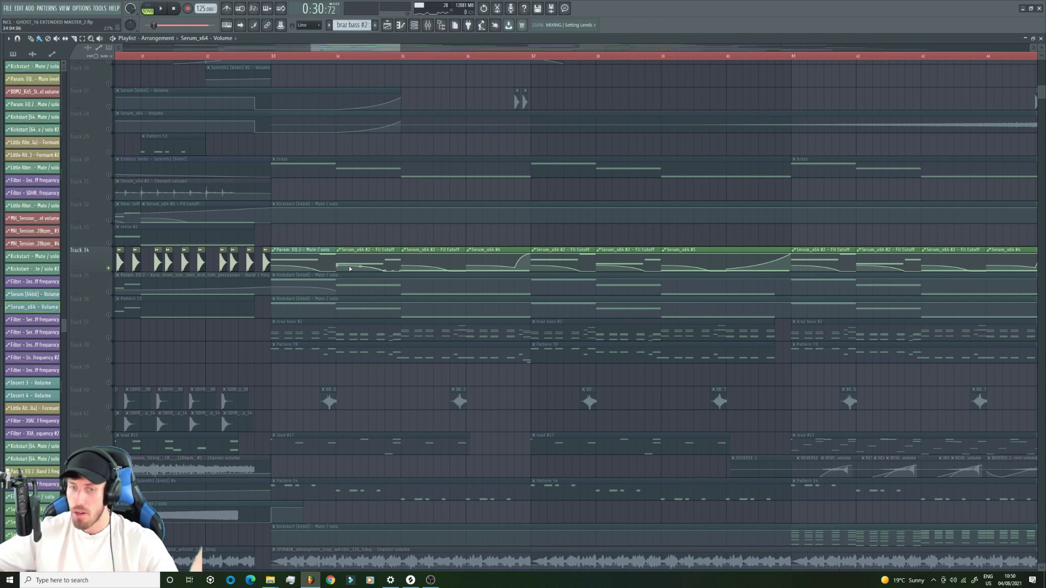
left_click(271, 56)
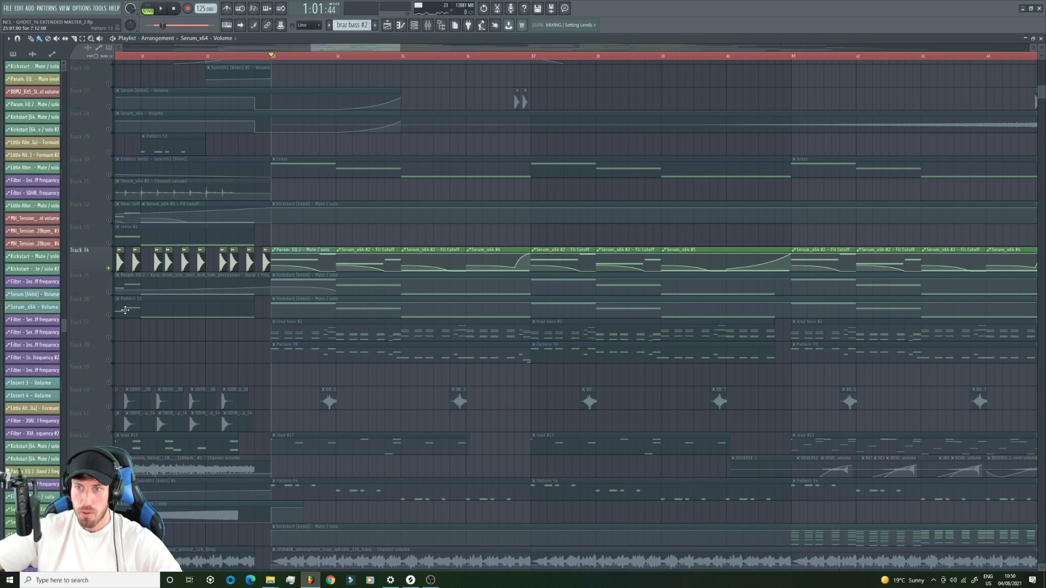
left_click(111, 289)
key("space")
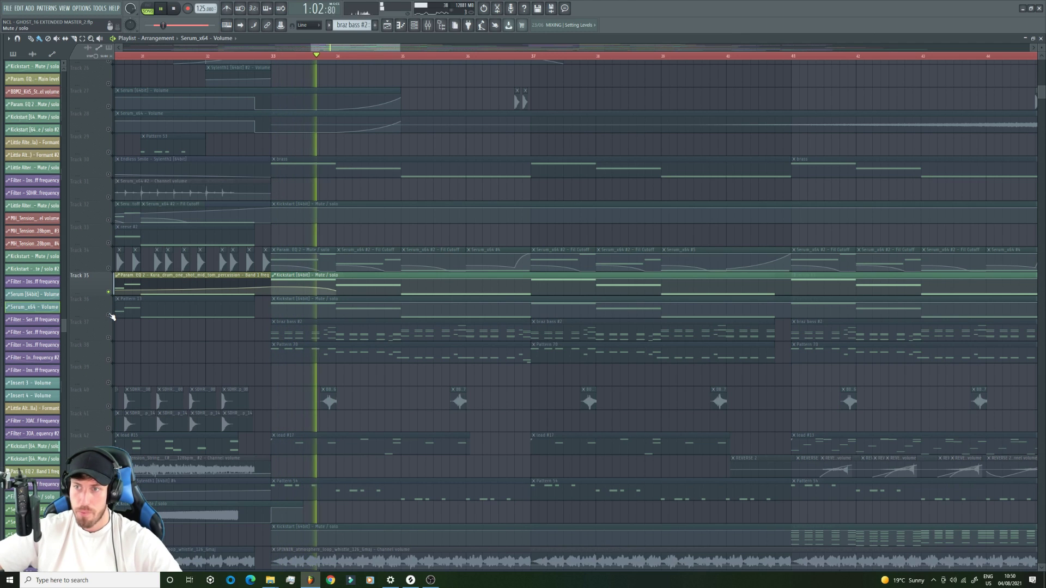
- Solo track 36 to audition it during playback, and stop playback
left_click(111, 315)
key("space")
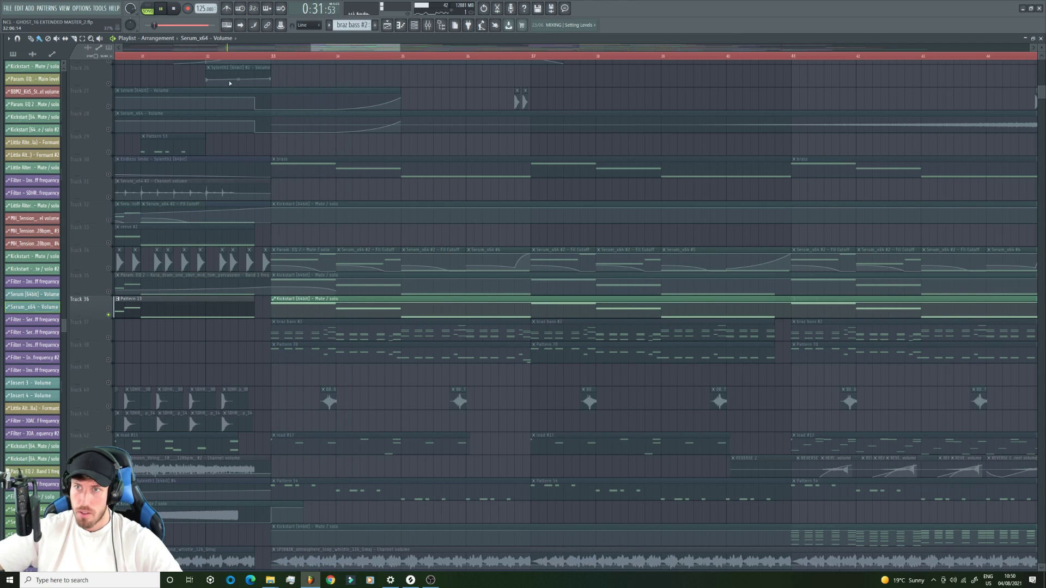
key("space")
- Enable tracks 35, 34 and 30 alongside track 36, play from bar 33, and add tracks 37 and 38
left_click(113, 273, "ctrl")
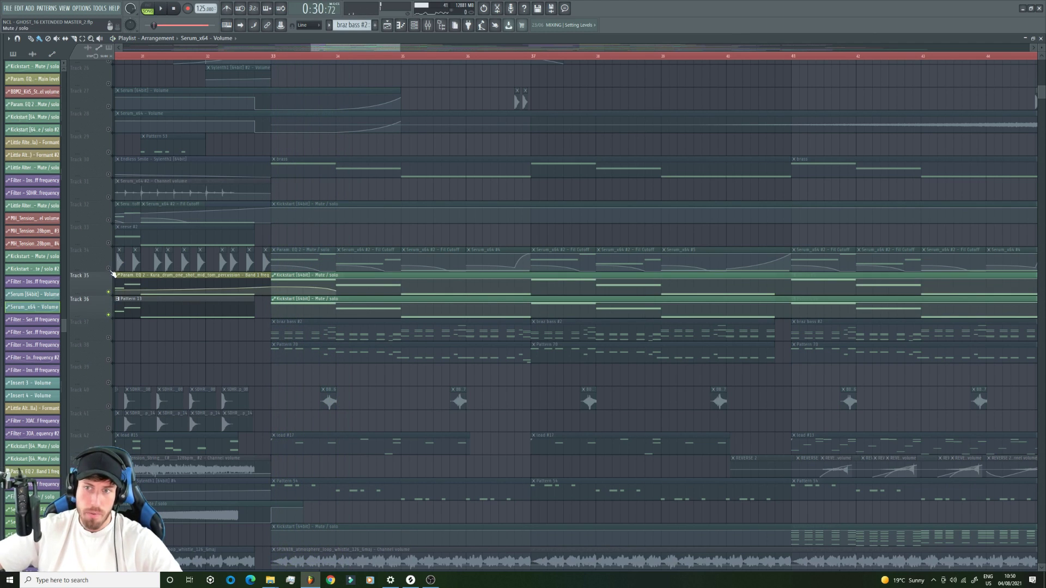
left_click(112, 267, "ctrl")
left_click(111, 175, "ctrl")
left_click(263, 58)
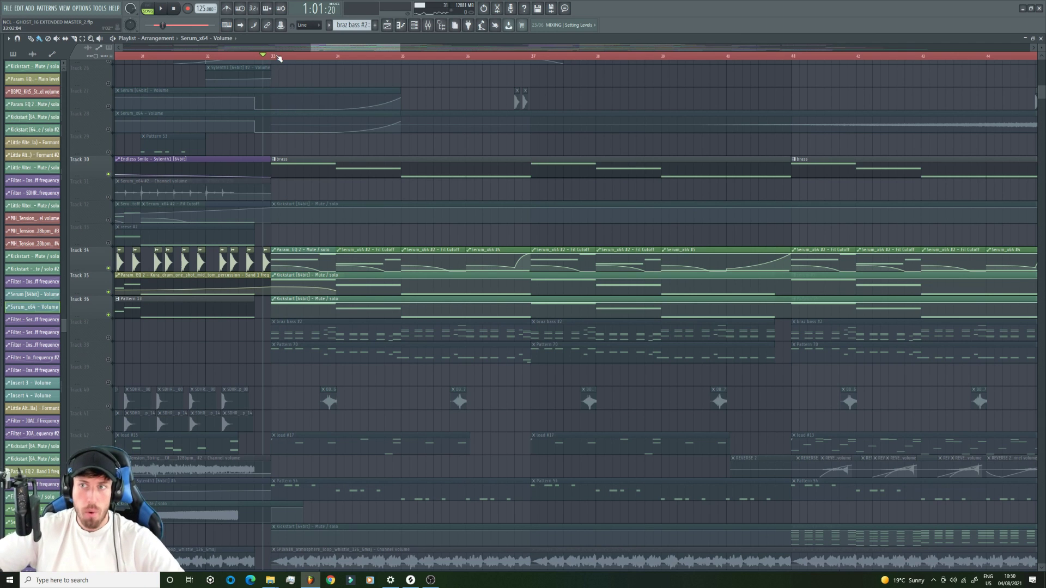
left_click(277, 58)
key("space")
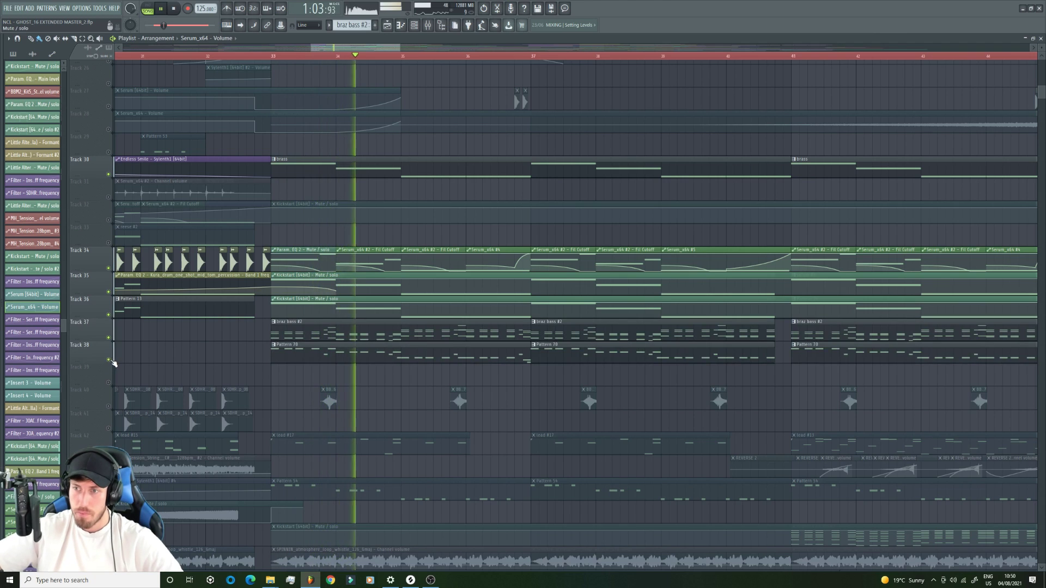
- Add tracks 64 to 66, the short pink sample's track below them, and vocal tracks 54 to 58 during playback
scroll(113, 359, "down", 5)
scroll(117, 358, "down", 8)
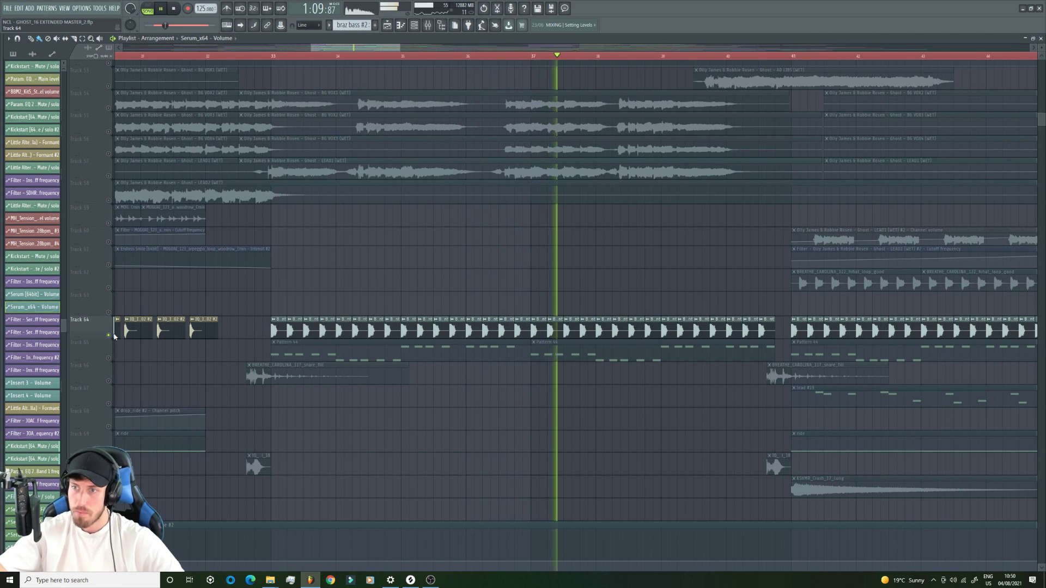
left_click_drag(109, 357, 110, 380)
left_click(109, 471)
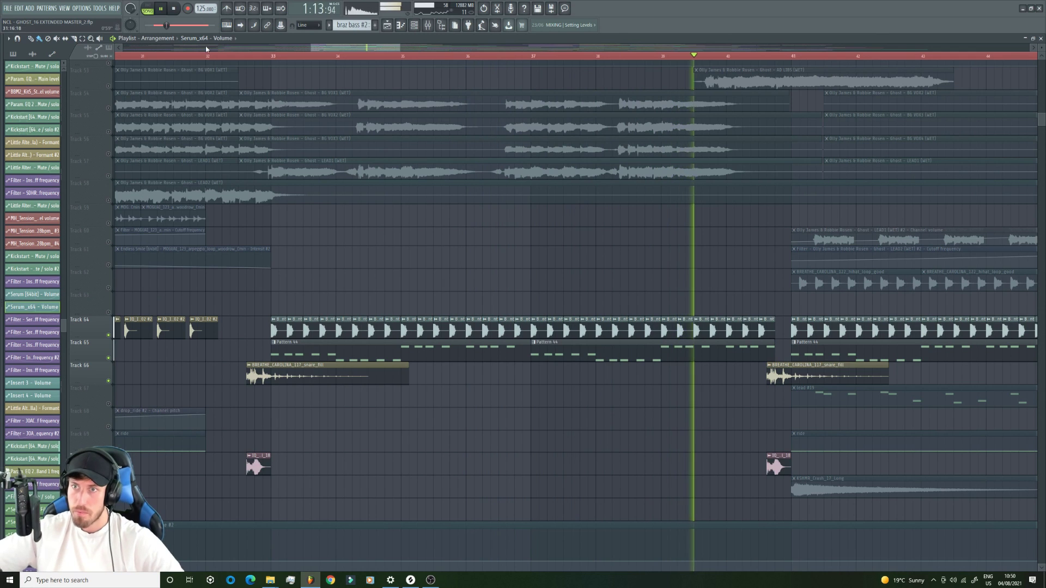
left_click_drag(110, 109, 111, 203)
left_click(110, 203)
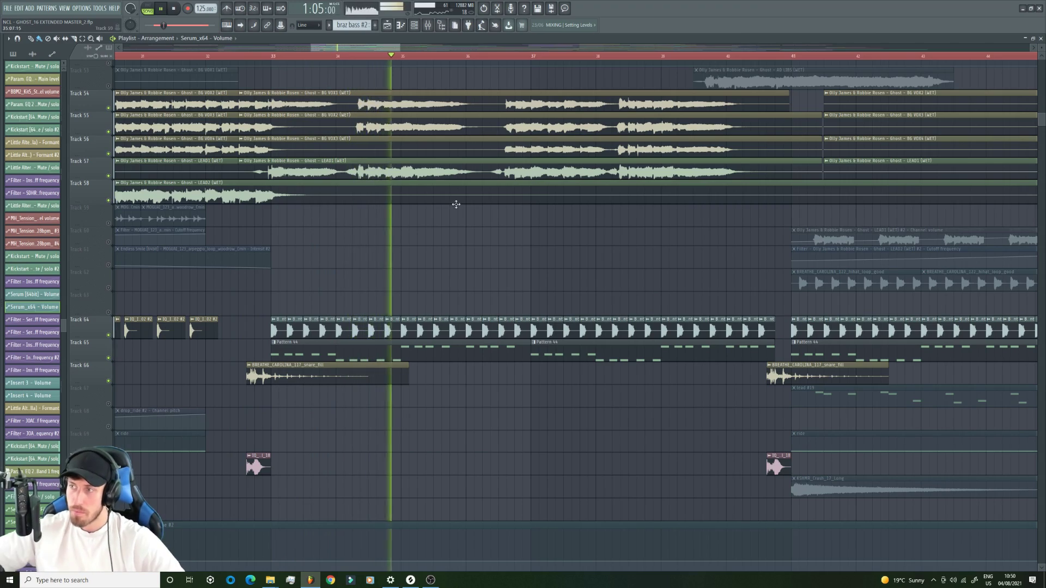
- Toggle the upper track with the repeating volume curves, listen to the combined layers, and stop playback
scroll(406, 371, "up", 5)
scroll(406, 371, "up", 10)
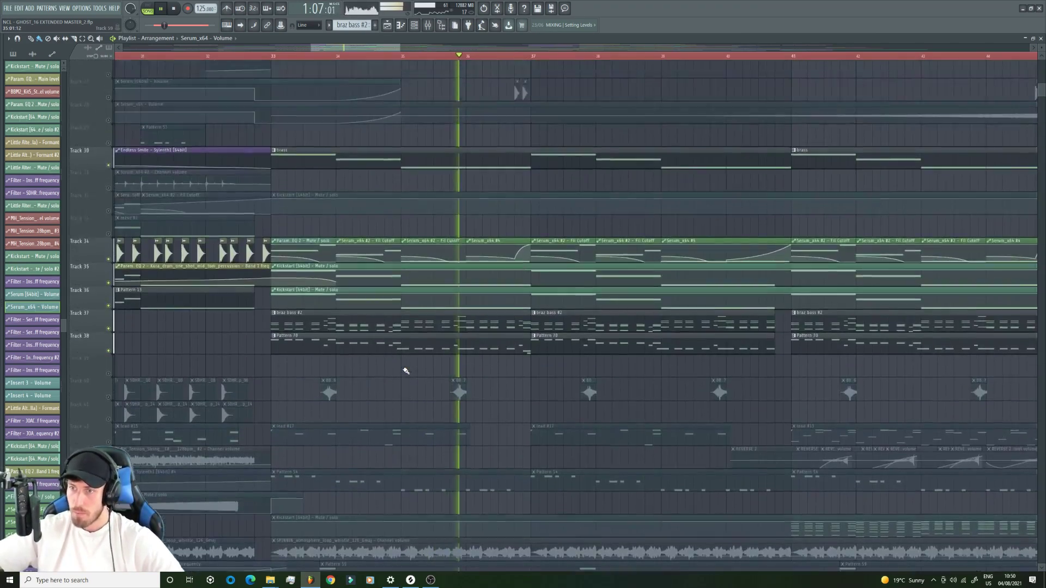
scroll(405, 371, "up", 10)
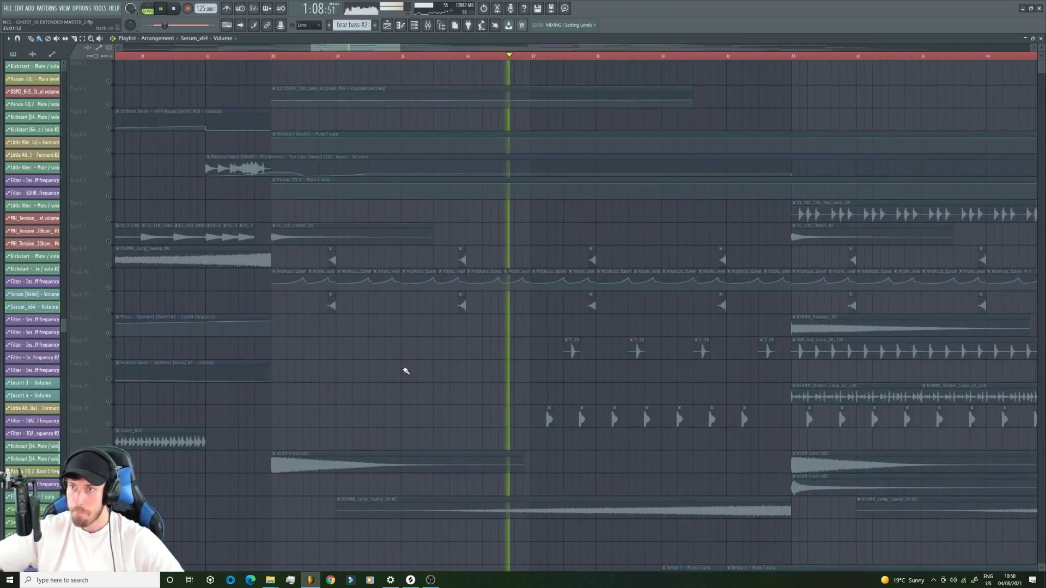
left_click(111, 289)
scroll(112, 286, "down", 8)
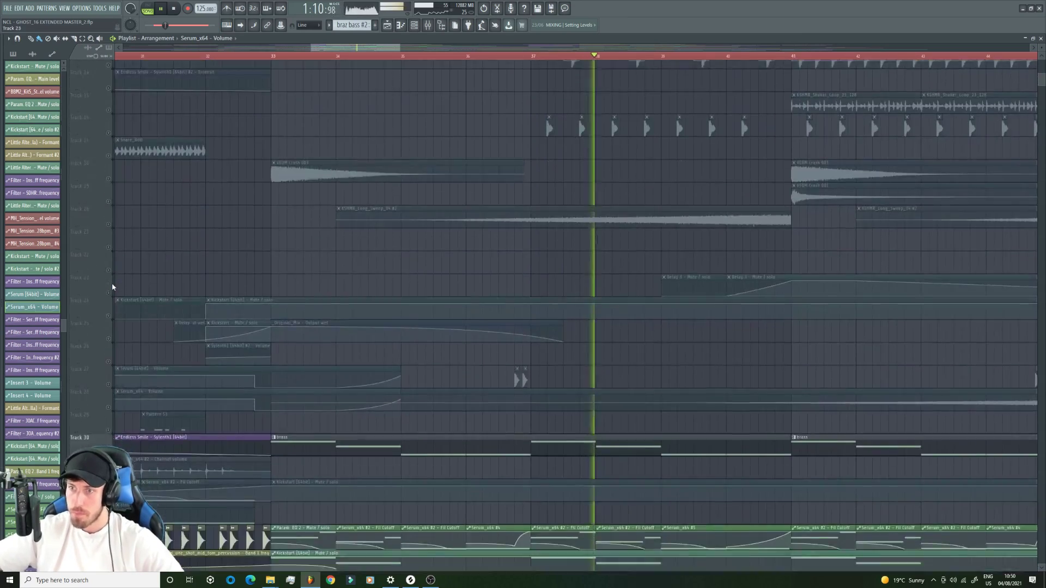
scroll(123, 272, "down", 6)
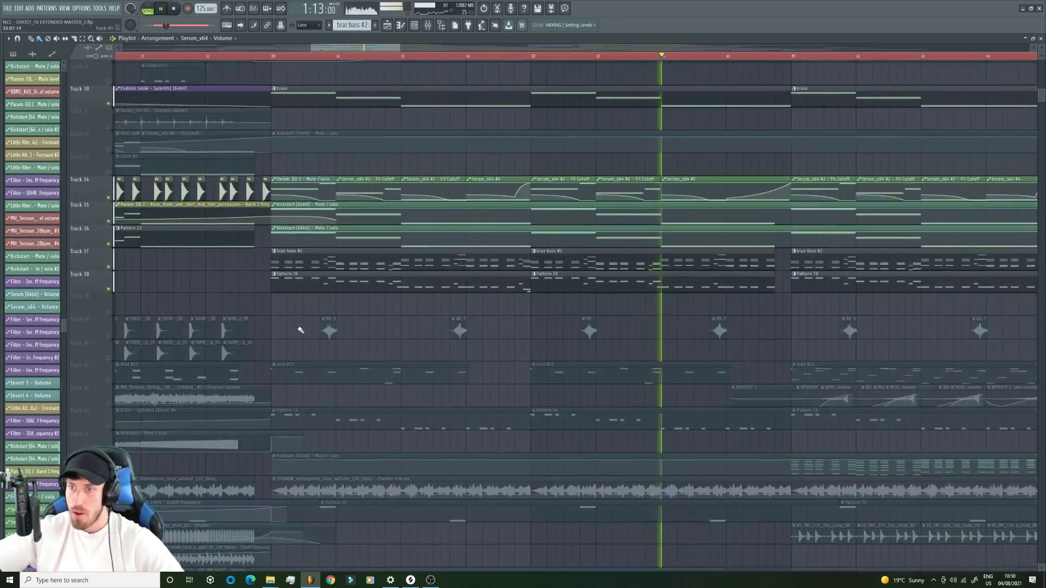
key("space")
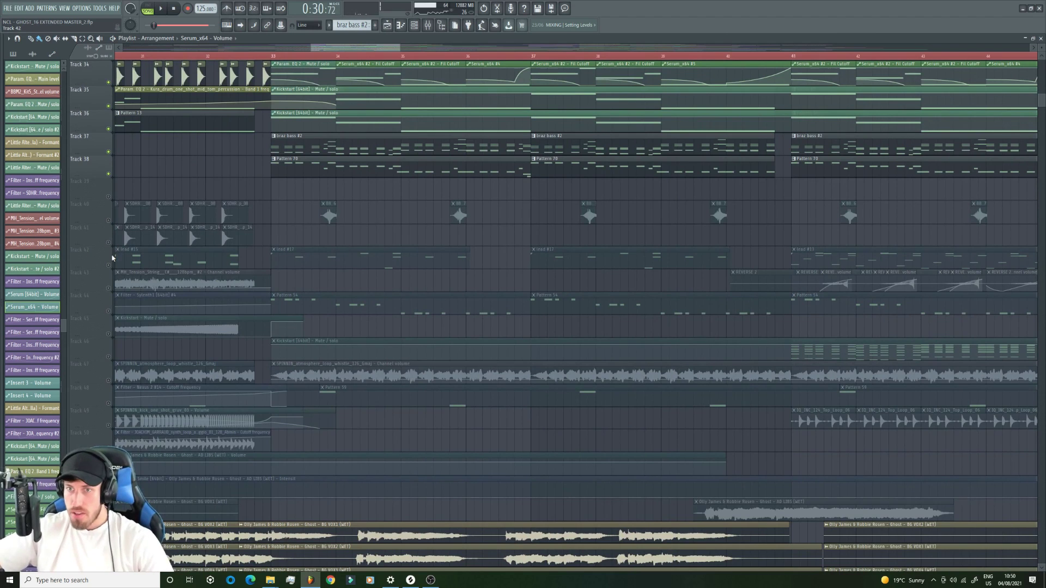
- Solo the Pattern 54 track (track 44), play it, and view its notes in the piano roll
right_click(109, 307)
left_click(116, 313)
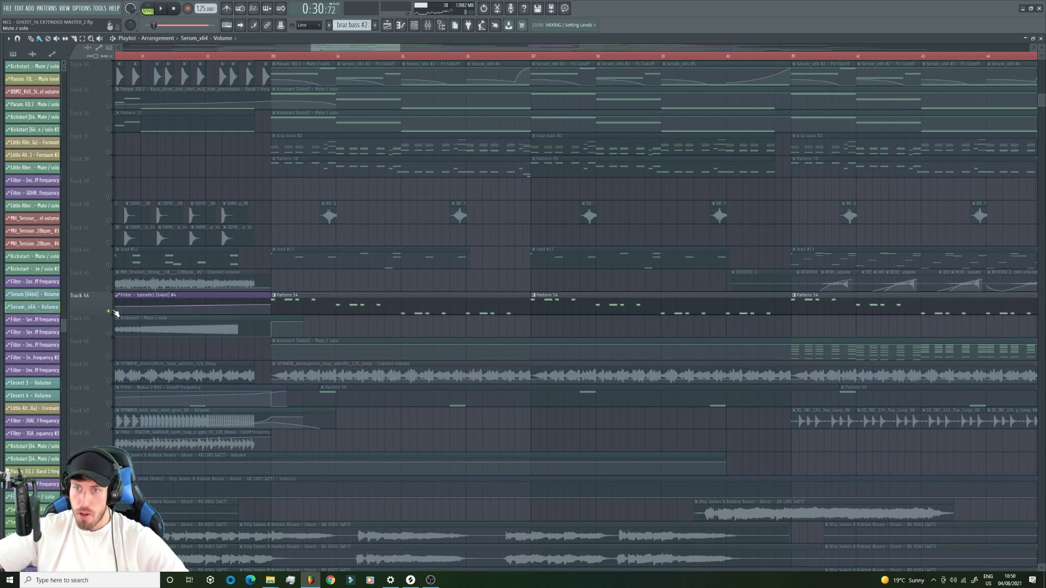
key("space")
left_click(401, 25)
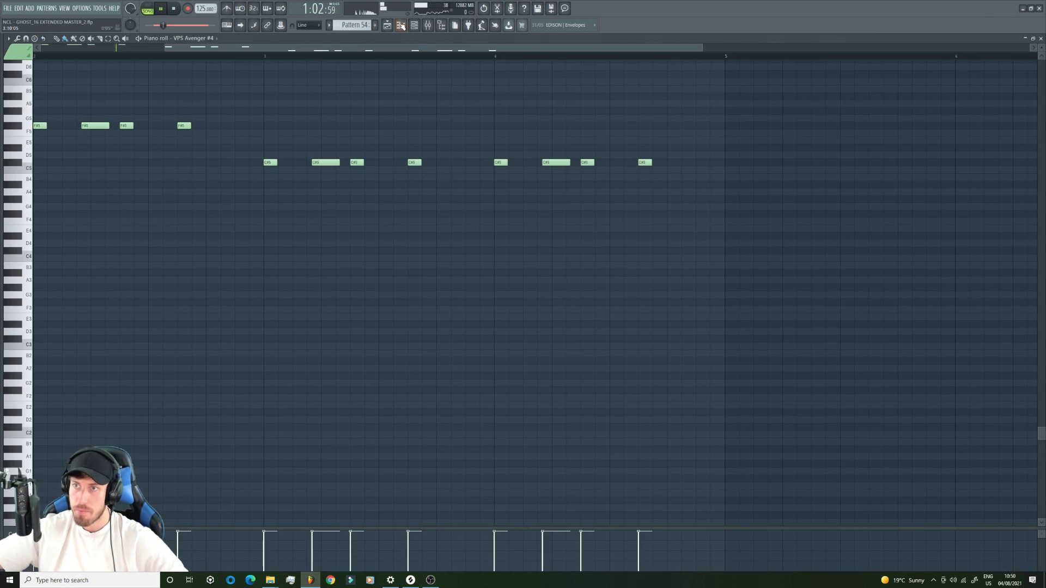
scroll(436, 190, "up", 5)
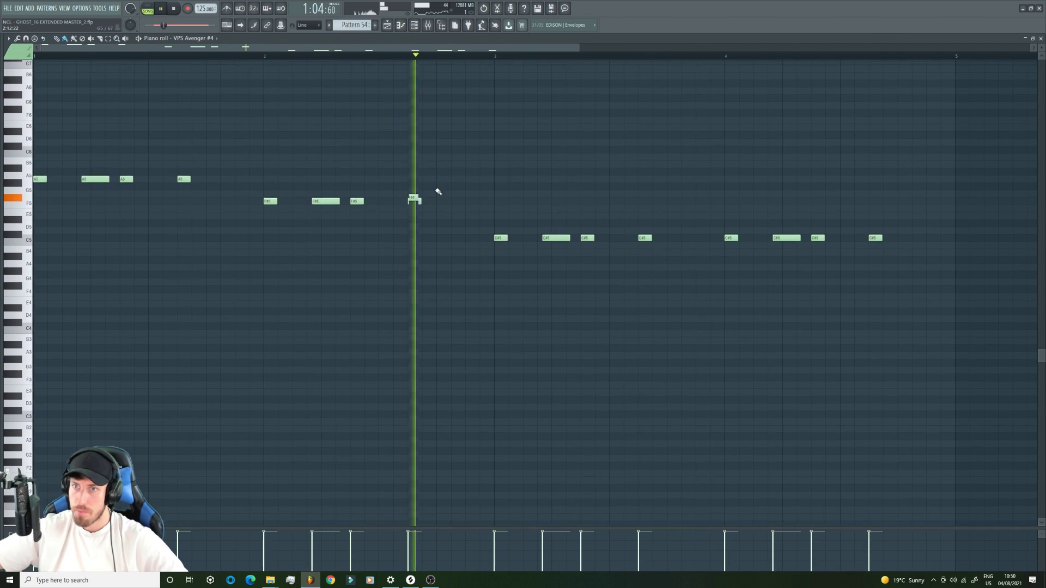
- Stop playback and inspect the VPS Avenger #4 instrument from the channel rack
key("F6")
key("space")
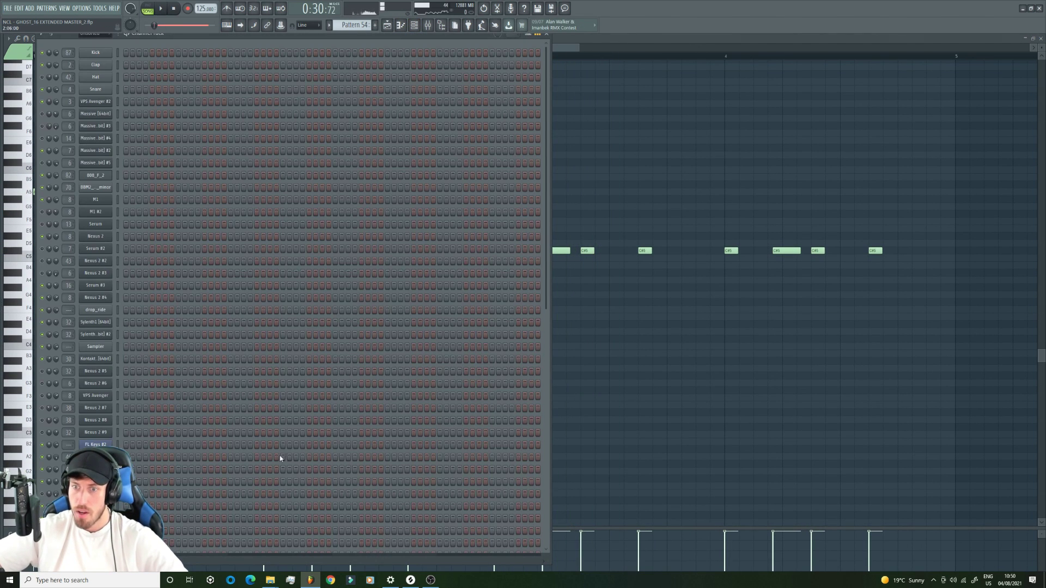
scroll(281, 458, "down", 3)
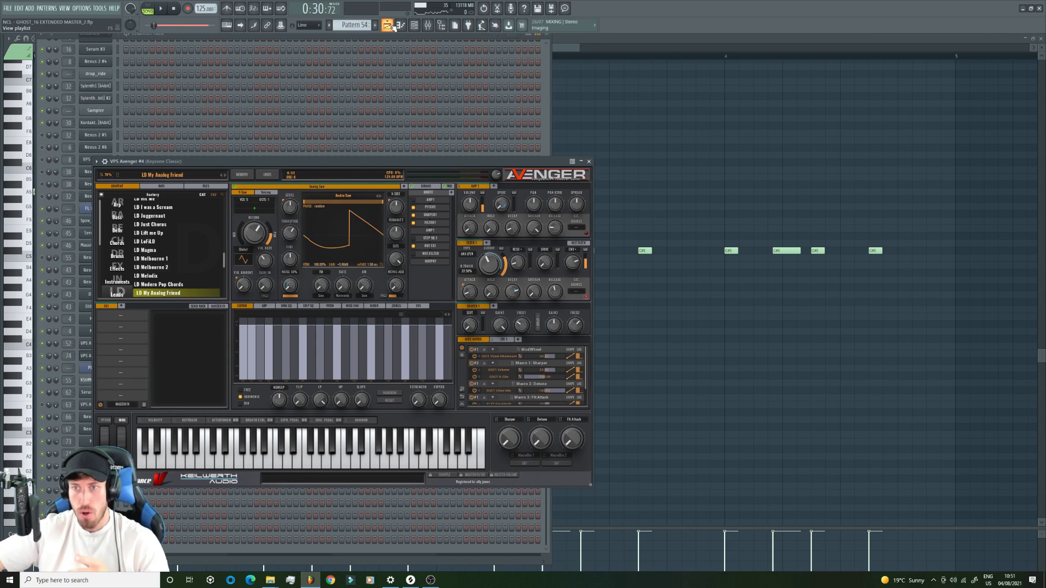
- Return to the playlist, enable the braz bass #2 track (track 37) alongside track 44, and audition both from bar 33
left_click(391, 26)
left_click(270, 58)
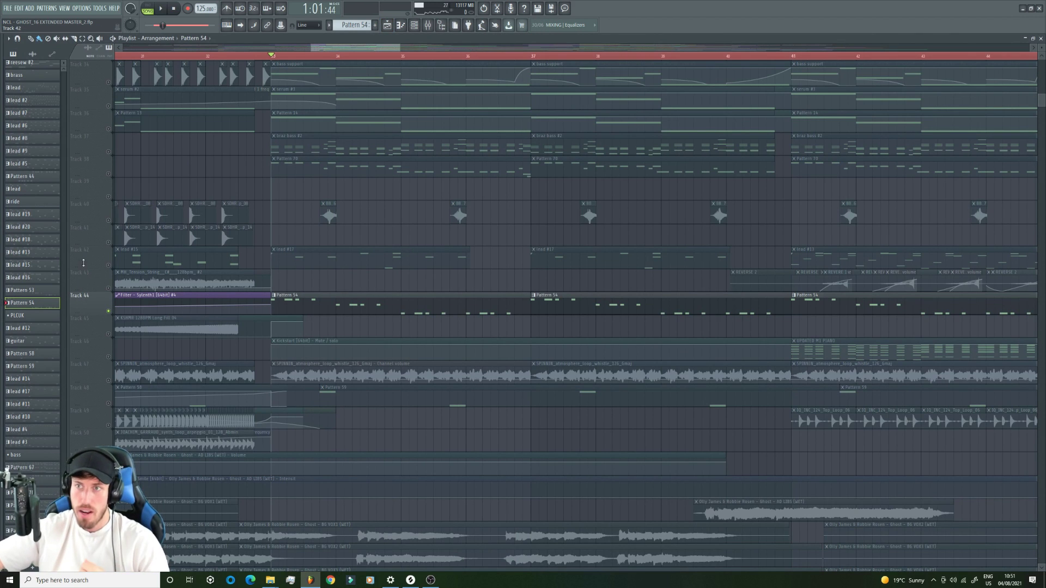
left_click(109, 152)
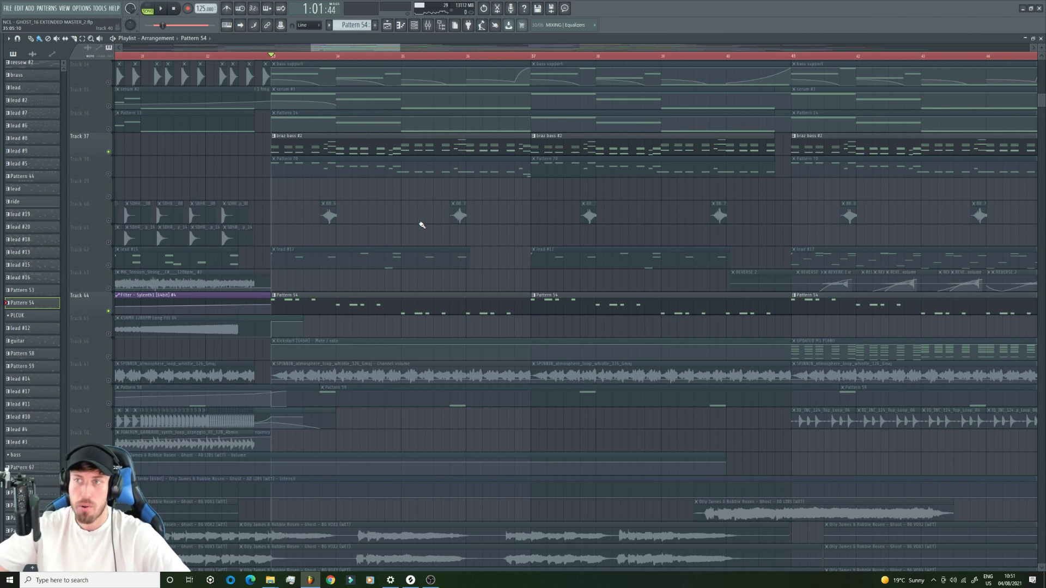
key("space")
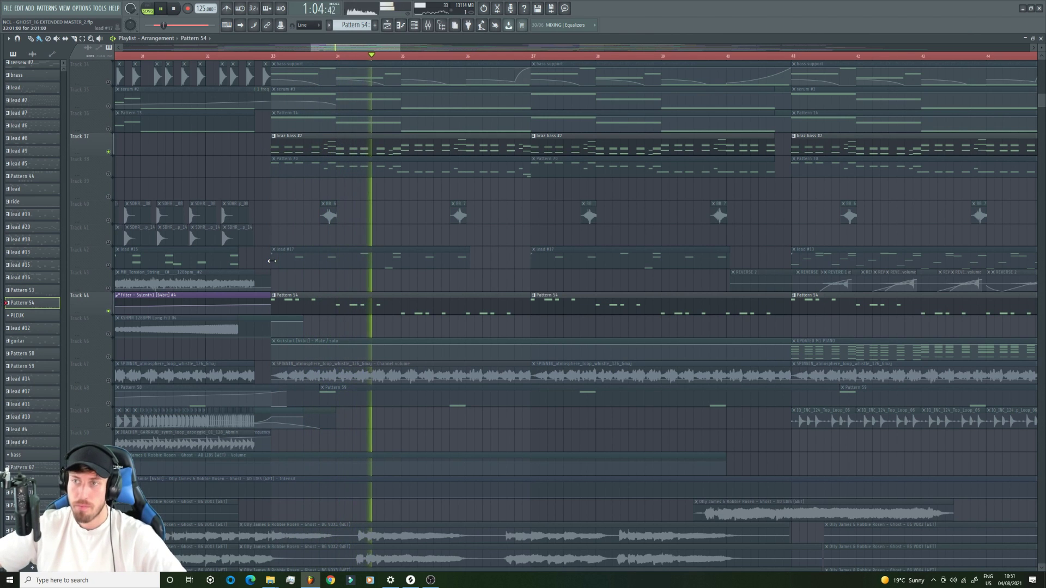
key("space")
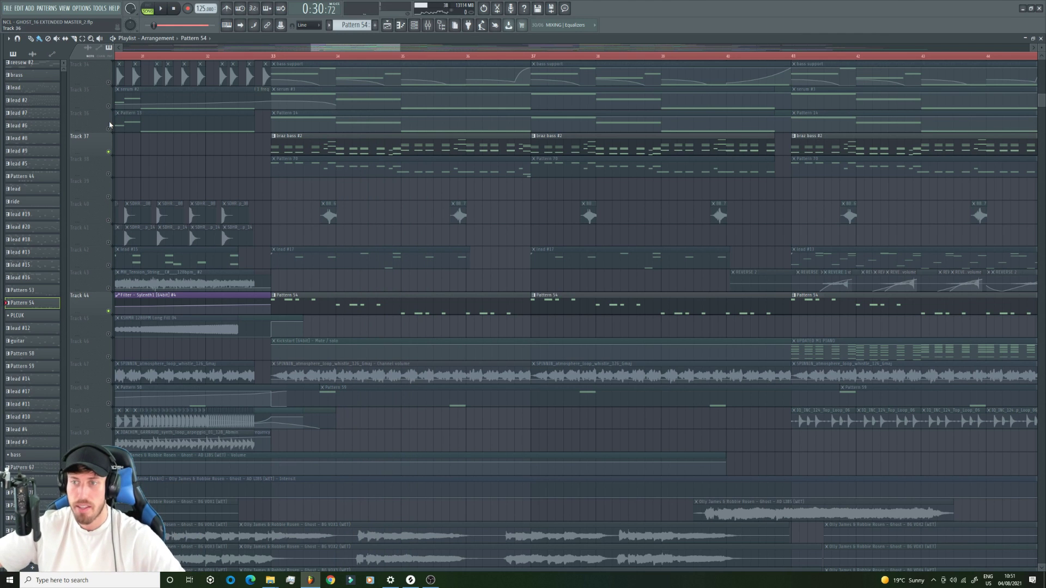
- Solo the lead #17 track (track 42), play it from bar 33, inspect its pattern and channels, and return to the playlist
right_click(111, 266)
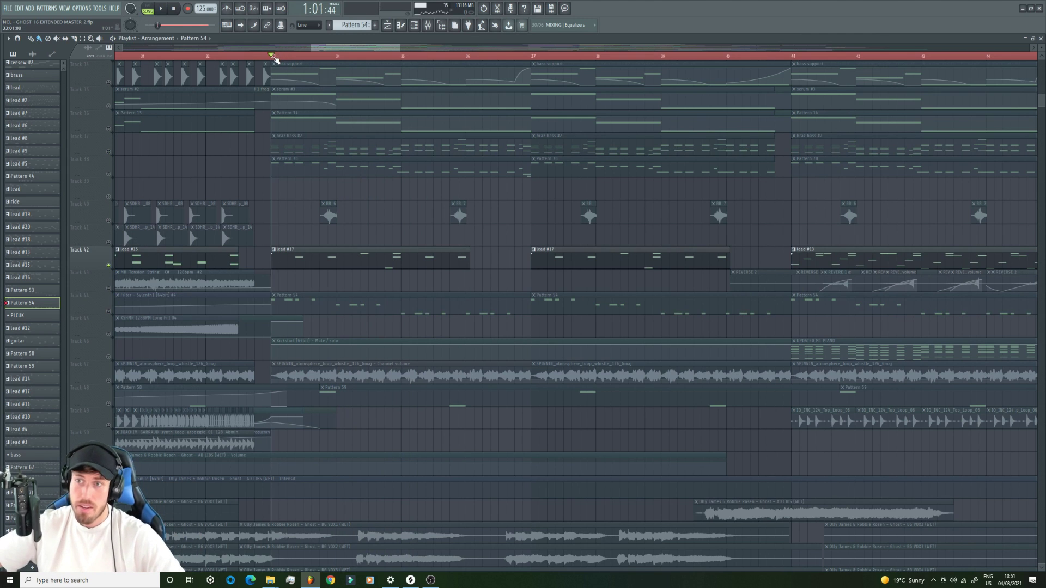
key("space")
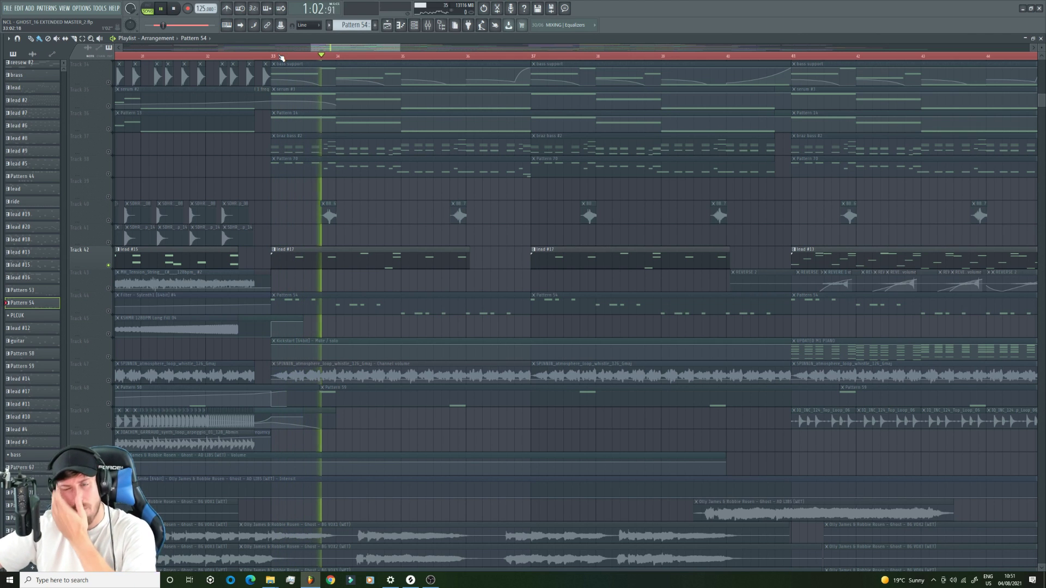
double_click(431, 259)
left_click(414, 25)
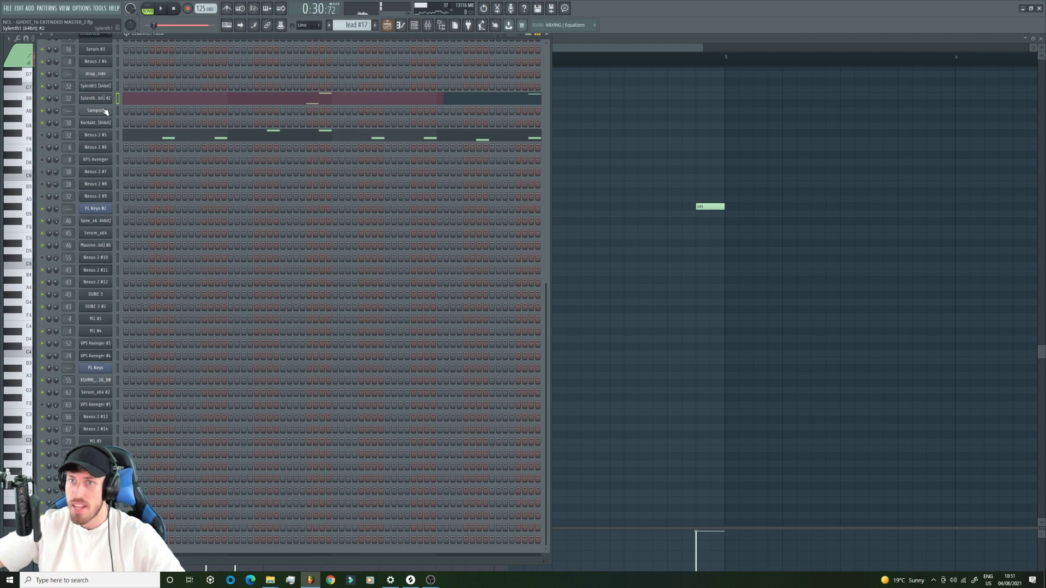
left_click(387, 25)
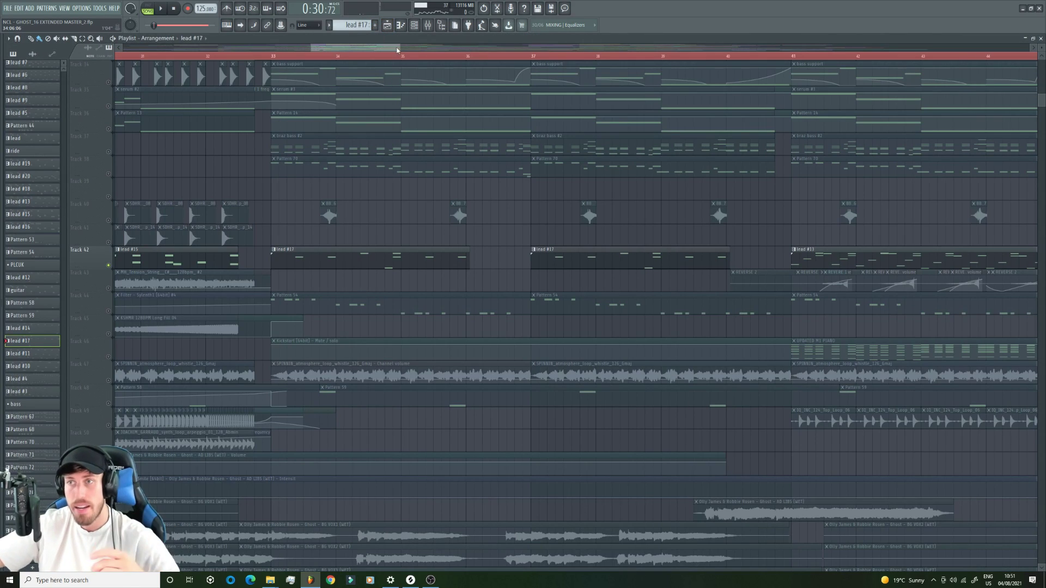
- Isolate the hat loop track (track 13) and track 16, and play them from around bar 38
scroll(563, 52, "down", 5)
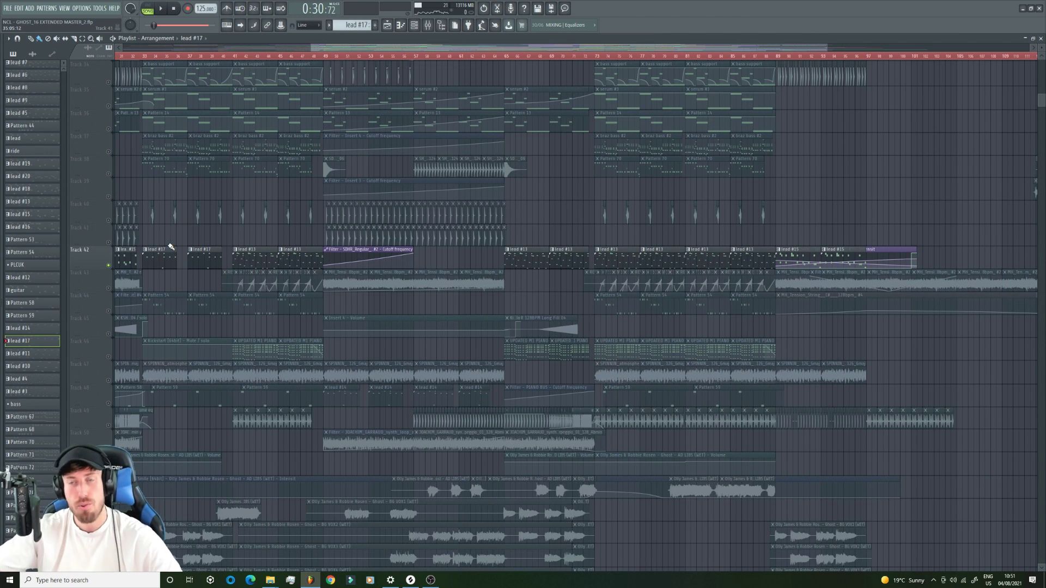
scroll(256, 332, "down", 1)
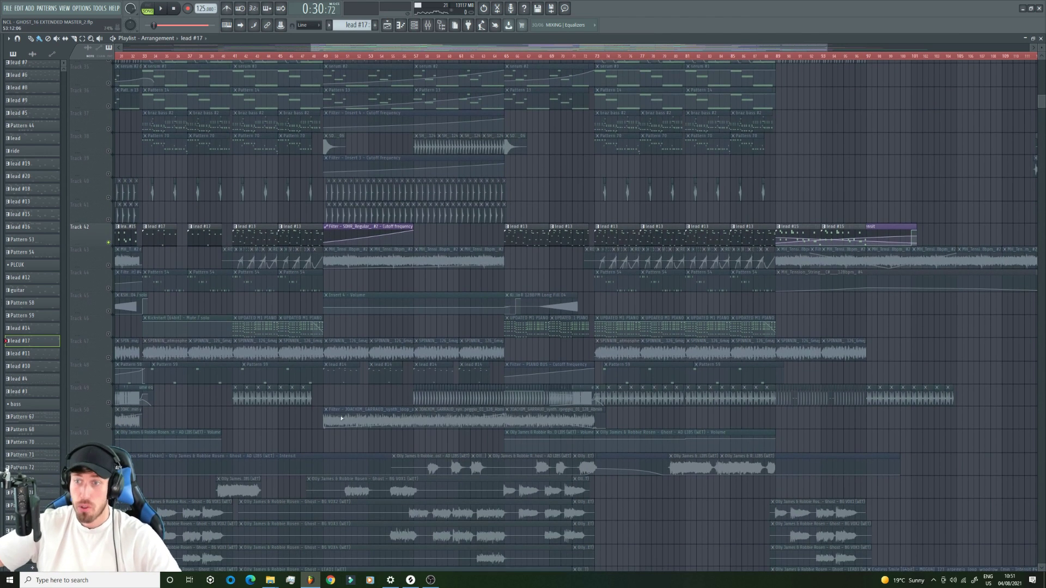
scroll(190, 304, "up", 20)
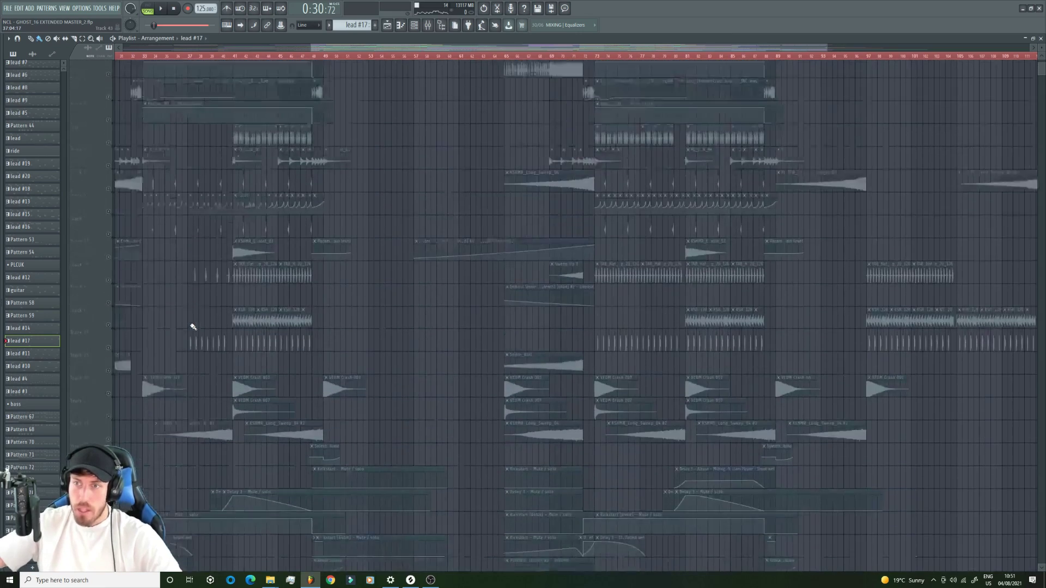
left_click(111, 312)
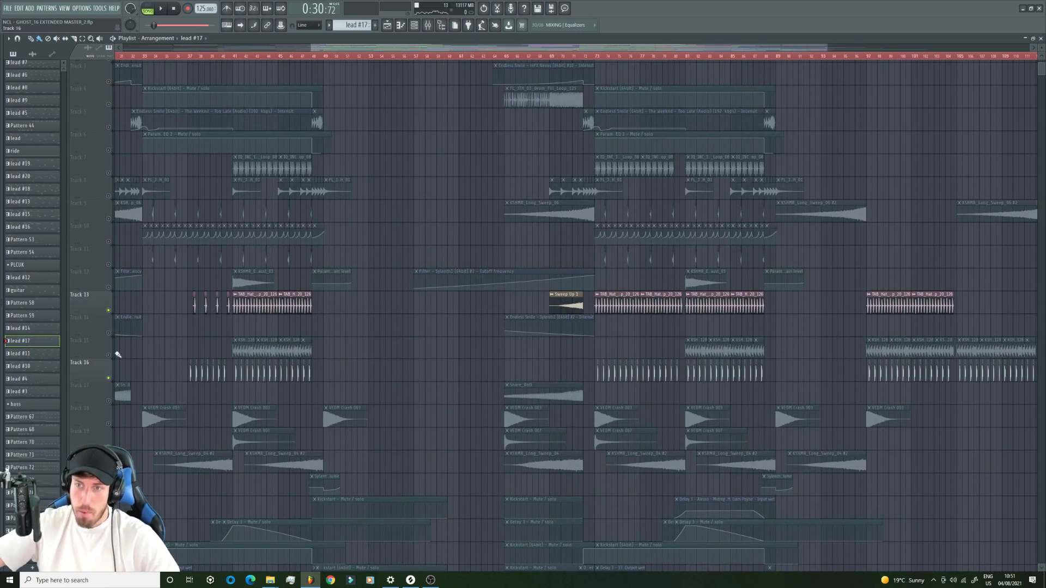
left_click(200, 56)
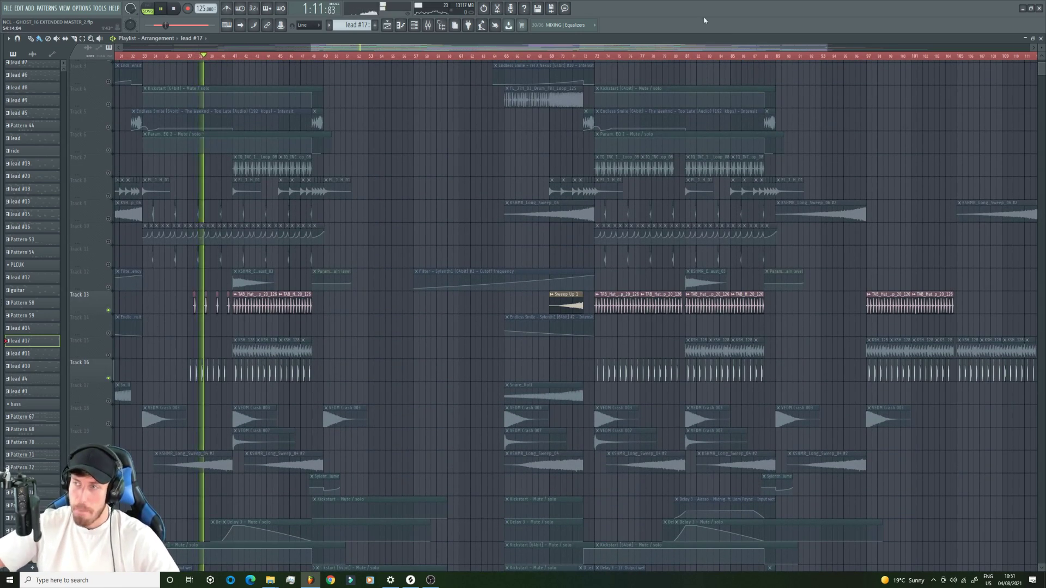
- Stop playback, inspect the 025_Clap_-_BRAZBASS_Zenhiser sample settings, and set the playback position to bar 37
left_click_drag(829, 47, 433, 92)
key("space")
double_click(240, 305)
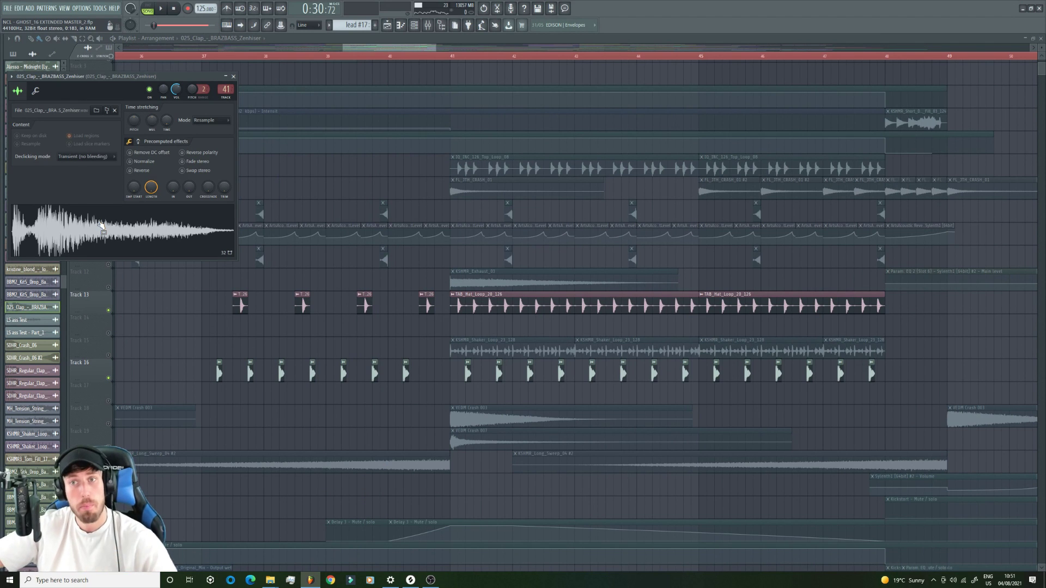
left_click(206, 57)
scroll(206, 59, "up", 1)
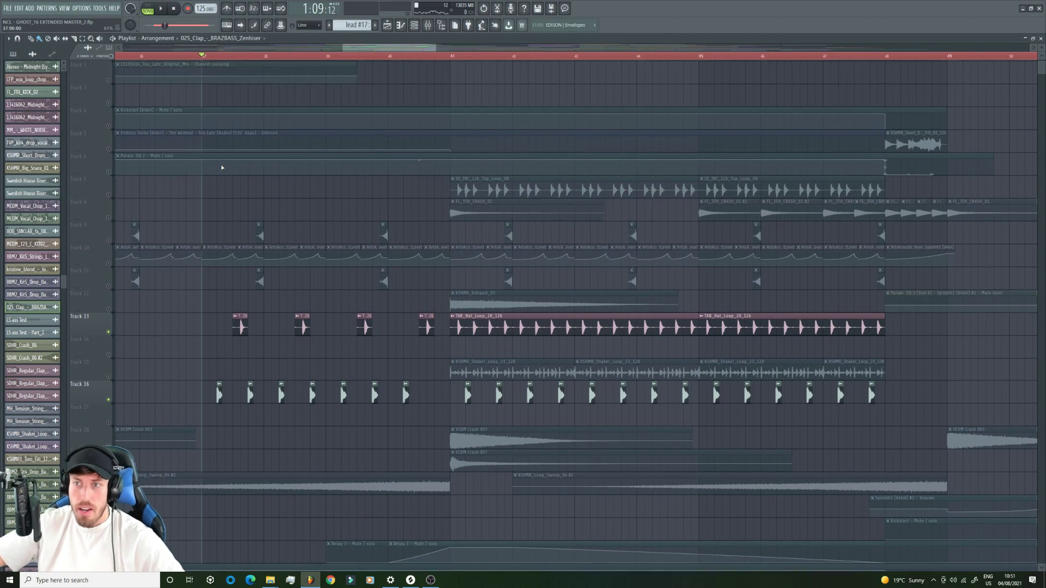
- Enable tracks 11 and 9 alongside tracks 13 and 16, and audition the drum combination from bar 37
left_click(108, 287)
left_click(109, 242)
key("space")
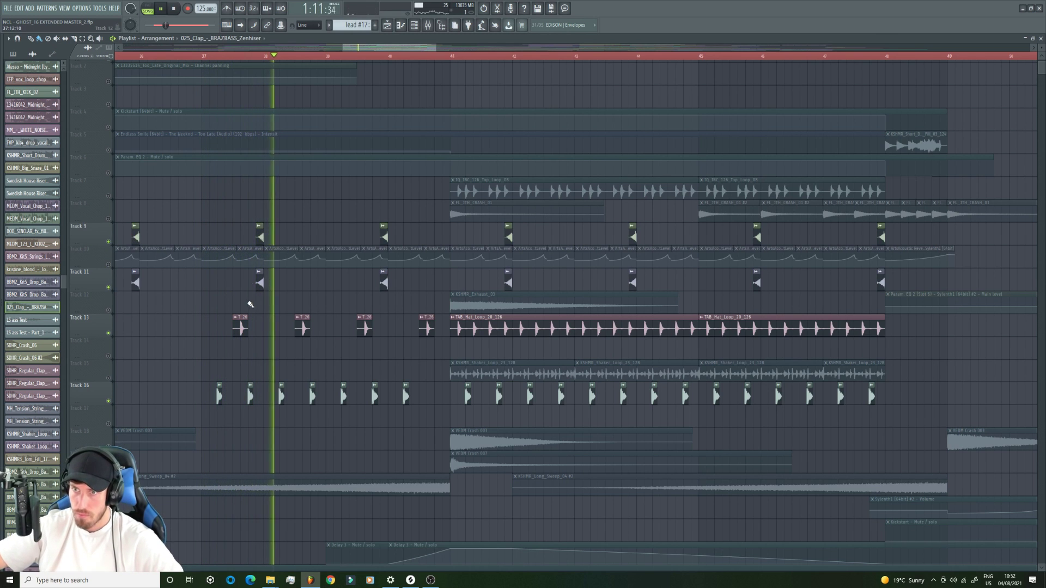
key("space")
scroll(227, 355, "down", 8)
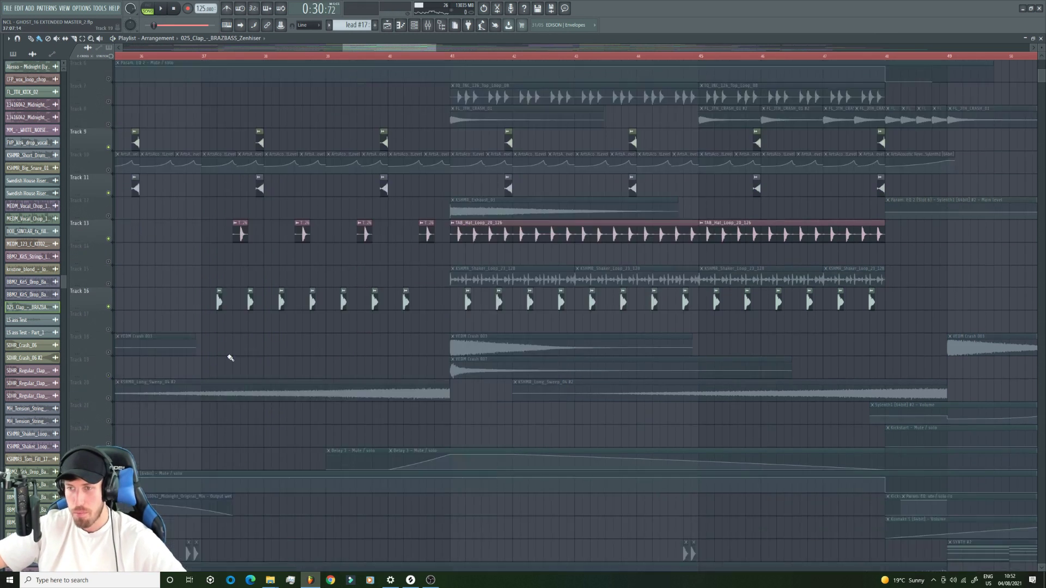
key("space")
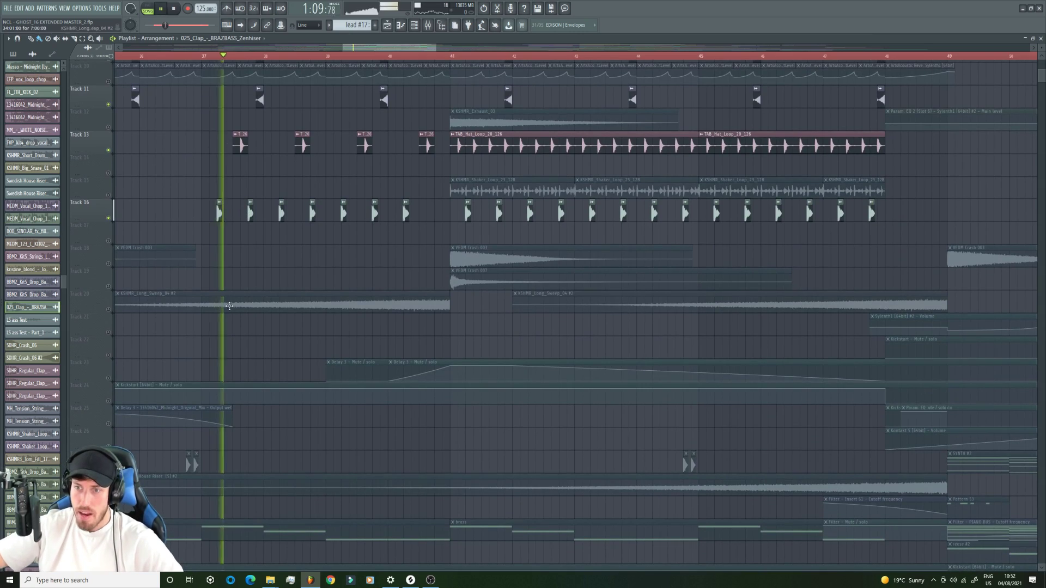
scroll(211, 300, "down", 15)
scroll(211, 301, "down", 20)
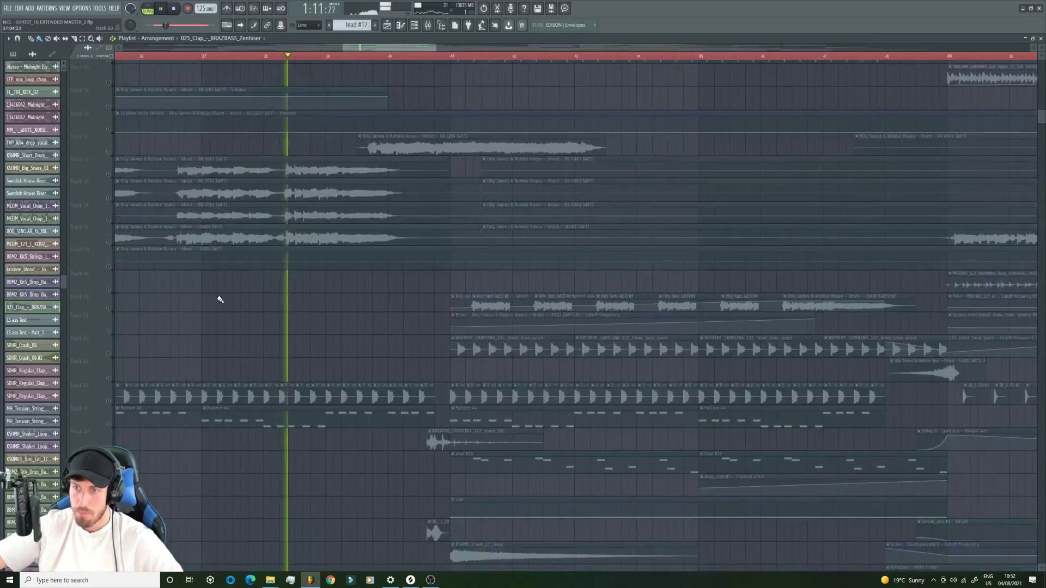
scroll(211, 305, "up", 20)
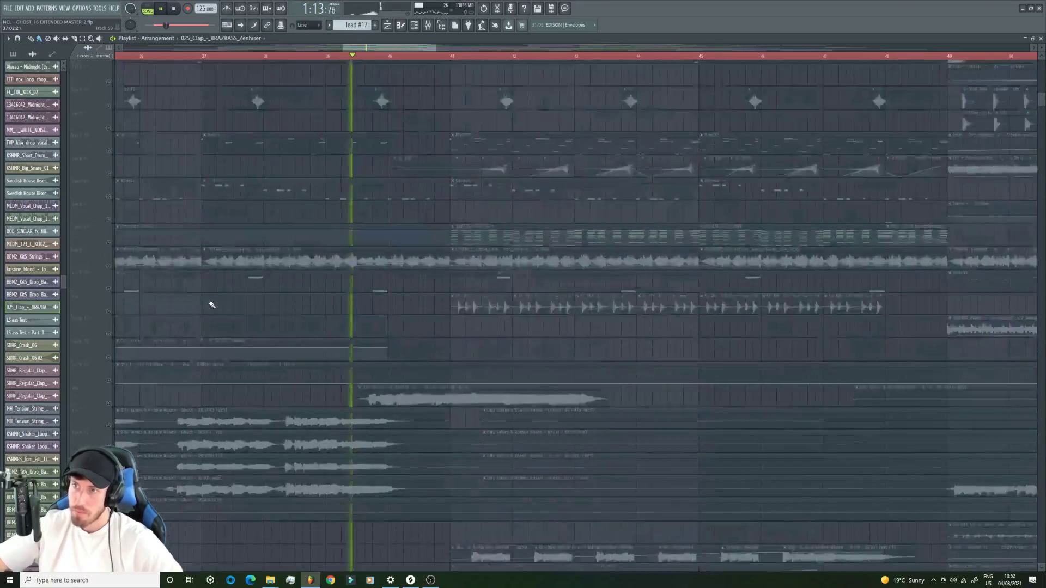
key("space")
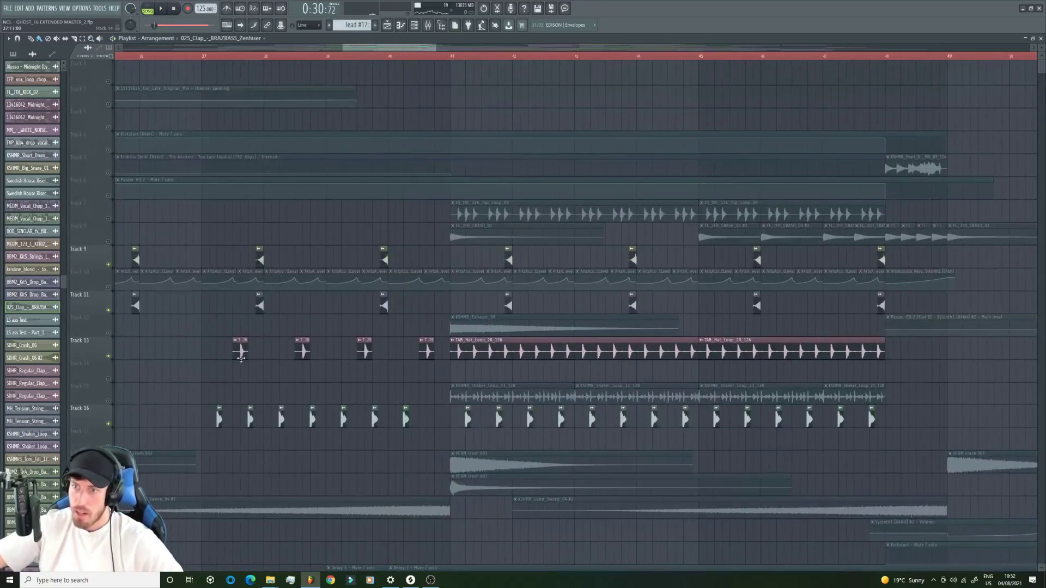
- Replay the drum tracks from bar 37, muting and re-enabling the hat loop on track 13 to compare
left_click(202, 54)
key("space")
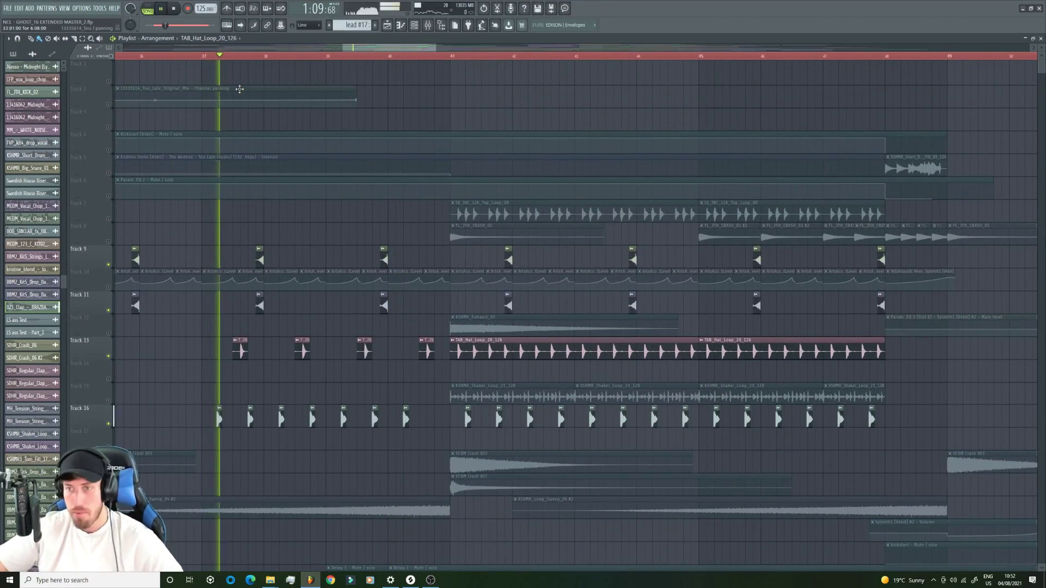
left_click(109, 357)
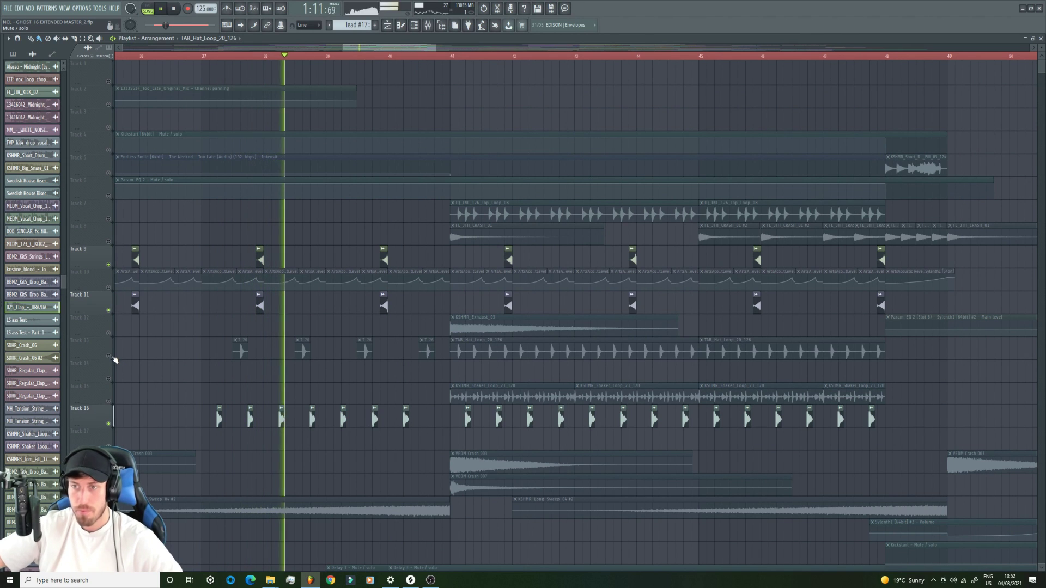
left_click(109, 357)
key("space")
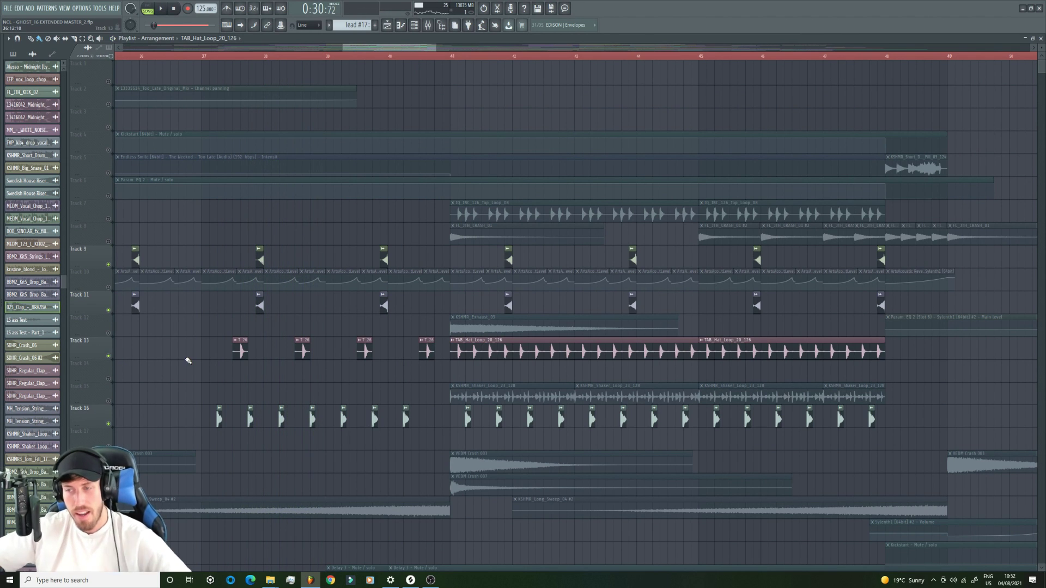
- Solo the top loop on track 7, enable the hat loop on track 13, and play both from bar 41
scroll(429, 53, "right", 5)
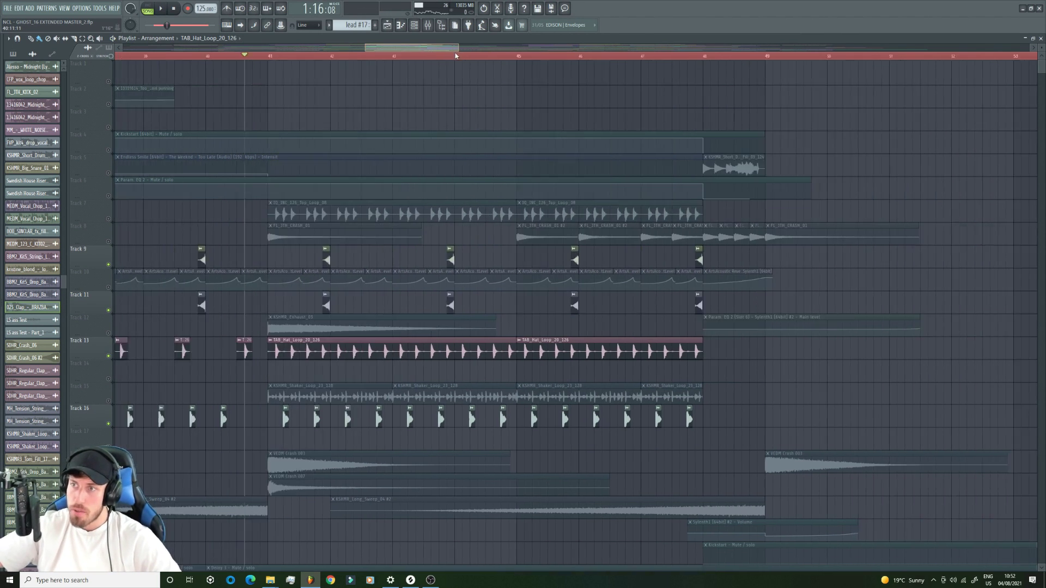
left_click(109, 219, "ctrl")
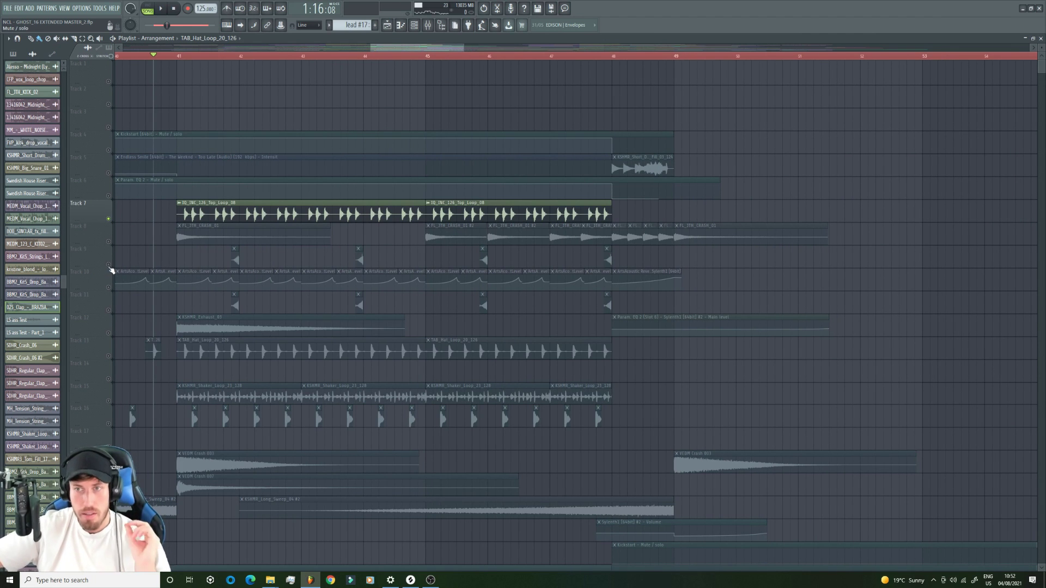
left_click(109, 357)
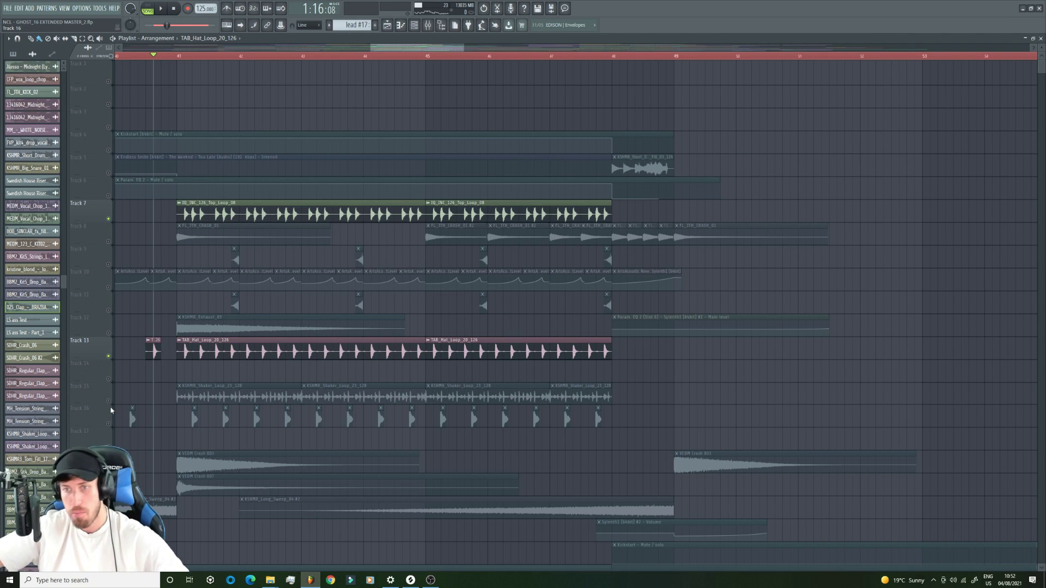
left_click(178, 55)
key("space")
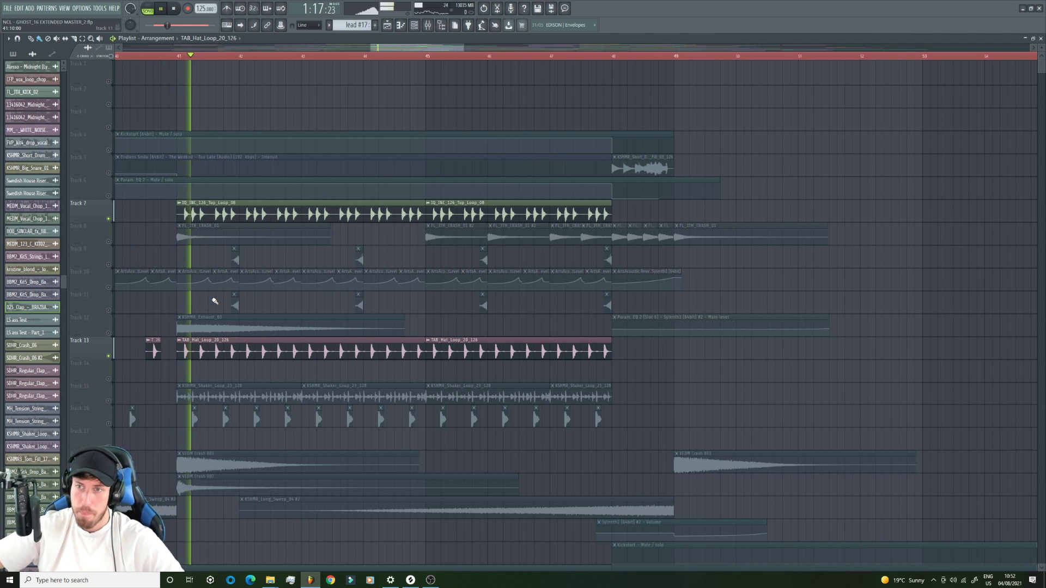
key("space")
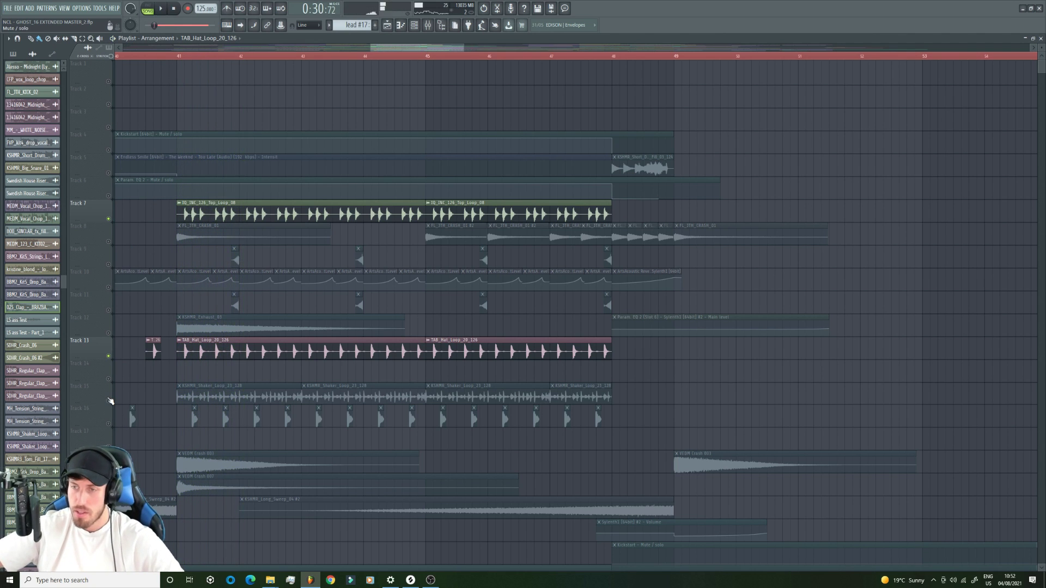
- Add the shaker loop on track 15 to the top and hat loops and audition them from bar 41
left_click(109, 401)
key("space")
scroll(267, 283, "down", 7)
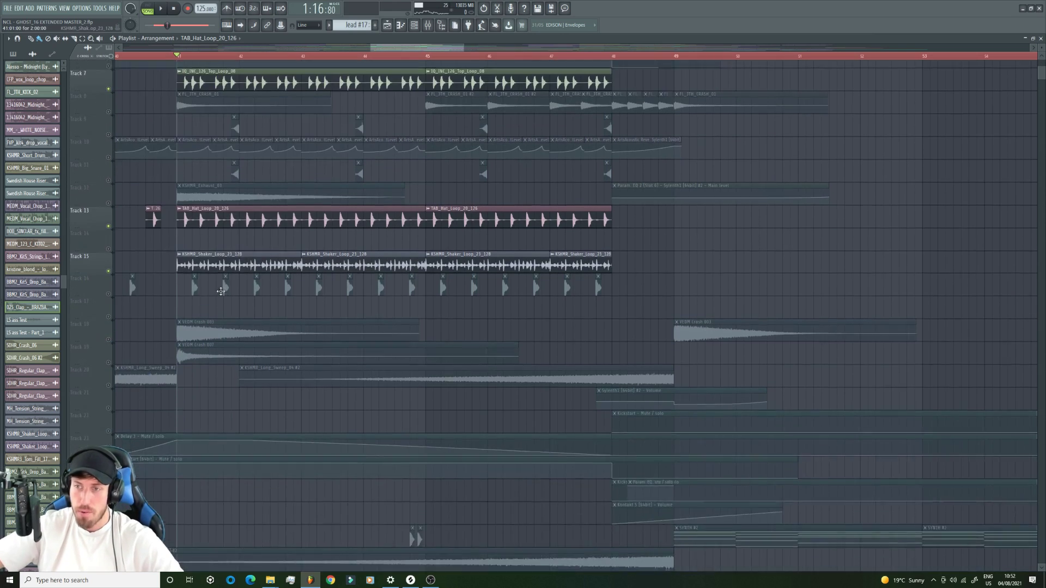
scroll(266, 285, "down", 6)
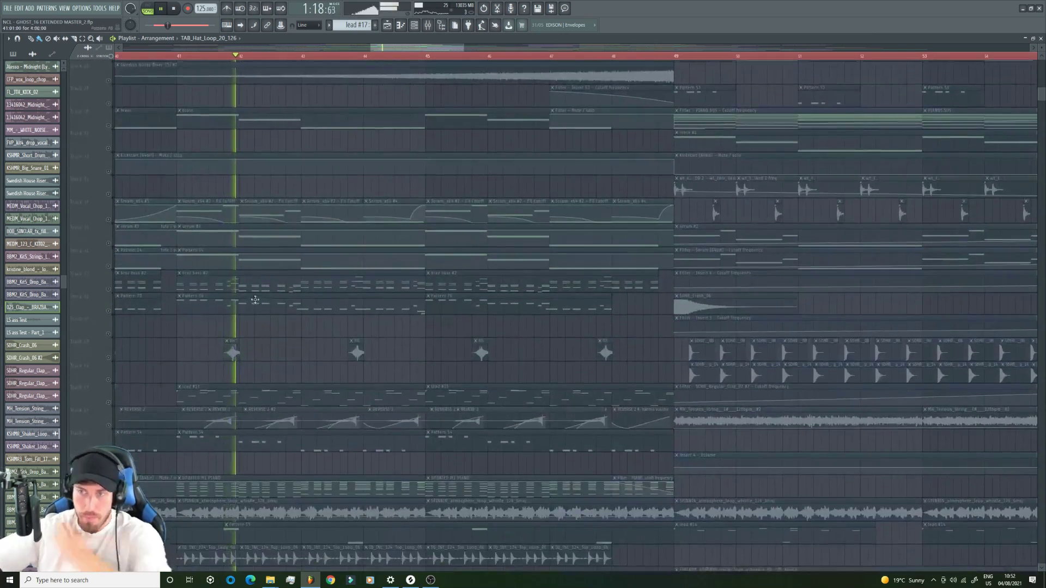
key("space")
- Solo the top loop on track 49, audition it from bar 41, and enable track 48 alongside it
left_click(109, 357)
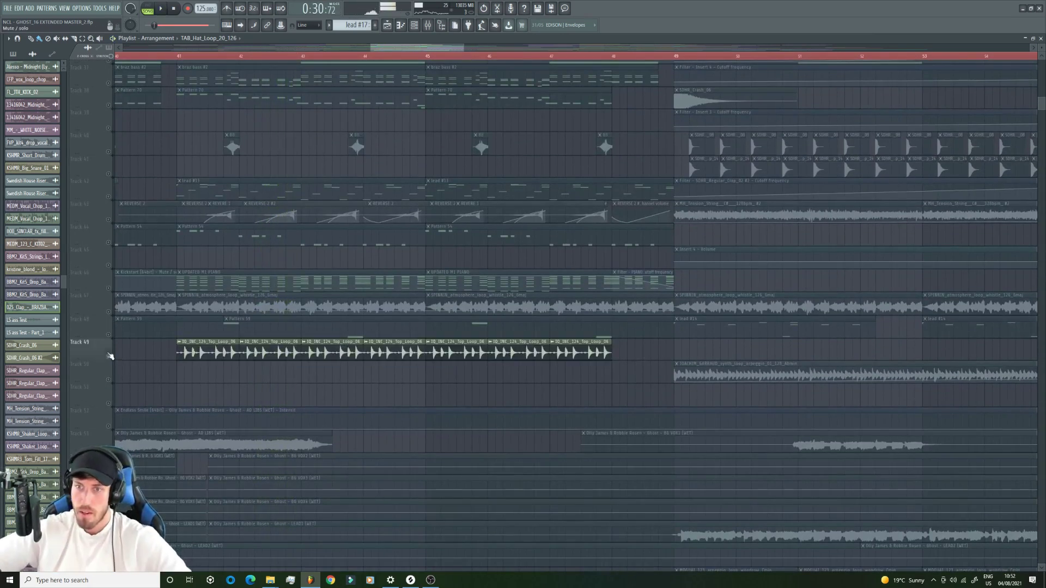
key("space")
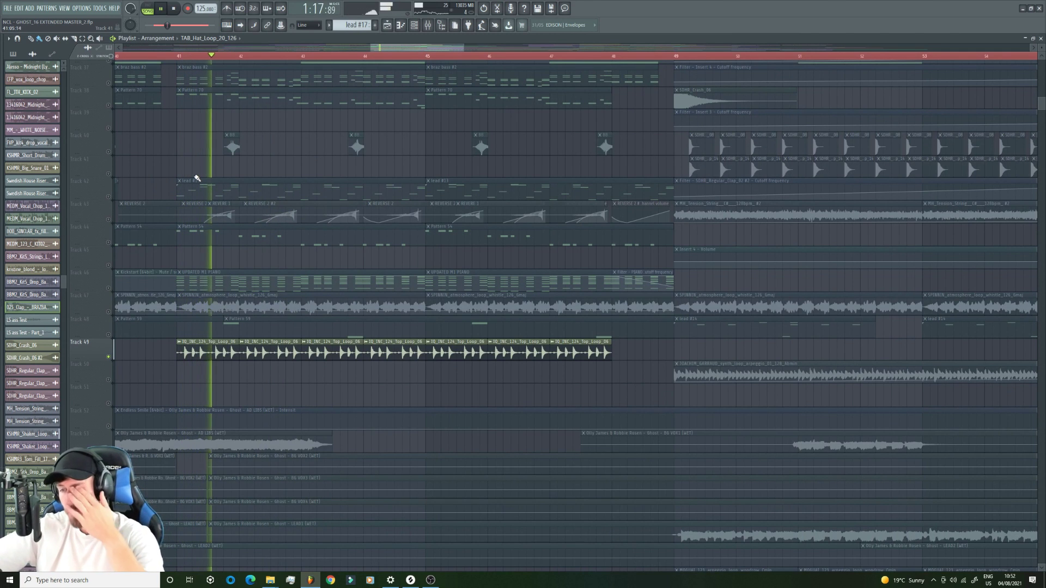
scroll(197, 177, "down", 3)
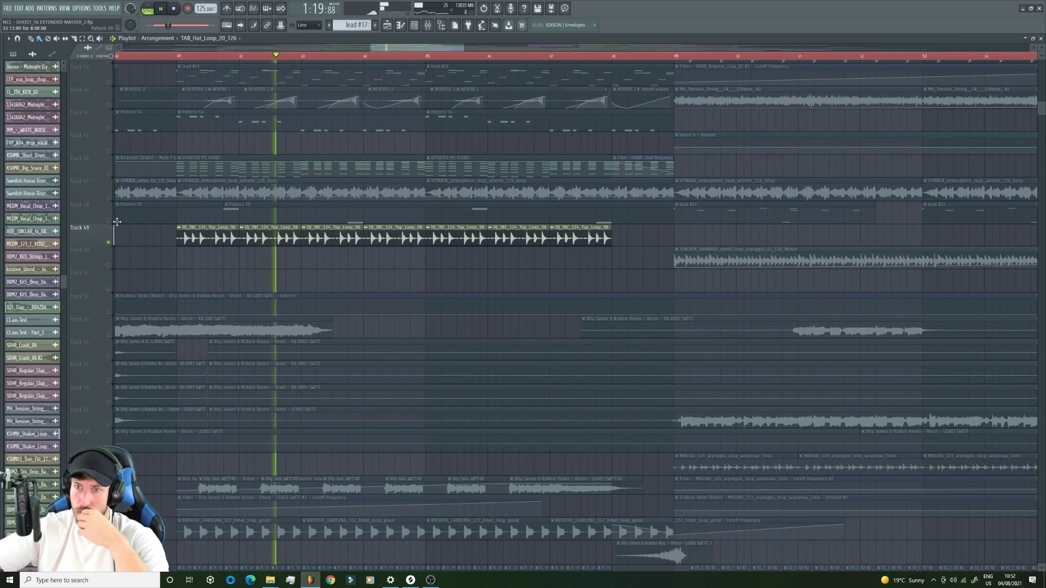
left_click(110, 221)
key("space")
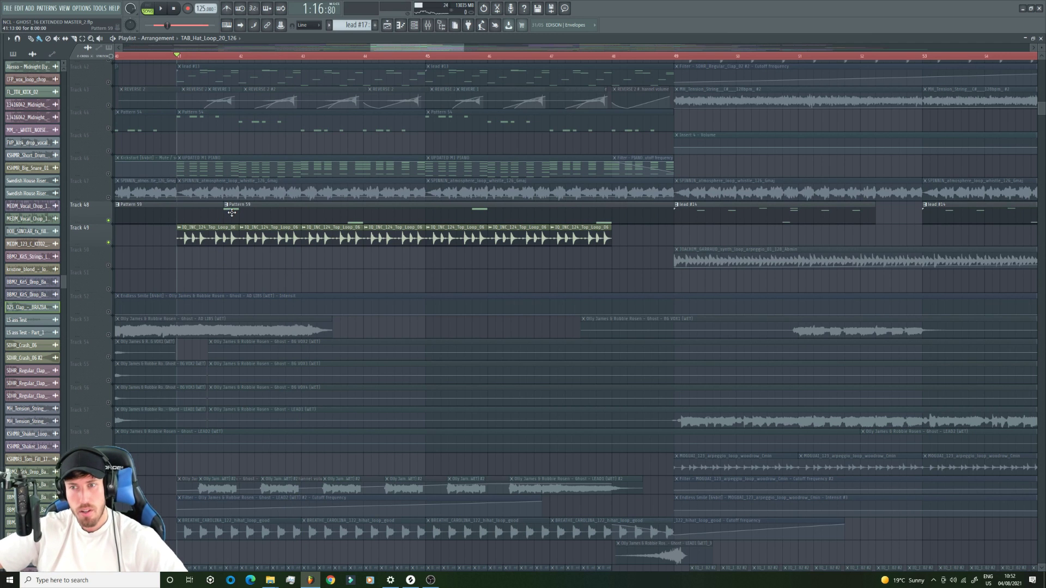
- Open Pattern 59 from track 48 with its Nexus bass instrument, preview the pattern, and return to the playlist
double_click(240, 210)
left_click(414, 25)
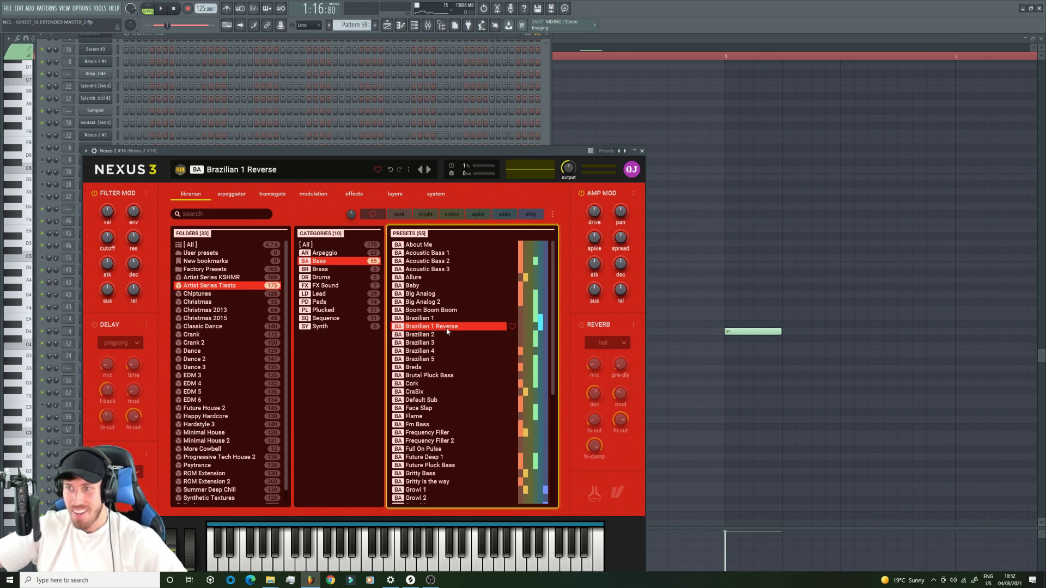
key("space")
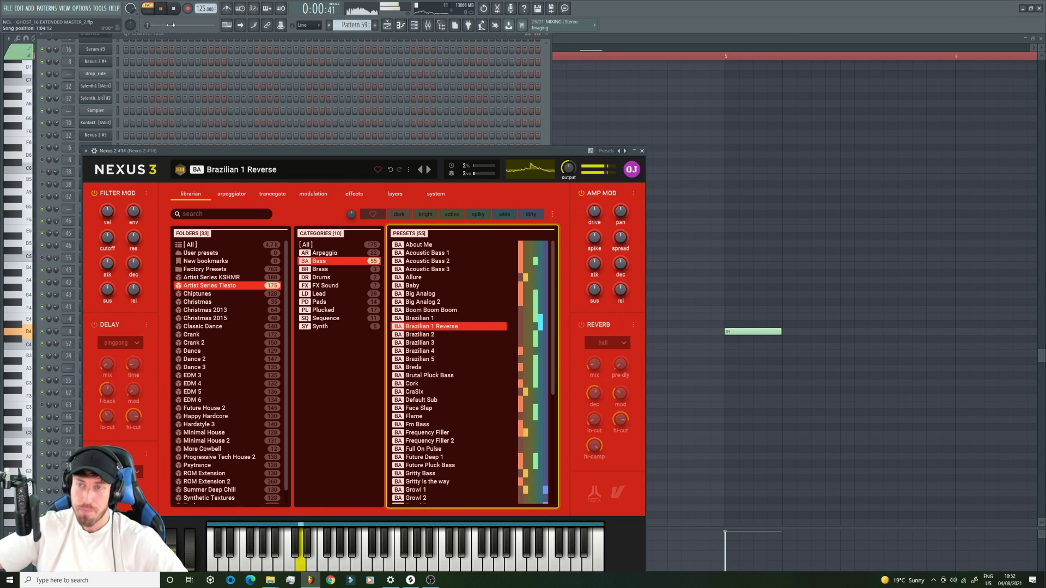
left_click(387, 26)
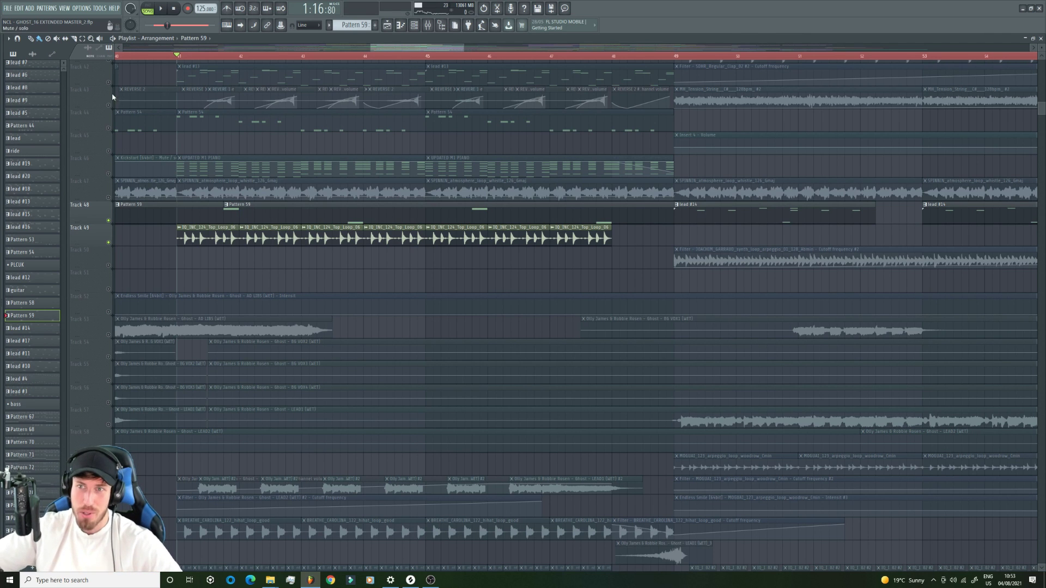
- Play tracks 48 and 49 from bar 41 and enable tracks 38 and 37 alongside them
key("space")
scroll(118, 146, "up", 5)
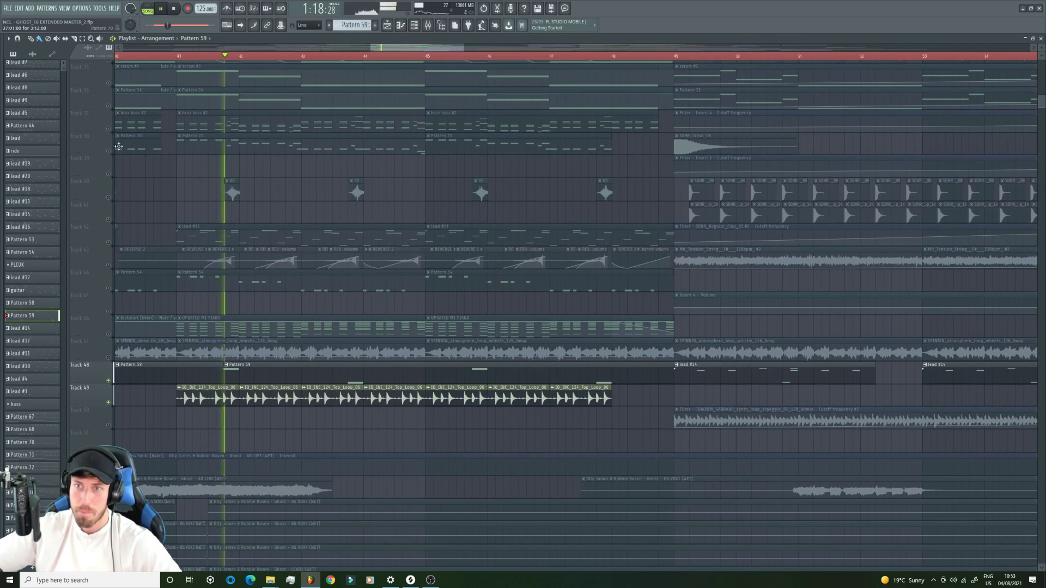
left_click(108, 151)
left_click(108, 129)
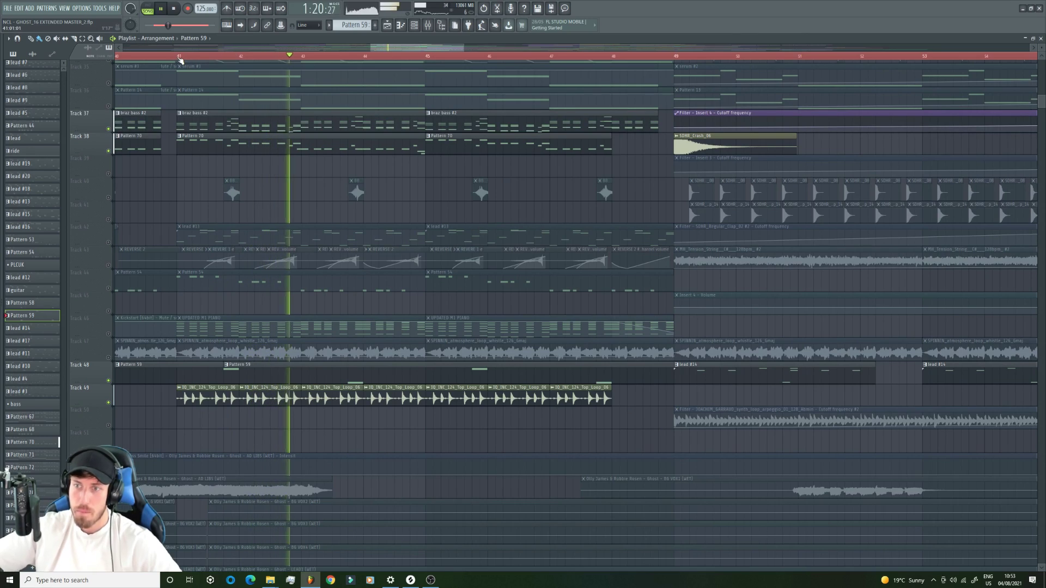